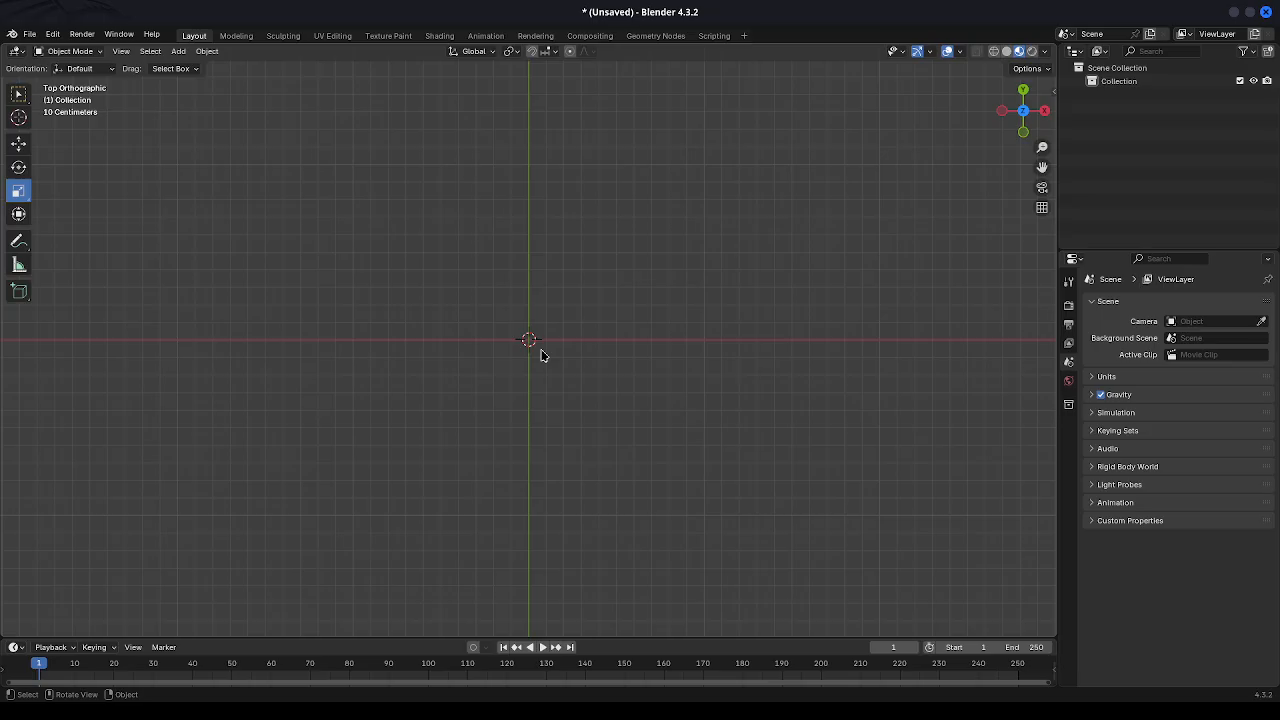
# Add a mesh plane at the origin and scale it up evenly along X and Y.
pyautogui.hotkey('shift', 'a')
pyautogui.moveTo(541, 354)
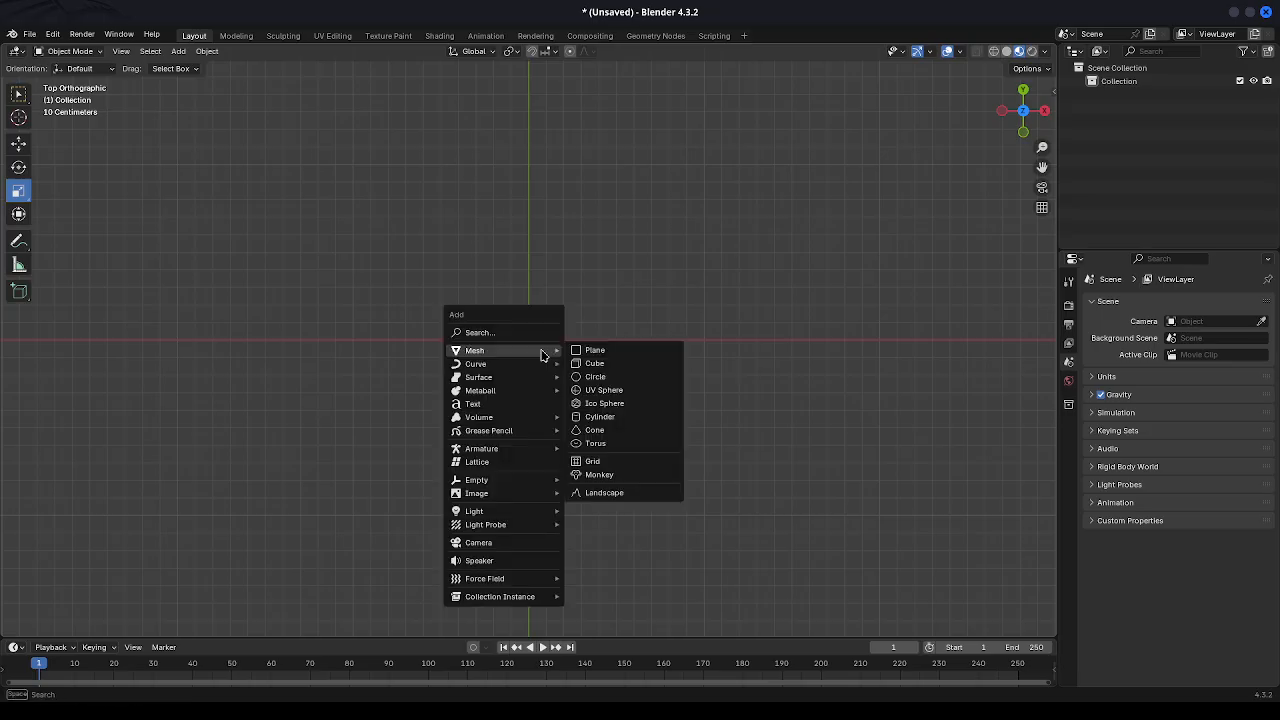
pyautogui.press('Escape')
pyautogui.hotkey('shift', 'a')
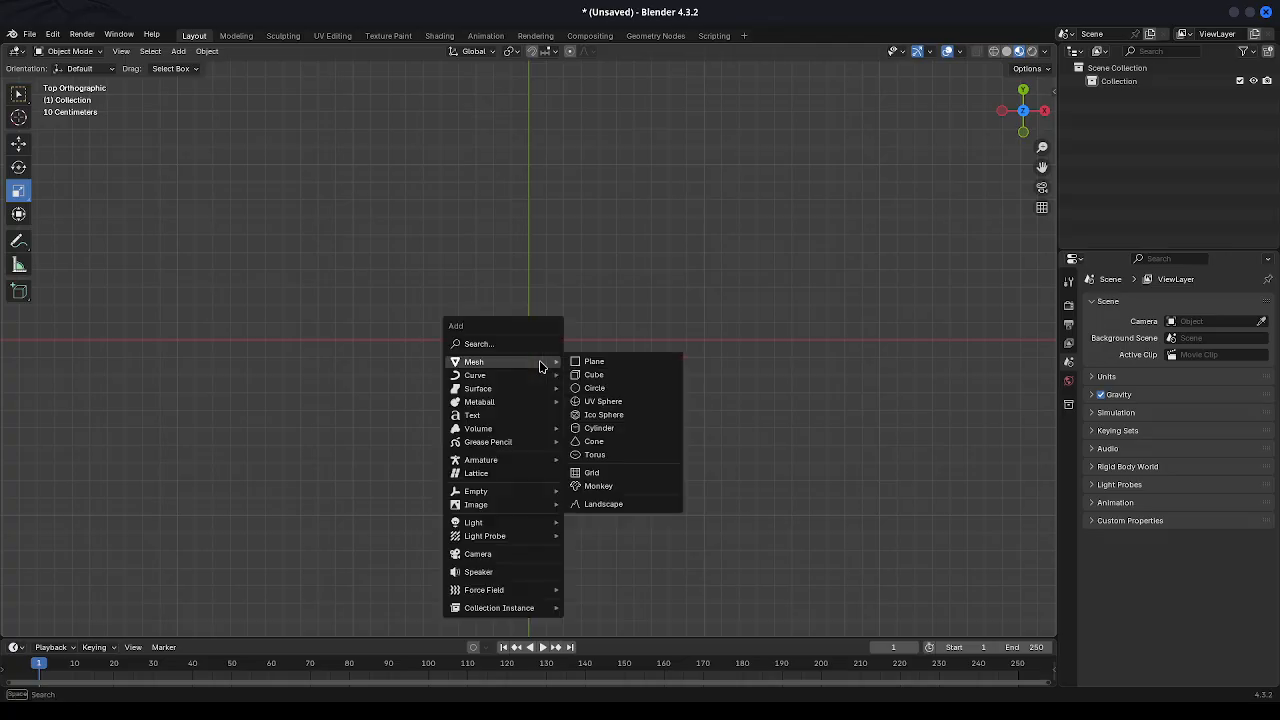
pyautogui.click(613, 367)
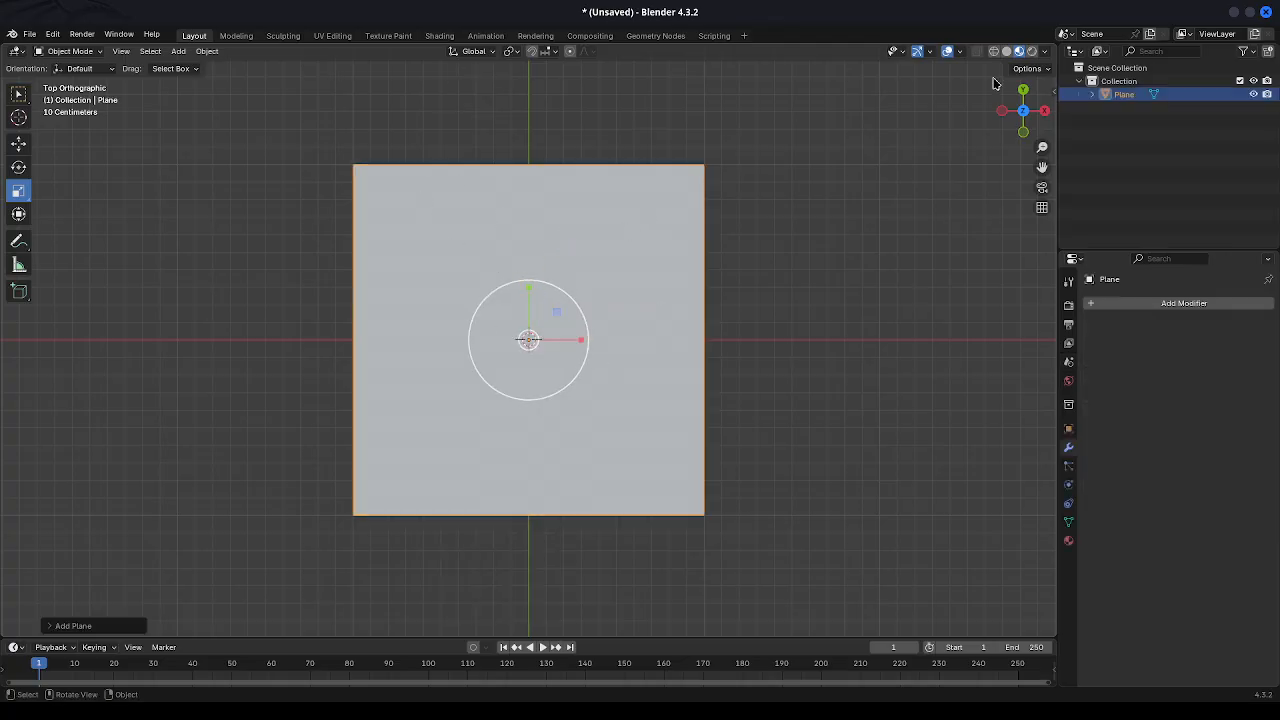
pyautogui.moveTo(1025, 112); pyautogui.dragTo(1020, 45)
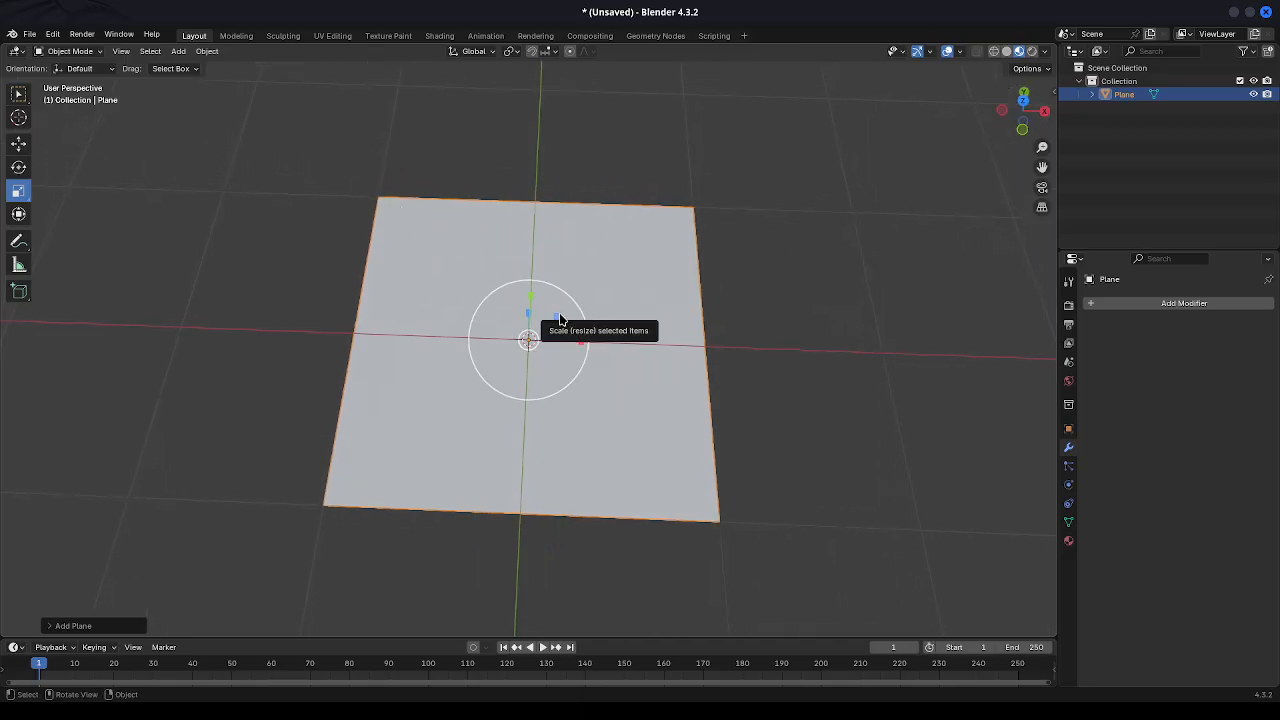
pyautogui.moveTo(559, 315); pyautogui.dragTo(571, 302)
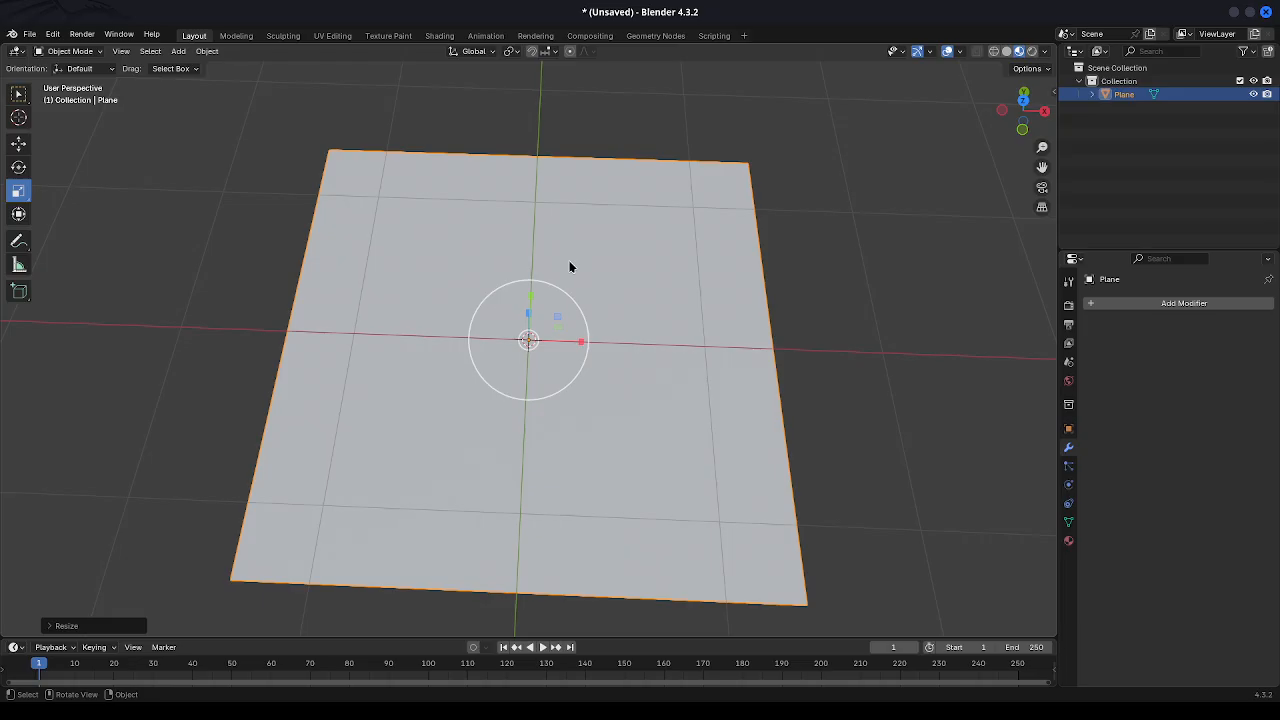
# In Edit Mode, extrude the whole plane slightly downward along Z to form a thin slab.
pyautogui.press('Tab')
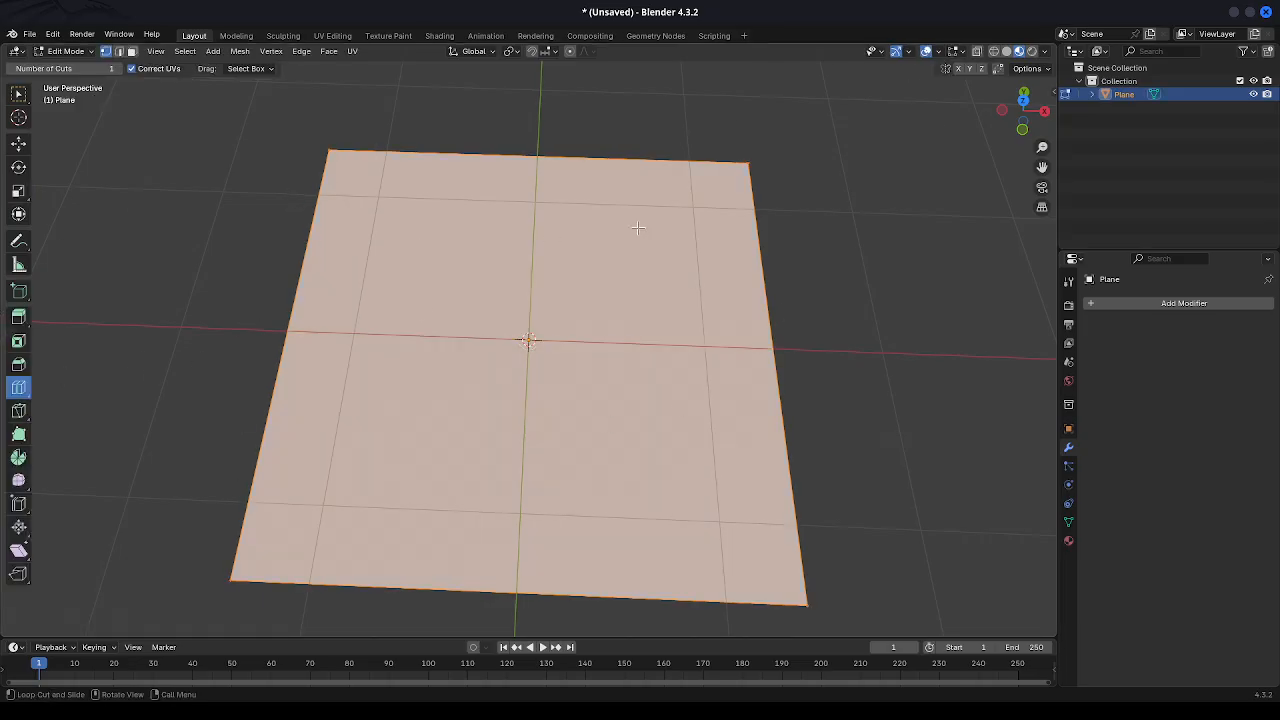
pyautogui.click(1023, 131)
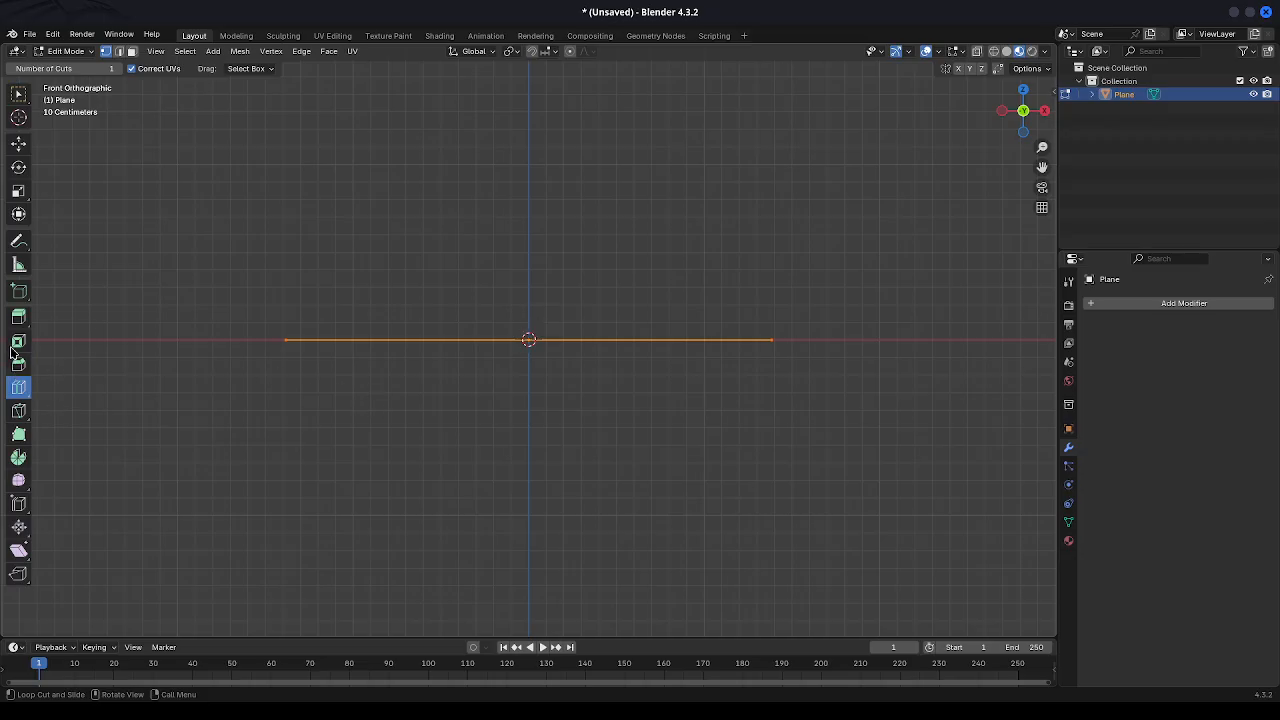
pyautogui.click(18, 317)
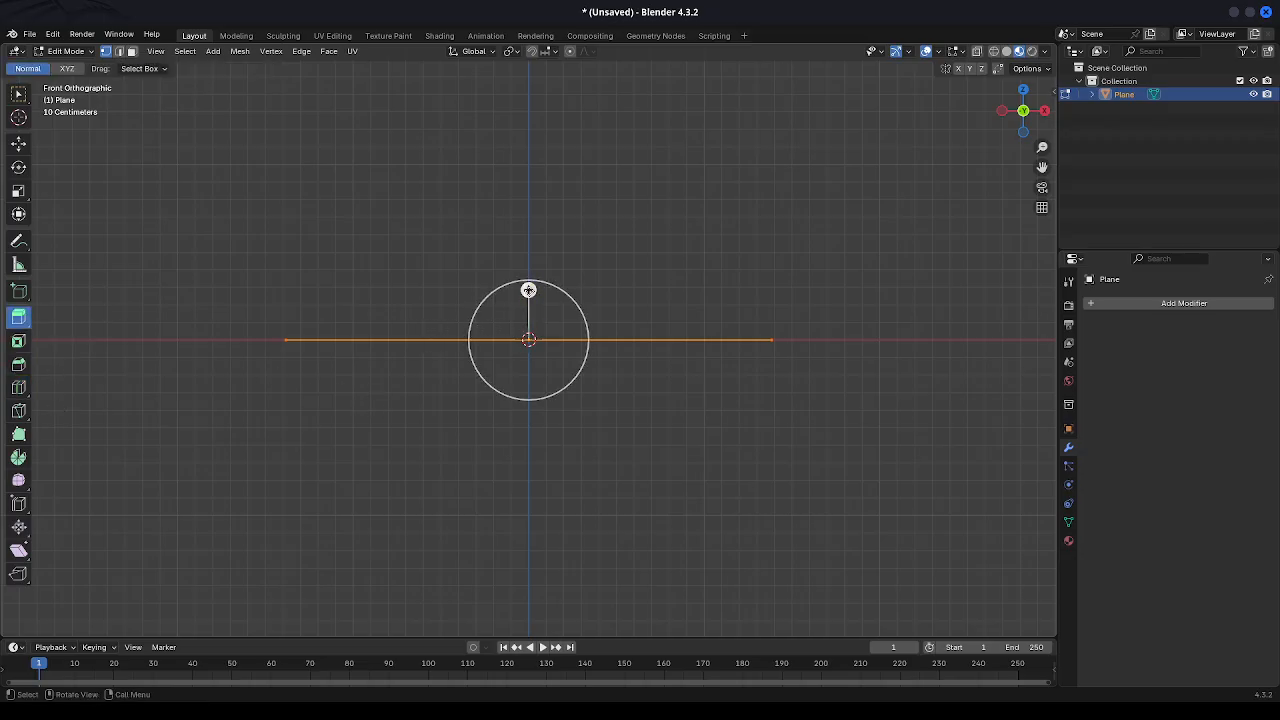
pyautogui.moveTo(528, 290); pyautogui.dragTo(528, 306)
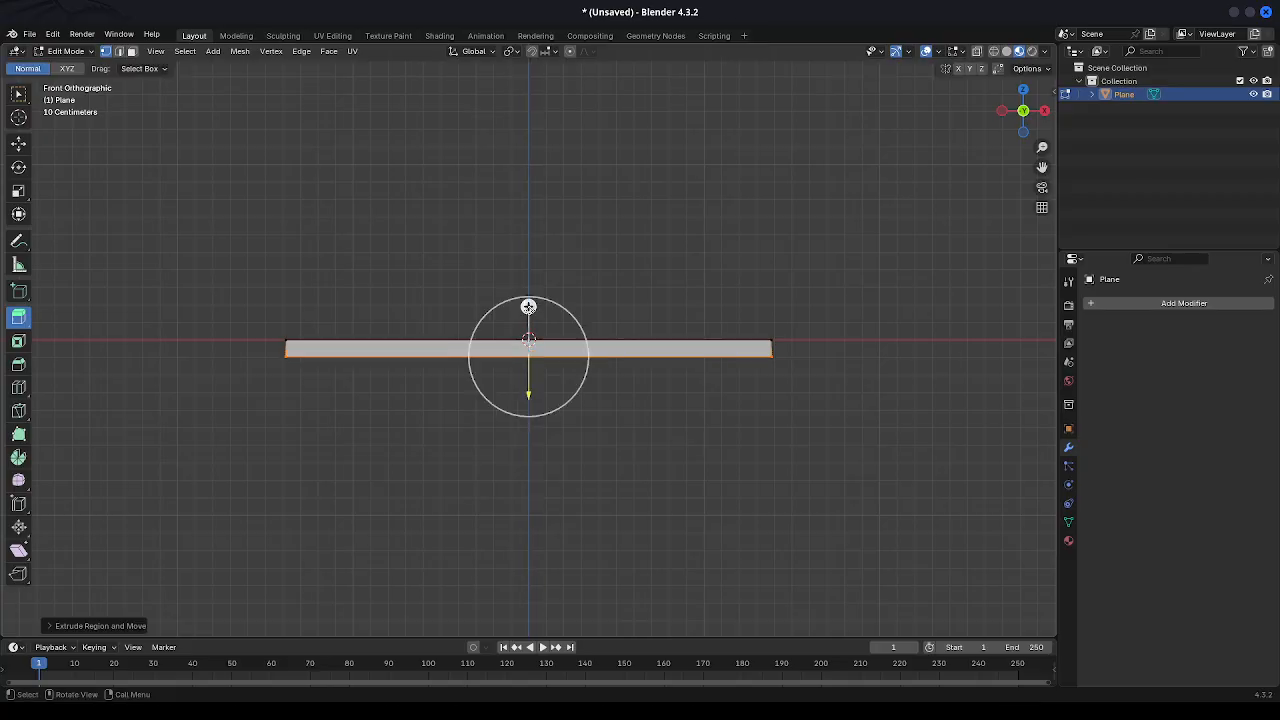
pyautogui.click(529, 311)
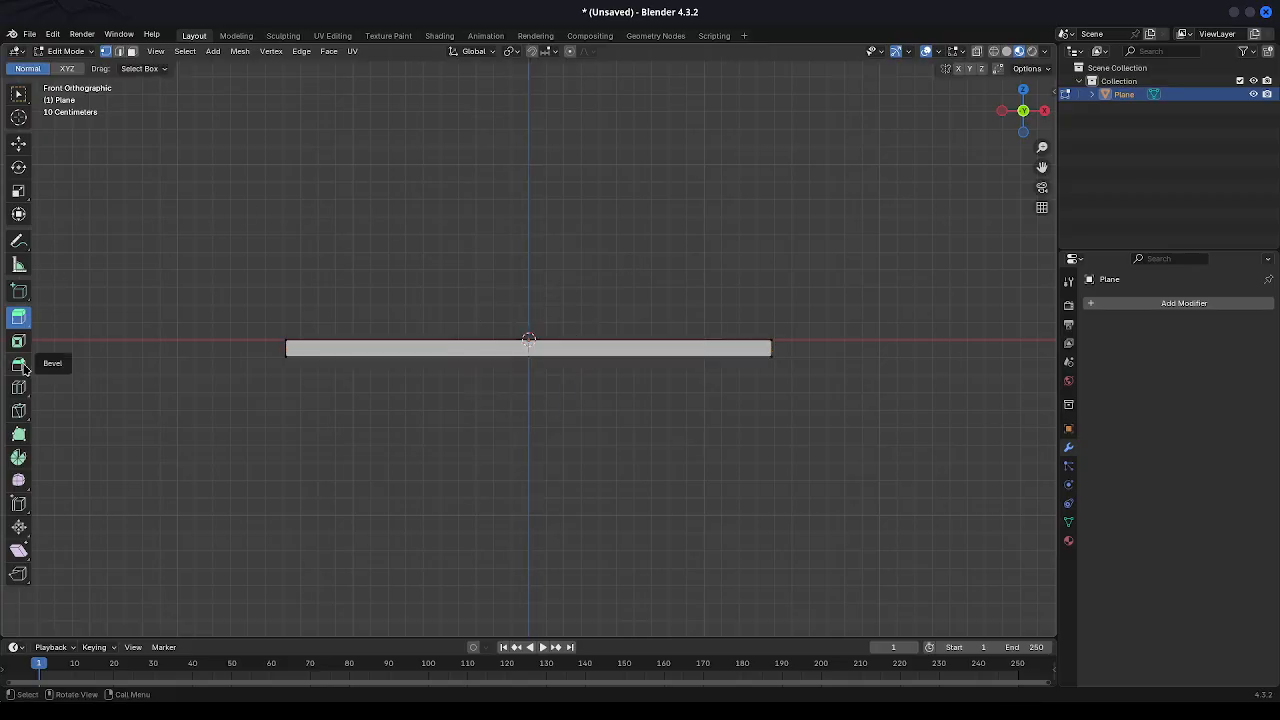
# Divide the slab into four equal squares with one centred loop cut along X and one along Y.
pyautogui.click(1026, 91)
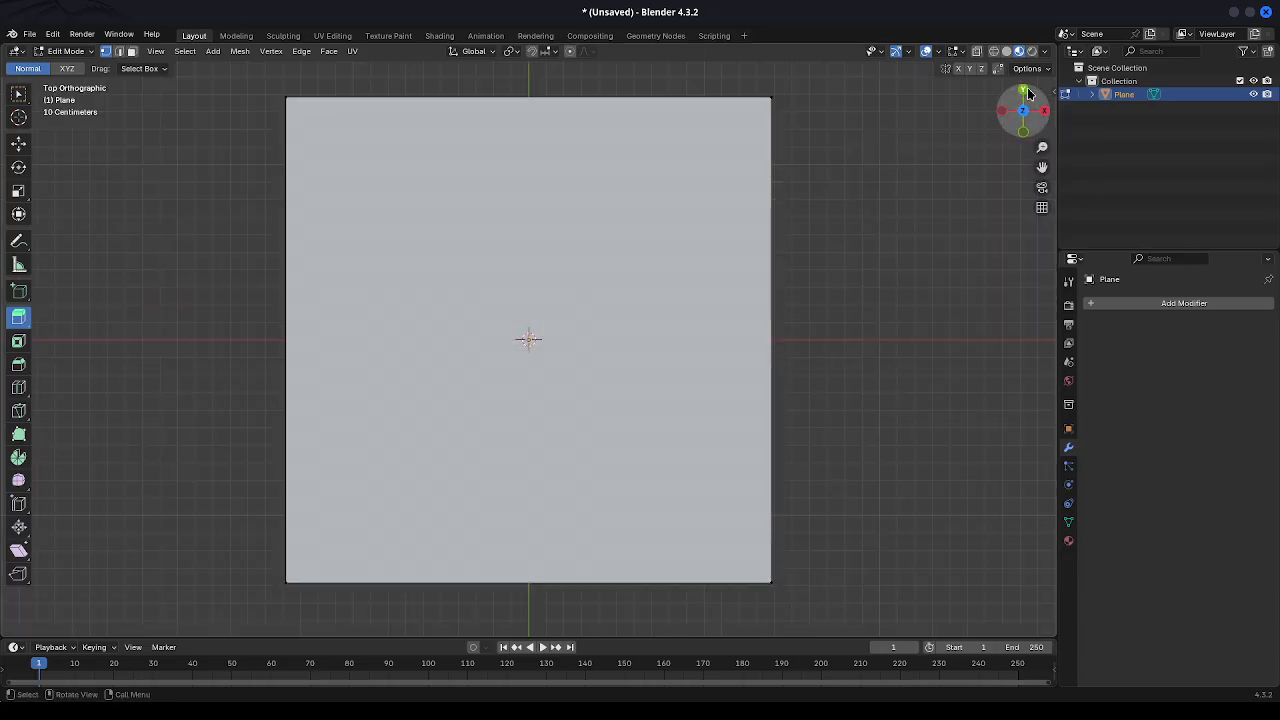
pyautogui.click(19, 388)
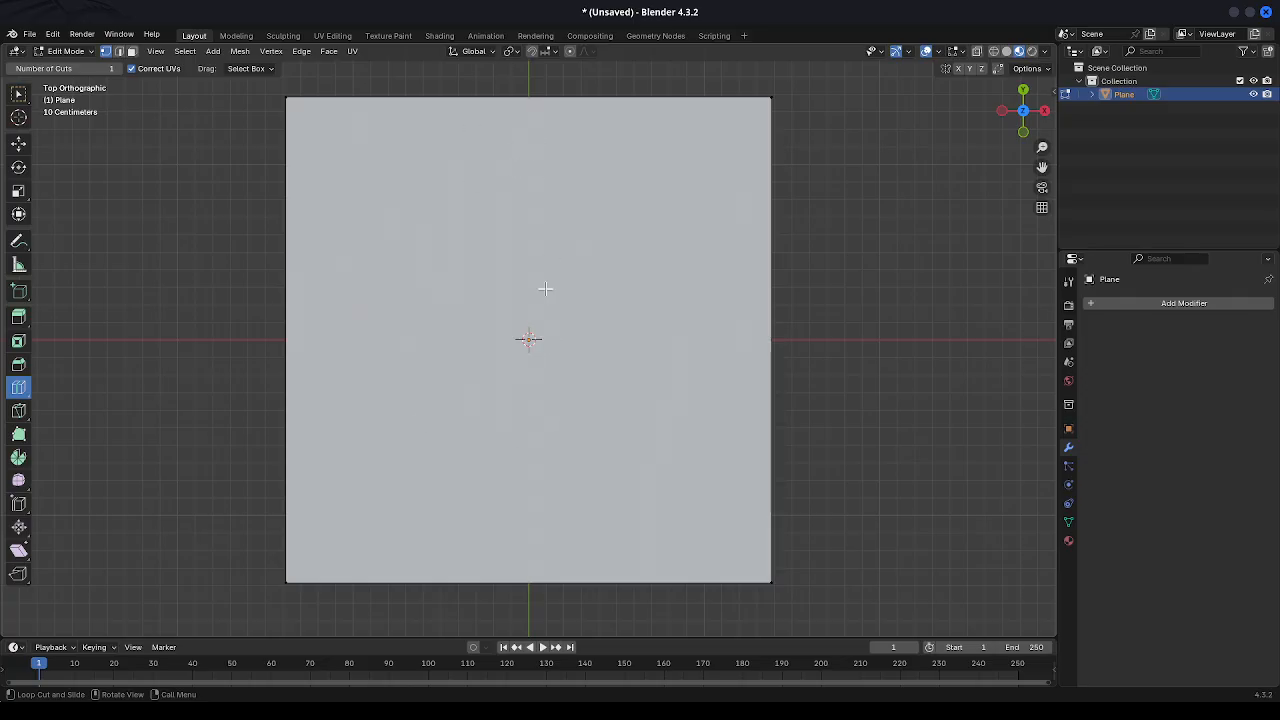
pyautogui.click(516, 101)
pyautogui.rightClick(420, 334)
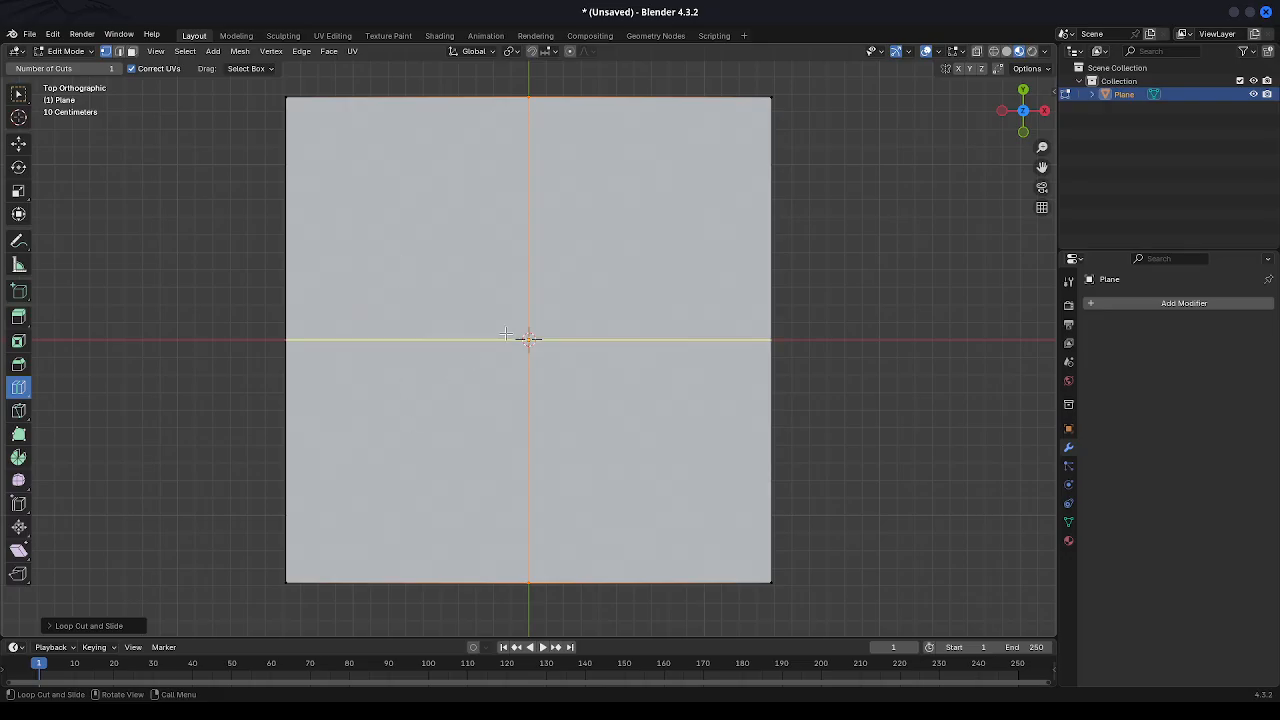
pyautogui.click(512, 338)
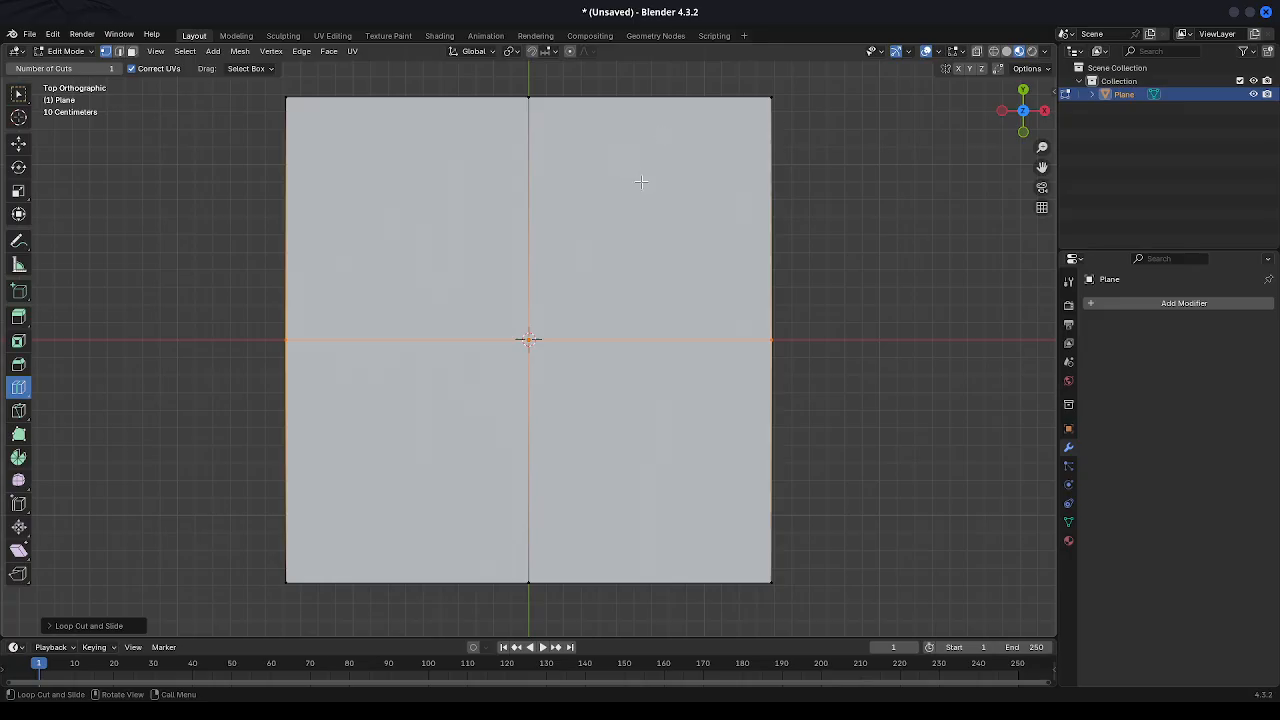
# Loop cut the slab into four equal rows and four equal columns, also halving the row just below the X axis.
pyautogui.click(545, 207)
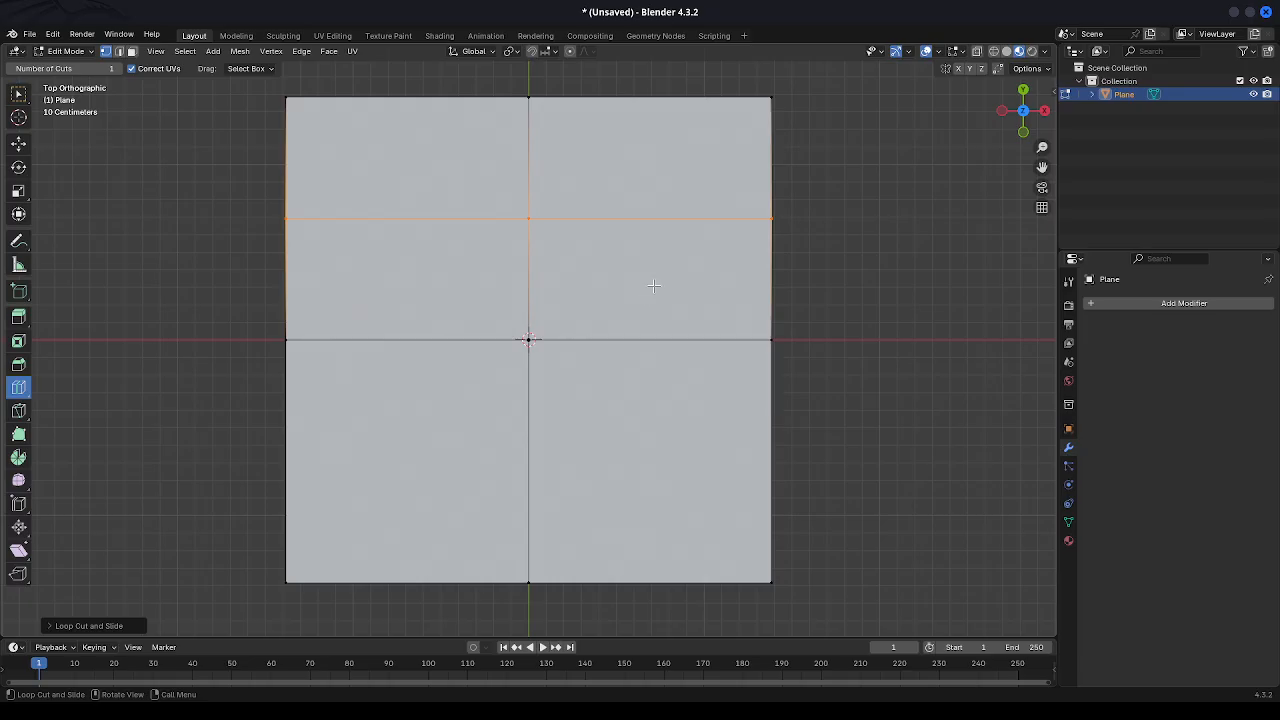
pyautogui.click(429, 334)
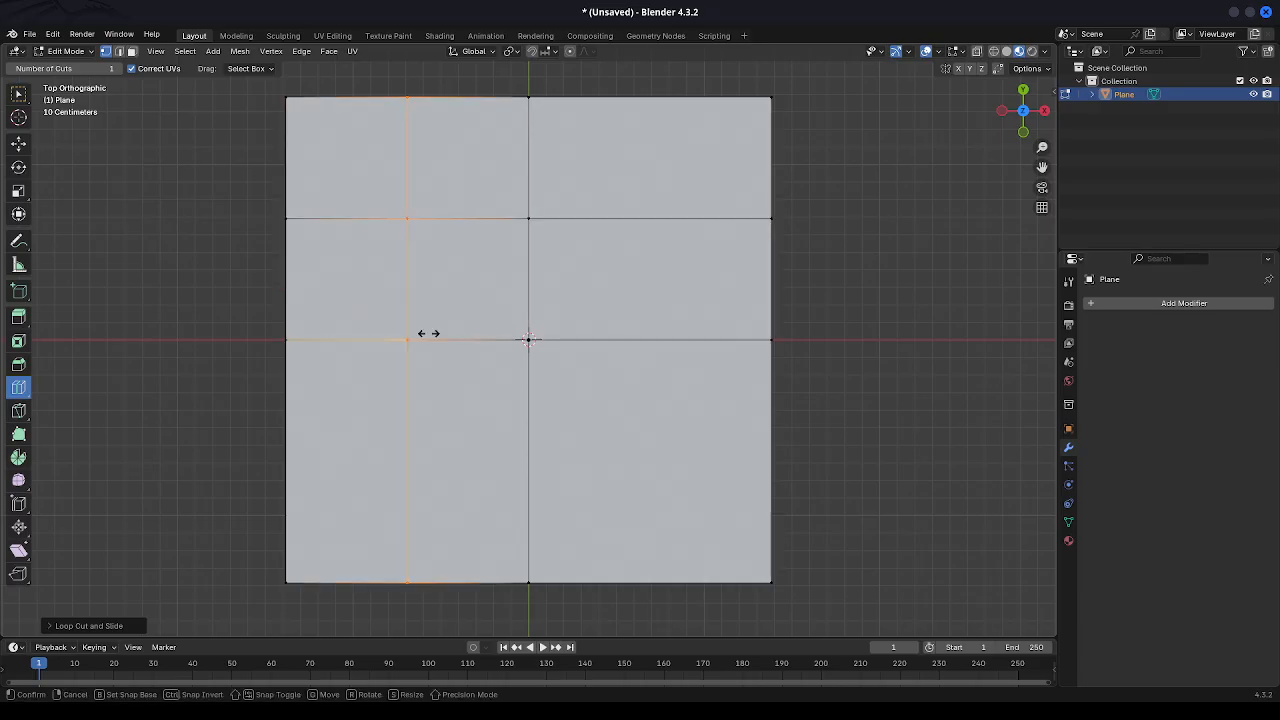
pyautogui.click(429, 334)
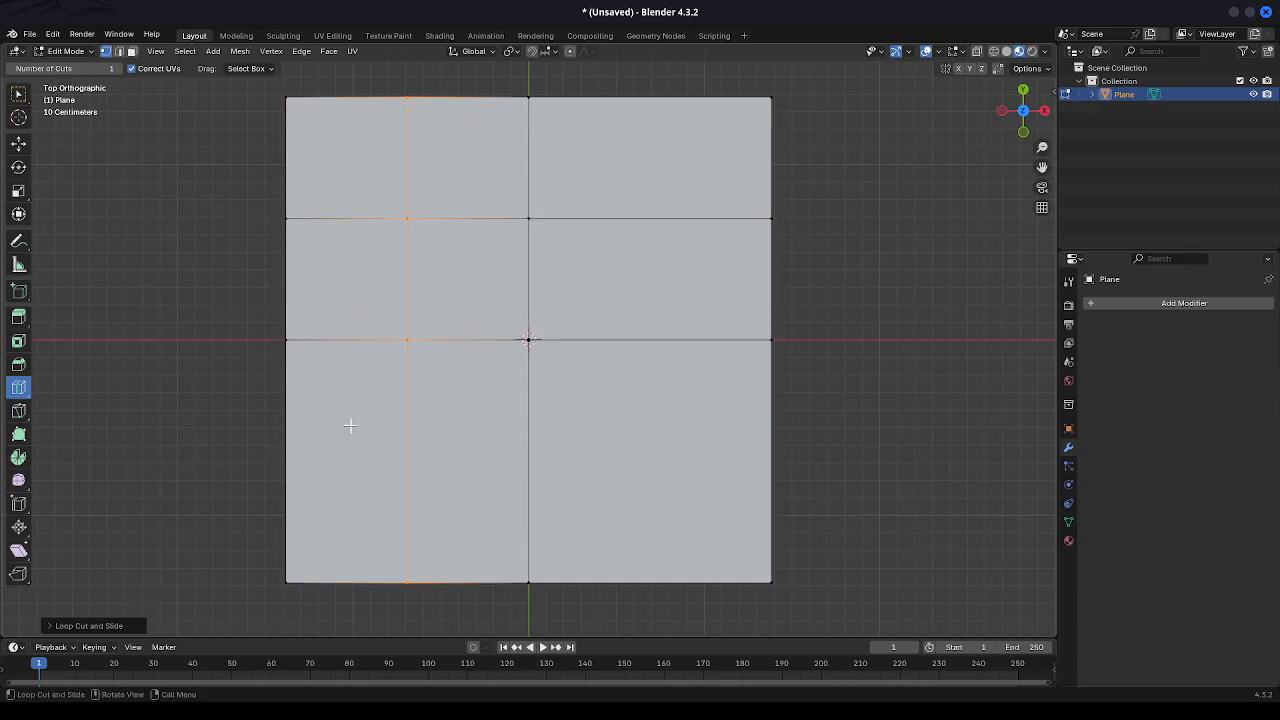
pyautogui.click(425, 513)
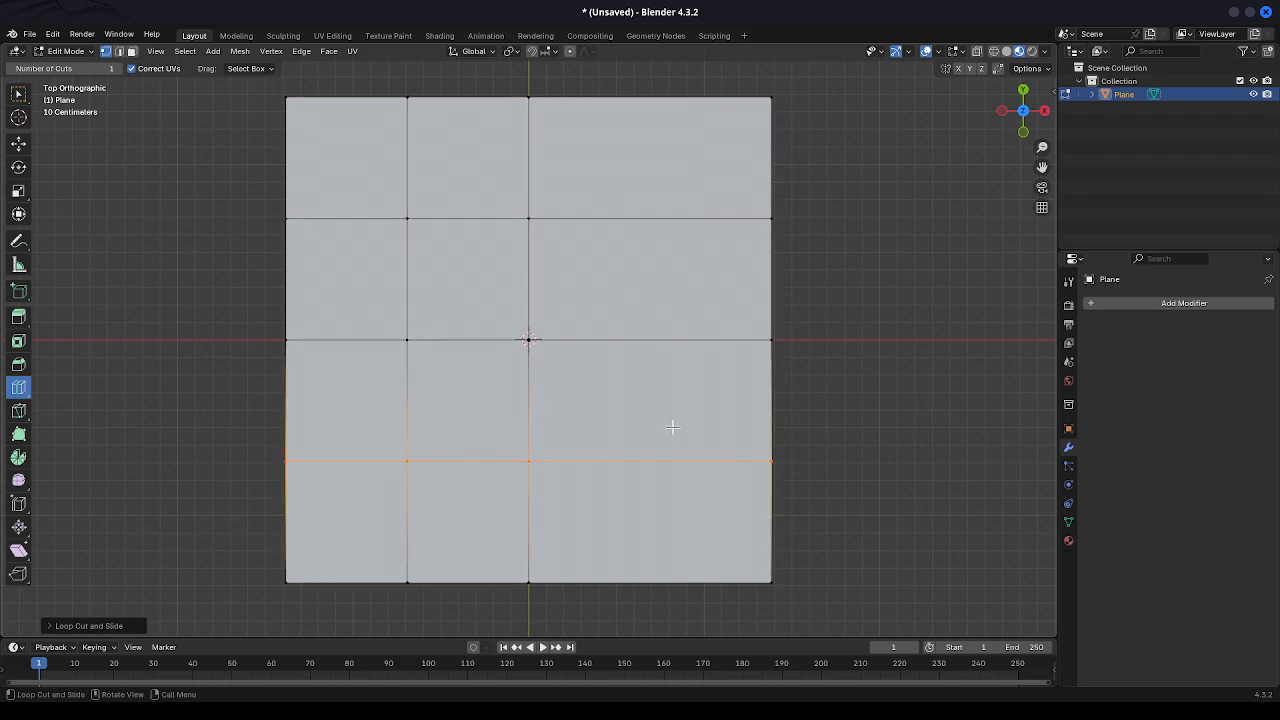
pyautogui.click(537, 384)
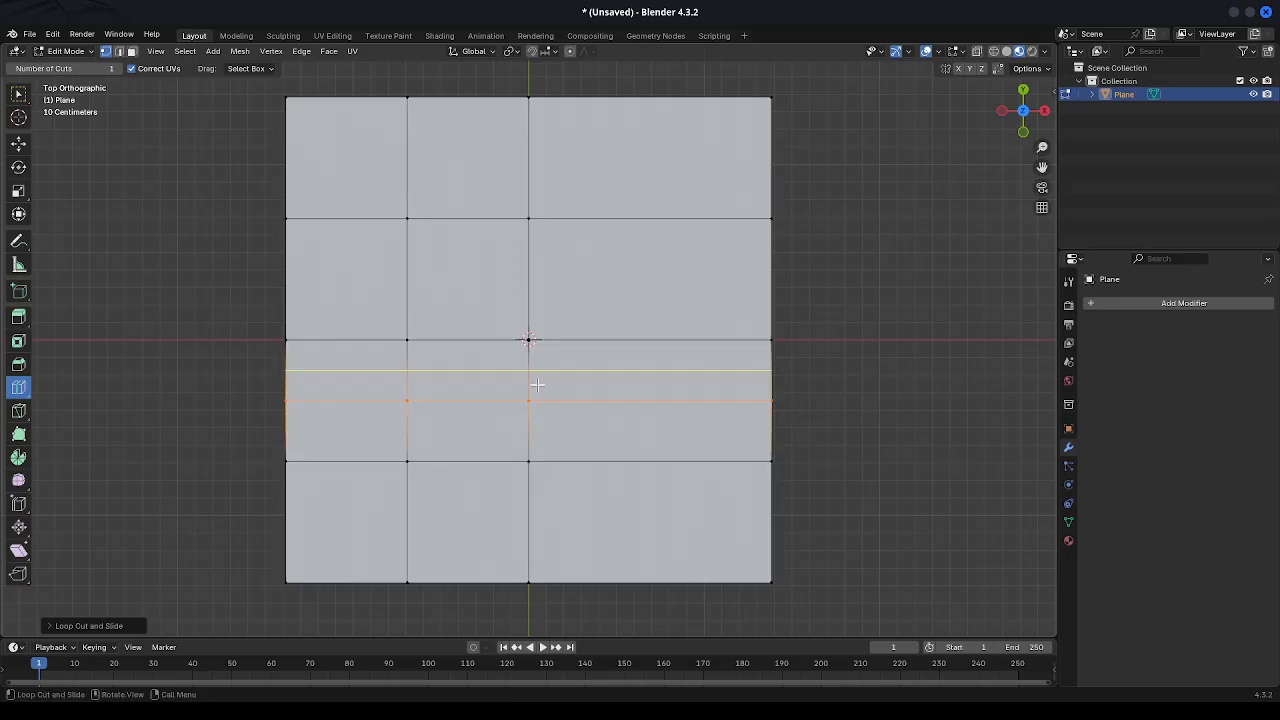
pyautogui.click(686, 478)
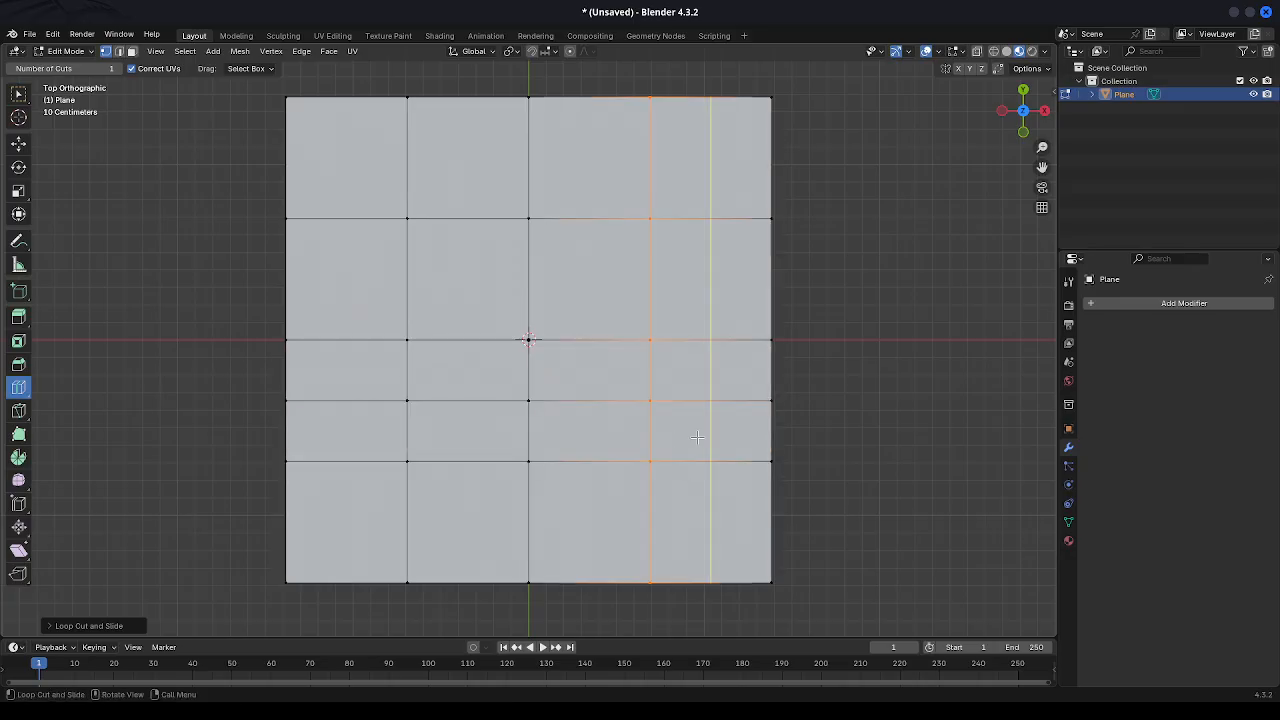
# Halve the remaining wide rows and columns with centred loop cuts to reach eighths both ways, also halving the seventh column from the left.
pyautogui.click(690, 445)
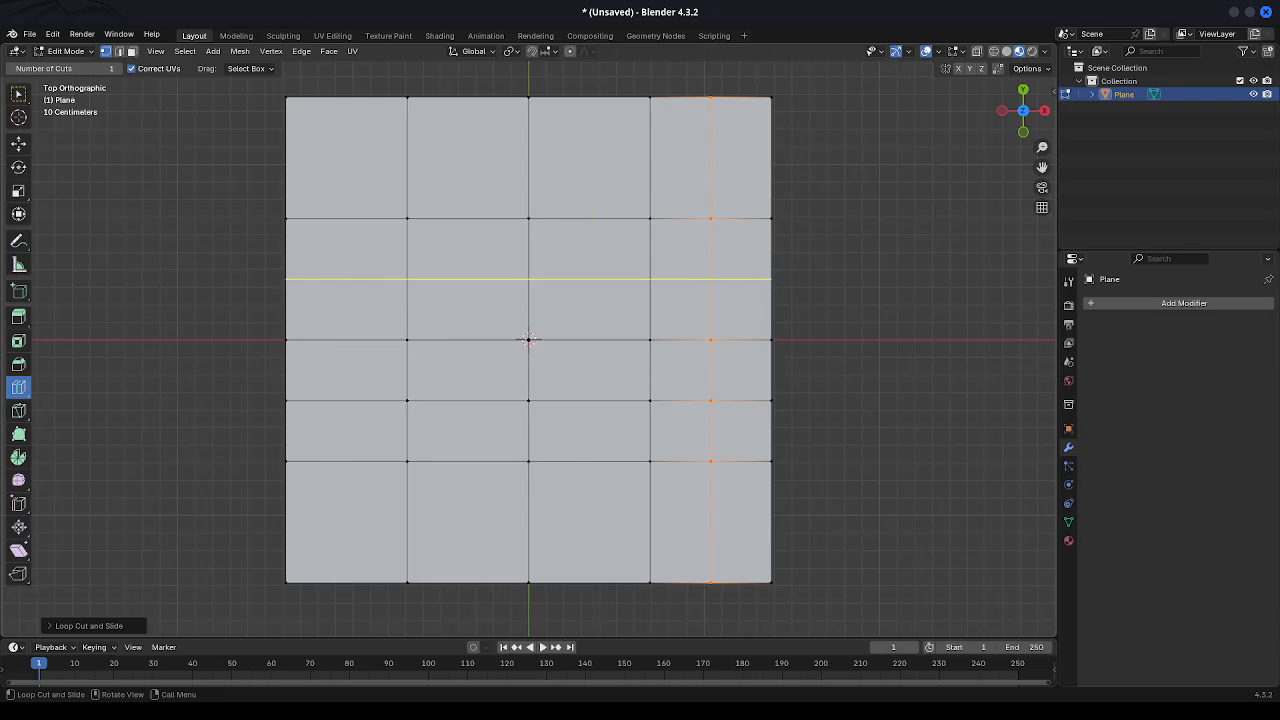
pyautogui.click(705, 300)
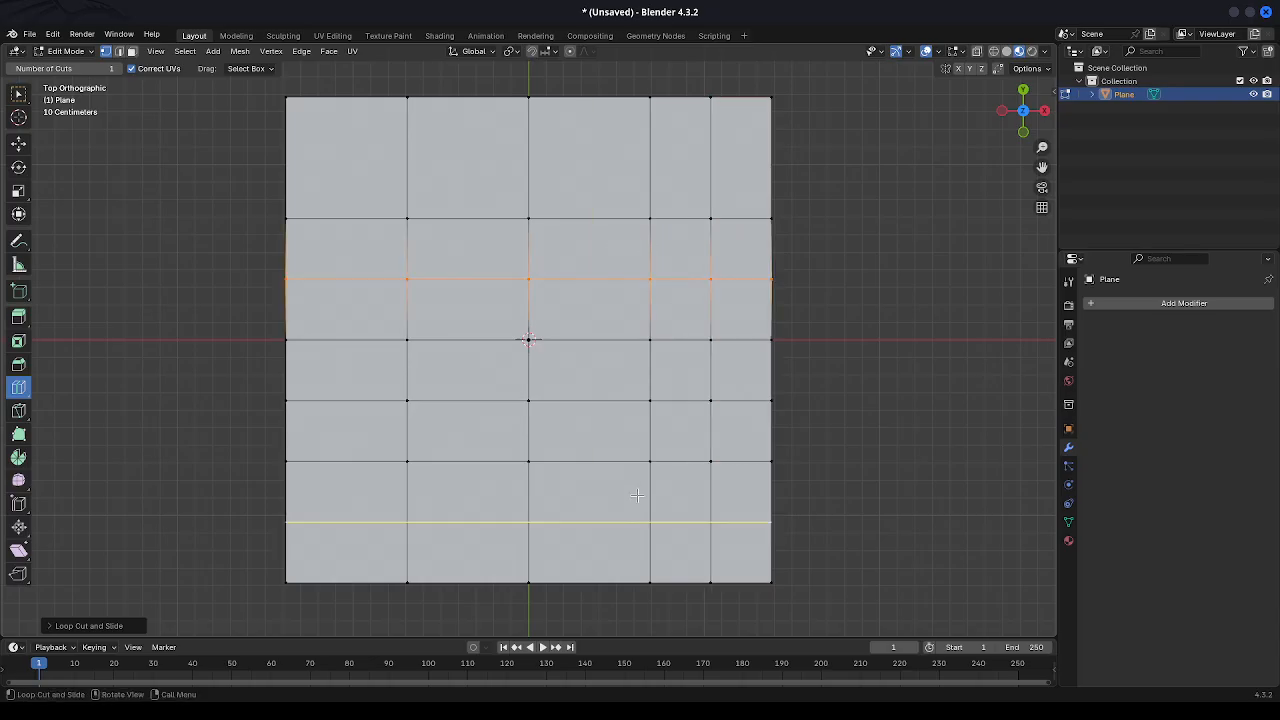
pyautogui.click(637, 500)
pyautogui.click(596, 510)
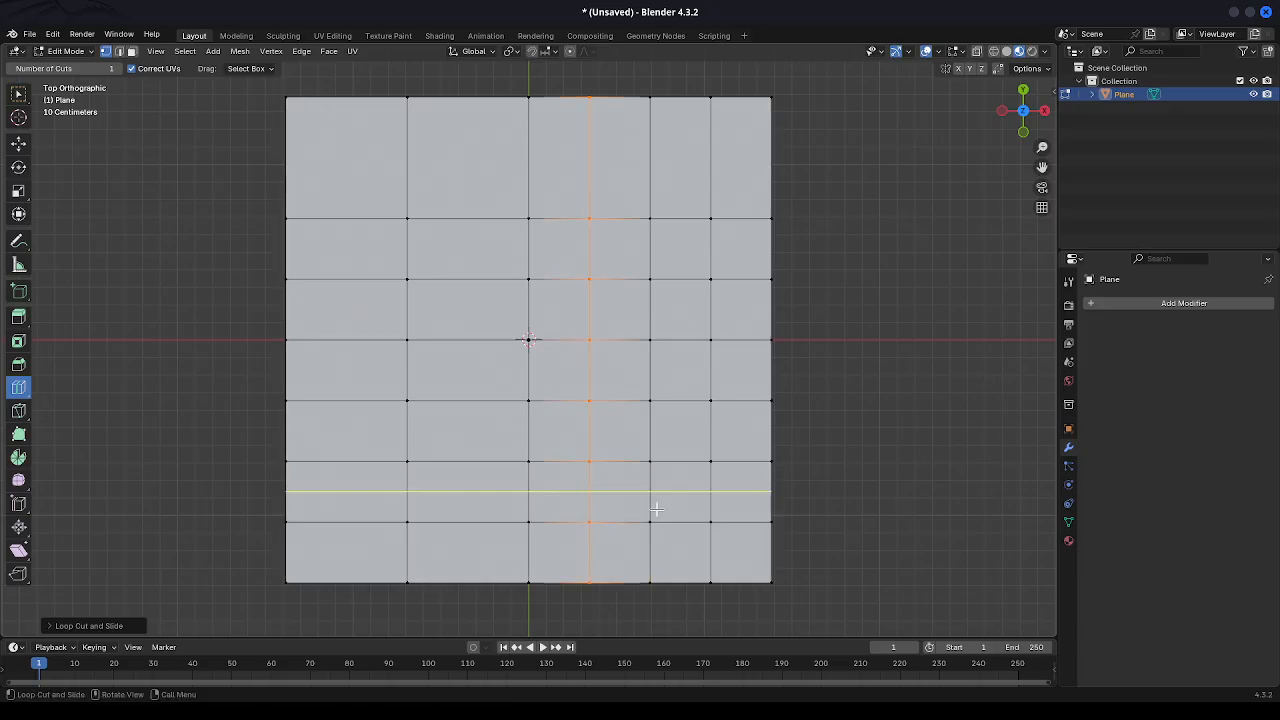
pyautogui.click(658, 510)
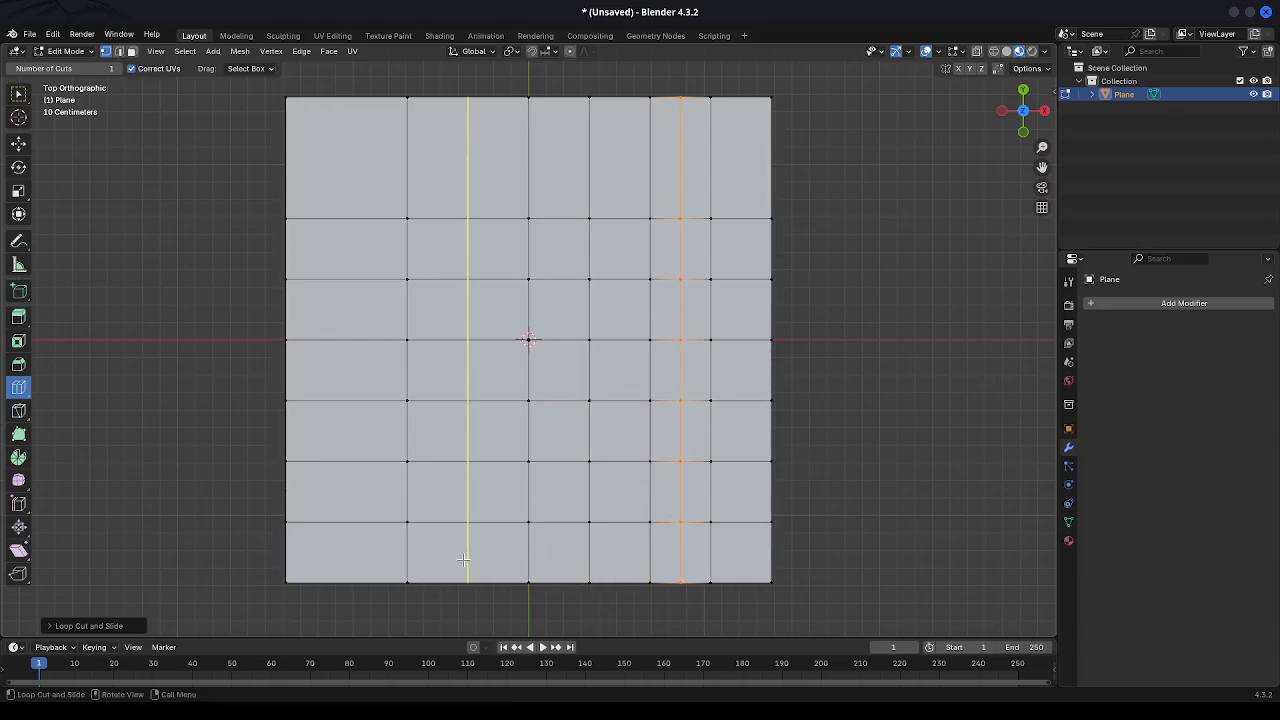
pyautogui.click(466, 557)
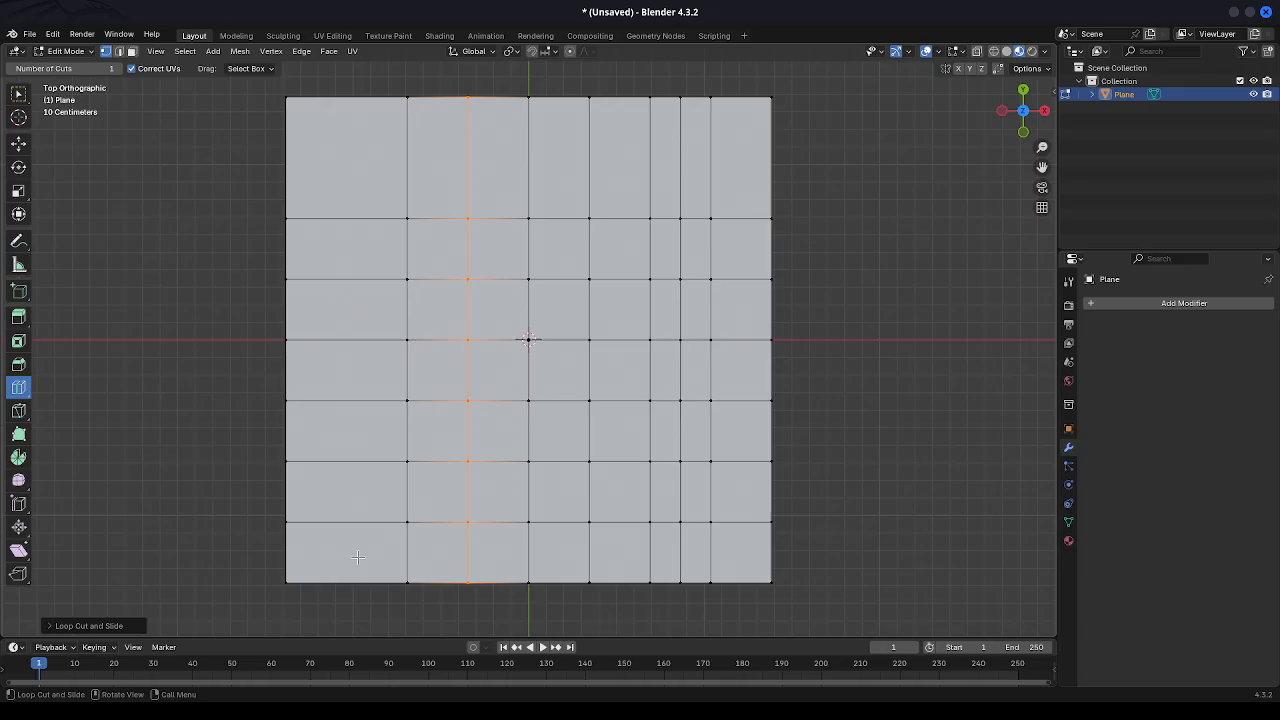
pyautogui.click(363, 497)
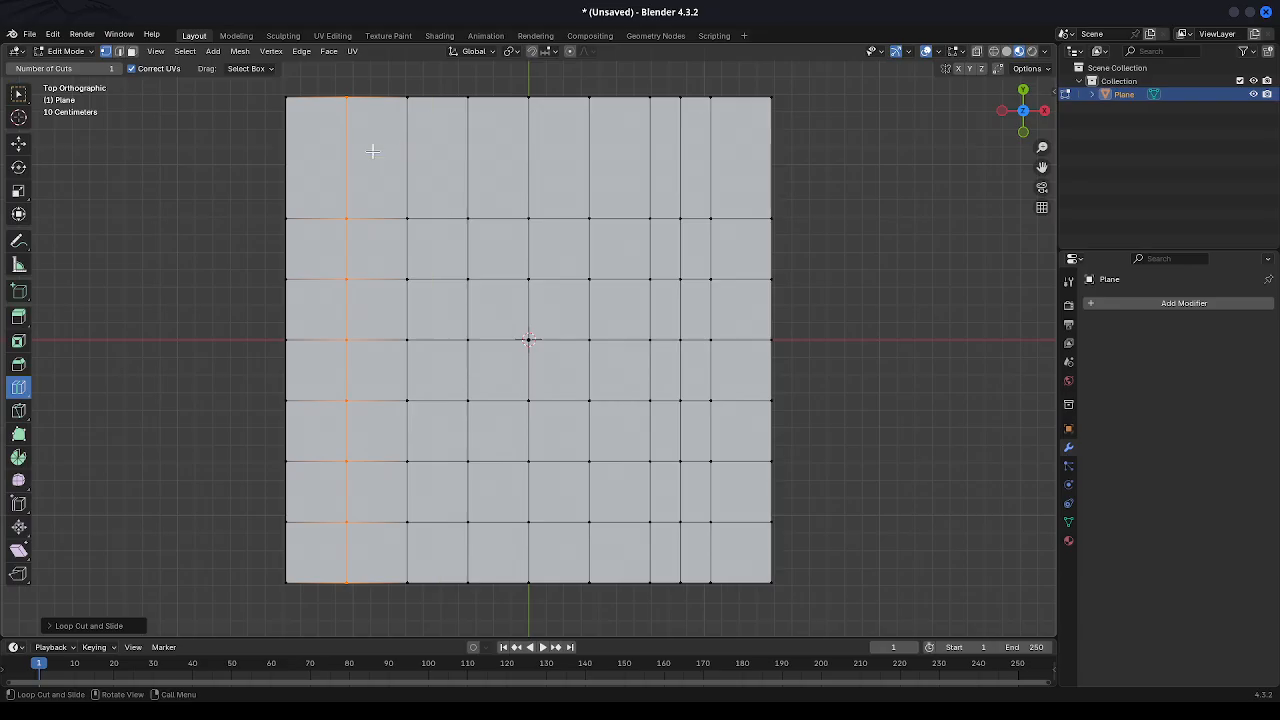
pyautogui.click(321, 150)
# Halve each remaining wide column with centred loop cuts so the slab has sixteen equal columns.
pyautogui.click(318, 139)
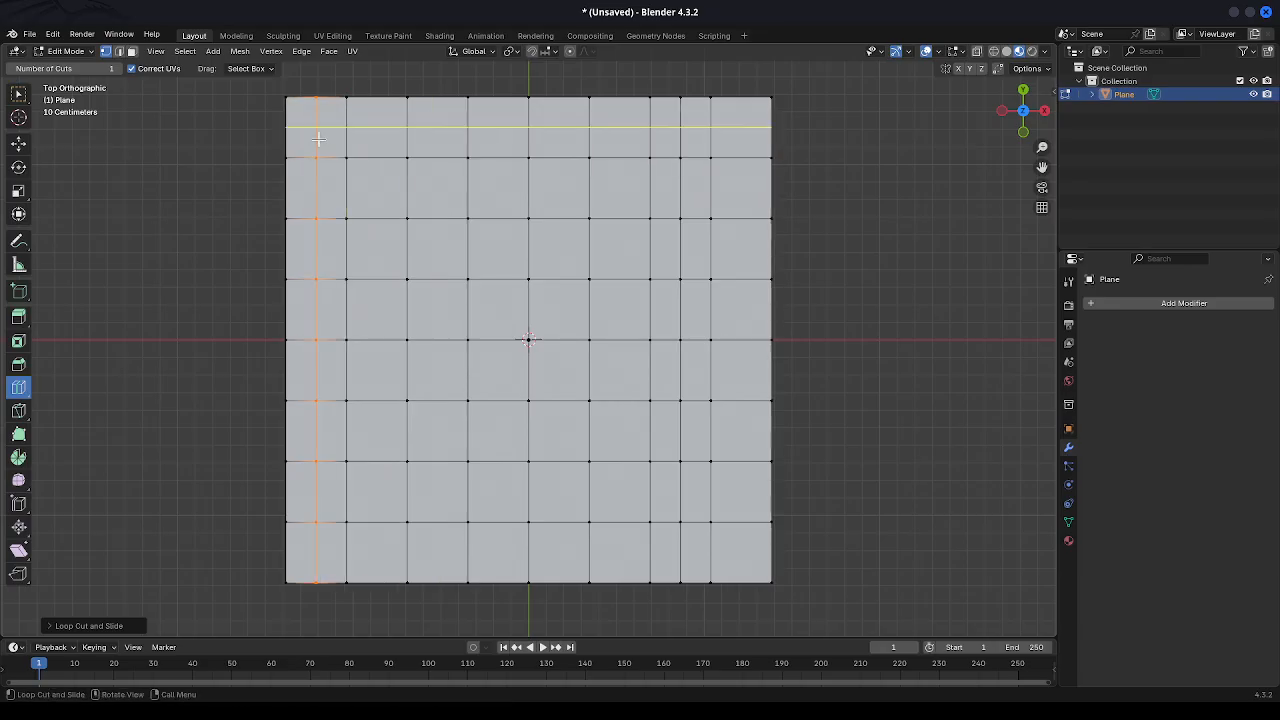
pyautogui.click(358, 162)
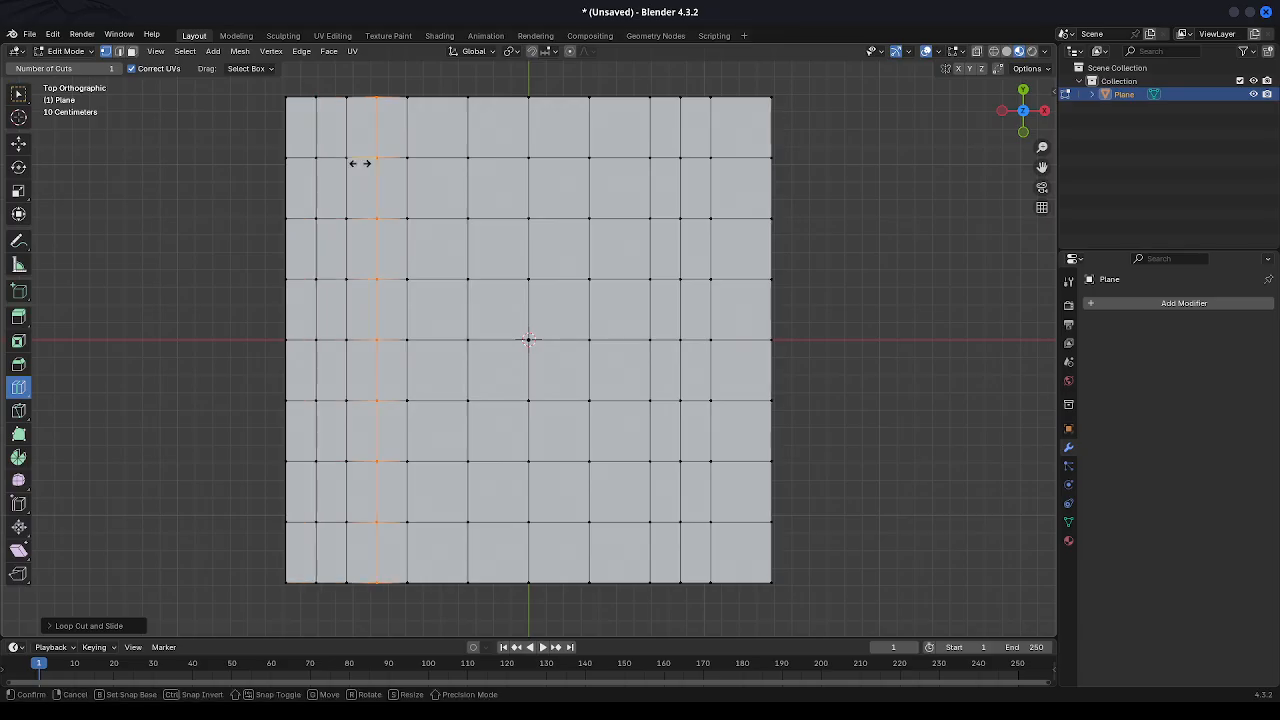
pyautogui.click(436, 136)
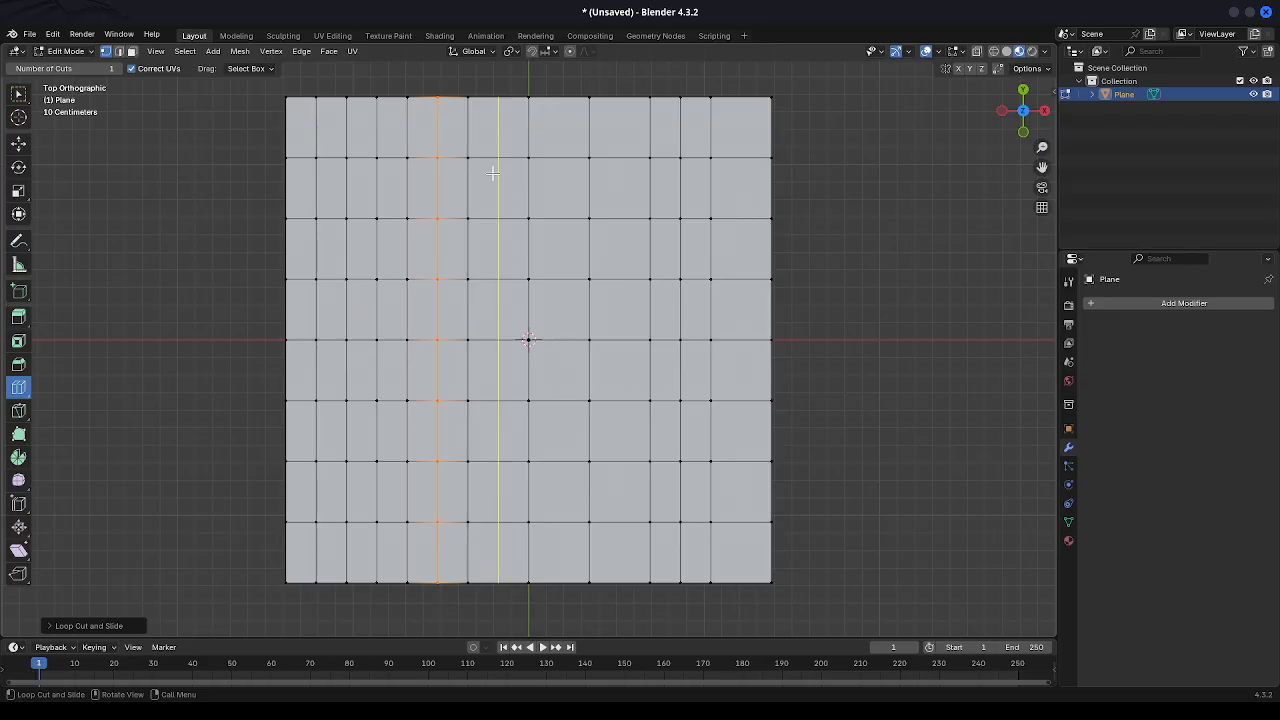
pyautogui.click(491, 160)
pyautogui.click(545, 142)
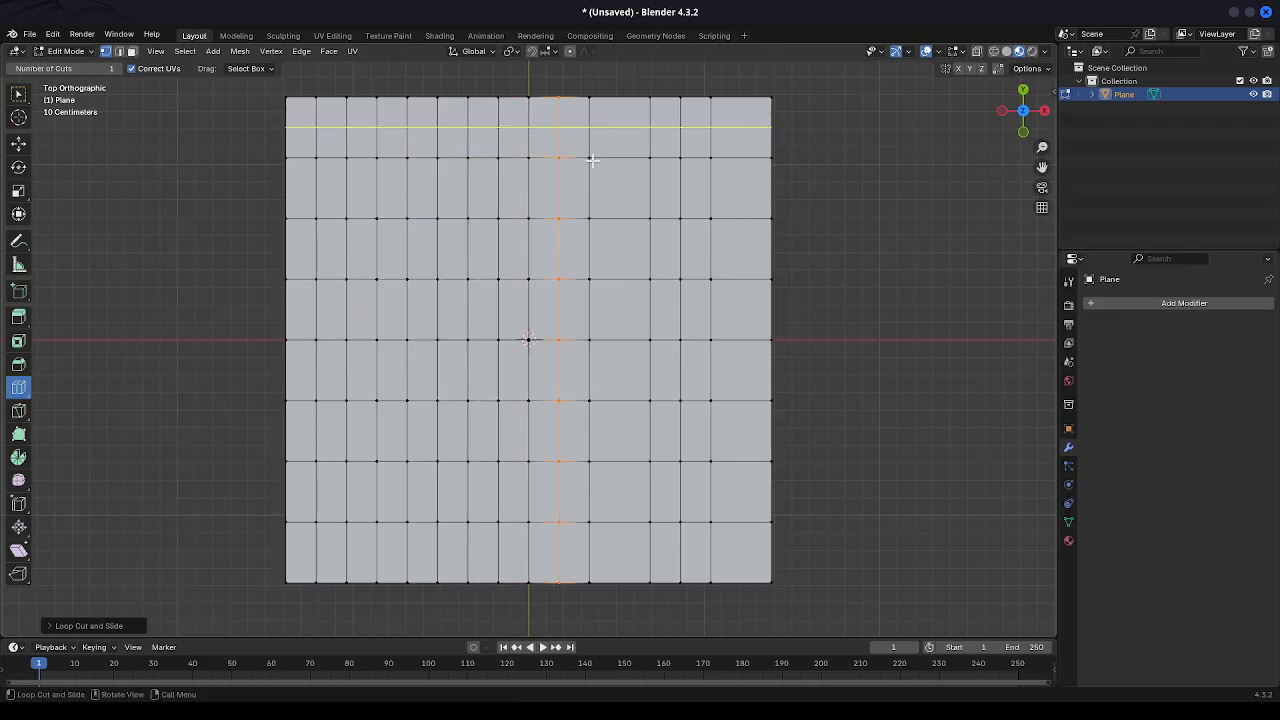
pyautogui.click(617, 205)
pyautogui.click(617, 205)
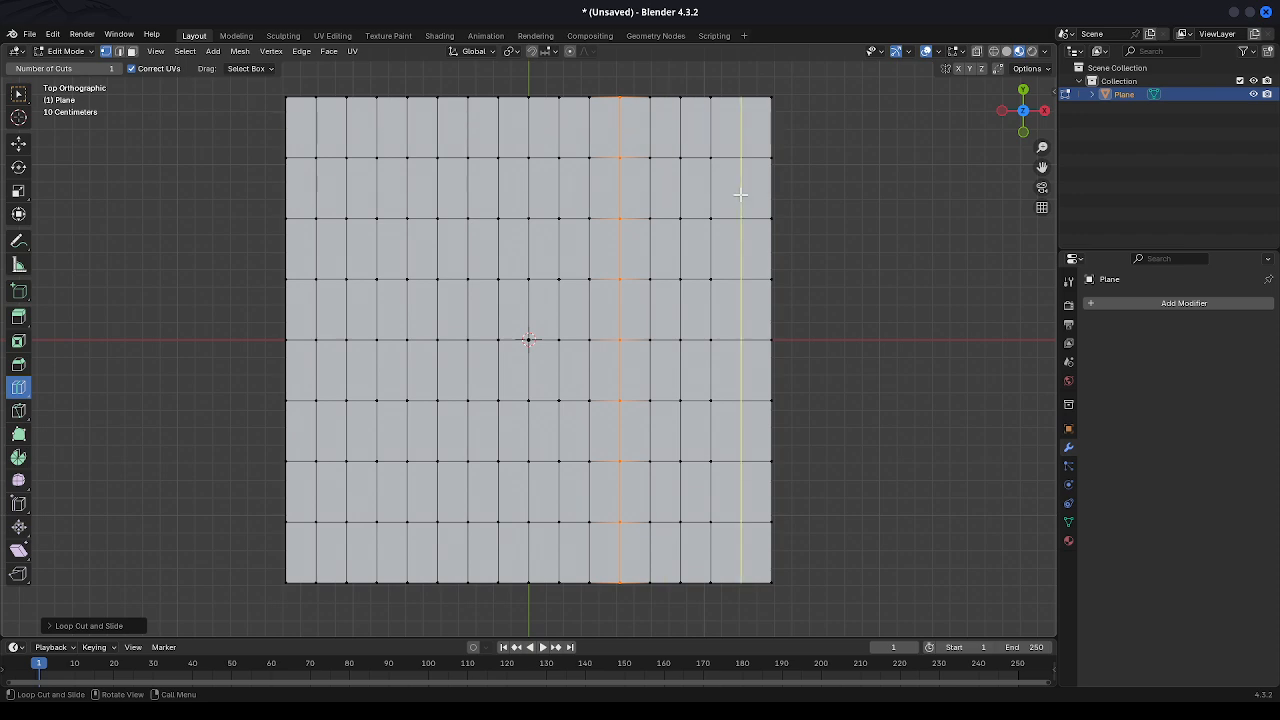
pyautogui.click(740, 194)
# Halve each of the eight wide rows with centred loop cuts so the slab has sixteen equal rows, and leave Edit Mode.
pyautogui.click(720, 128)
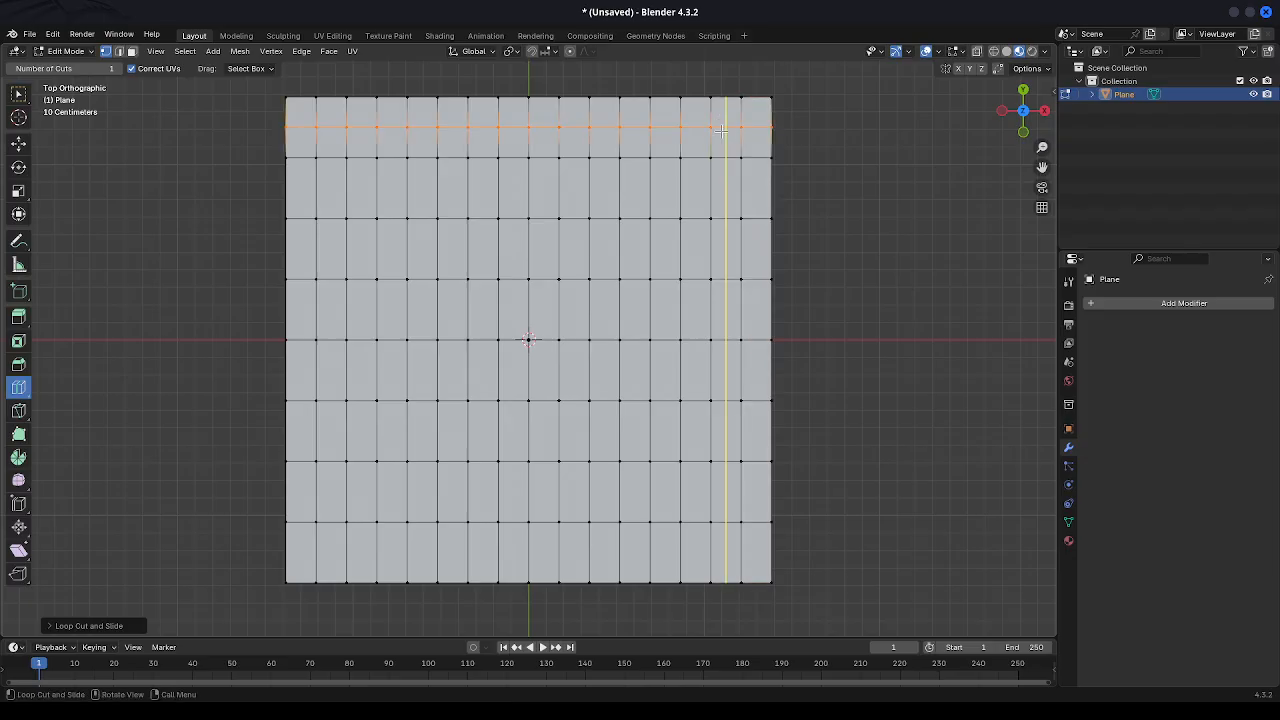
pyautogui.click(720, 187)
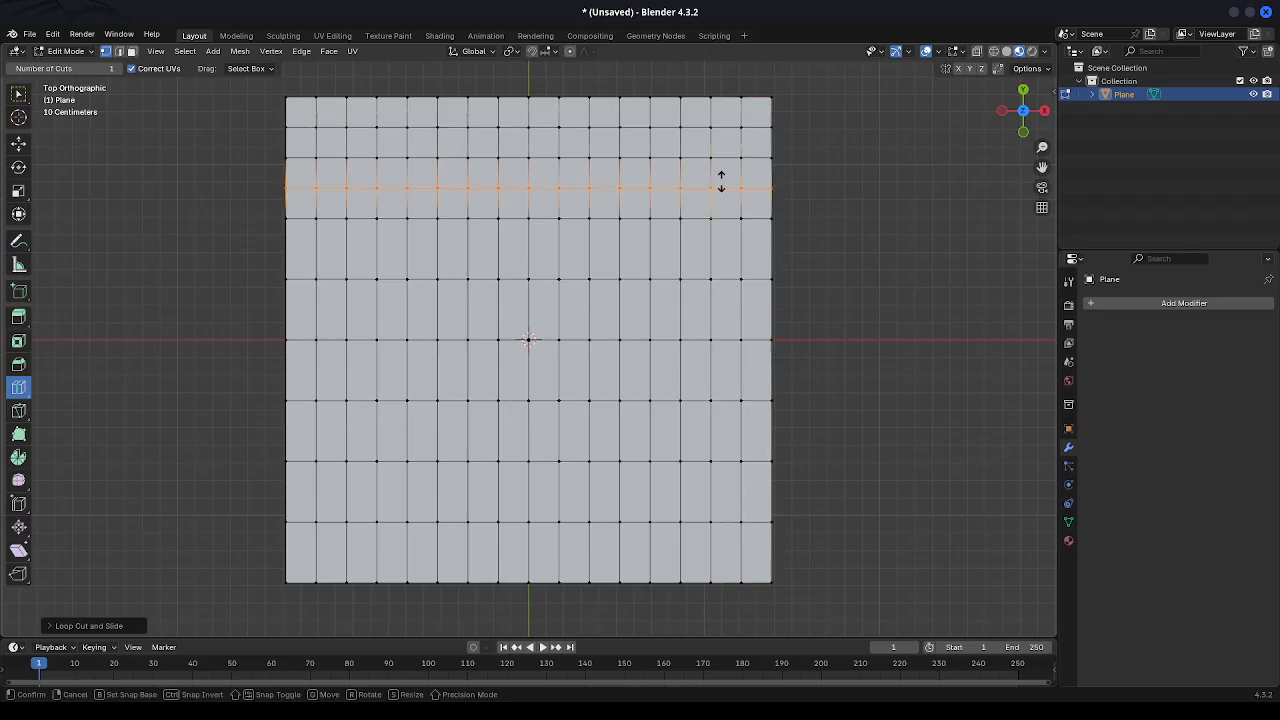
pyautogui.click(720, 249)
pyautogui.click(730, 307)
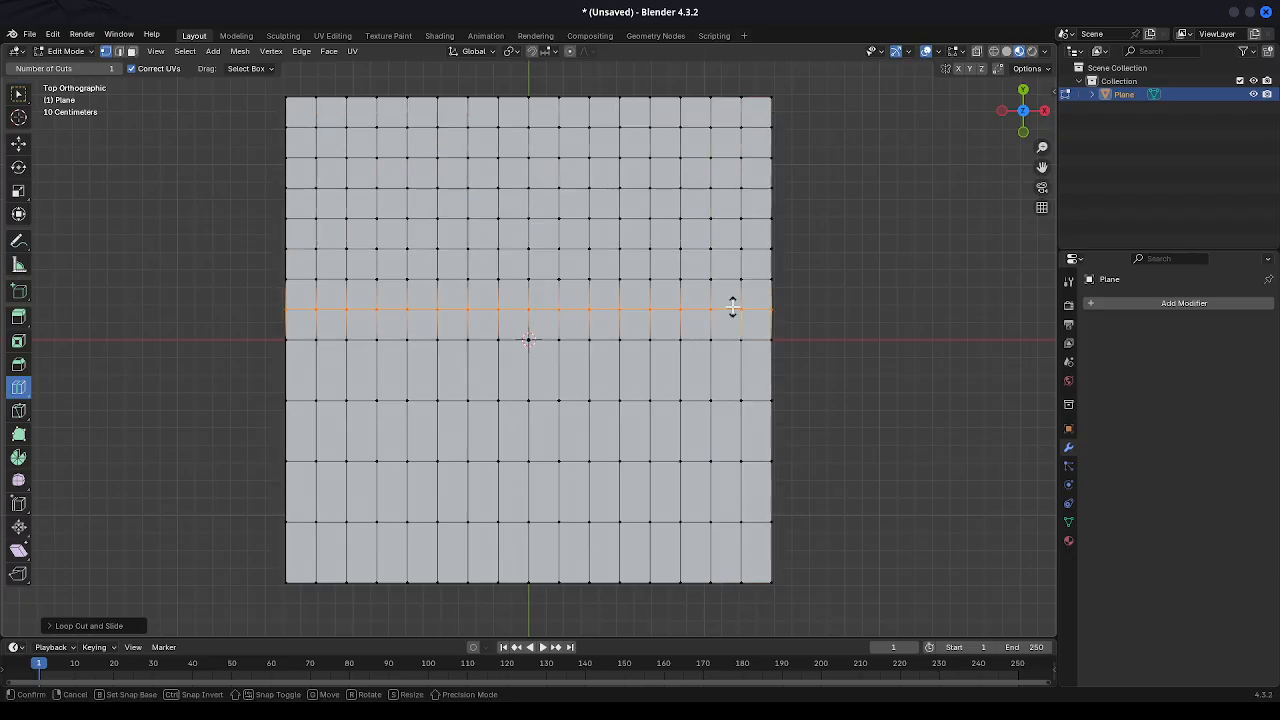
pyautogui.click(725, 370)
pyautogui.click(723, 432)
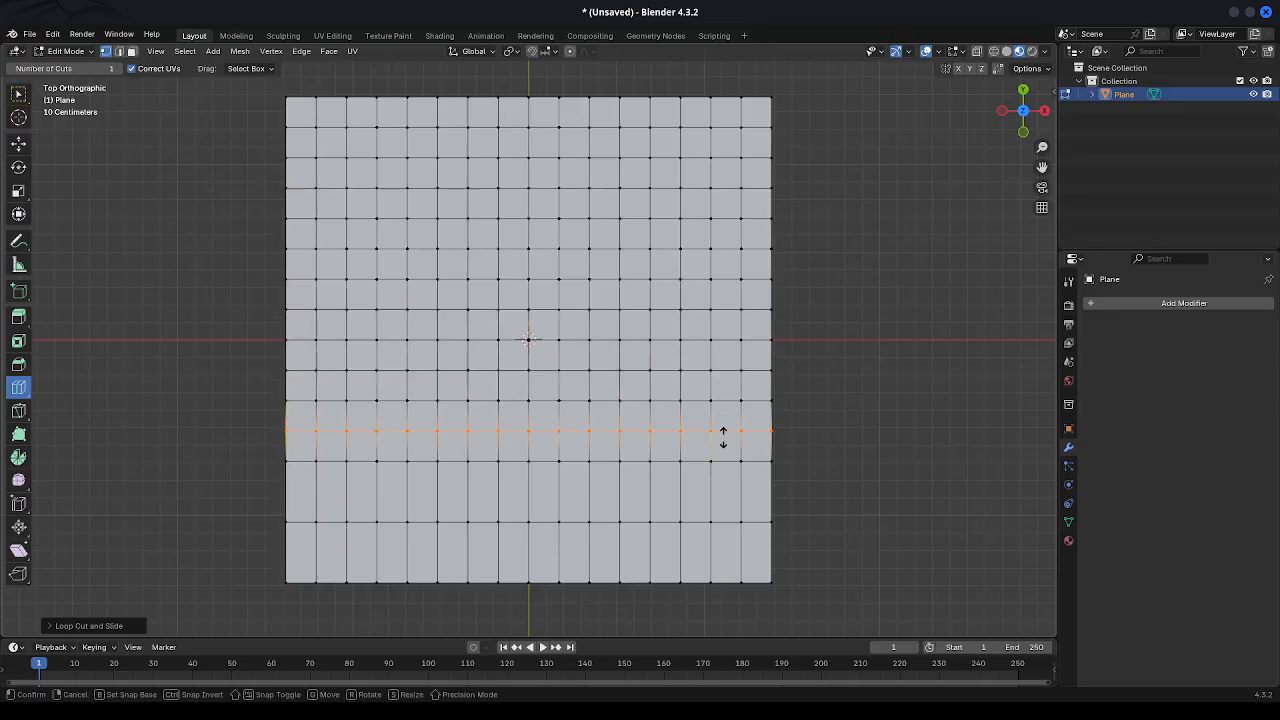
pyautogui.click(722, 492)
pyautogui.click(723, 551)
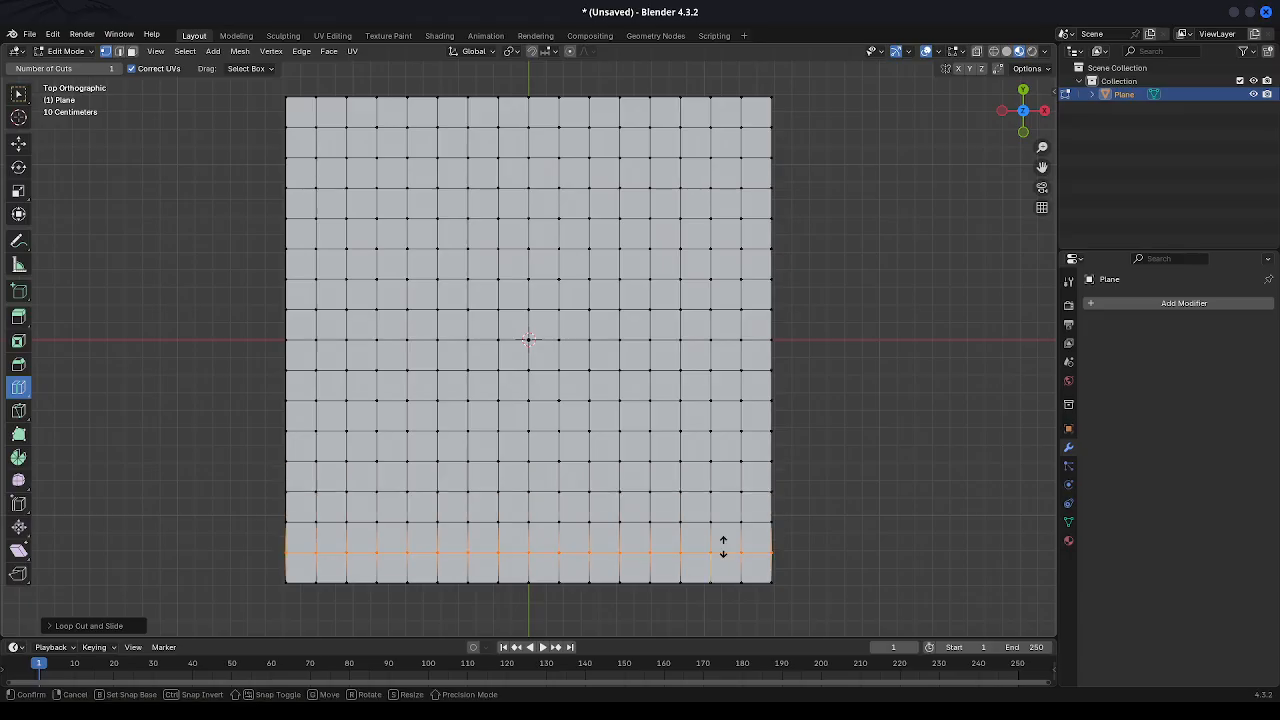
pyautogui.press('Tab')
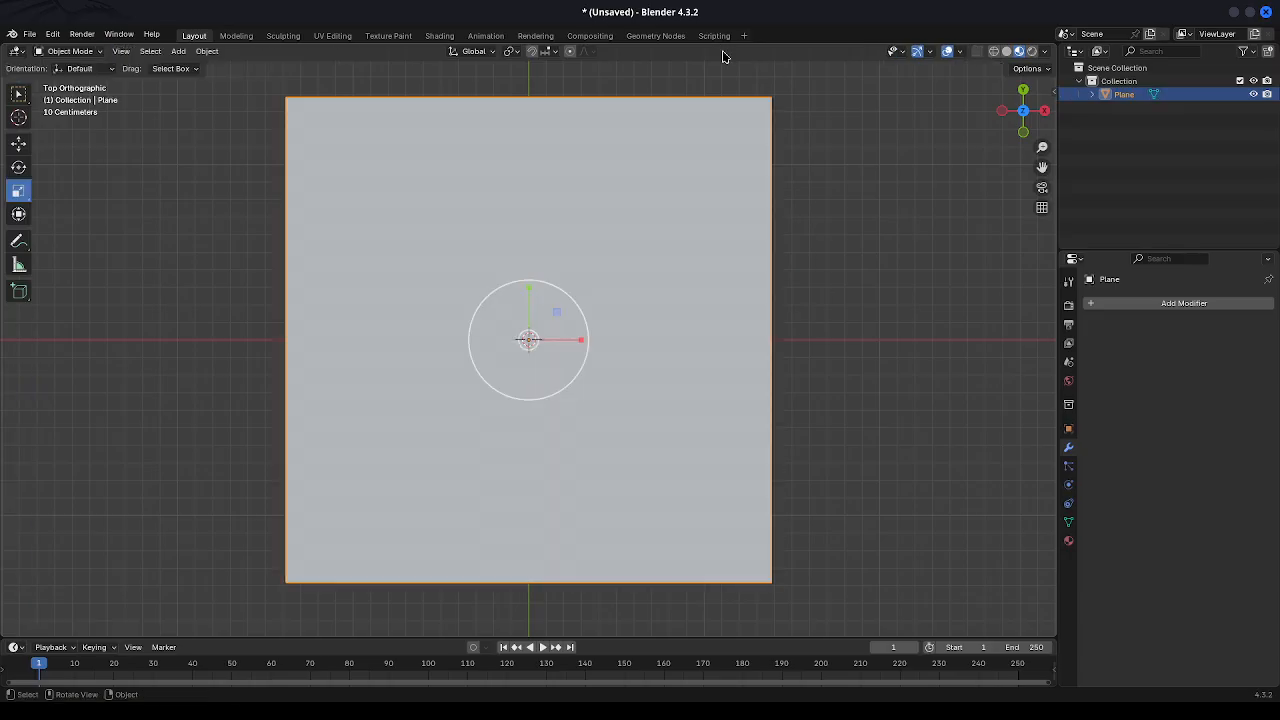
# Add a Bézier curve at the slab's centre and scale it up in plane until it spans about six times the slab's width.
pyautogui.scroll(-4, 781, 326)
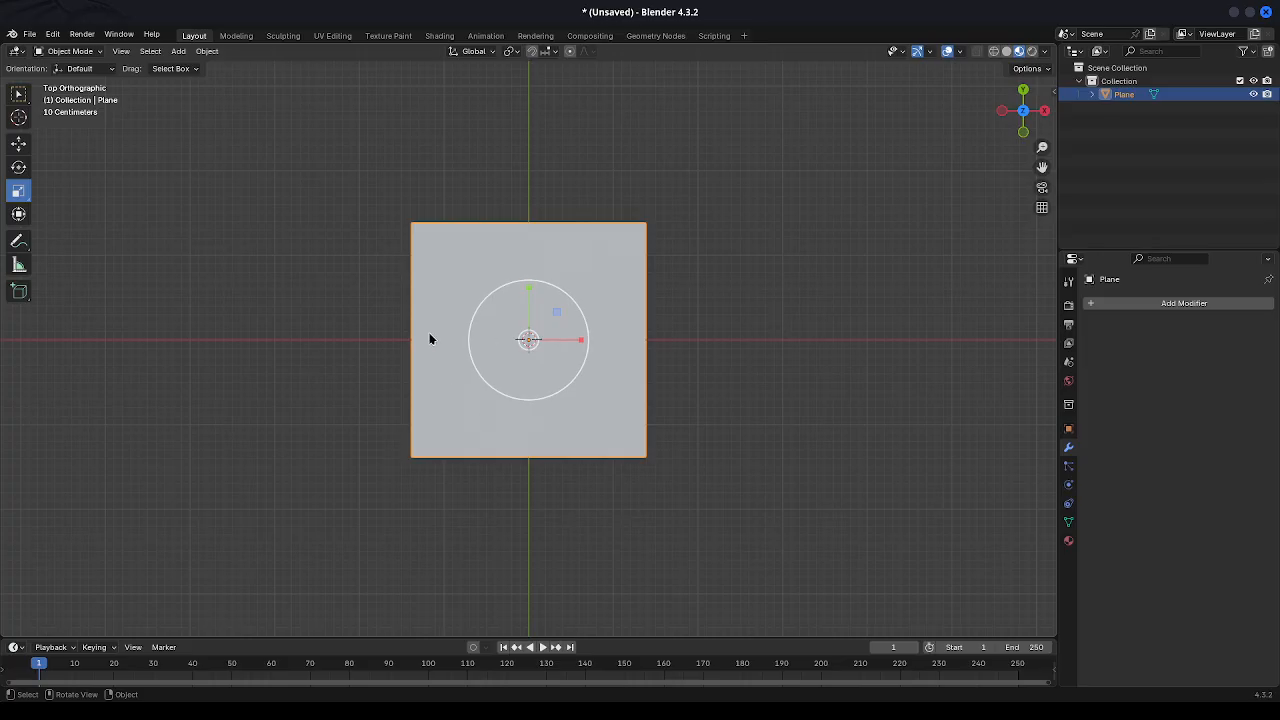
pyautogui.hotkey('shift', 'a')
pyautogui.moveTo(386, 347)
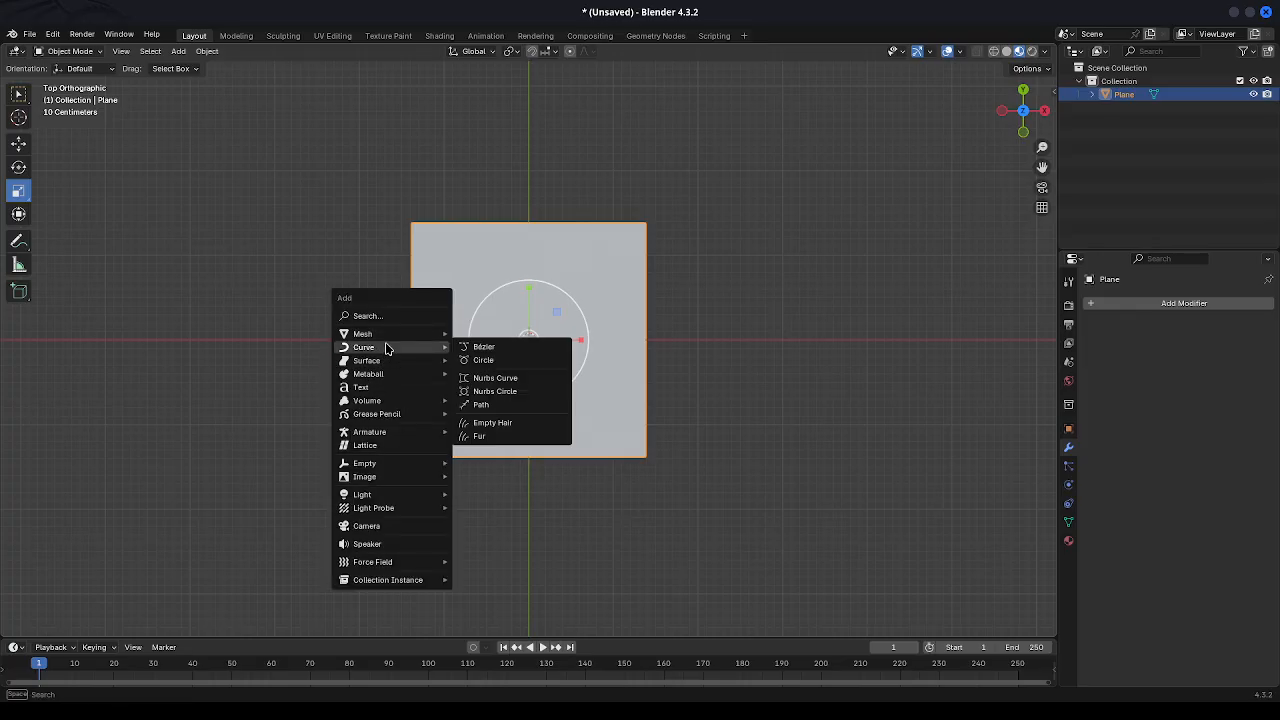
pyautogui.click(493, 350)
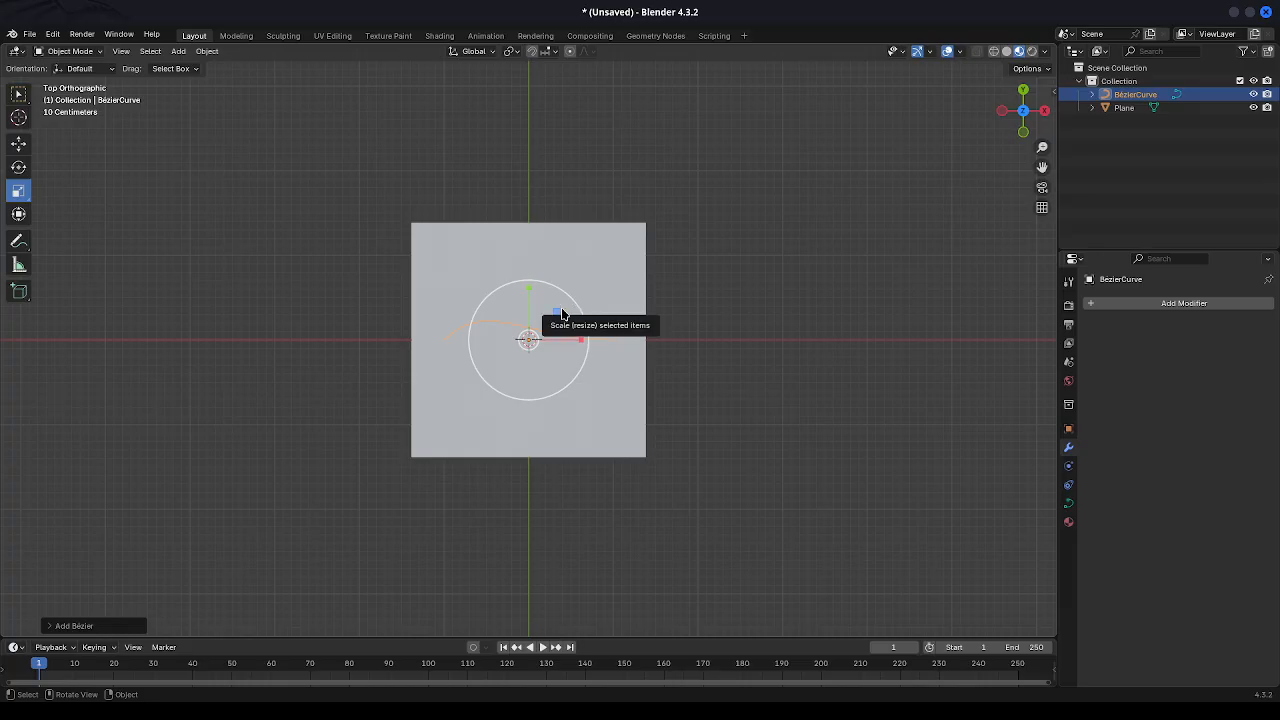
pyautogui.moveTo(561, 313); pyautogui.dragTo(705, 261)
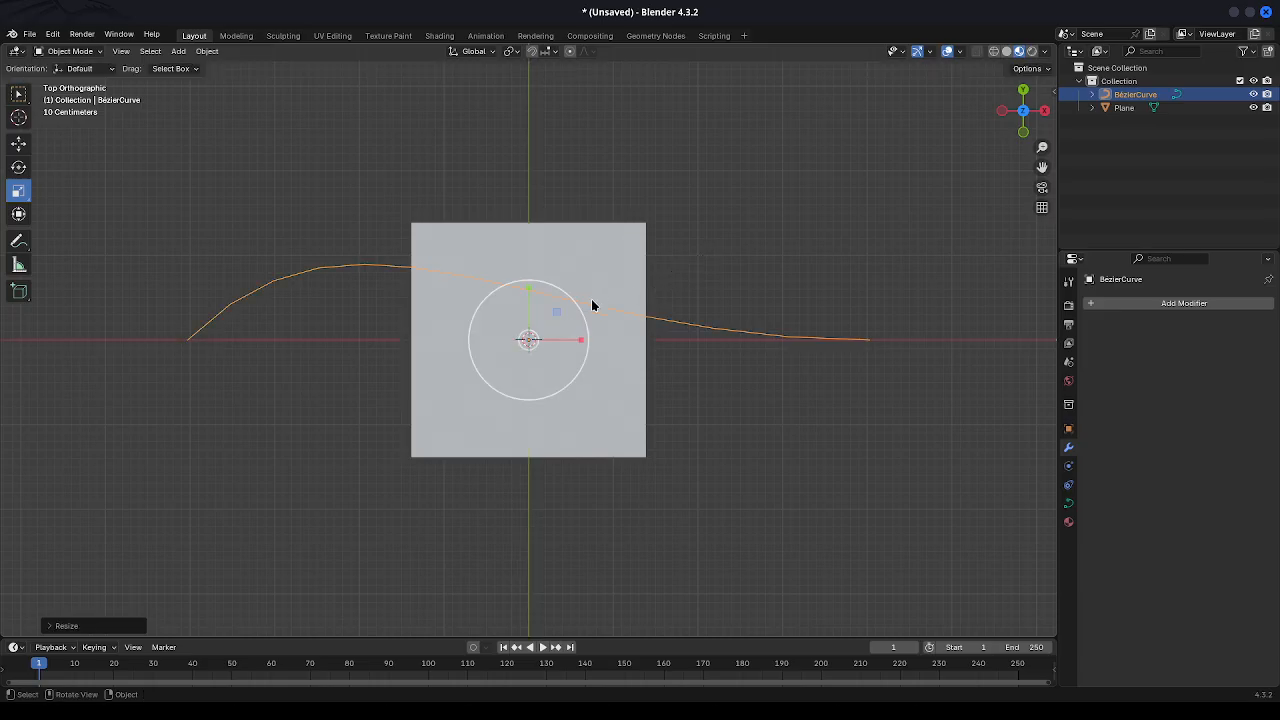
pyautogui.moveTo(558, 315); pyautogui.dragTo(613, 306)
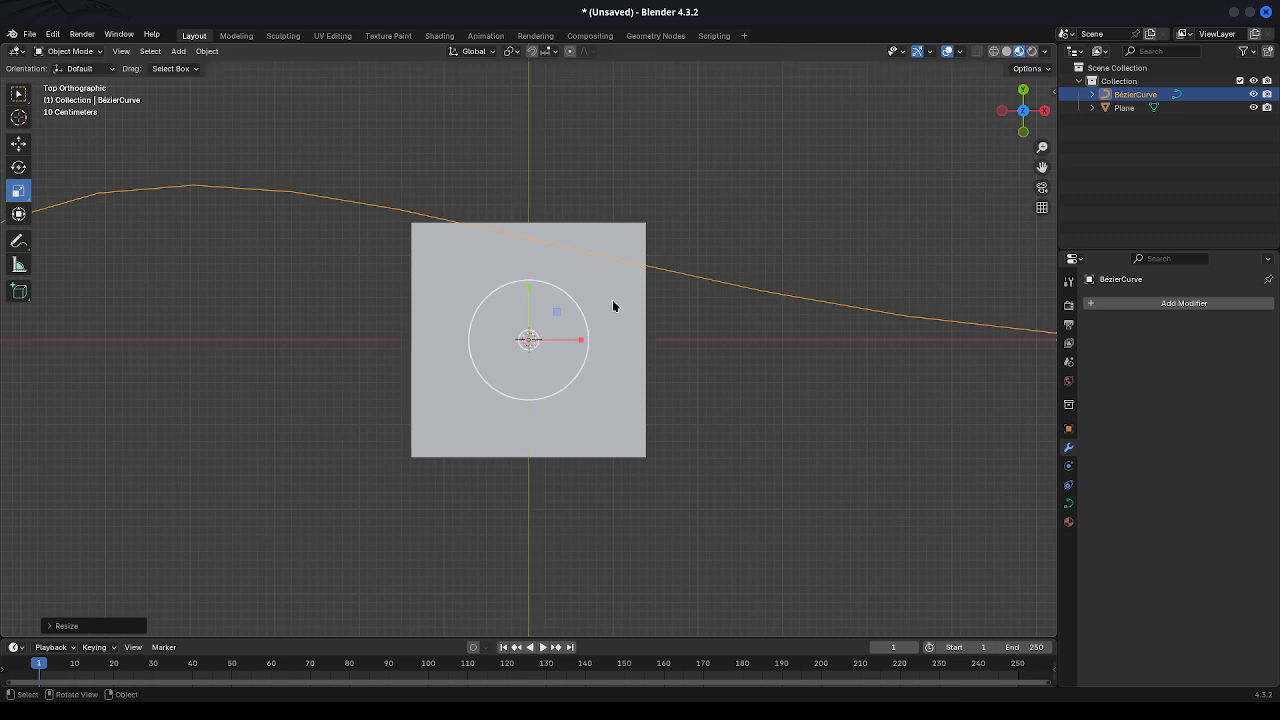
pyautogui.scroll(-3, 743, 275)
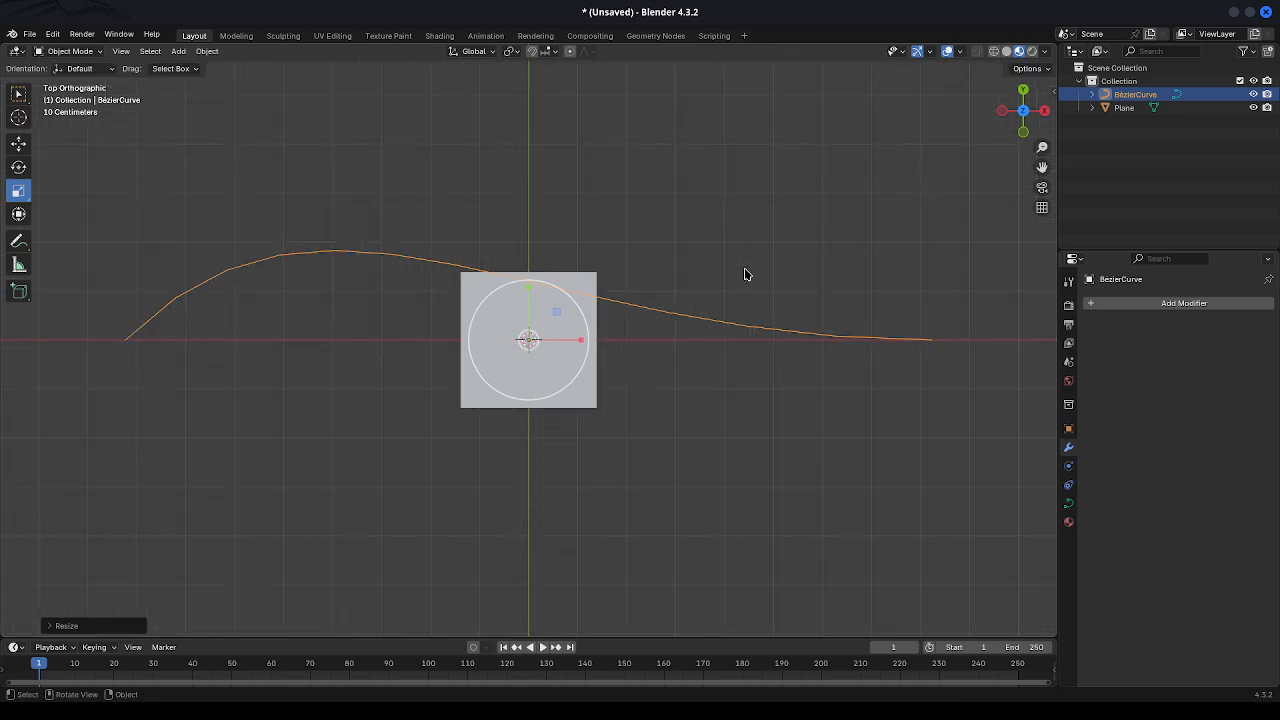
pyautogui.scroll(-1, 744, 274)
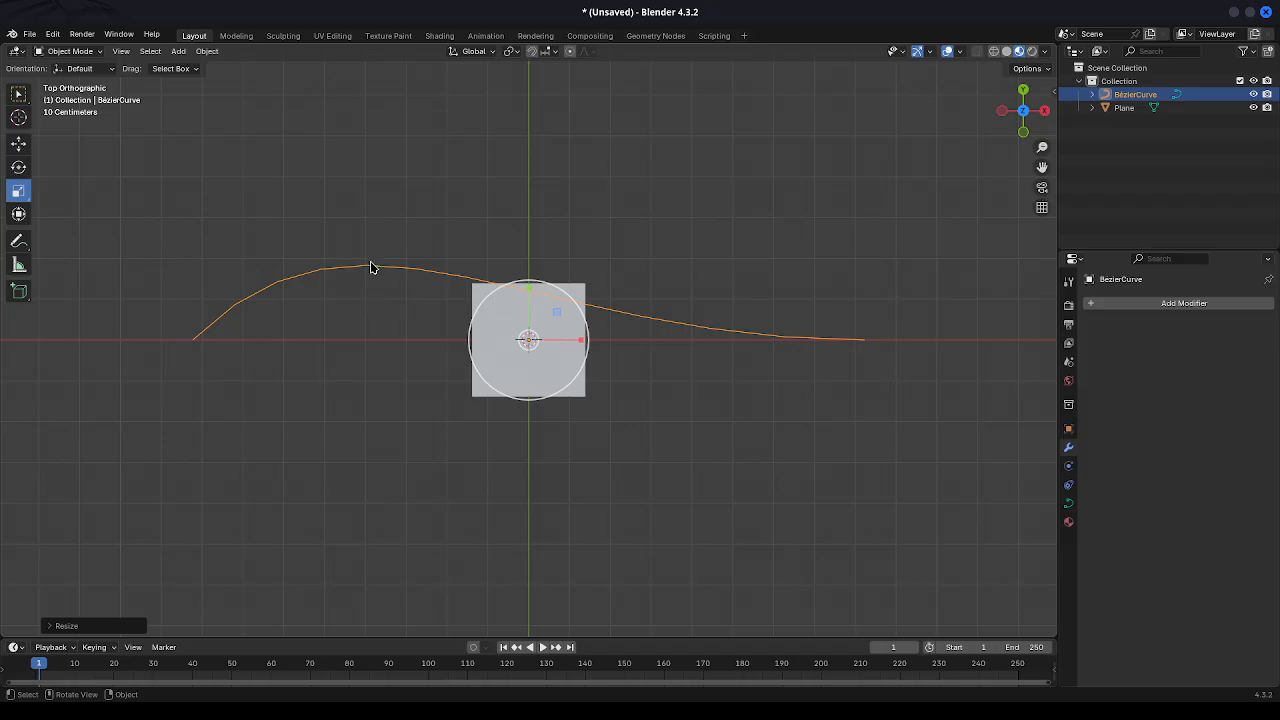
# Edit the curve with the Curve Pen, shifting it slightly toward negative X and steepening the upper handle of its left end point.
pyautogui.press('Tab')
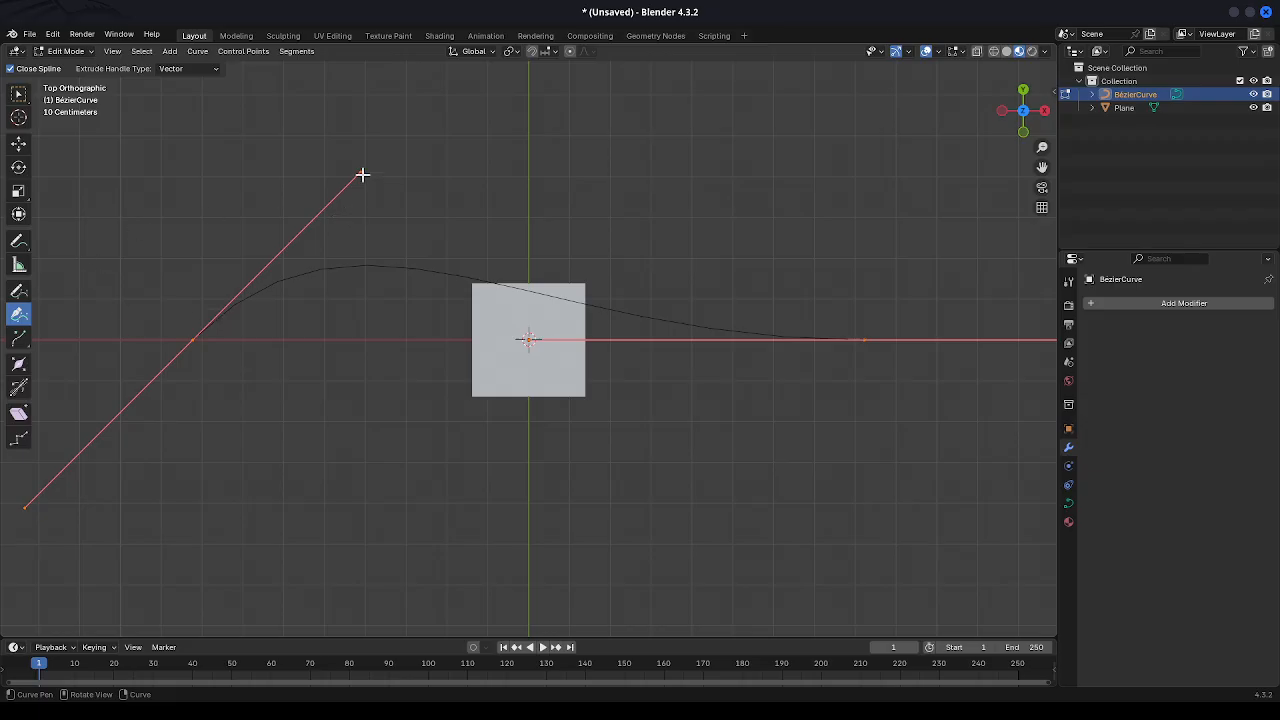
pyautogui.moveTo(362, 173)
pyautogui.mouseDown()
pyautogui.moveTo(354, 161)
pyautogui.moveTo(354, 172)
pyautogui.mouseUp()
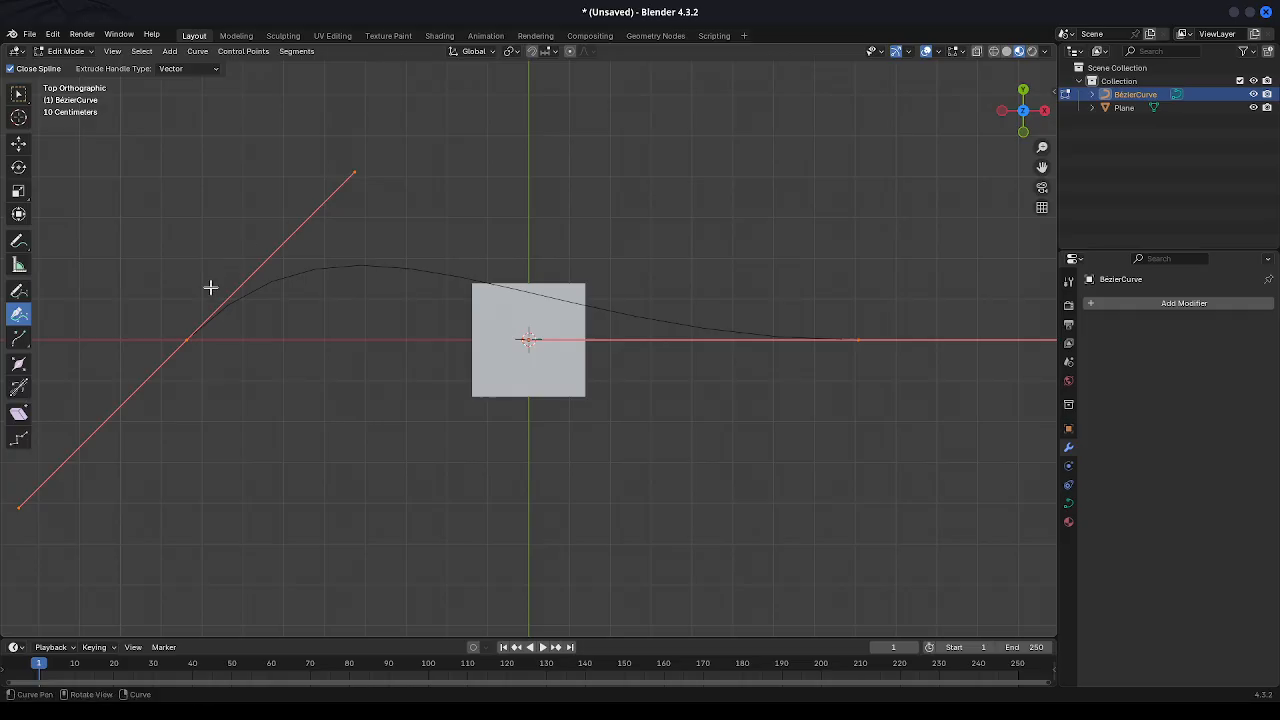
pyautogui.moveTo(184, 340); pyautogui.dragTo(177, 332)
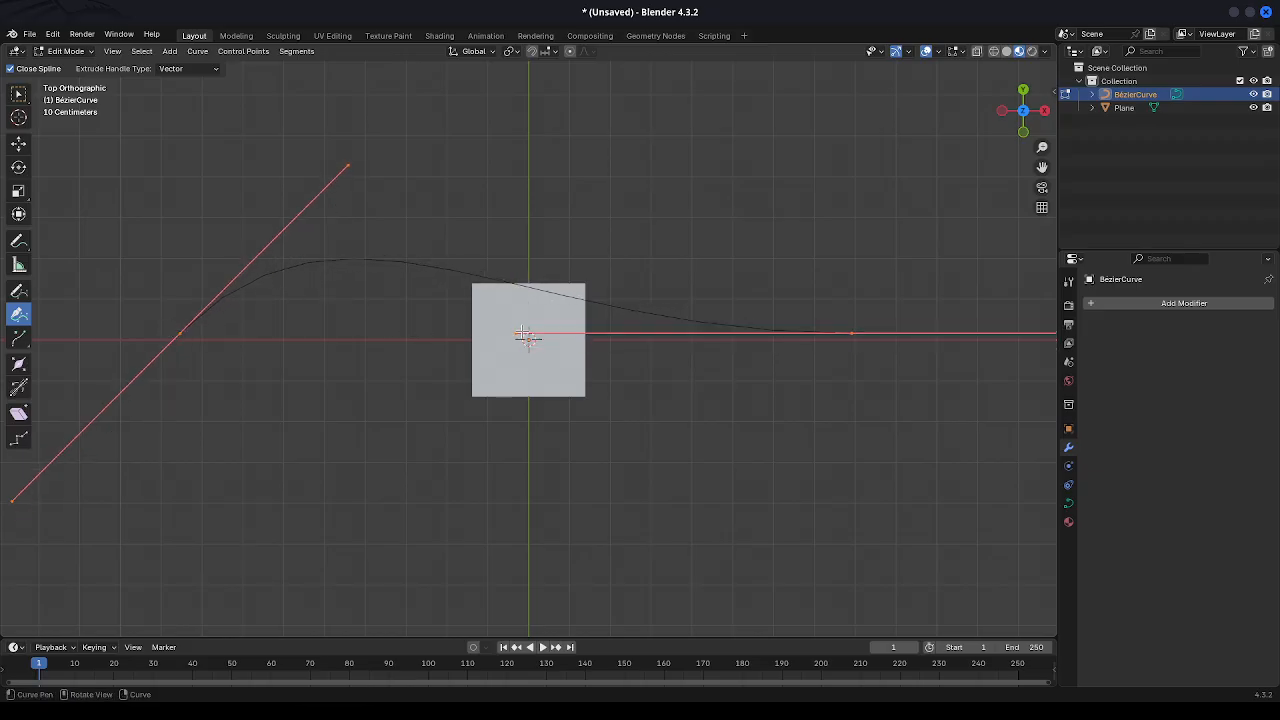
pyautogui.moveTo(518, 334); pyautogui.dragTo(519, 336)
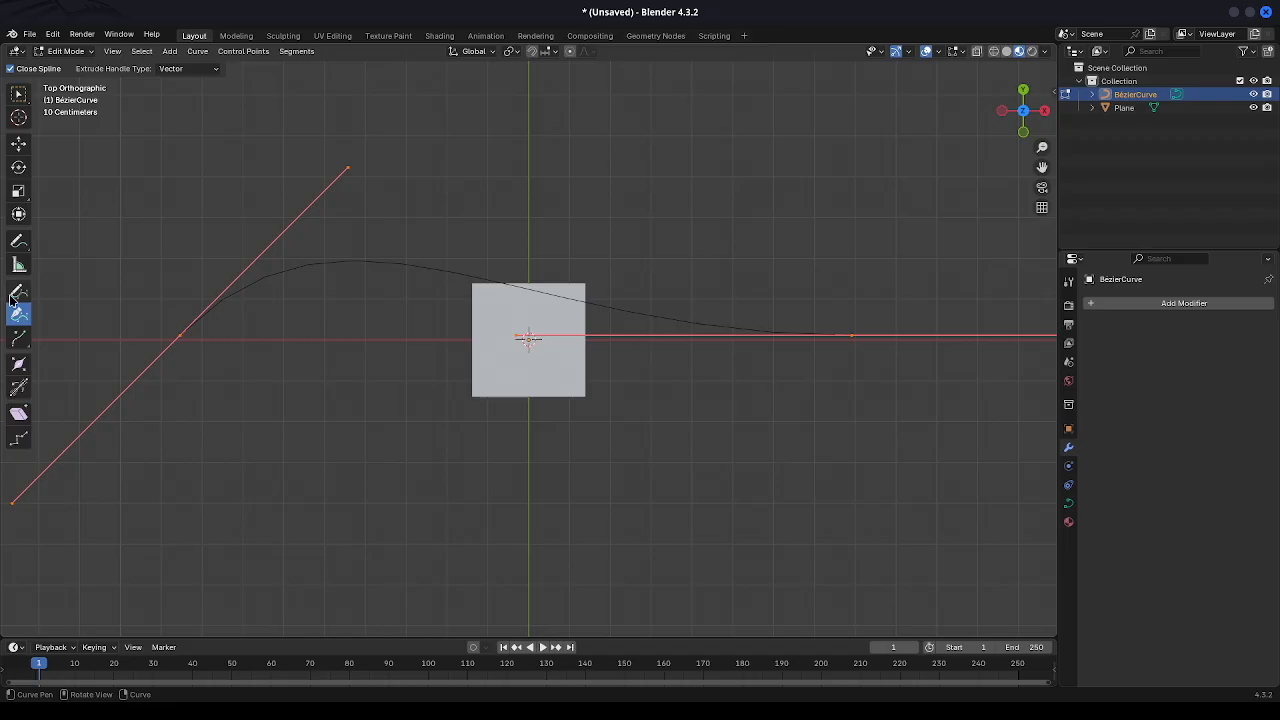
pyautogui.click(14, 340)
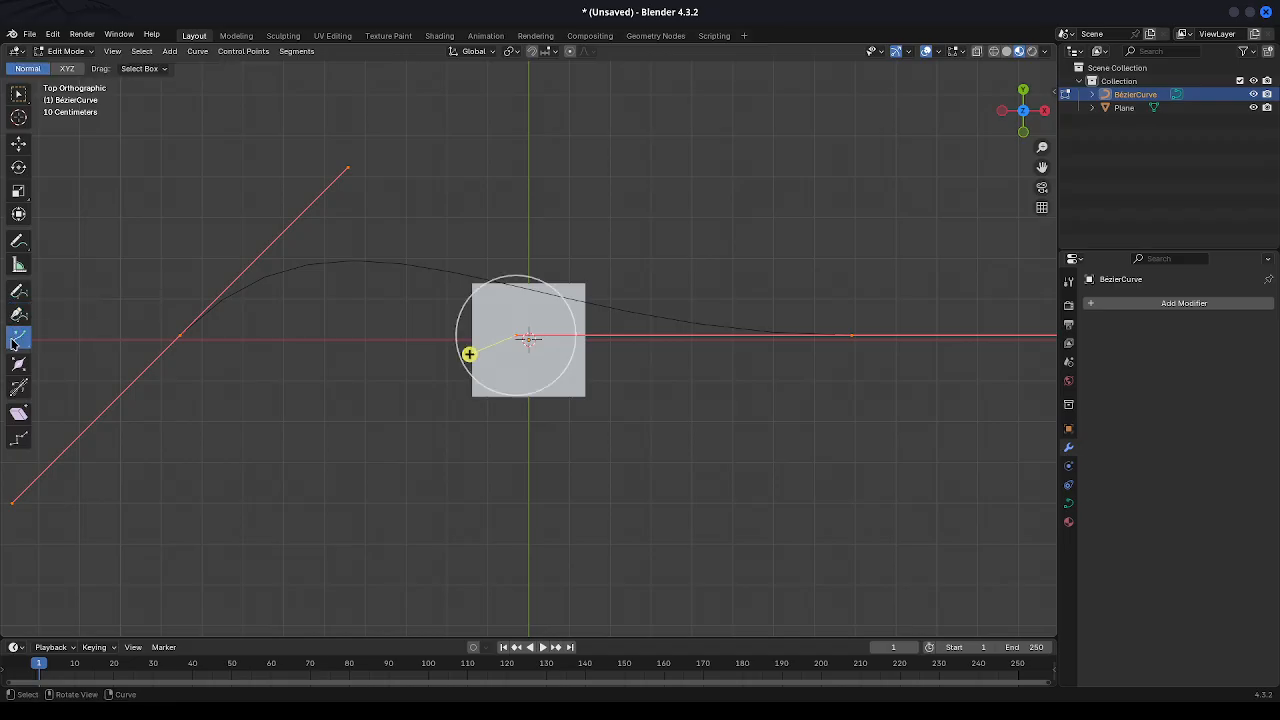
pyautogui.click(18, 315)
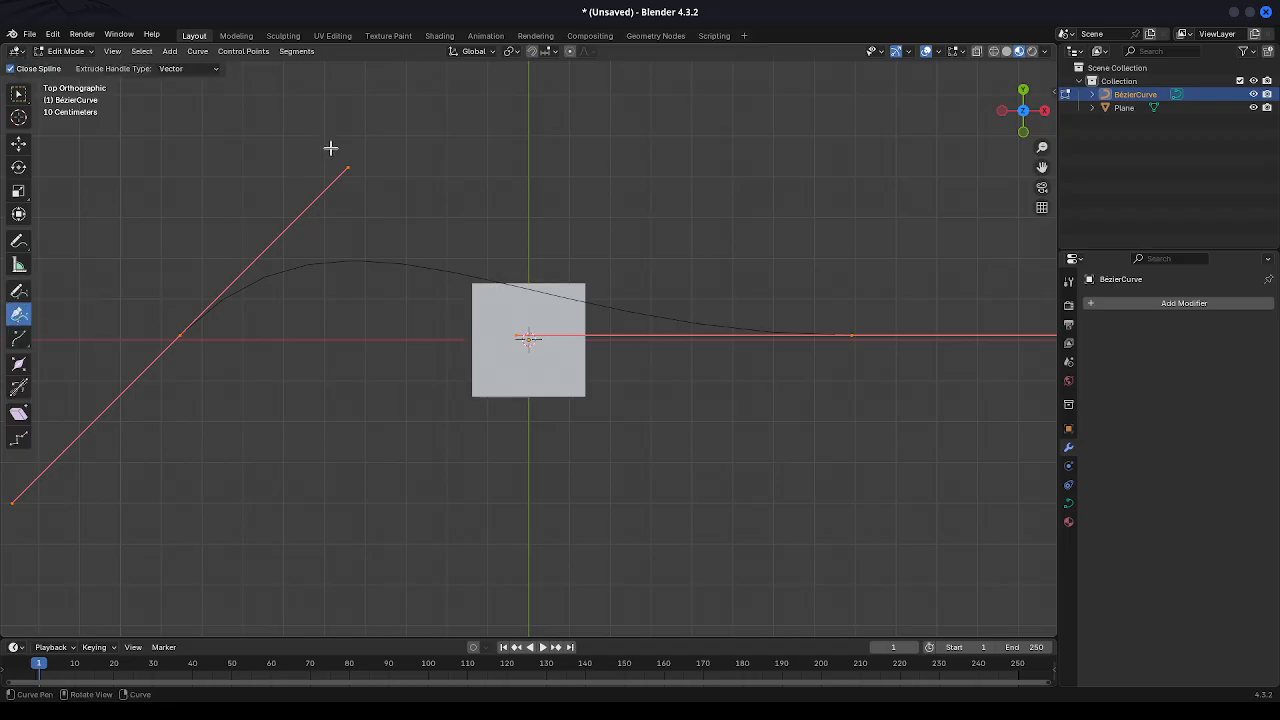
pyautogui.moveTo(346, 169); pyautogui.dragTo(319, 148)
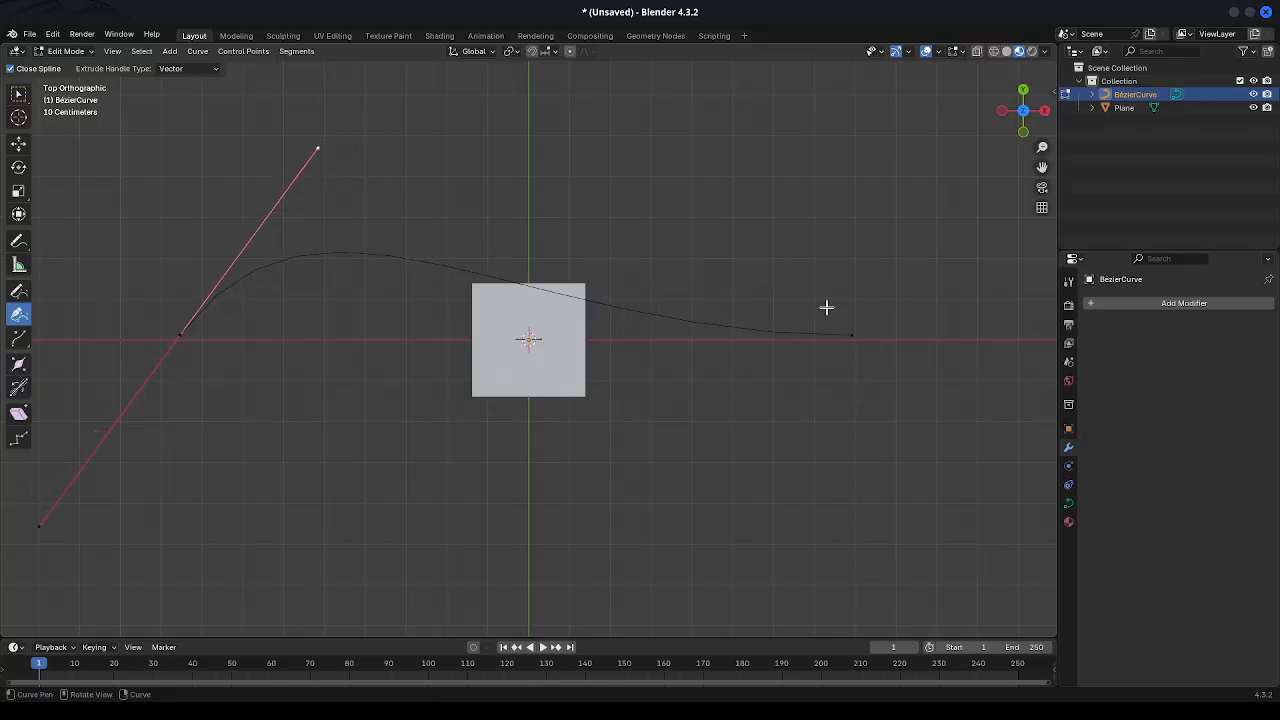
pyautogui.click(853, 335)
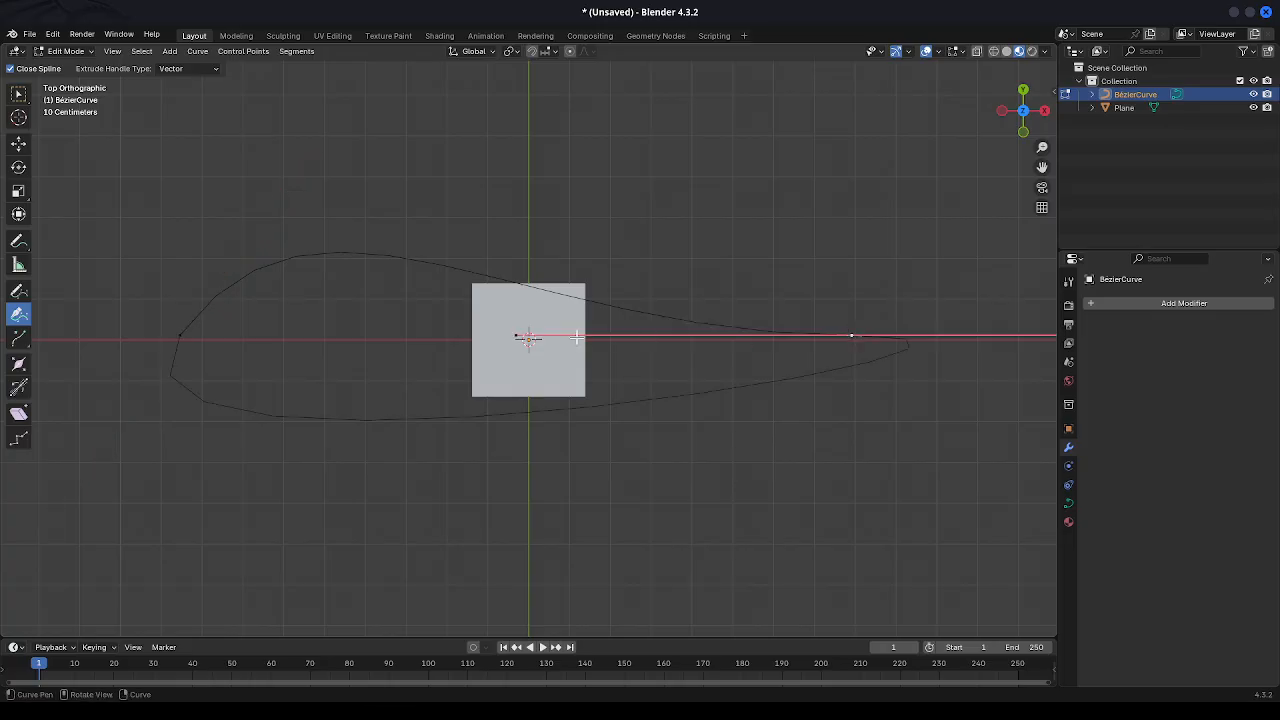
pyautogui.hotkey('ctrl', 'z')
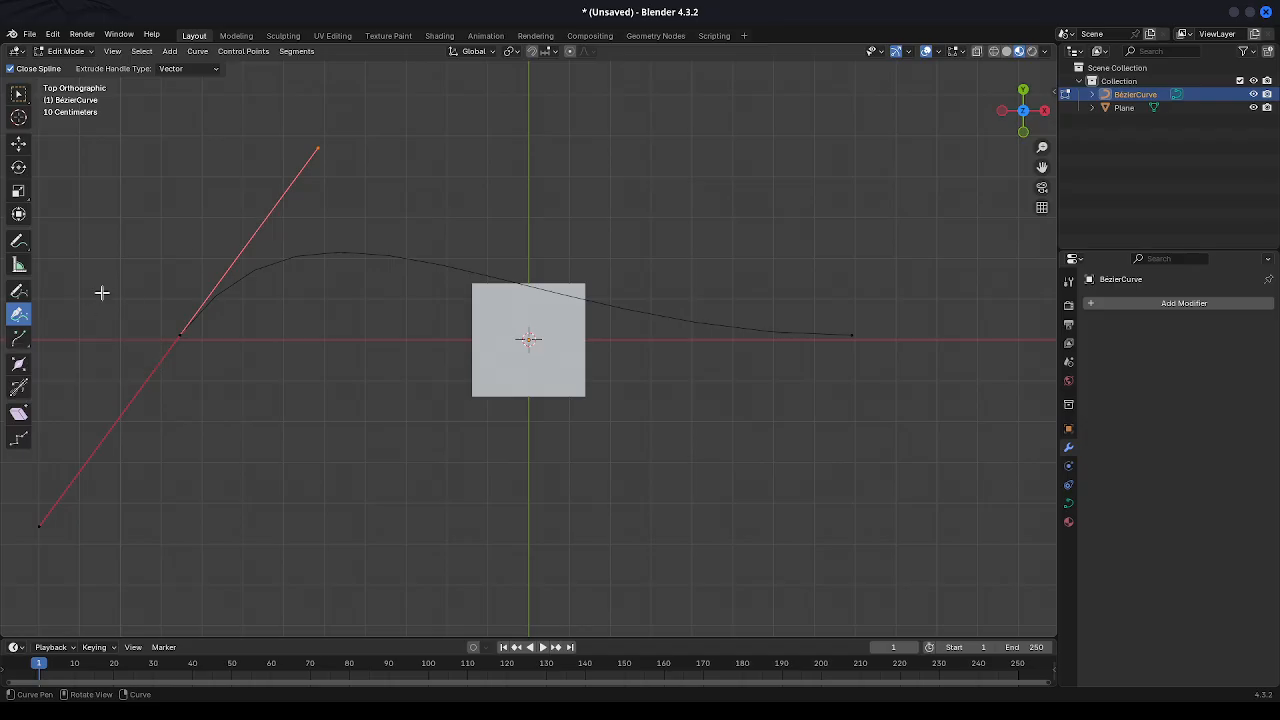
pyautogui.click(19, 340)
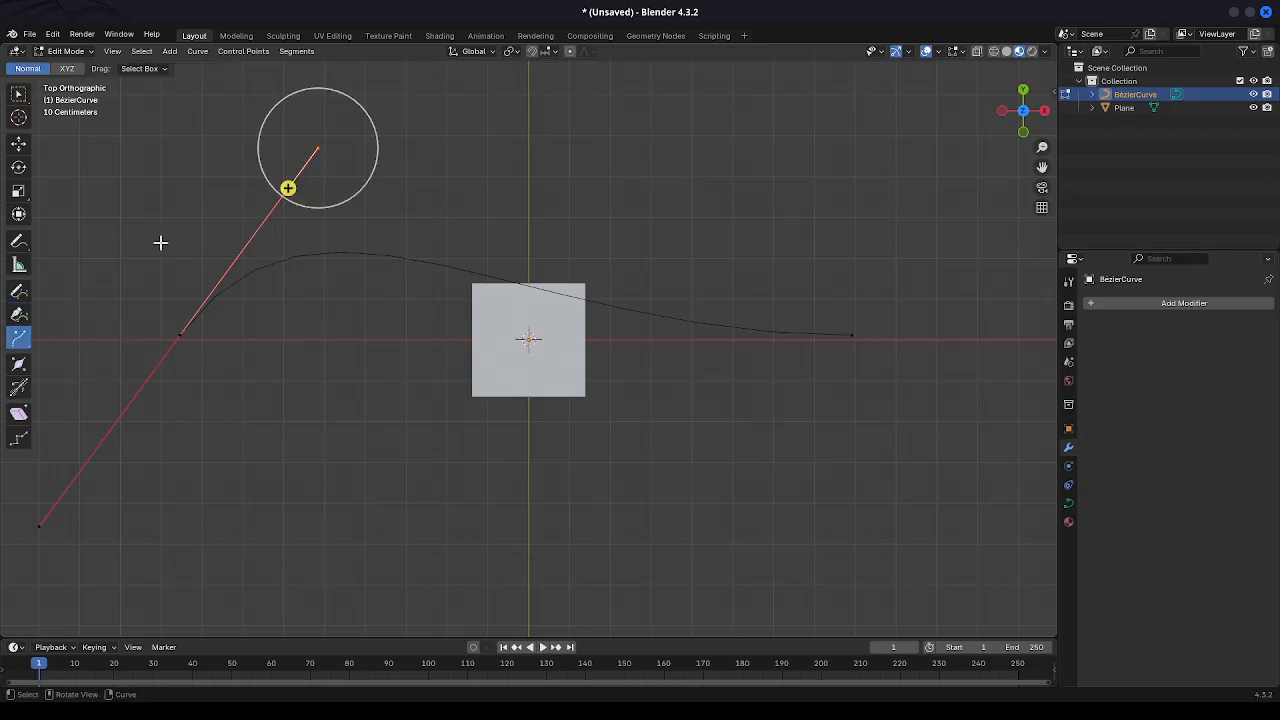
pyautogui.press('Tab')
pyautogui.press('Tab')
pyautogui.click(24, 312)
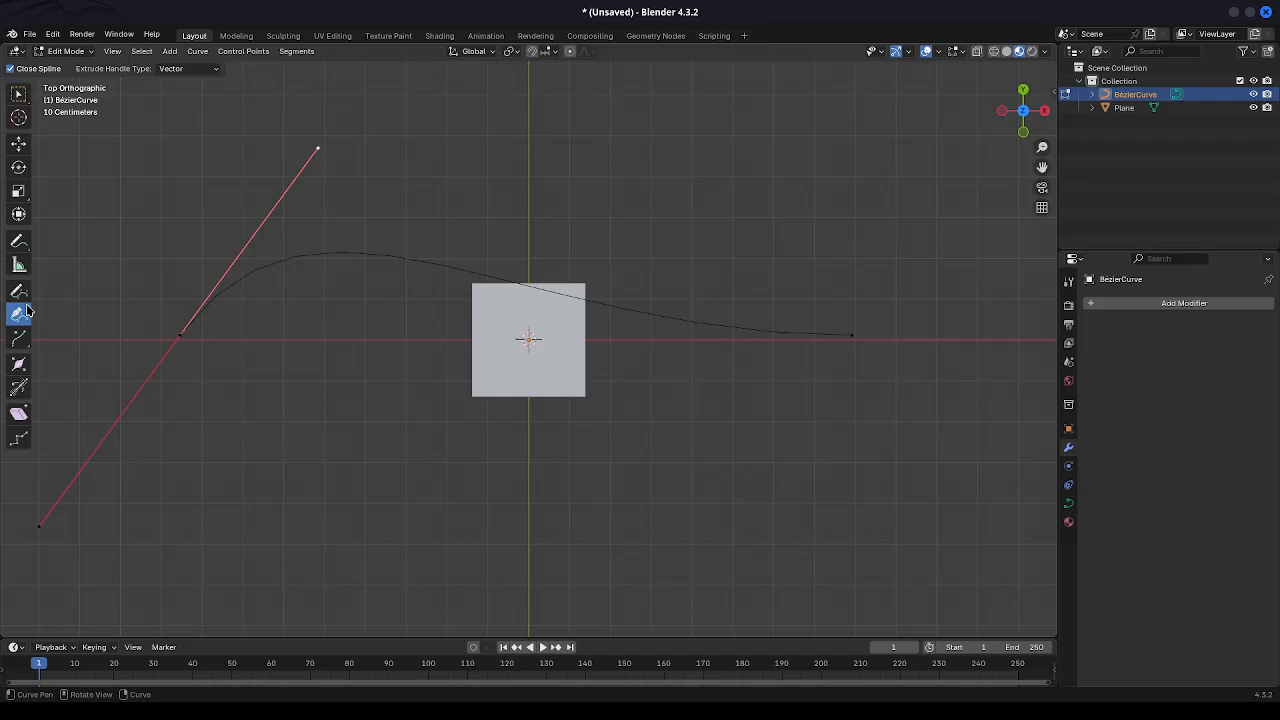
pyautogui.click(855, 336)
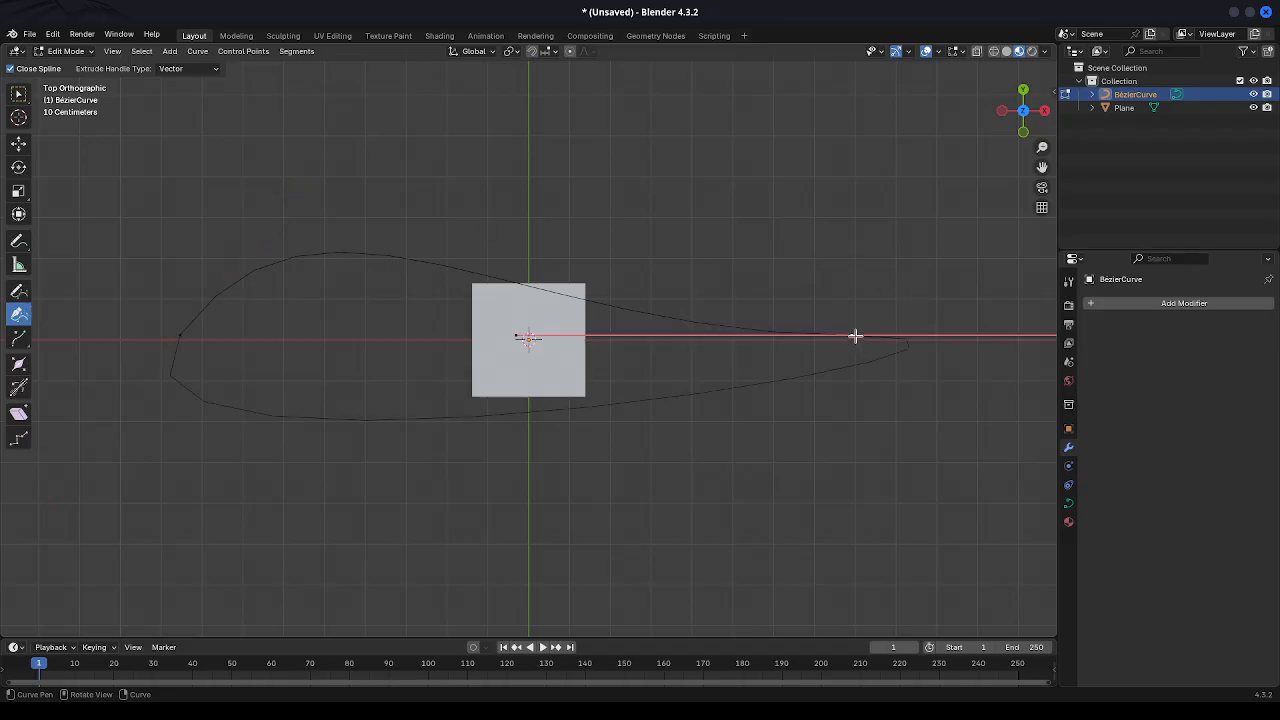
pyautogui.hotkey('ctrl', 'z')
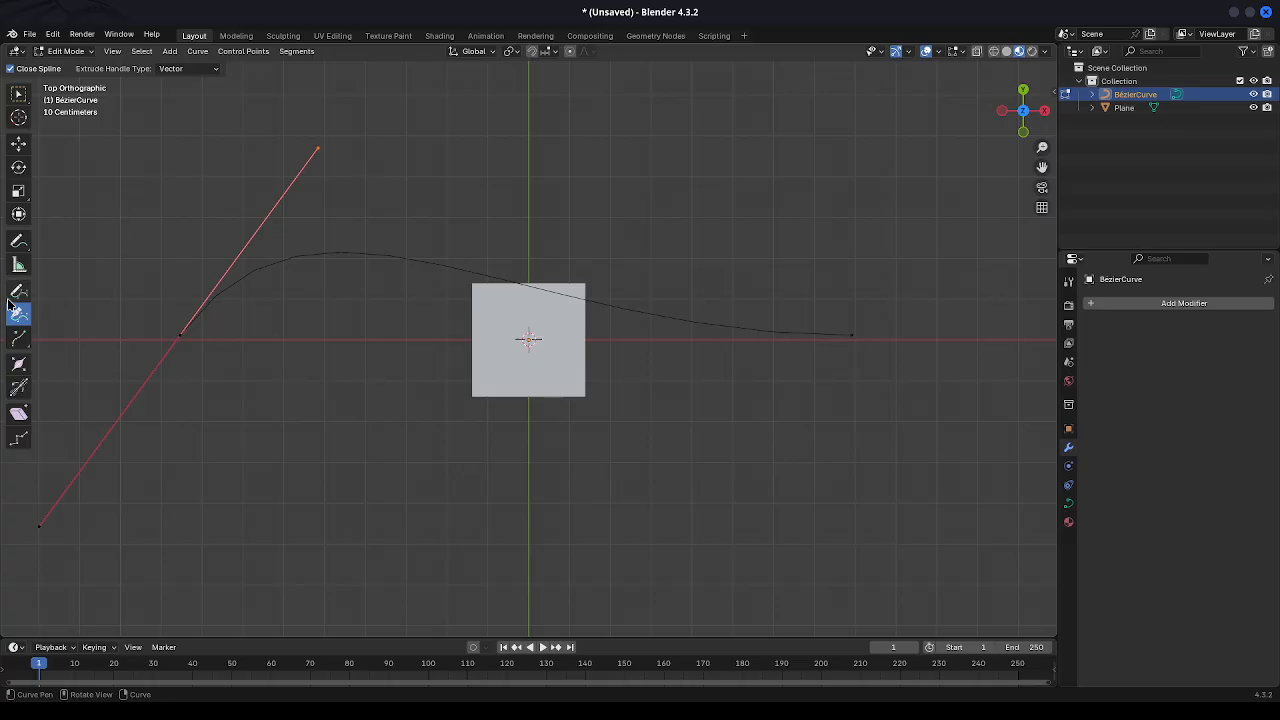
pyautogui.press('Tab')
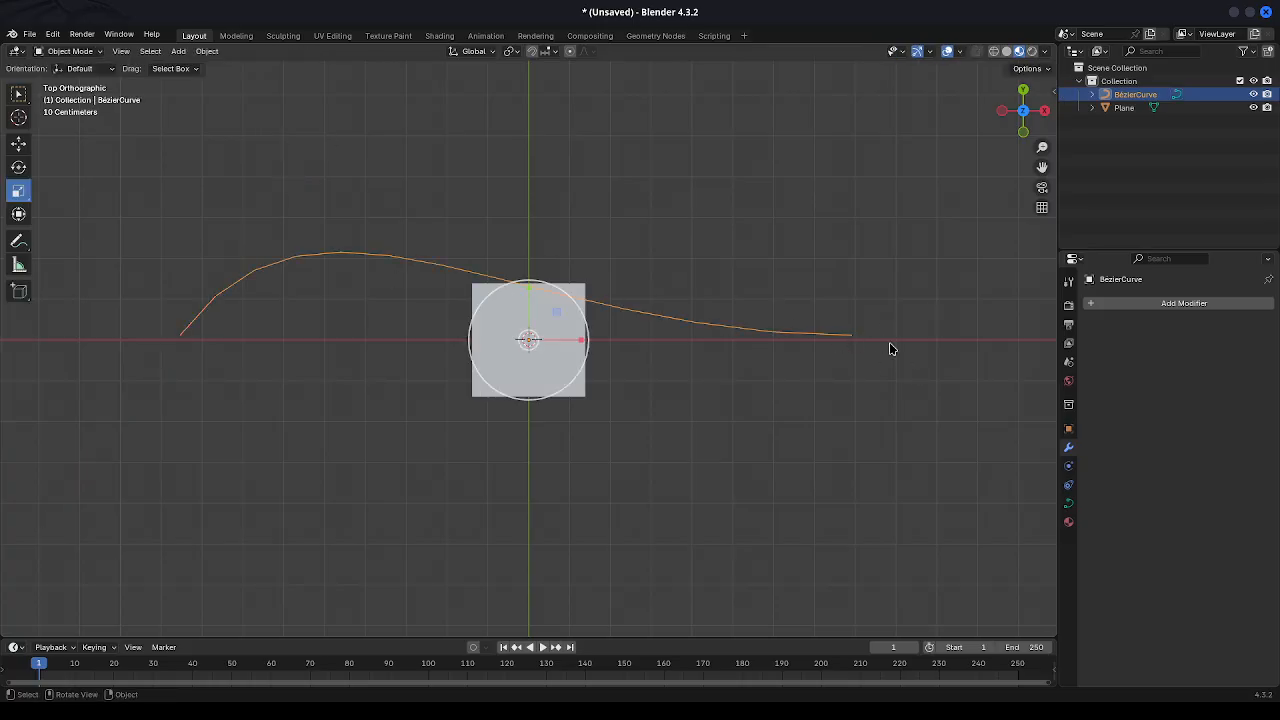
pyautogui.press('Tab')
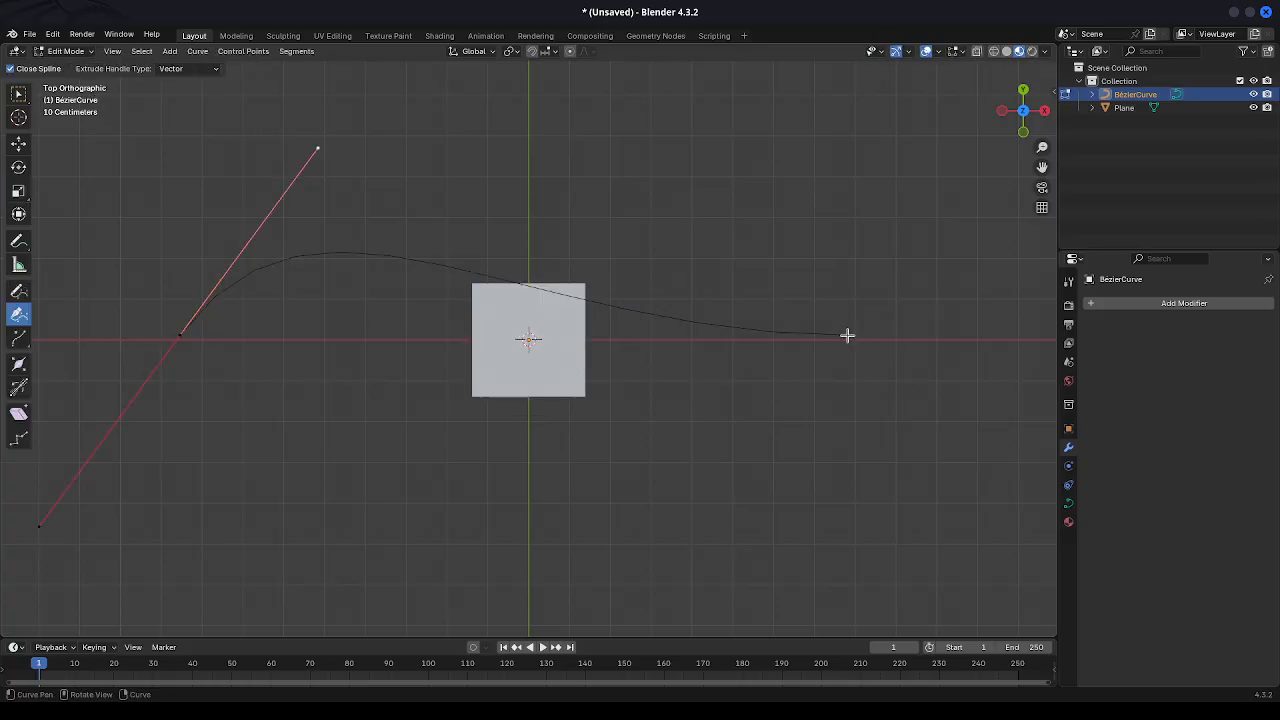
# Select the curve's right end point and pull its inner handle diagonally downward to form an S-shaped curve, leaving Edit Mode.
pyautogui.click(19, 338)
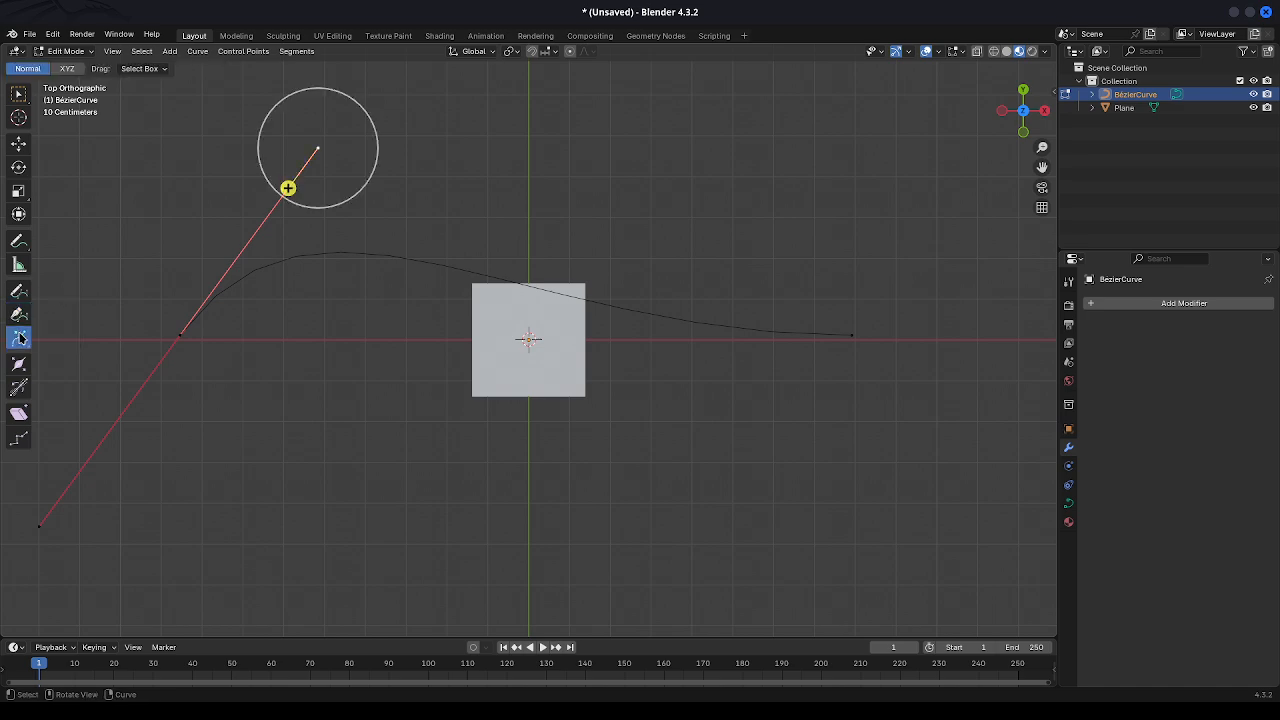
pyautogui.click(852, 338)
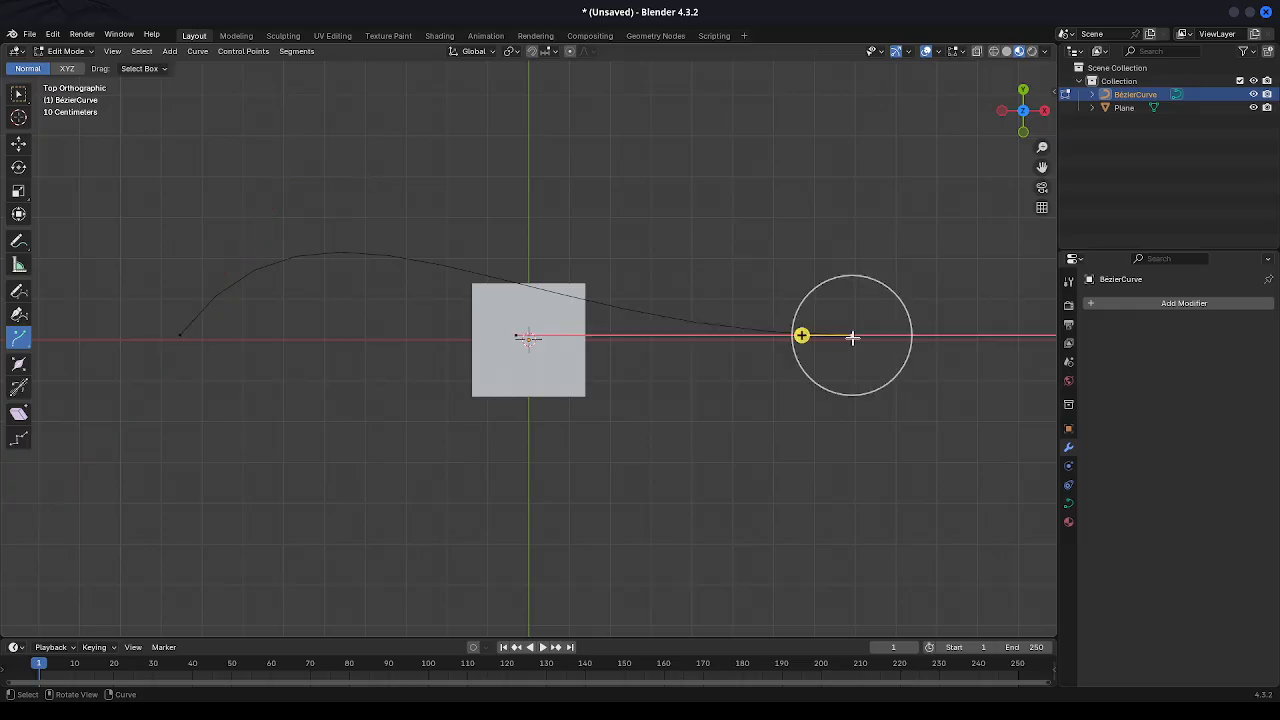
pyautogui.click(19, 314)
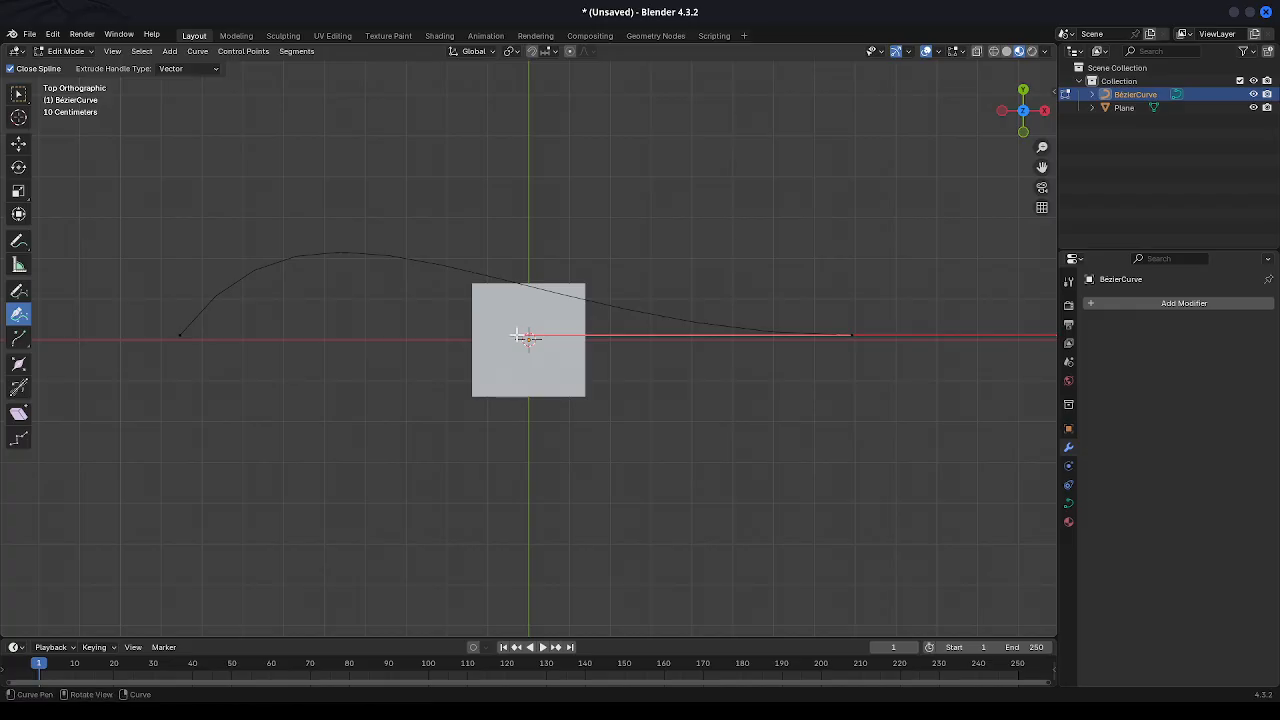
pyautogui.moveTo(520, 337); pyautogui.dragTo(695, 487)
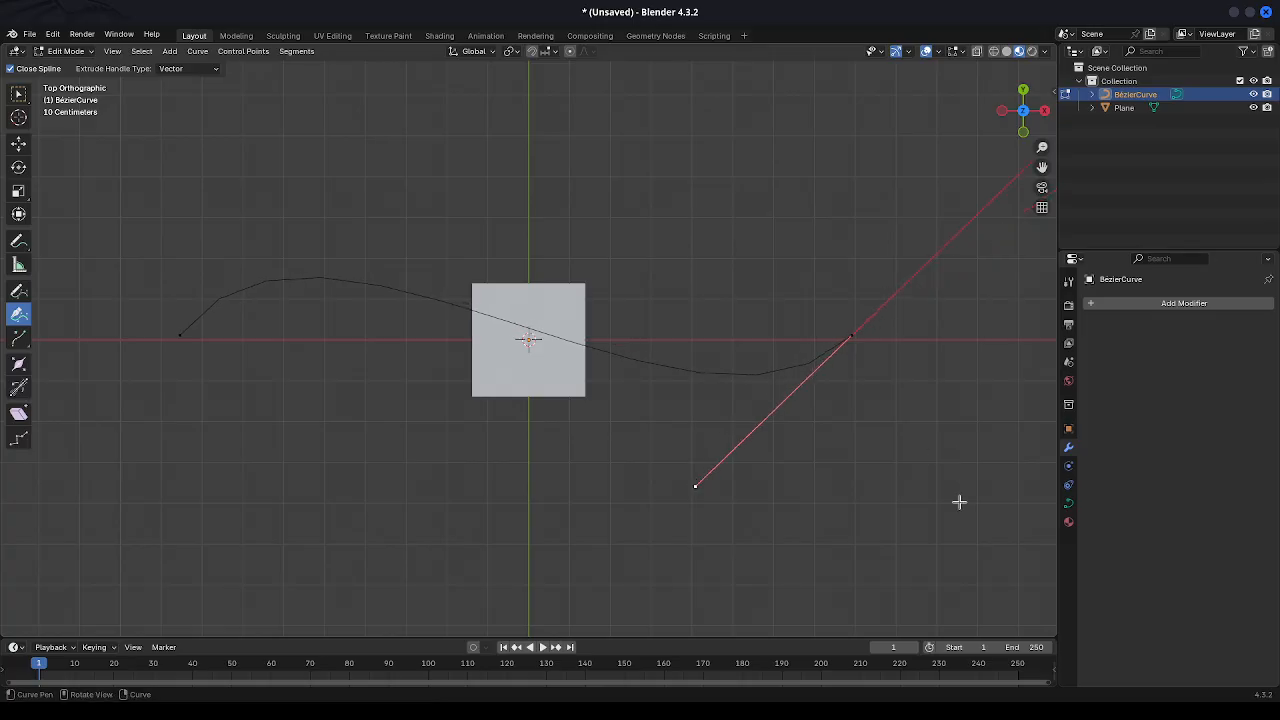
pyautogui.press('Tab')
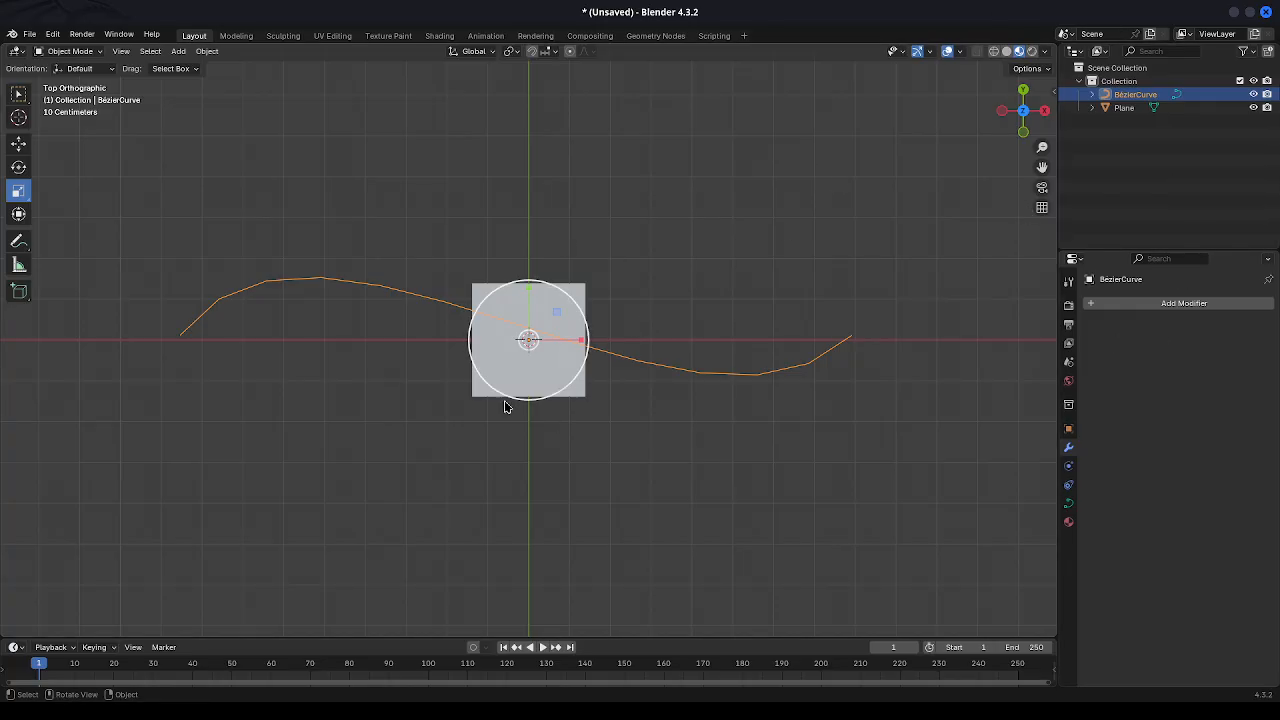
# Add a Curve modifier to the slab with BézierCurve as its curve object, and move the slab about 13.7 m along X.
pyautogui.click(496, 376)
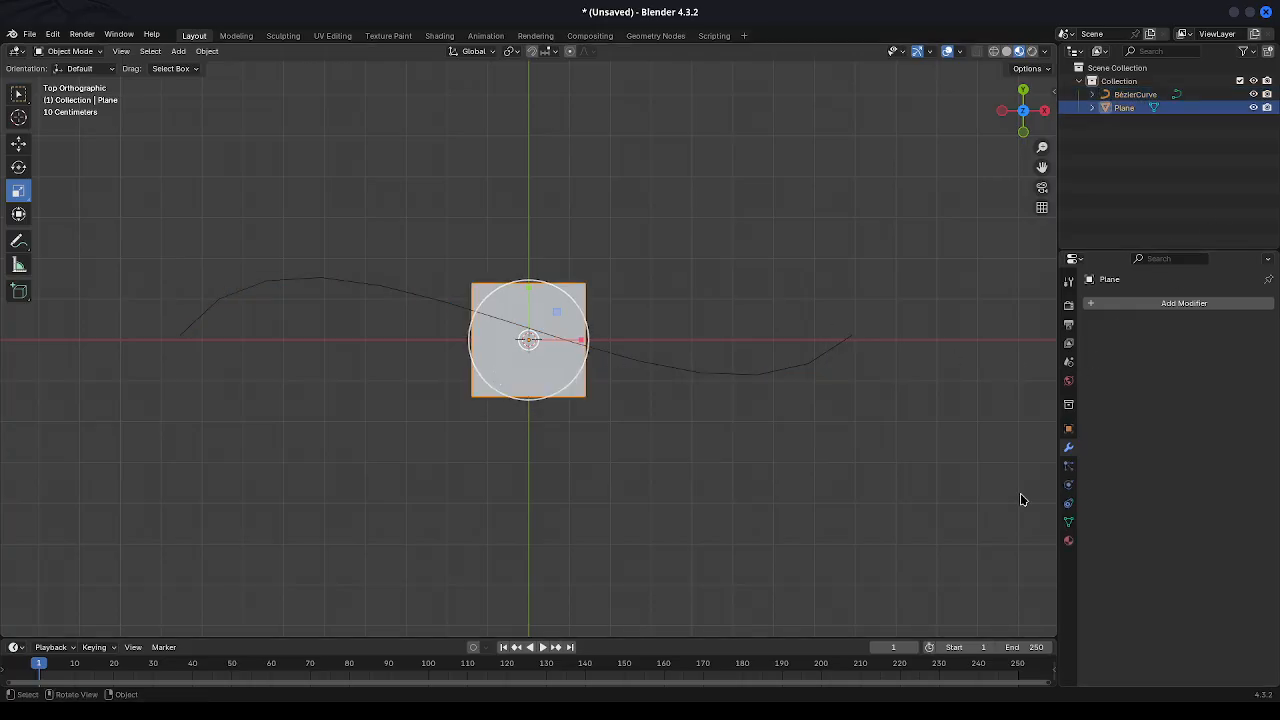
pyautogui.click(1131, 303)
pyautogui.moveTo(1133, 305)
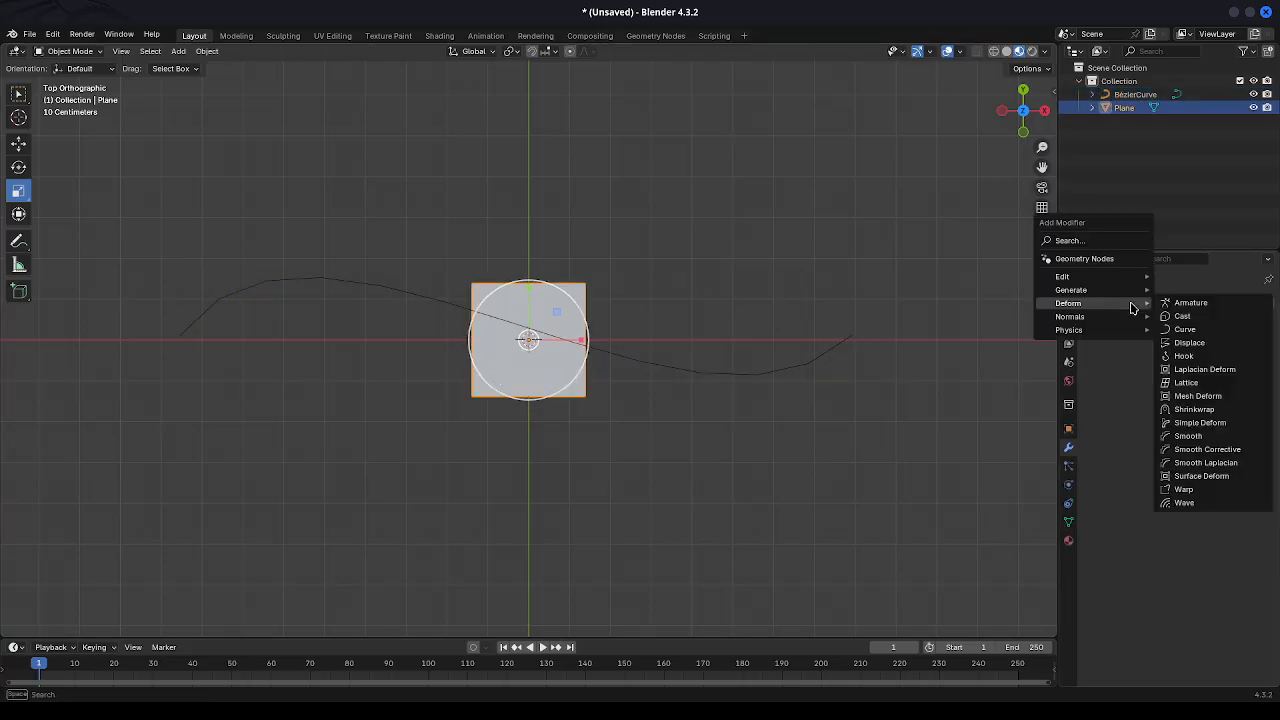
pyautogui.click(1086, 303)
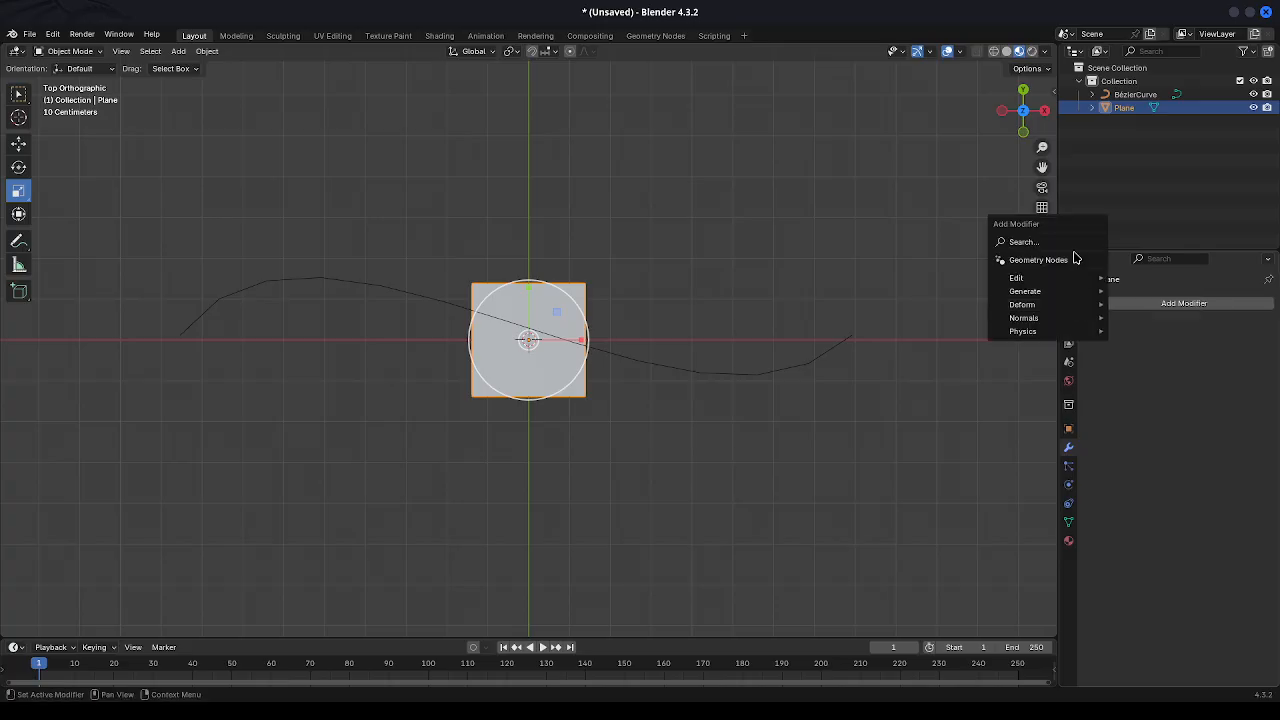
pyautogui.moveTo(1073, 303)
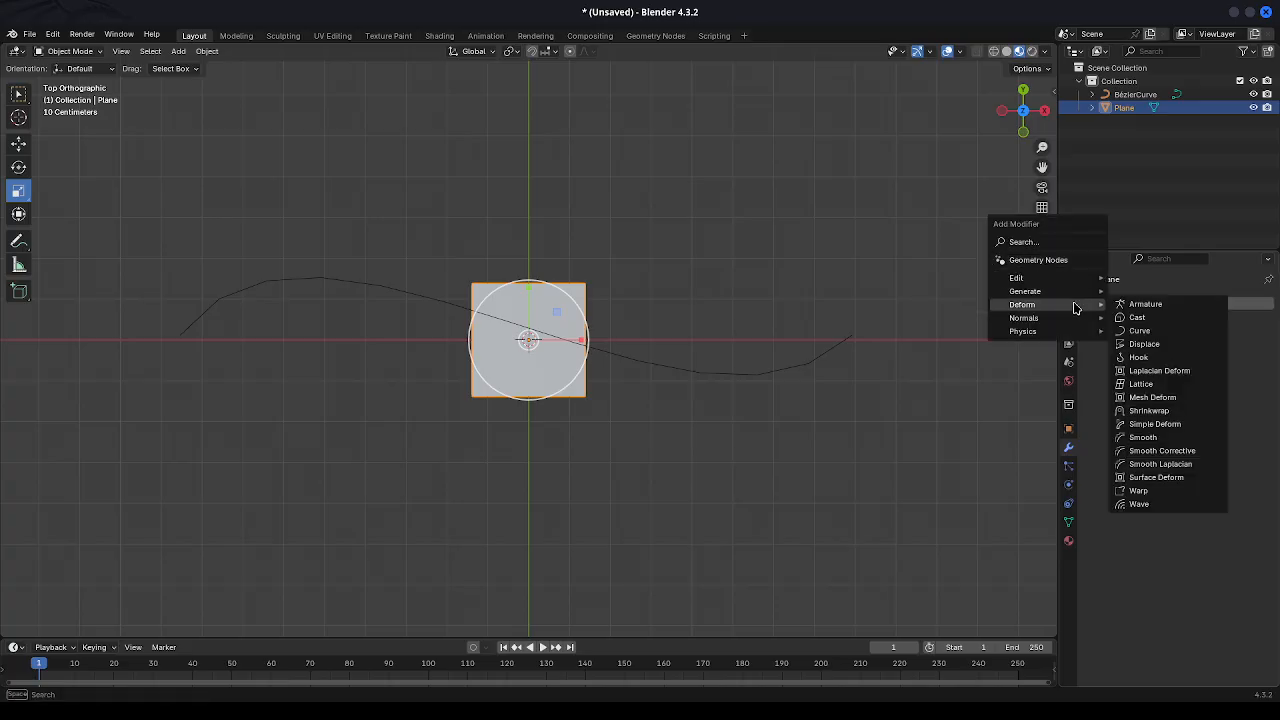
pyautogui.click(1136, 332)
pyautogui.click(1194, 344)
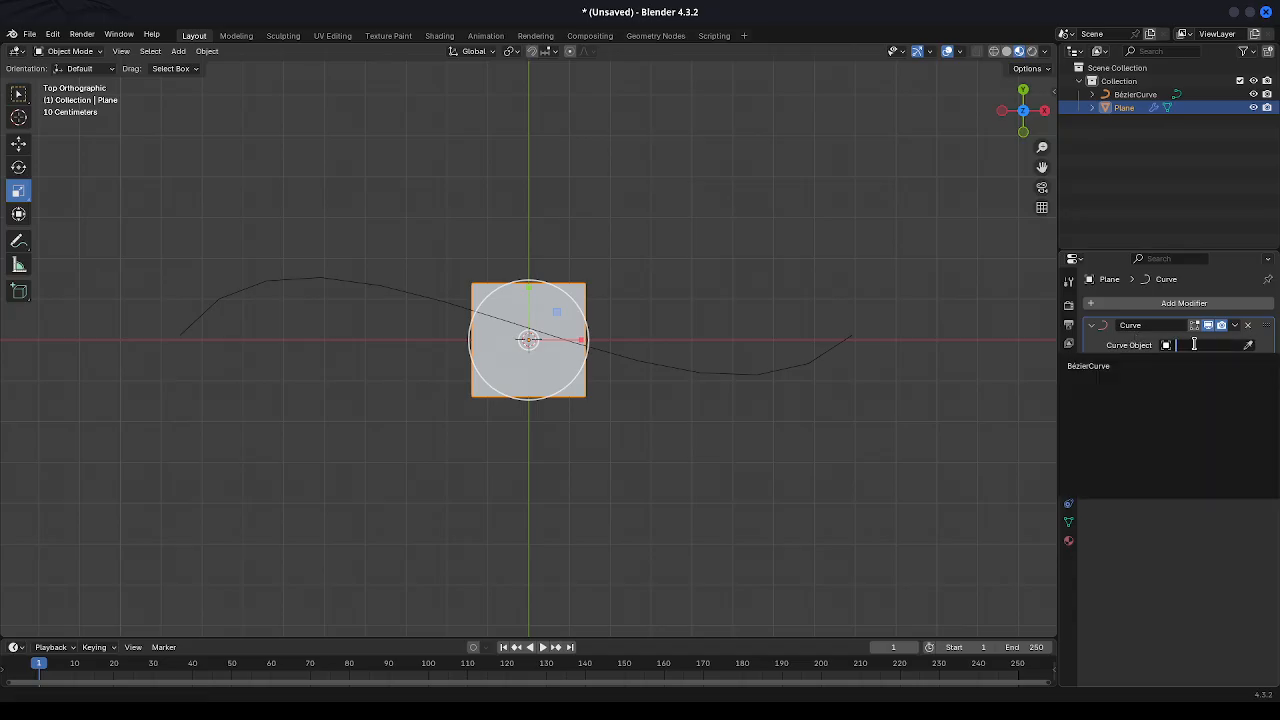
pyautogui.click(1114, 366)
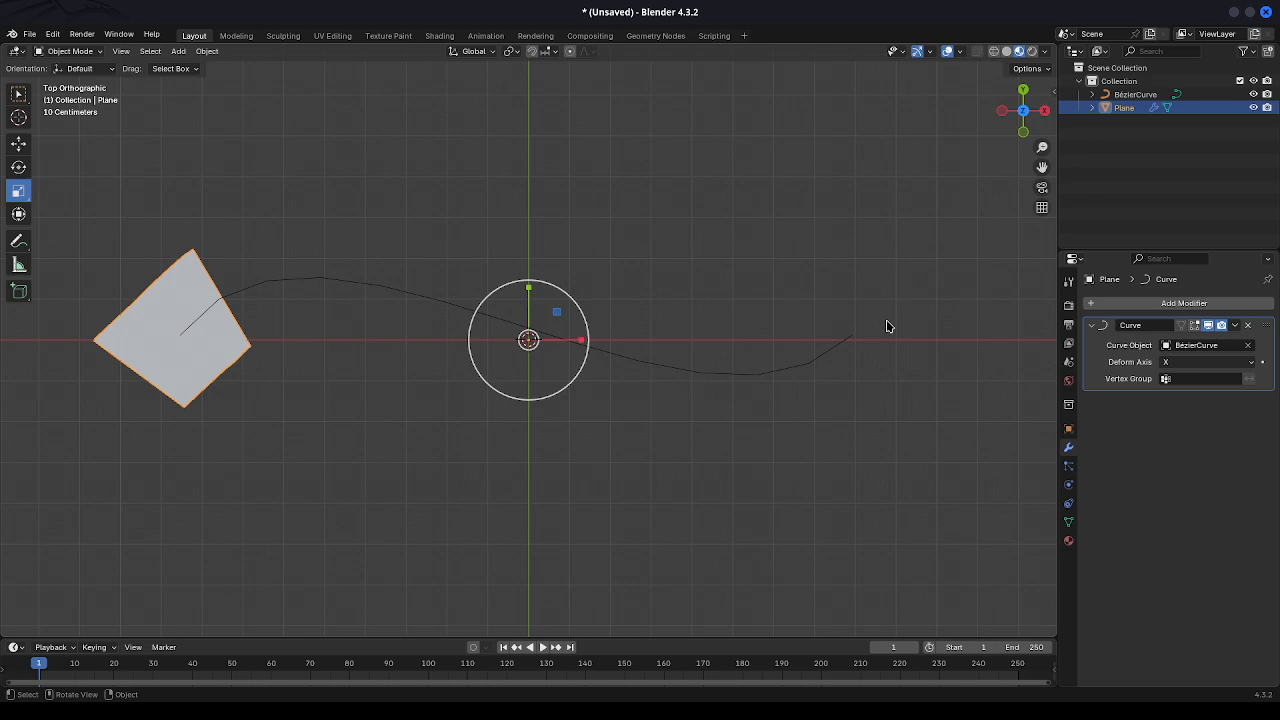
pyautogui.press('g')
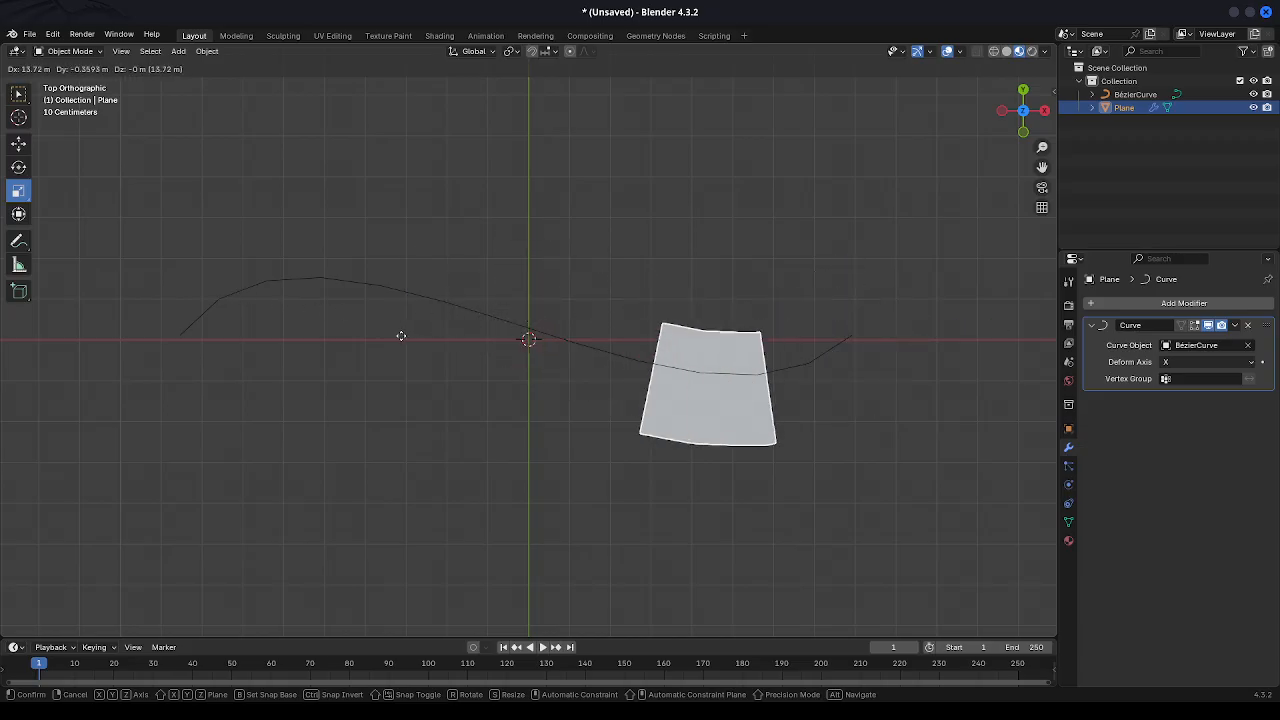
pyautogui.click(400, 336)
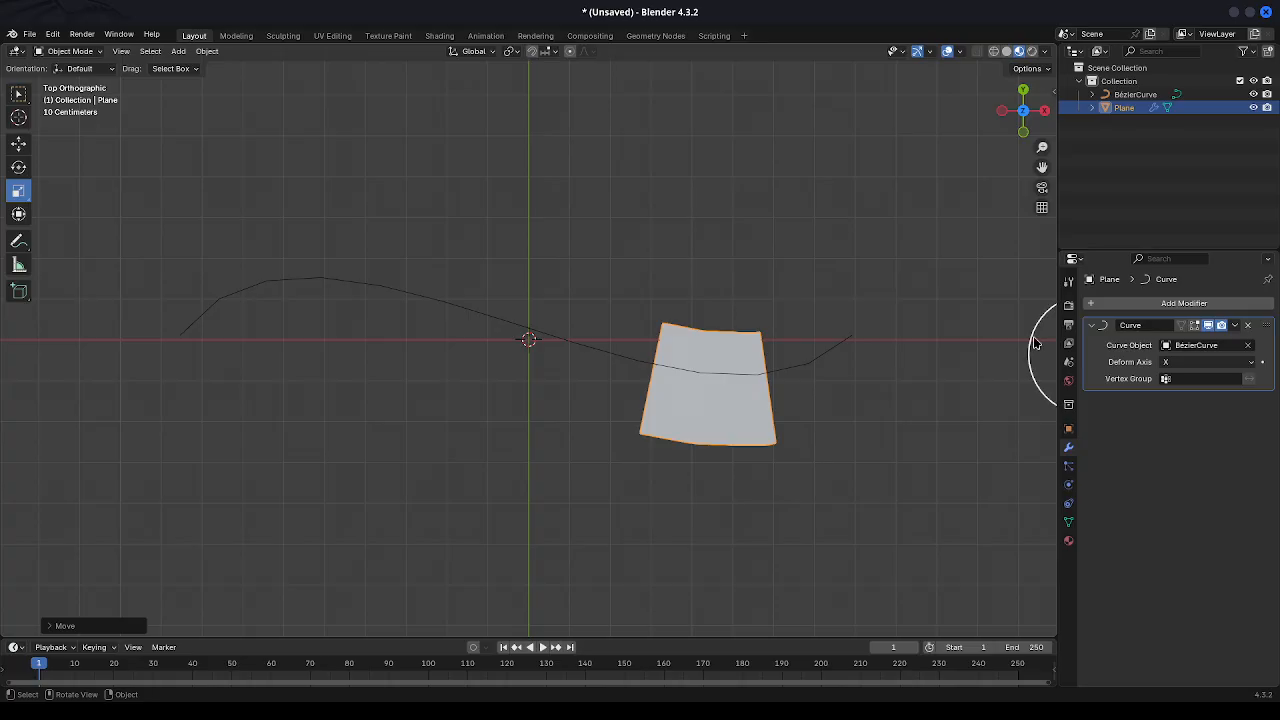
# Add an Array modifier to the slab with a count of 10.
pyautogui.click(1098, 303)
pyautogui.moveTo(1098, 303)
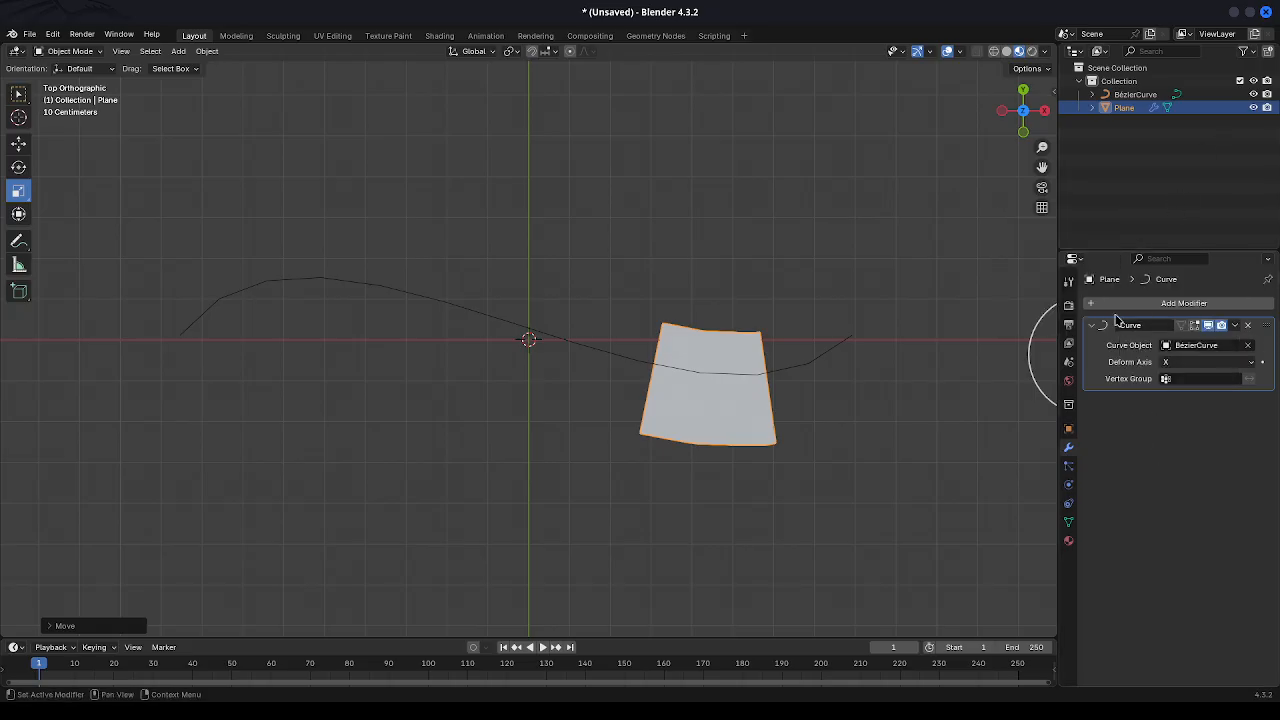
pyautogui.click(1090, 305)
pyautogui.moveTo(1091, 311)
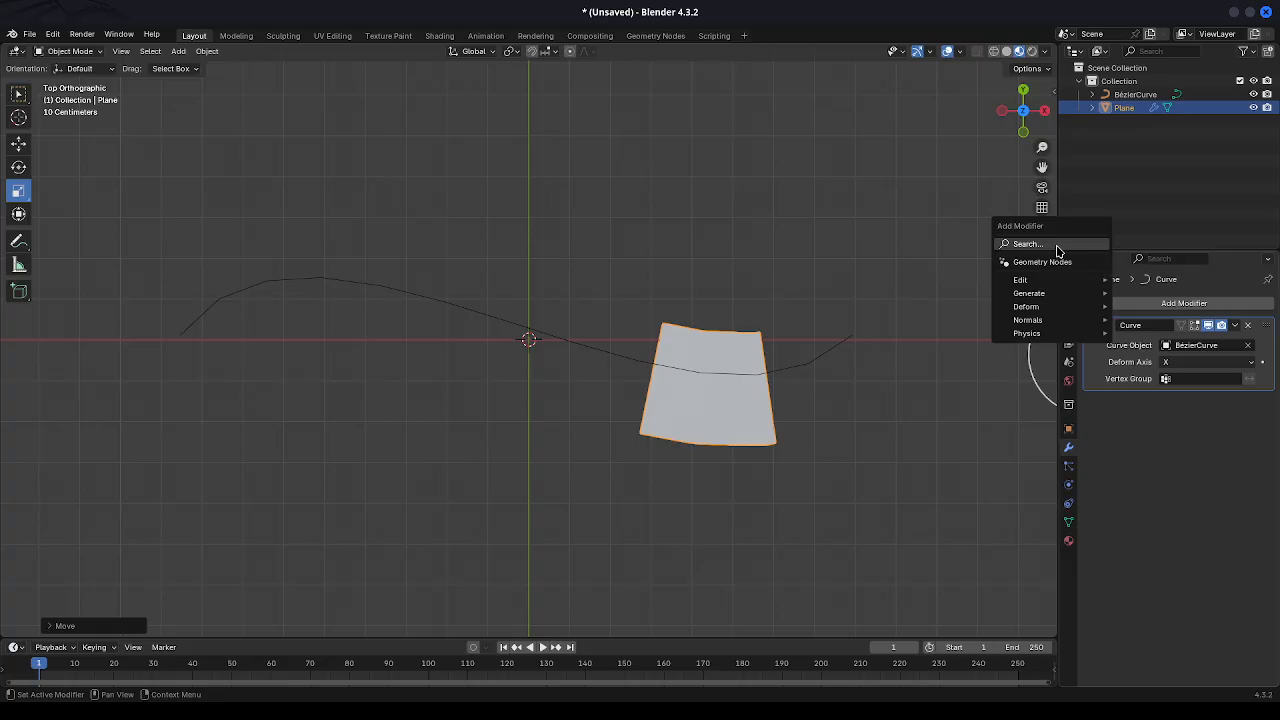
pyautogui.click(1056, 244)
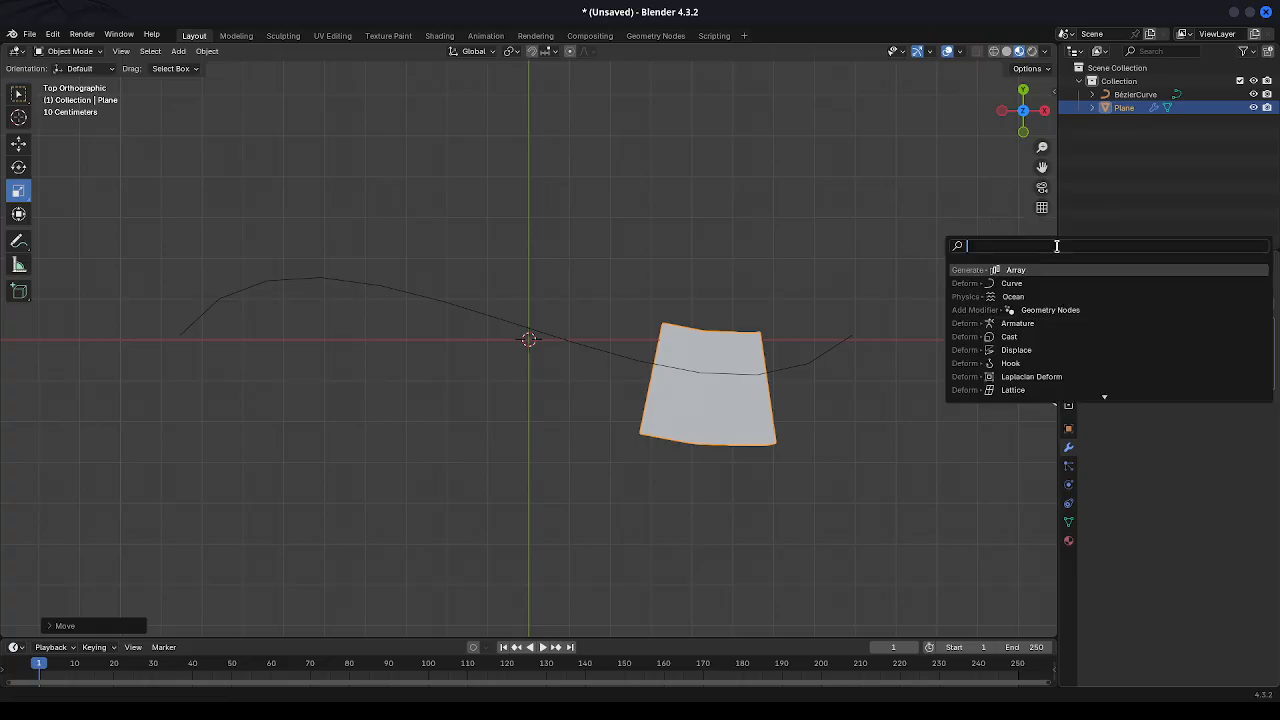
pyautogui.click(1058, 271)
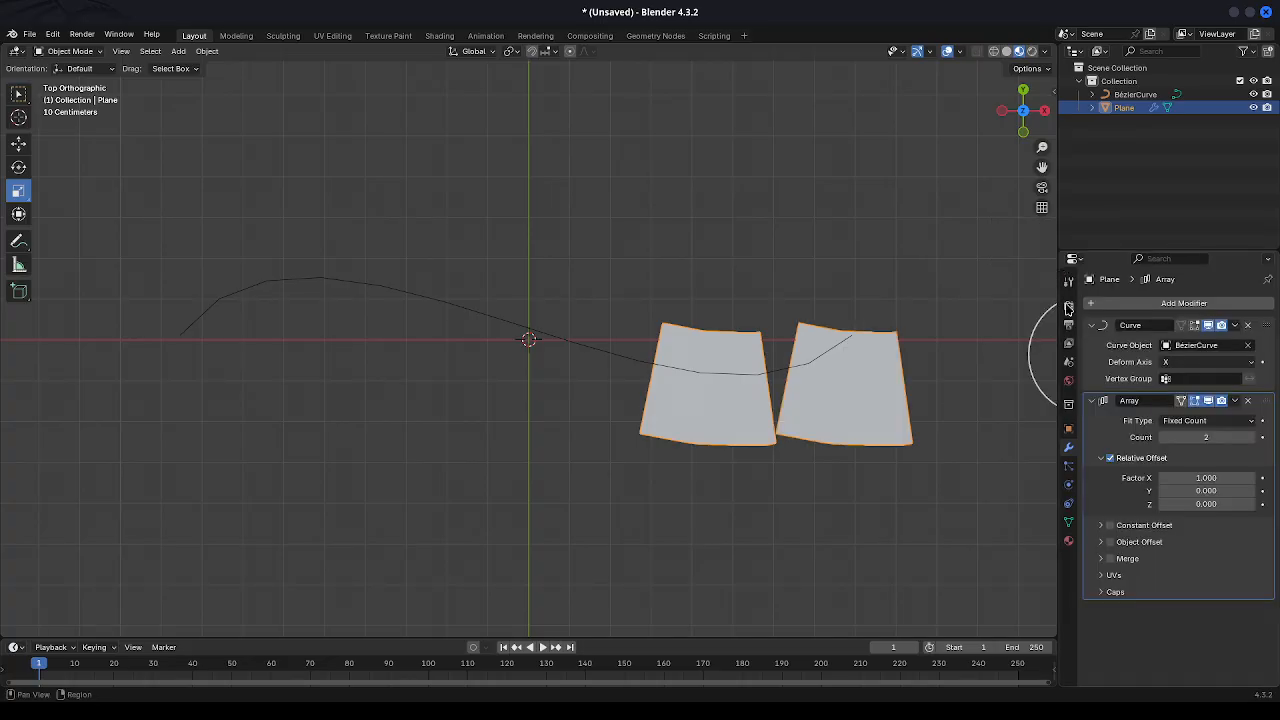
pyautogui.click(1217, 438)
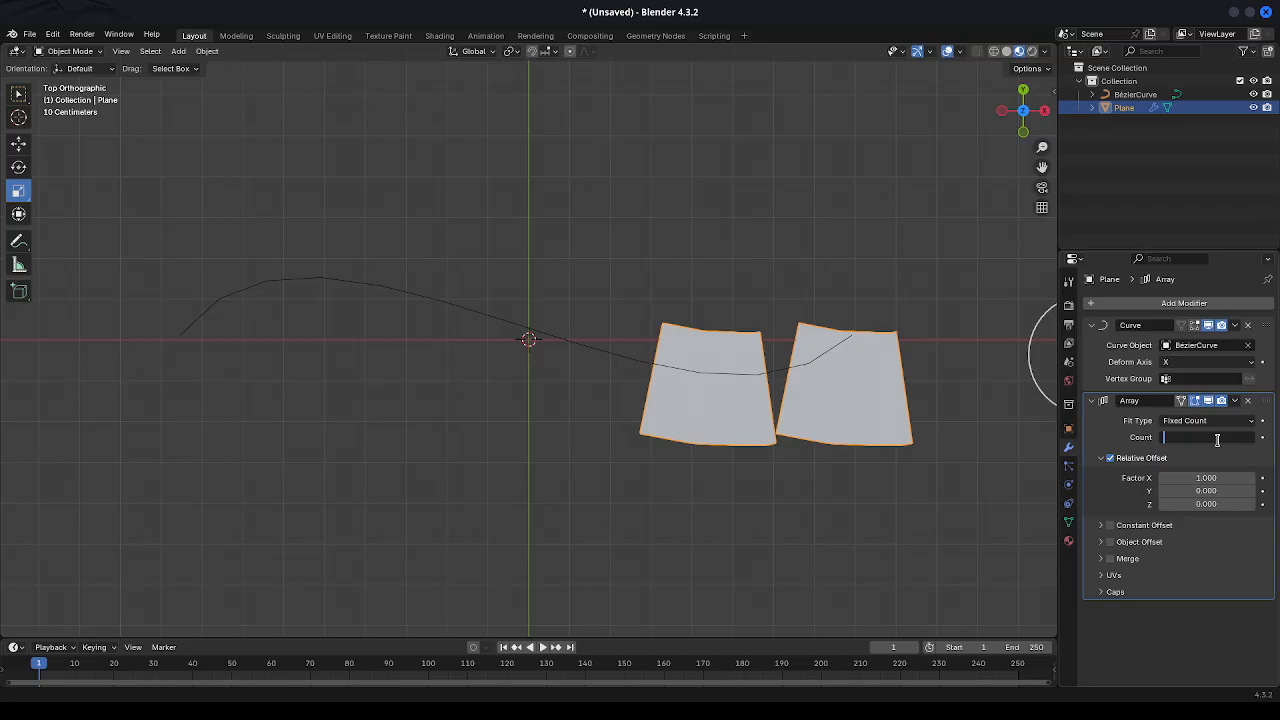
pyautogui.write('10')
pyautogui.press('Return')
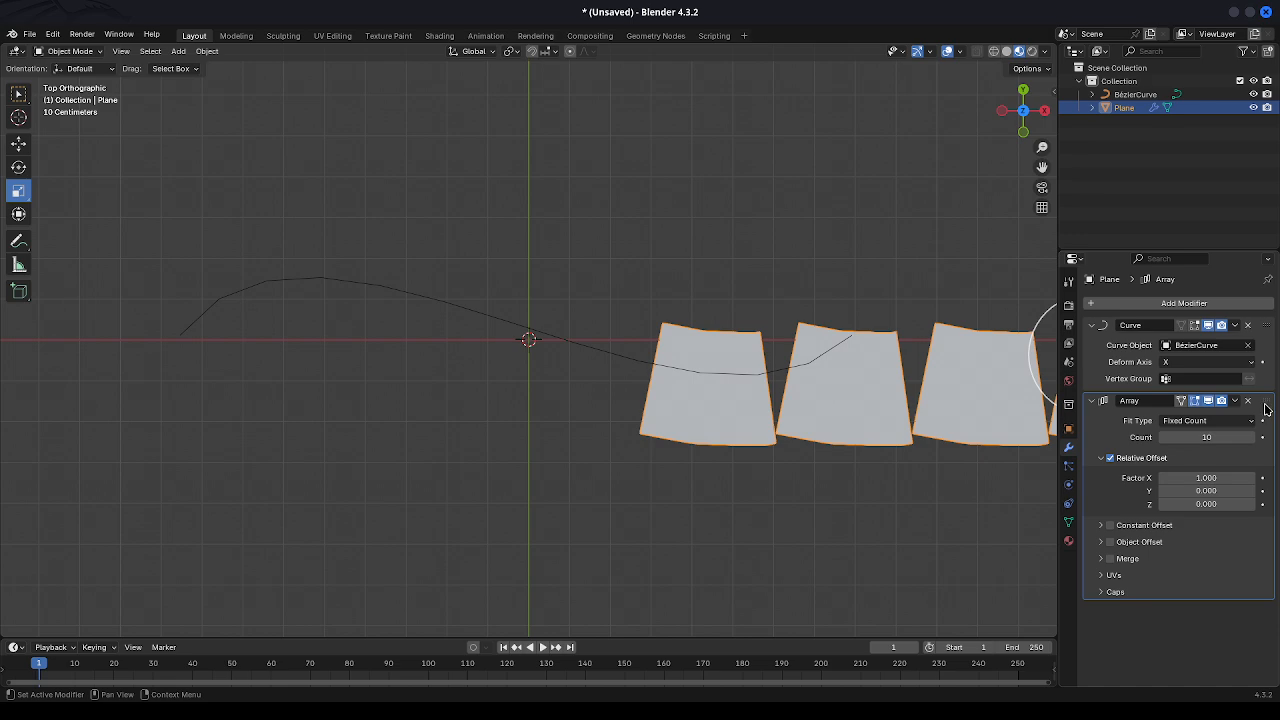
# Place the Array modifier ahead of the Curve modifier and move the strip toward negative X until it covers the whole S-curve.
pyautogui.moveTo(1265, 408); pyautogui.dragTo(1263, 308)
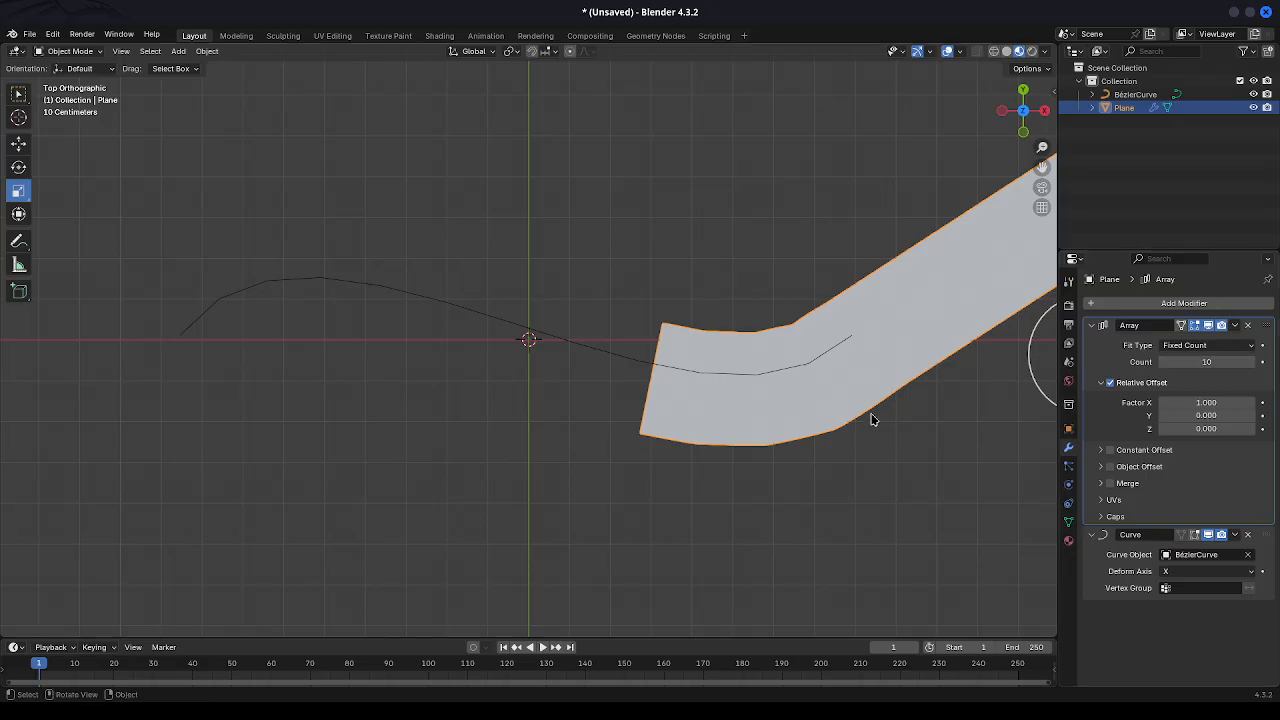
pyautogui.scroll(-3, 870, 420)
pyautogui.scroll(-2, 870, 420)
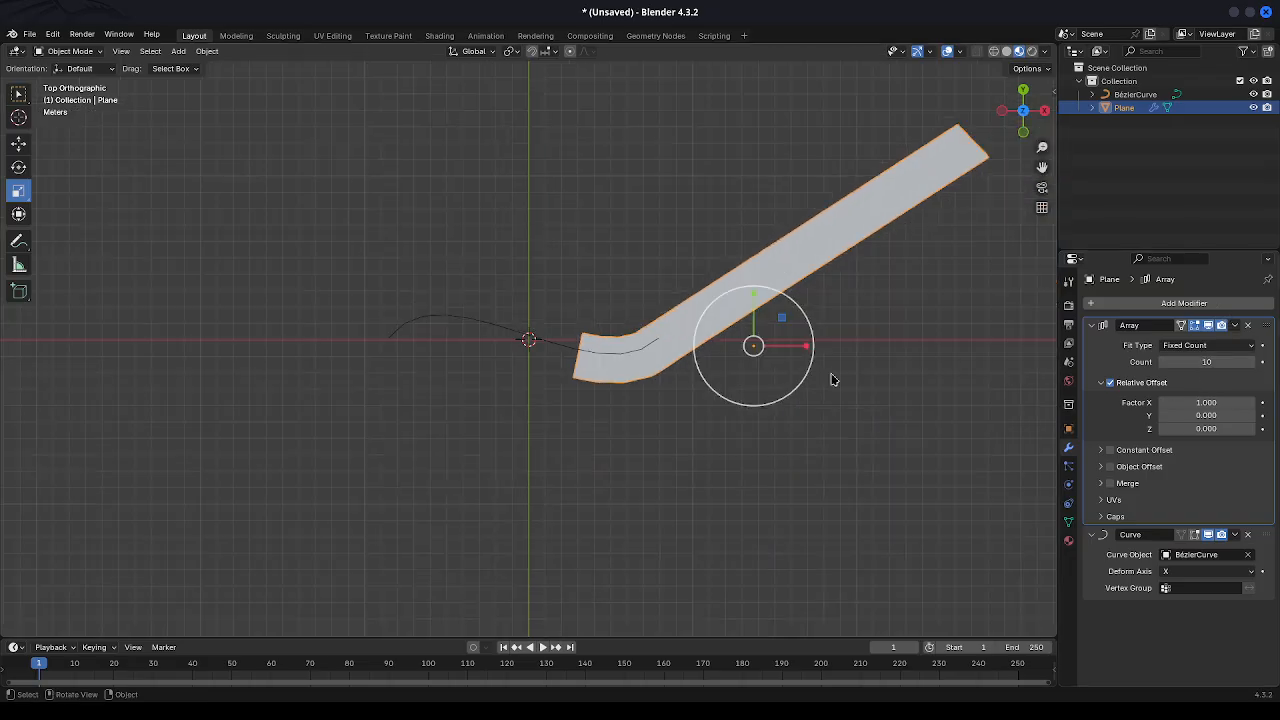
pyautogui.moveTo(742, 327); pyautogui.dragTo(466, 345)
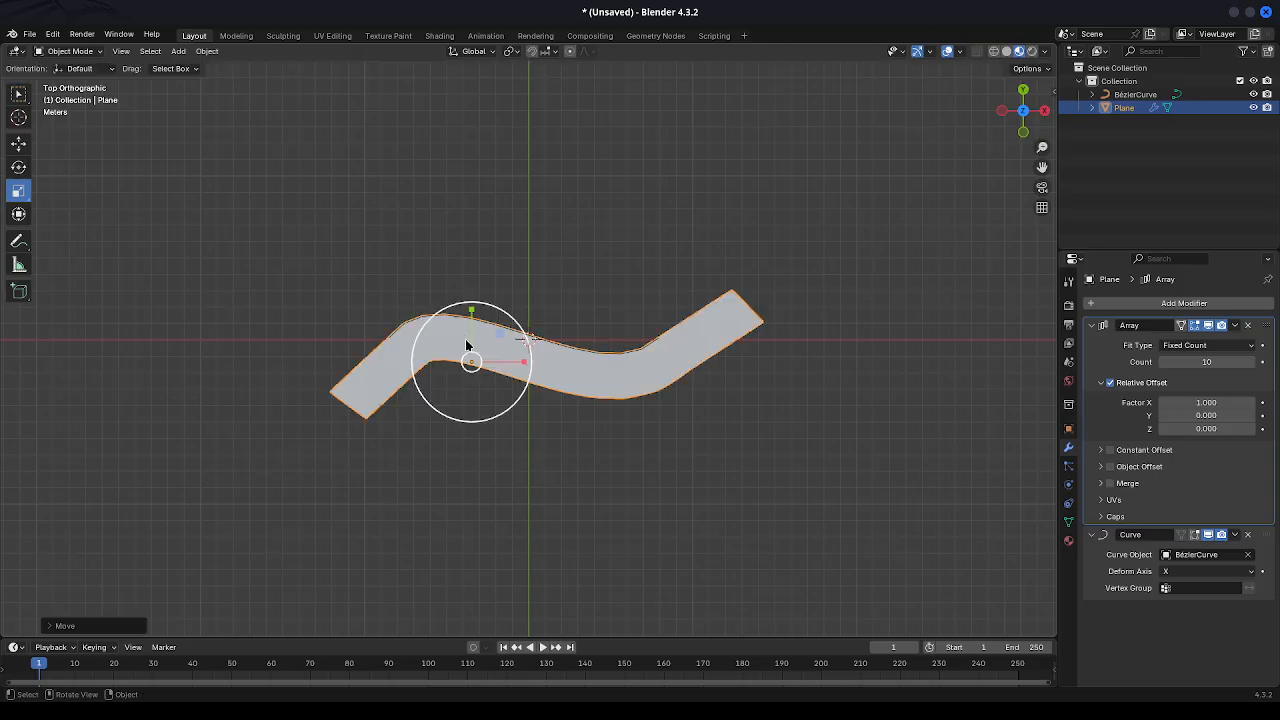
pyautogui.click(900, 420)
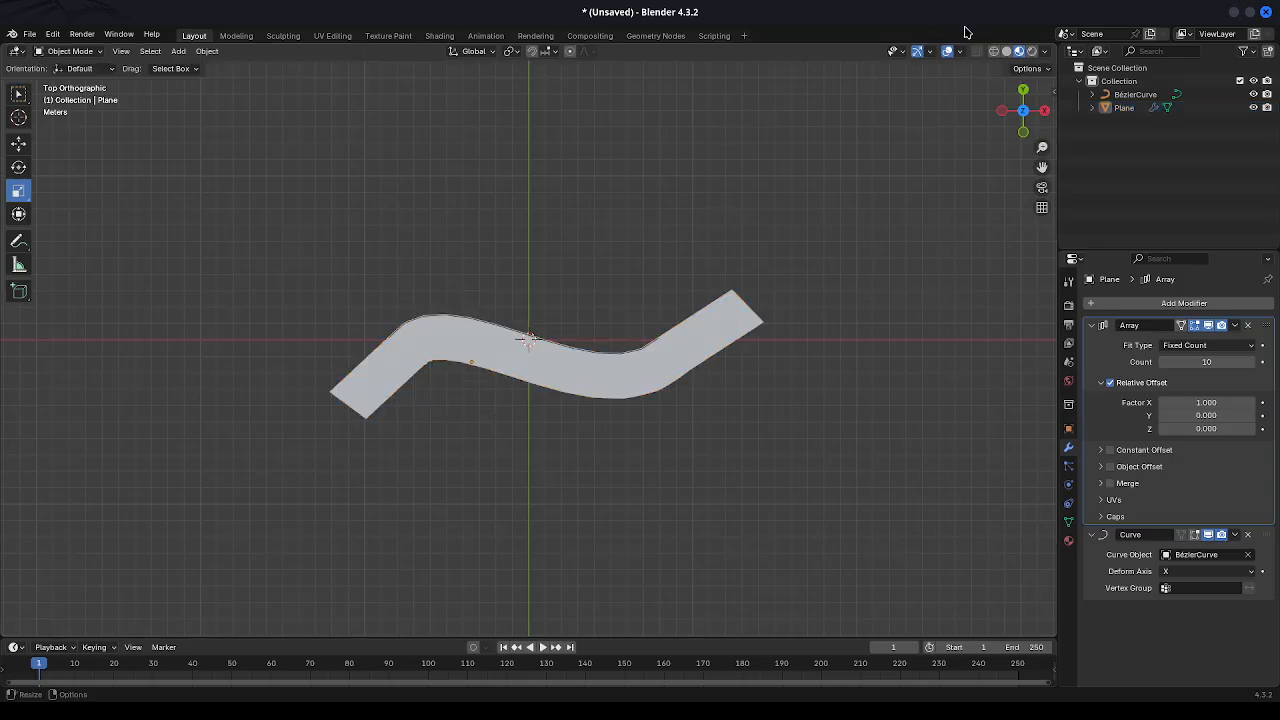
pyautogui.moveTo(1022, 131); pyautogui.dragTo(1022, 134)
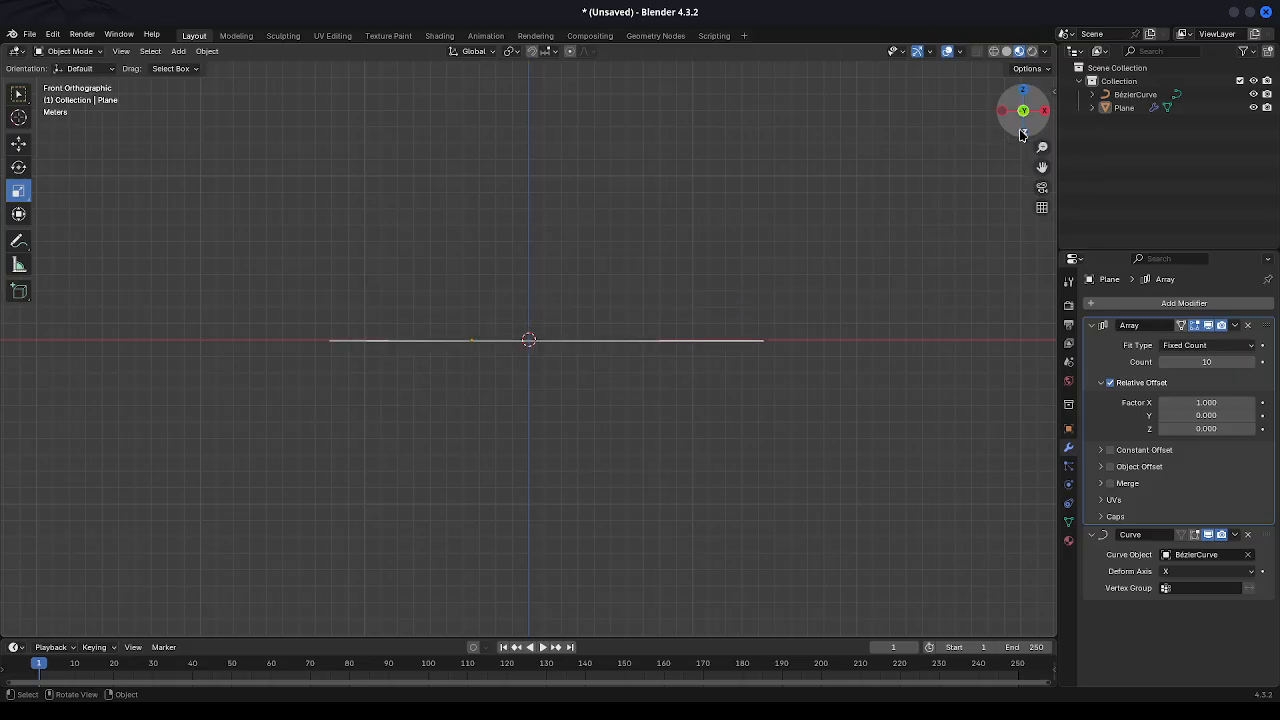
pyautogui.click(1025, 91)
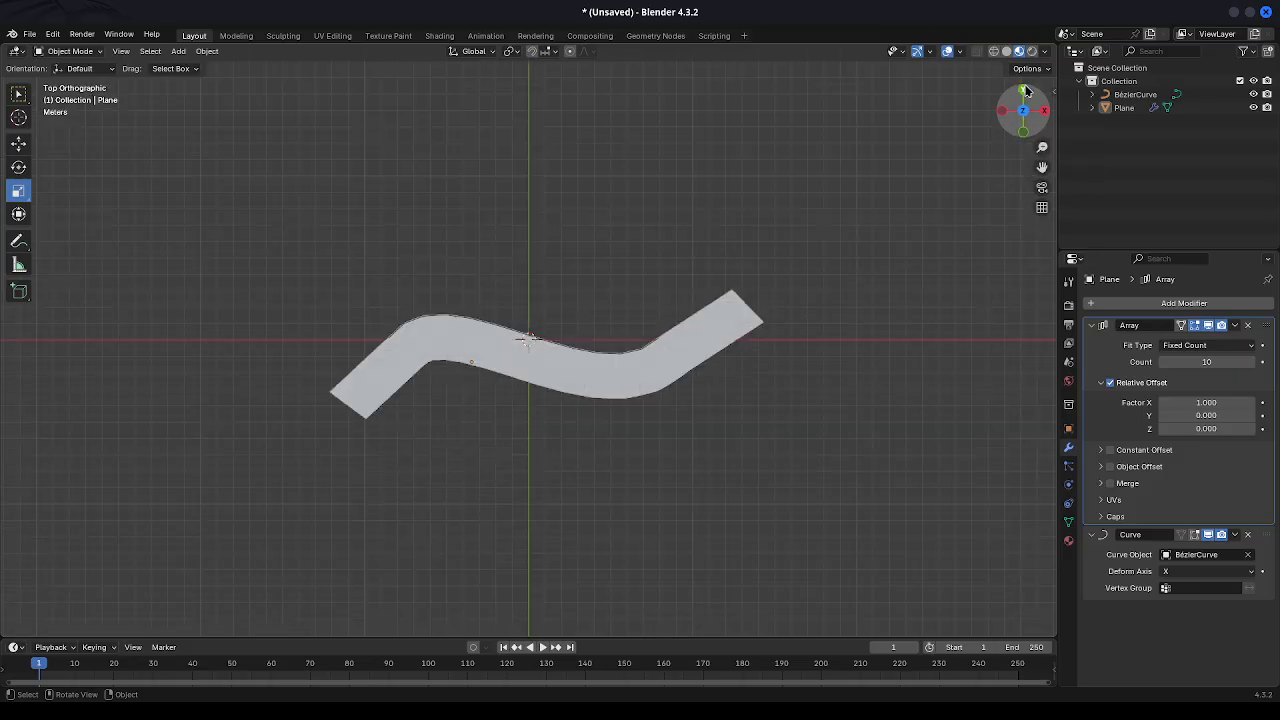
# Give the curved strip a new material in the Shading workspace with a dark orange-brown base colour.
pyautogui.click(621, 381)
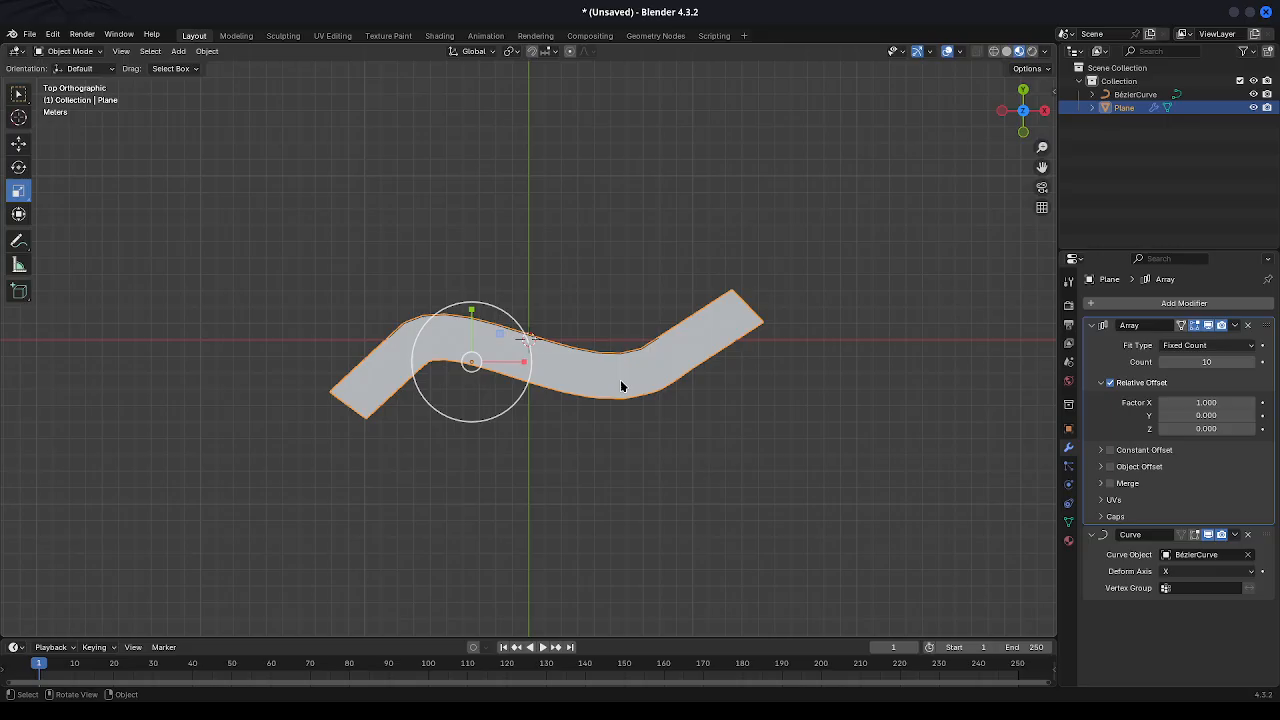
pyautogui.click(440, 36)
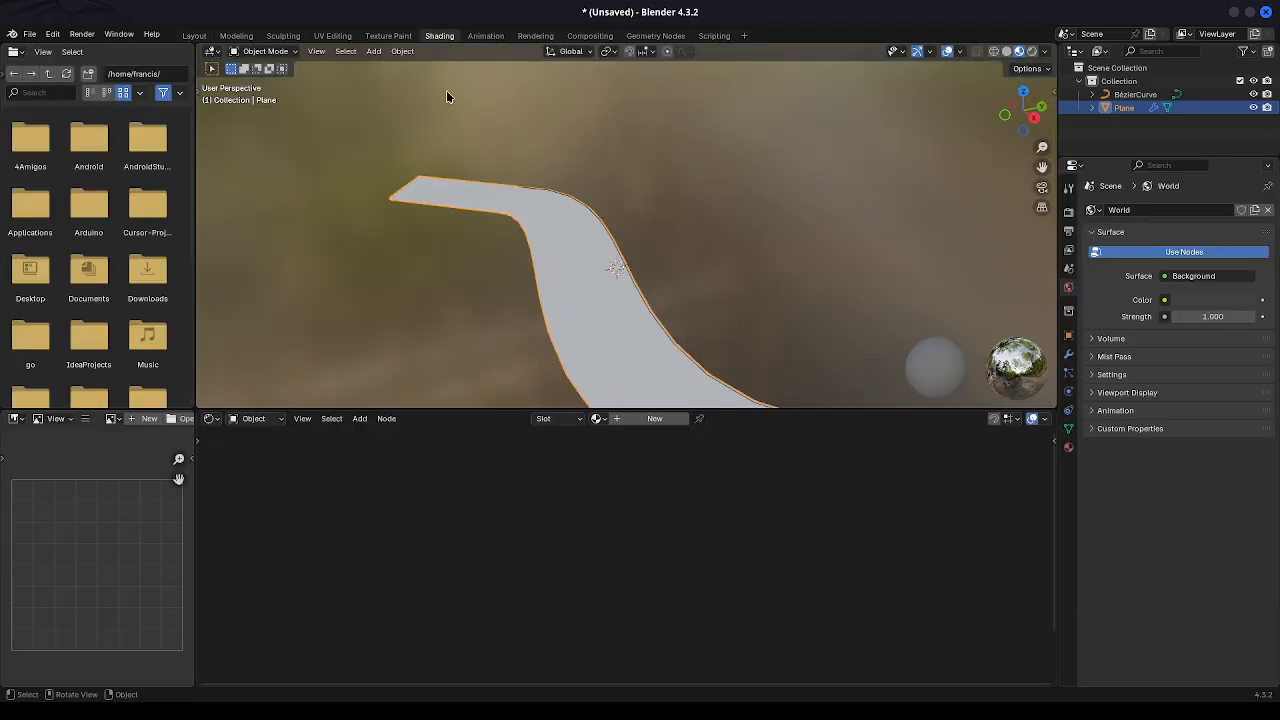
pyautogui.click(628, 419)
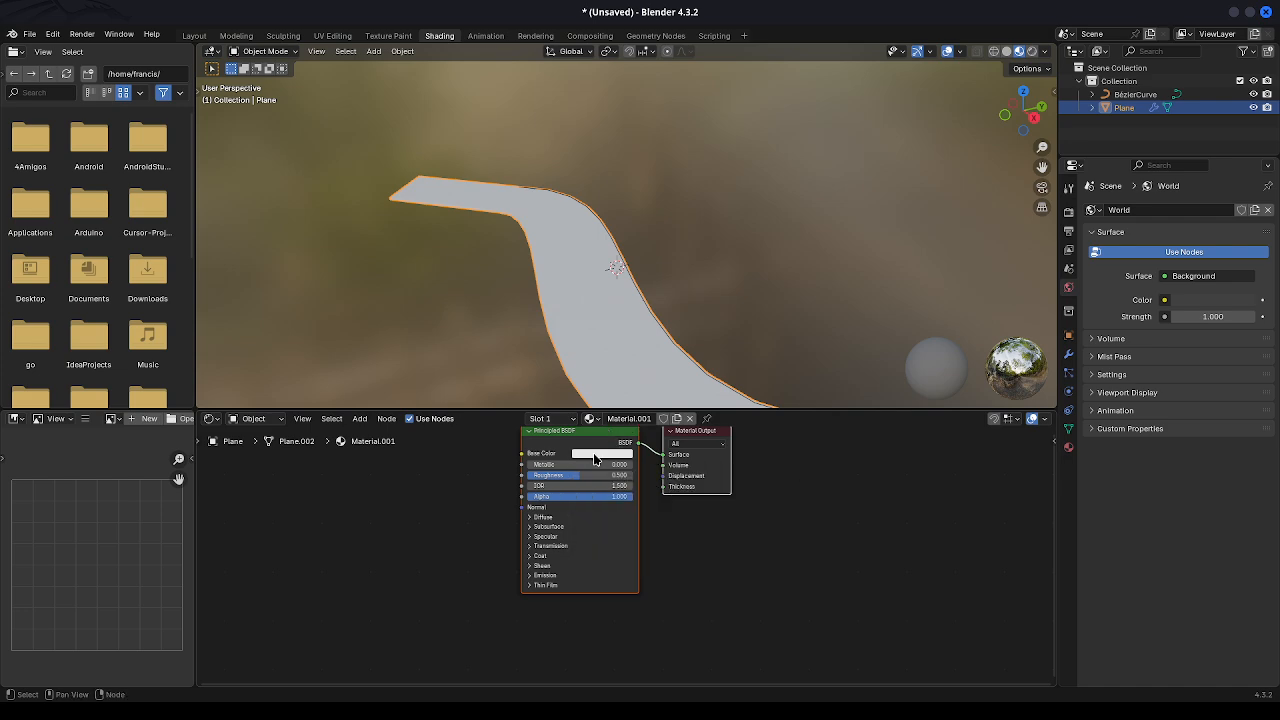
pyautogui.click(596, 456)
pyautogui.click(597, 346)
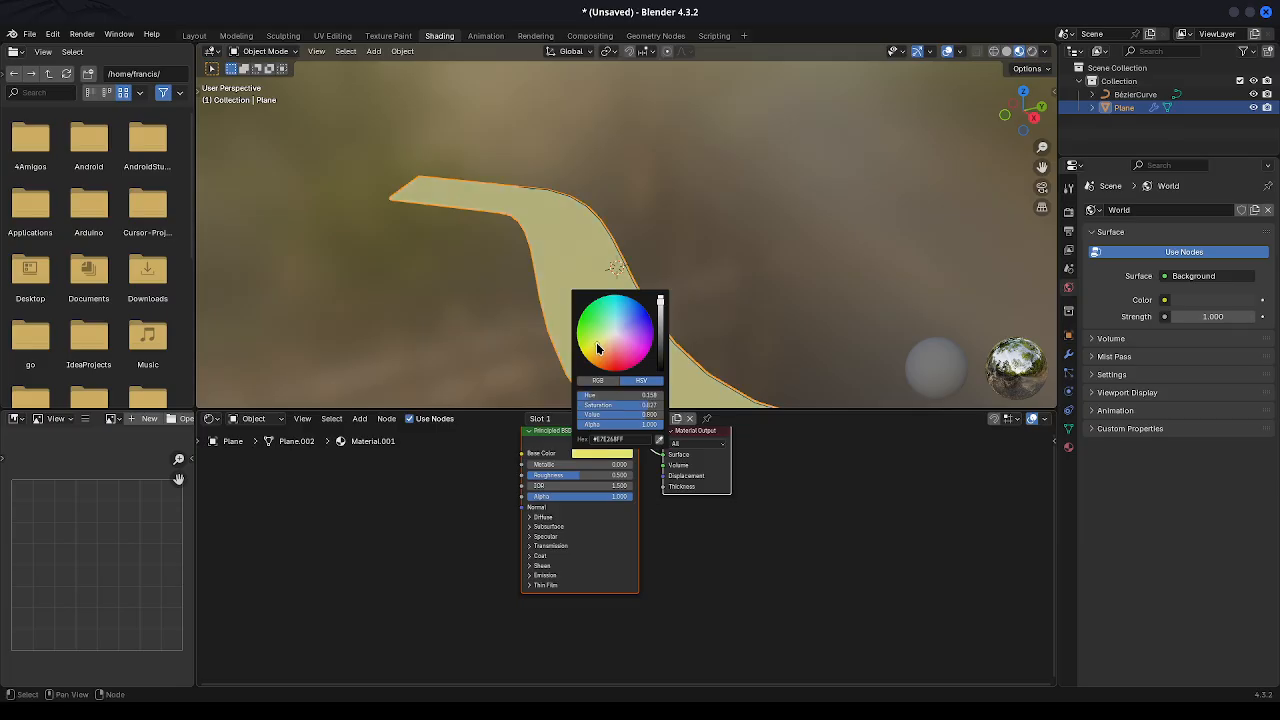
pyautogui.click(600, 350)
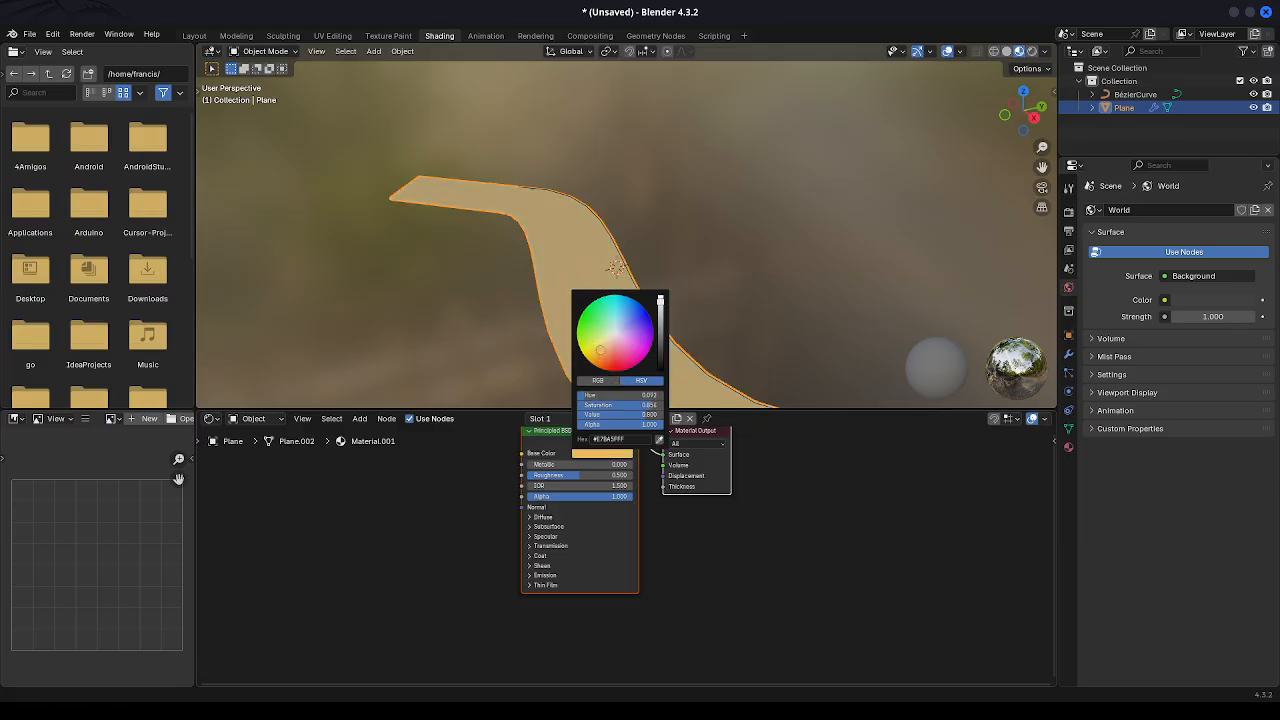
pyautogui.click(599, 368)
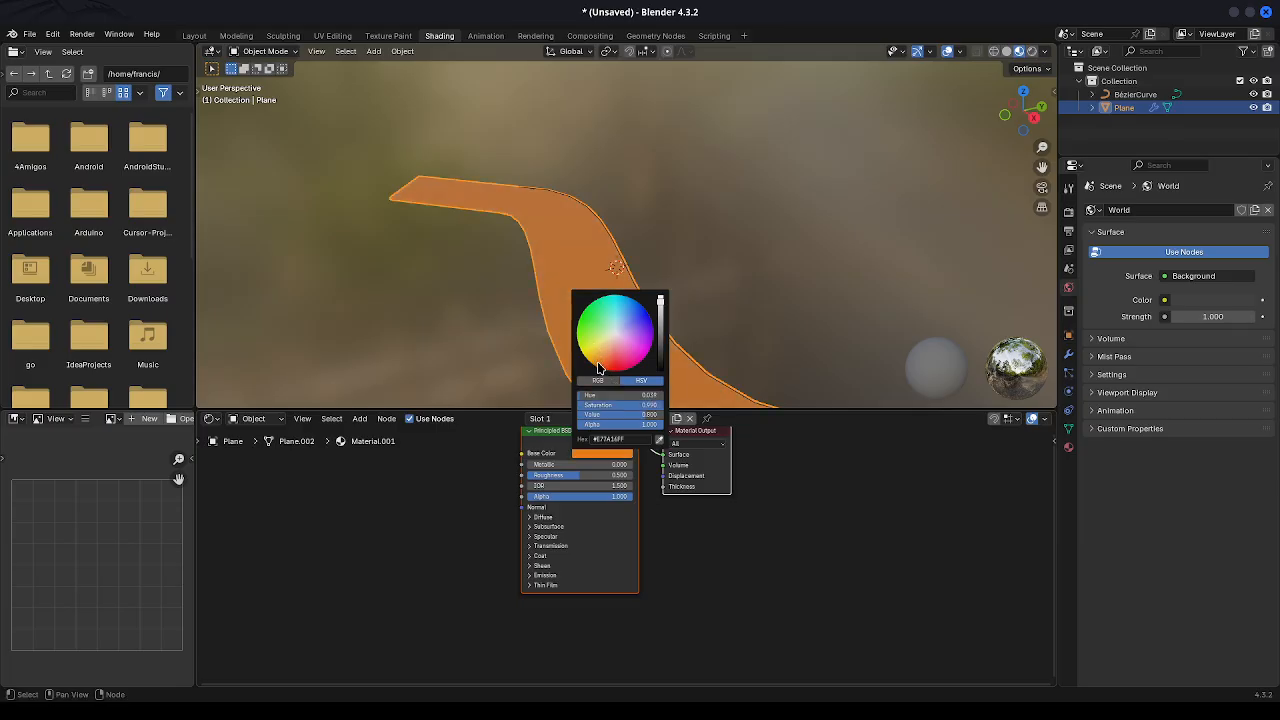
pyautogui.click(598, 355)
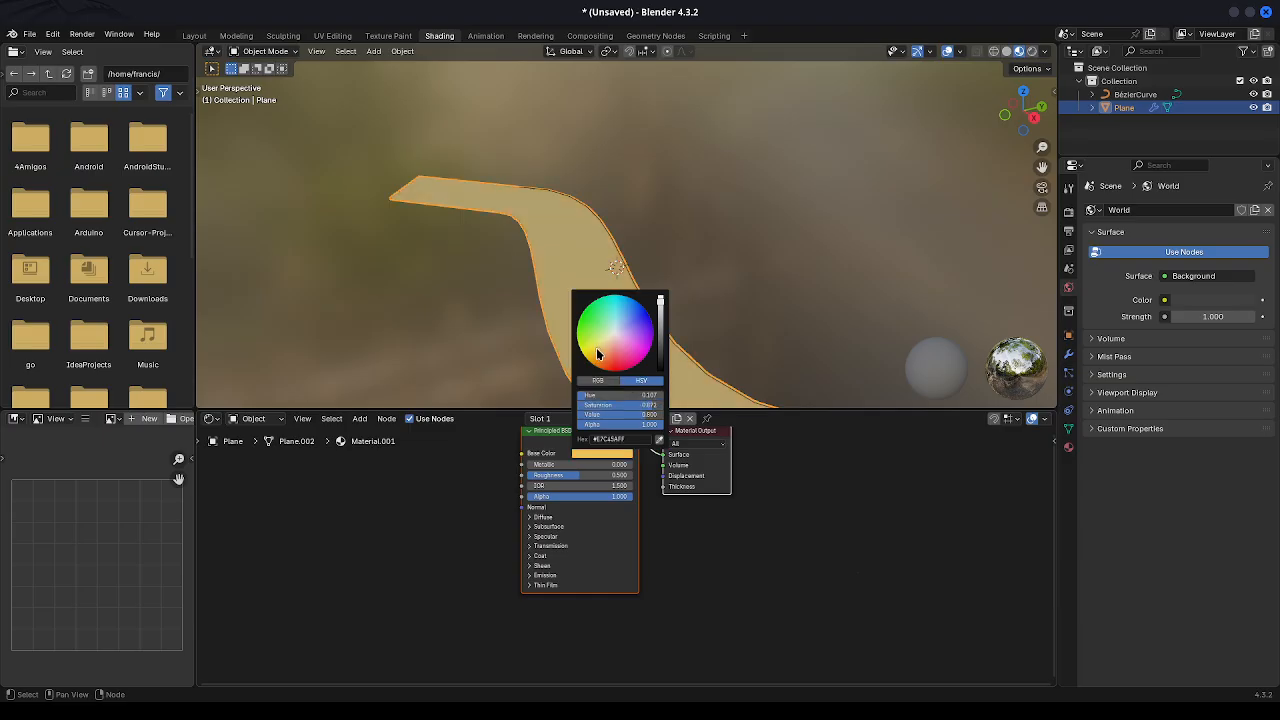
pyautogui.moveTo(597, 350); pyautogui.dragTo(593, 365)
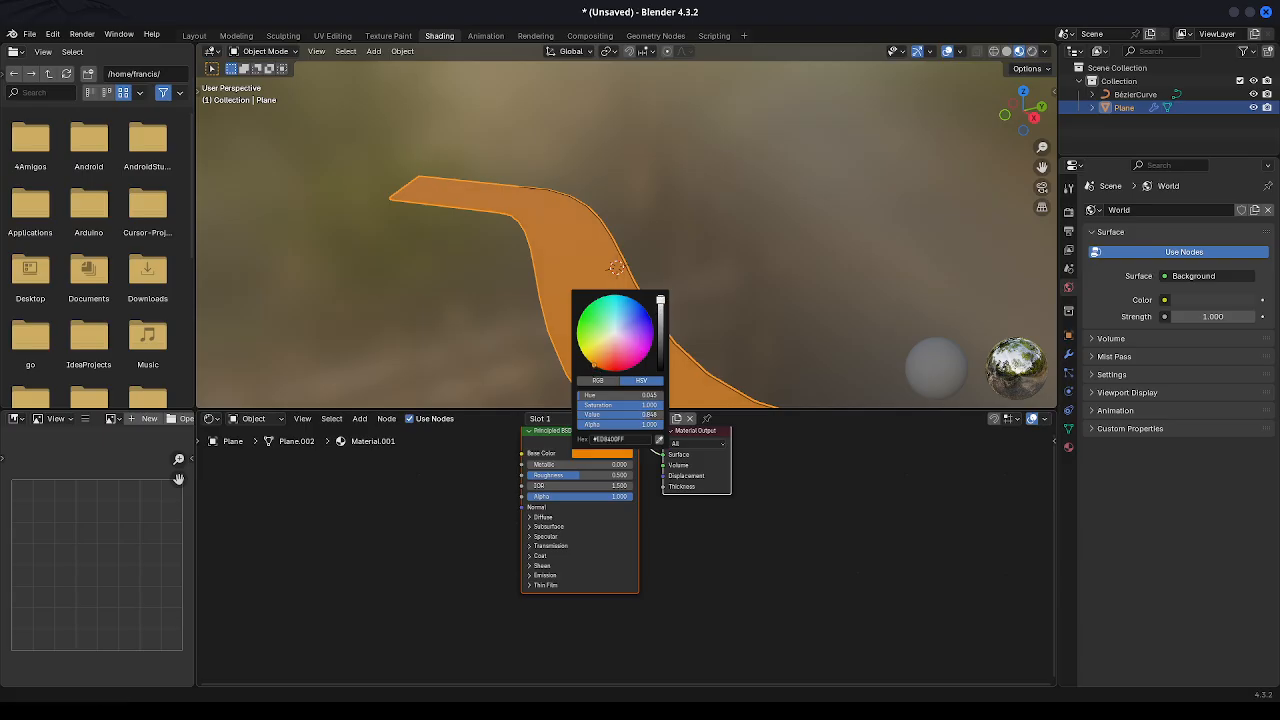
pyautogui.moveTo(661, 303)
pyautogui.mouseDown()
pyautogui.moveTo(660, 349)
pyautogui.moveTo(660, 327)
pyautogui.mouseUp()
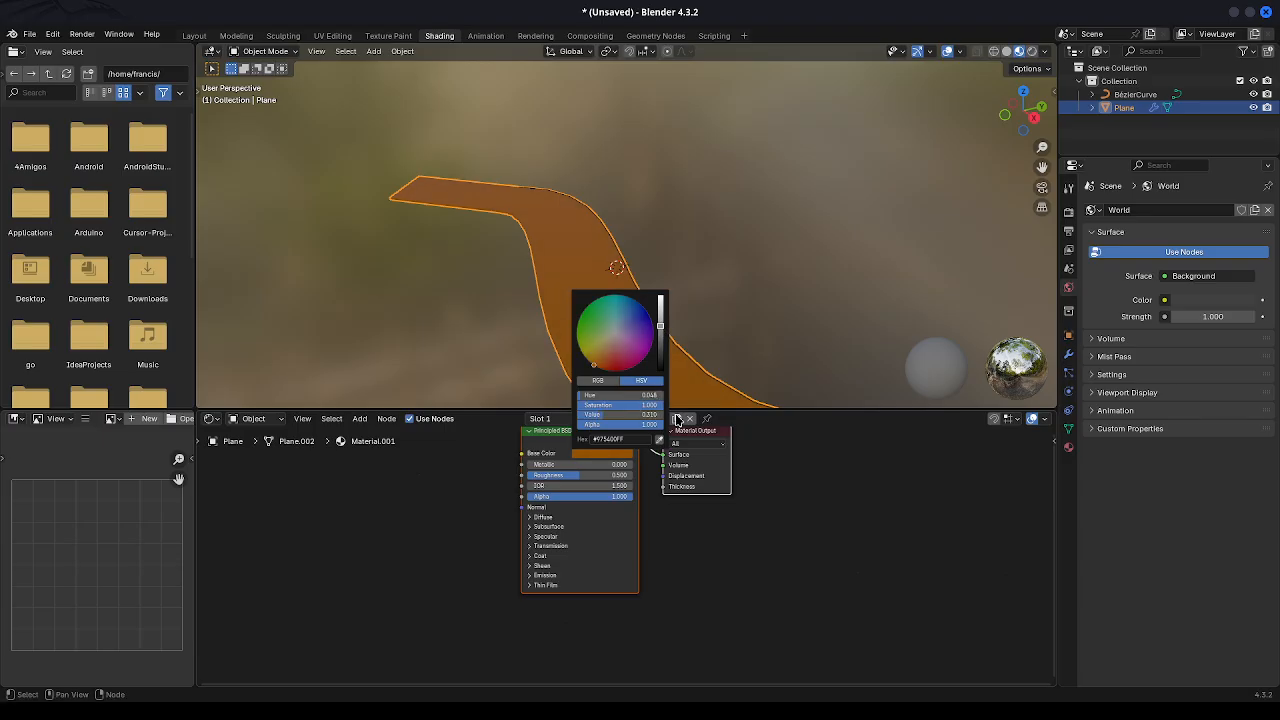
# Raise the roughness of the strip's brown material and deselect the strip.
pyautogui.click(626, 477)
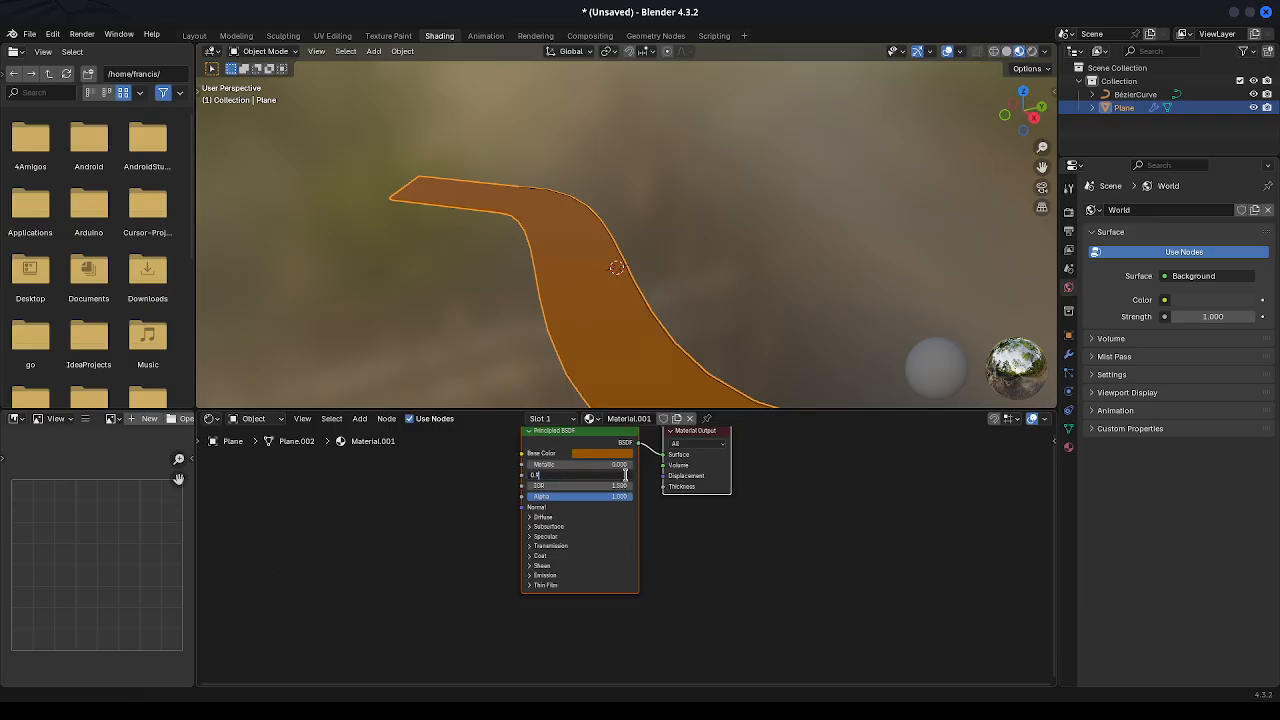
pyautogui.press('Return')
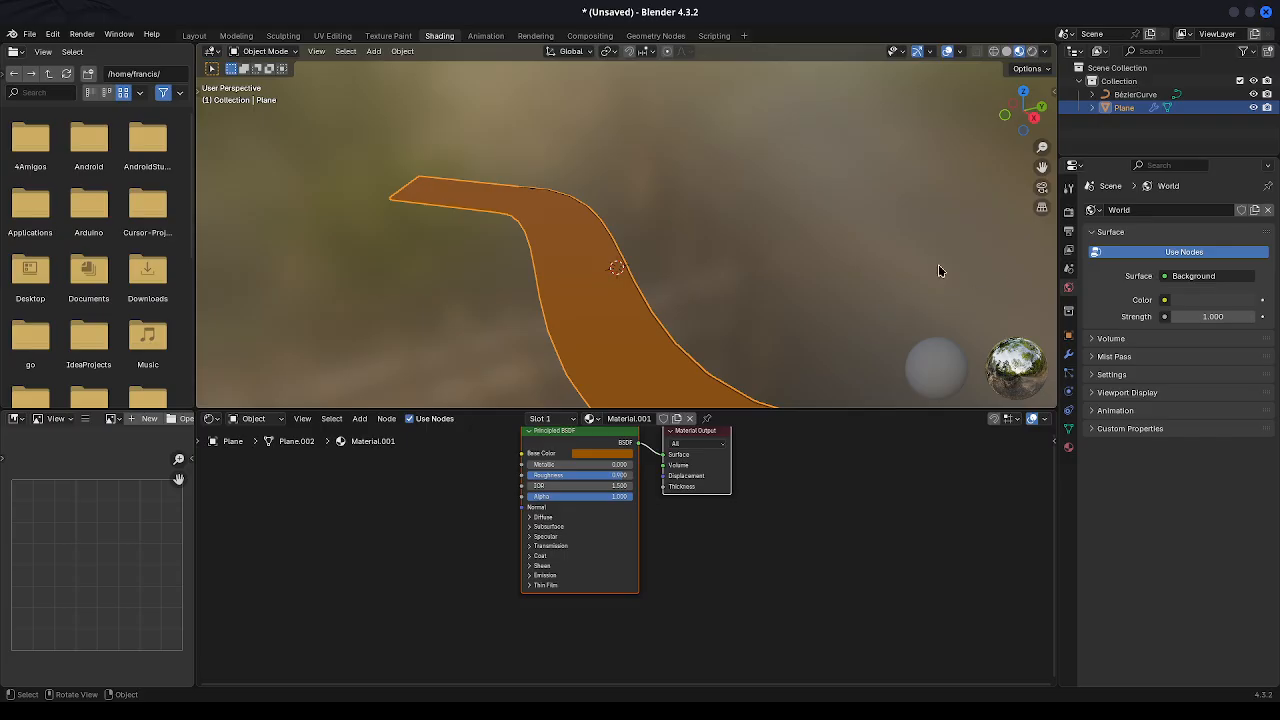
pyautogui.click(900, 249)
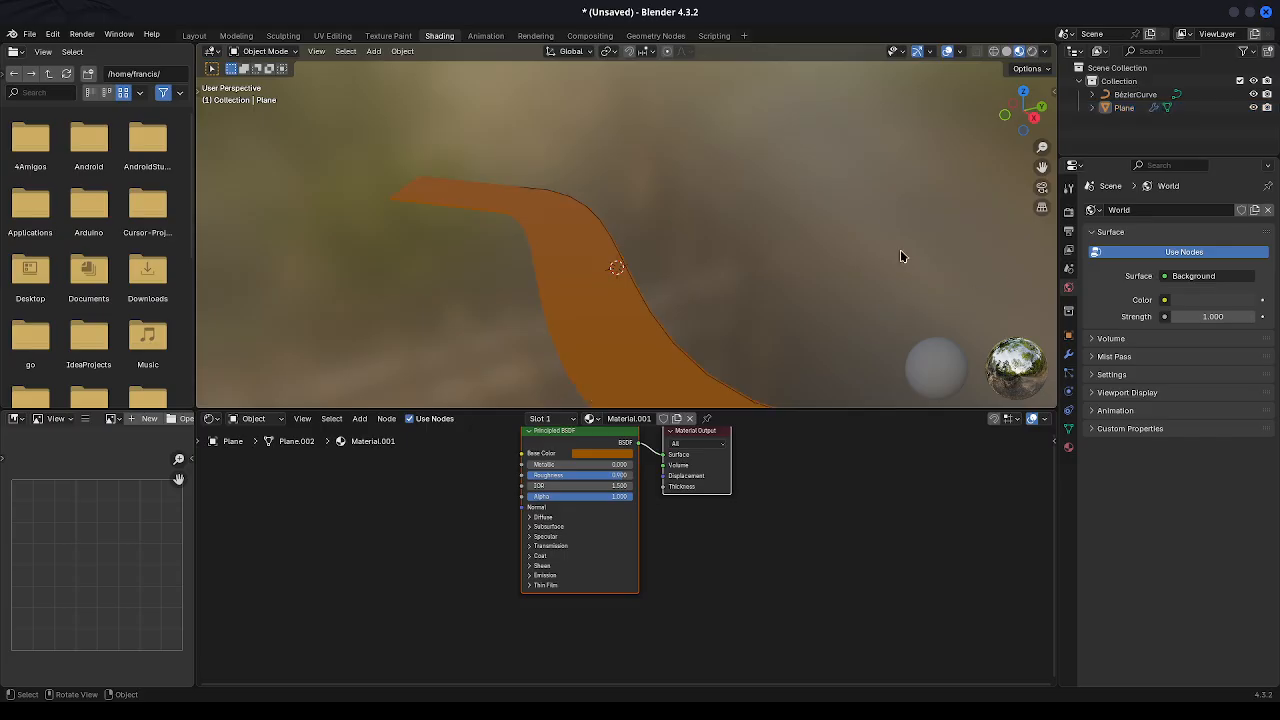
# Return to the Layout workspace and add a mesh plane at the world origin.
pyautogui.click(199, 36)
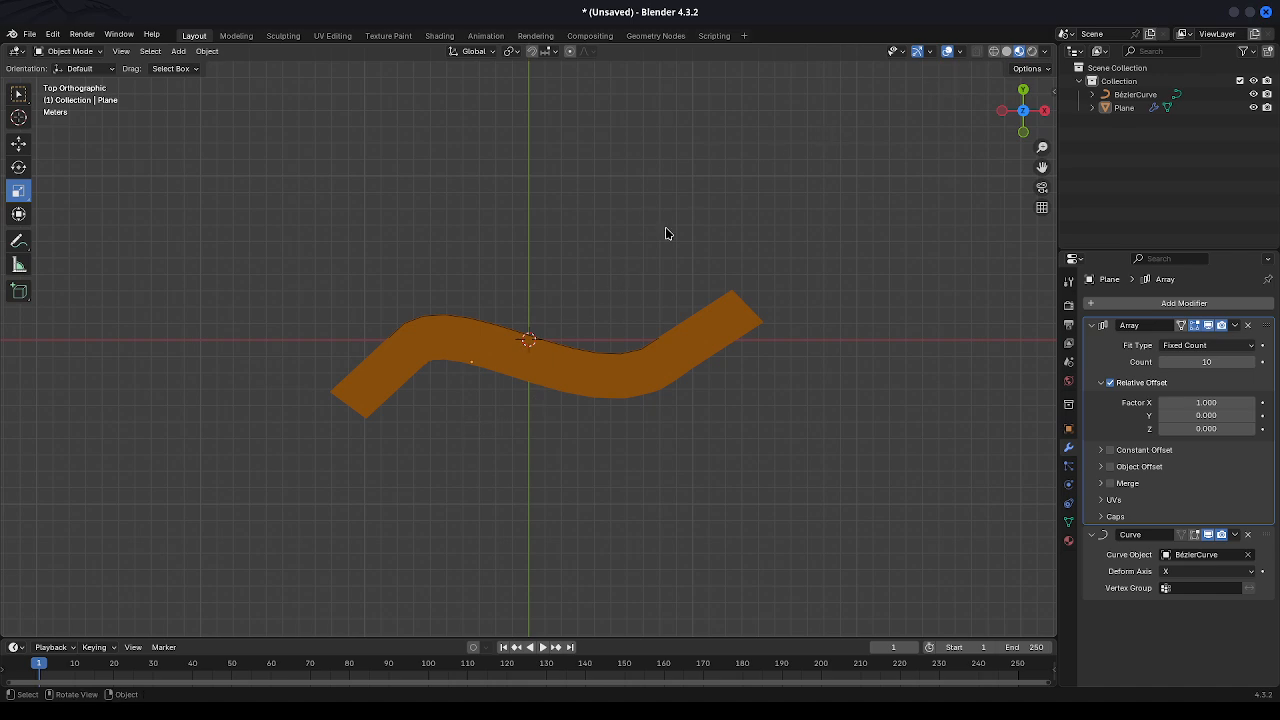
pyautogui.hotkey('shift', 'a')
pyautogui.moveTo(772, 184)
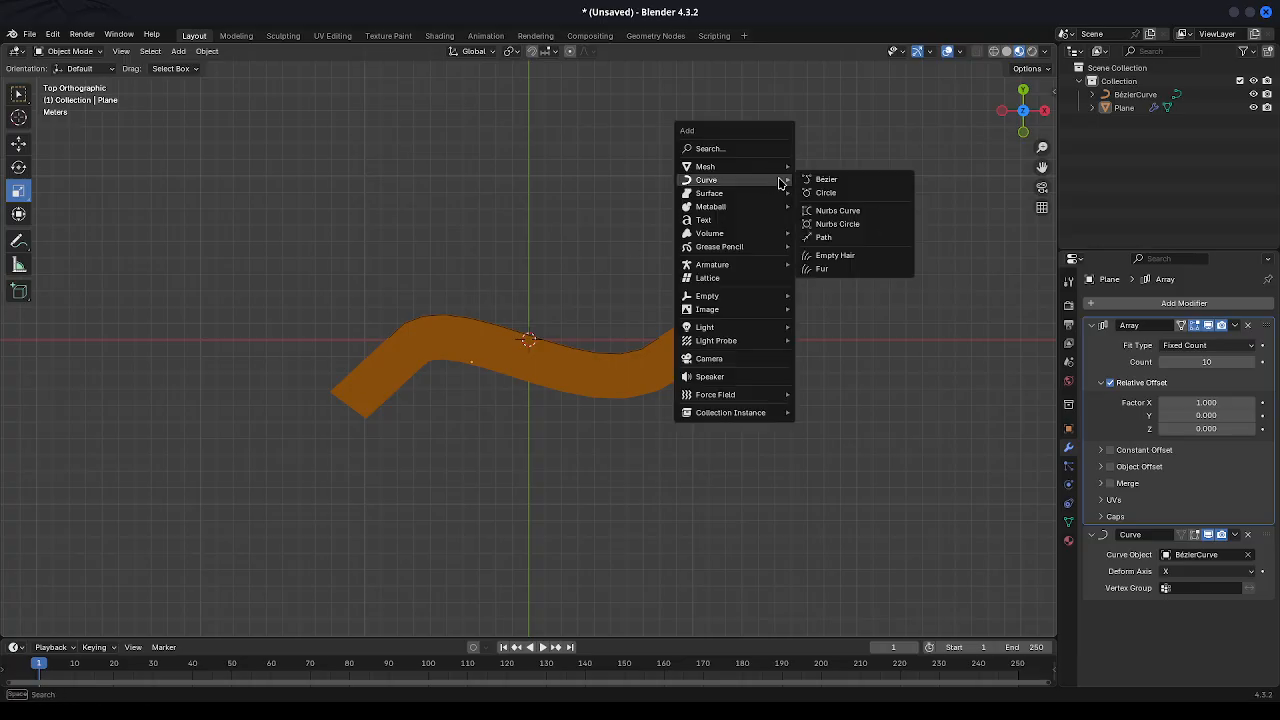
pyautogui.click(835, 167)
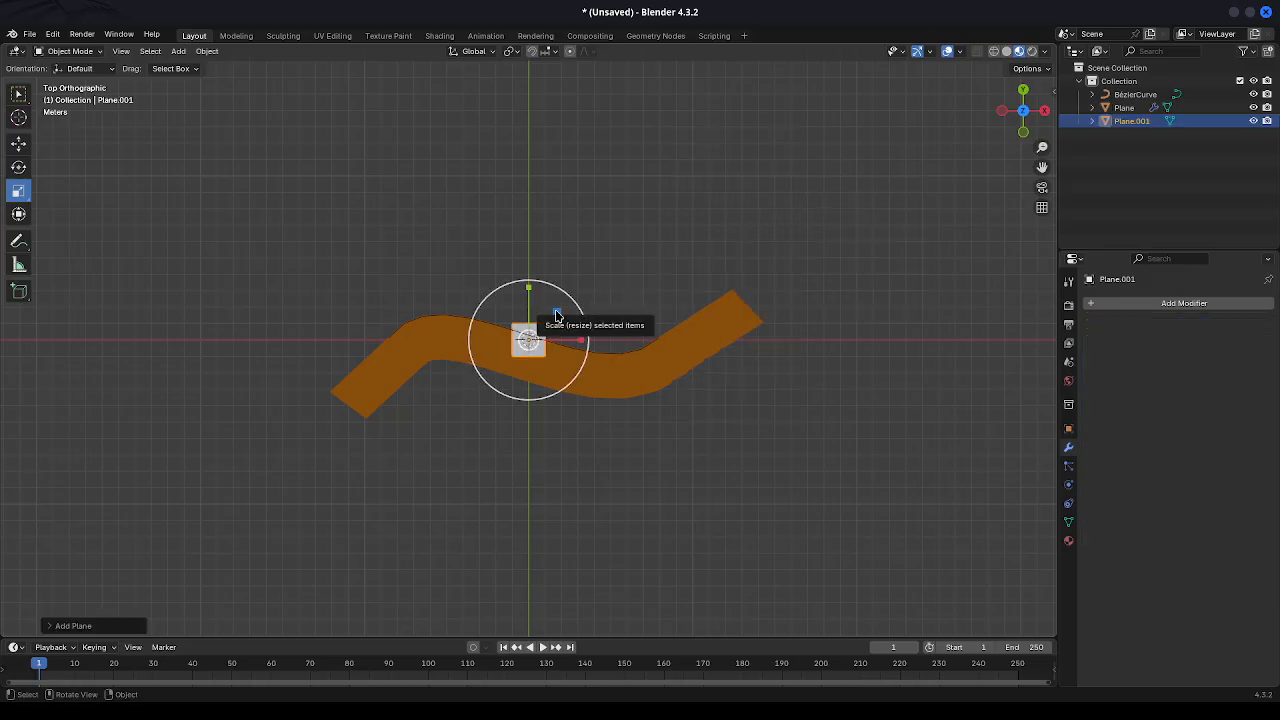
# Scale the new plane up uniformly into a large ground square that surrounds the curved strip.
pyautogui.moveTo(551, 320); pyautogui.dragTo(1011, 606)
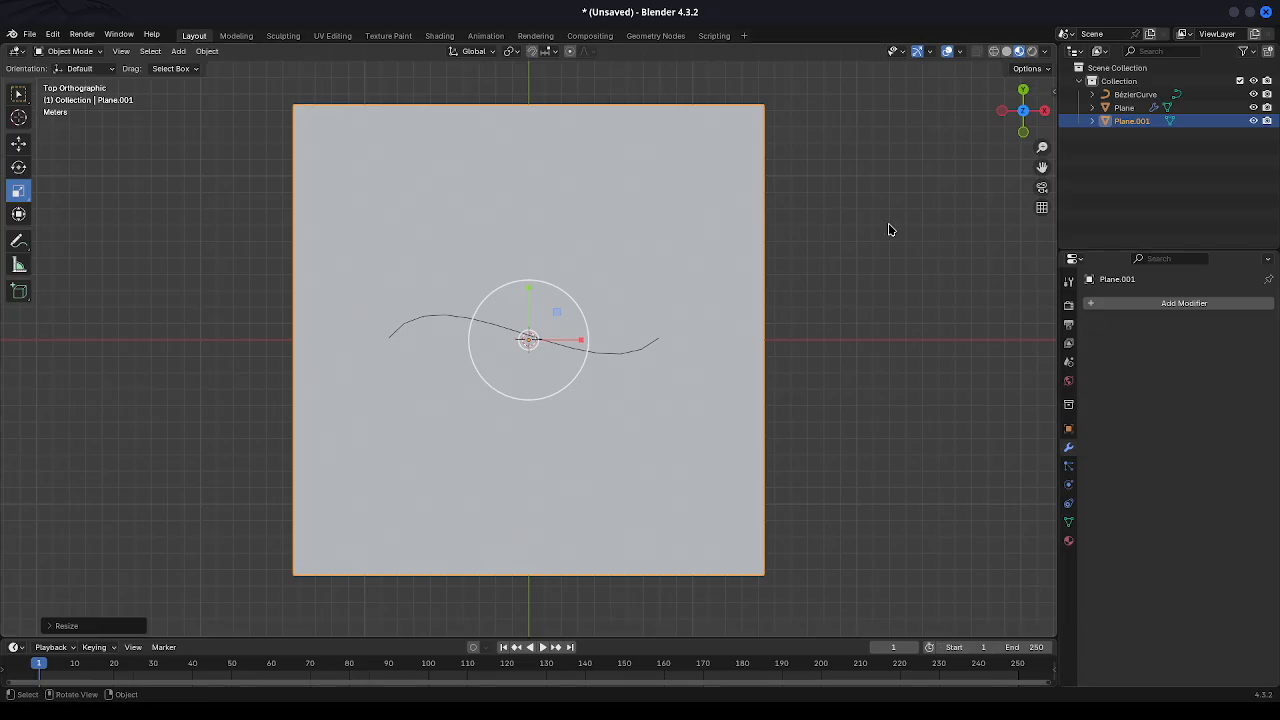
# Add a Shrinkwrap deform modifier to the curved strip with Plane.001 as its target.
pyautogui.click(642, 353)
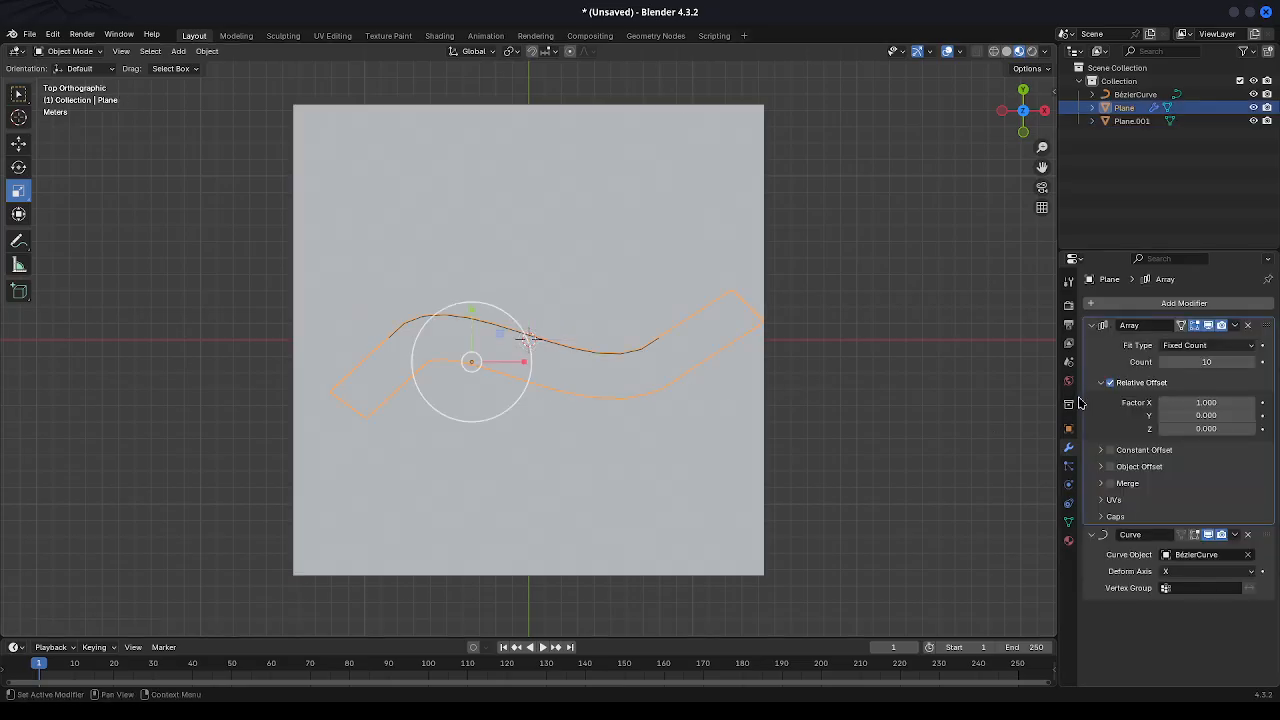
pyautogui.click(1098, 311)
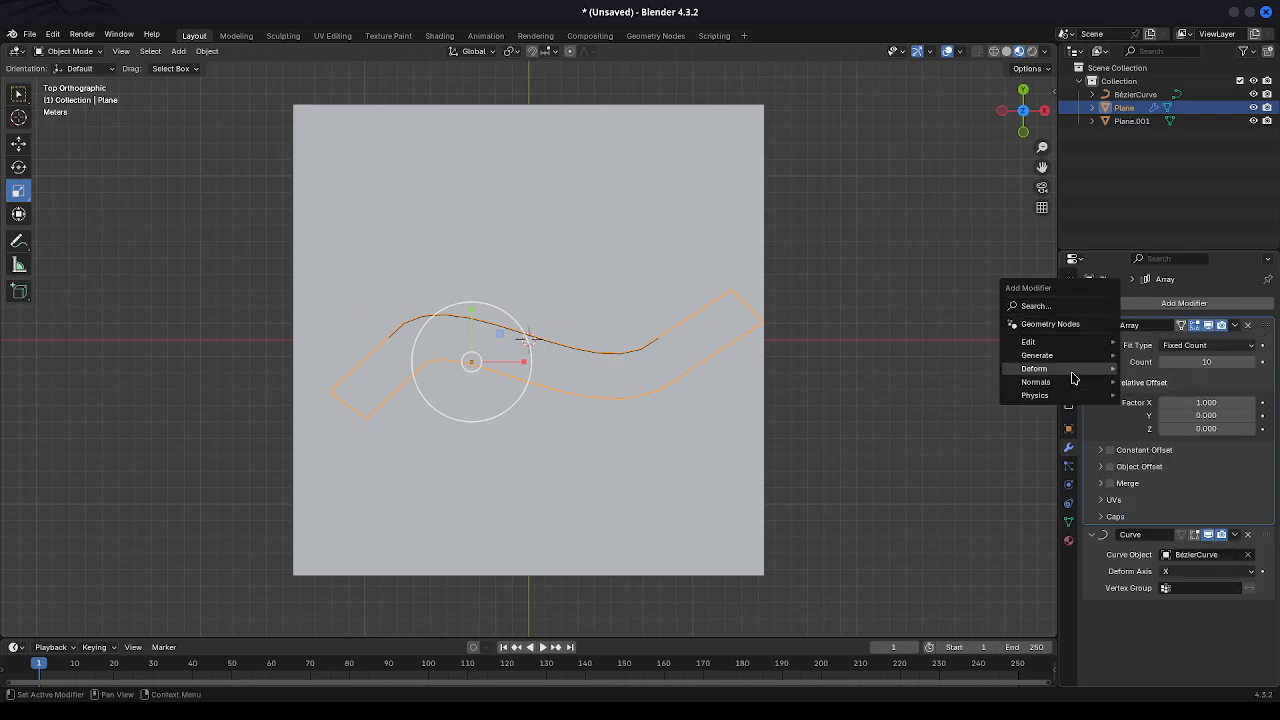
pyautogui.moveTo(1073, 378)
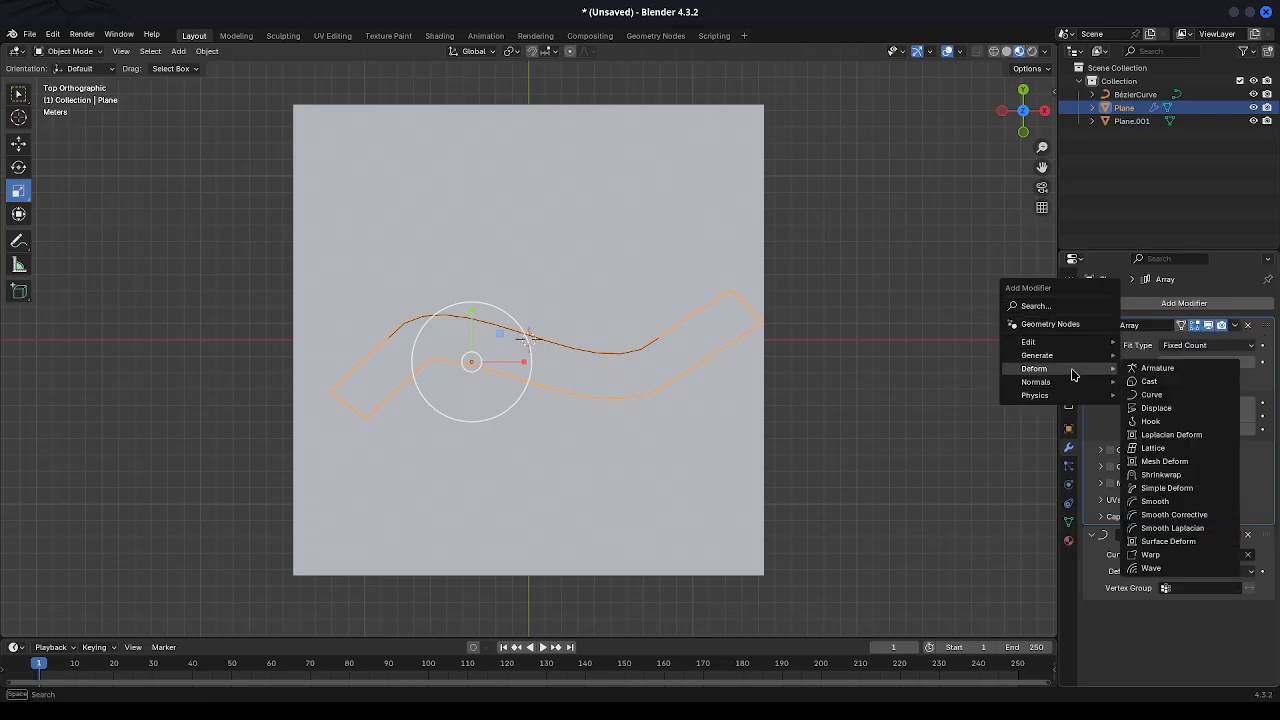
pyautogui.click(1181, 477)
pyautogui.scroll(-1, 1193, 590)
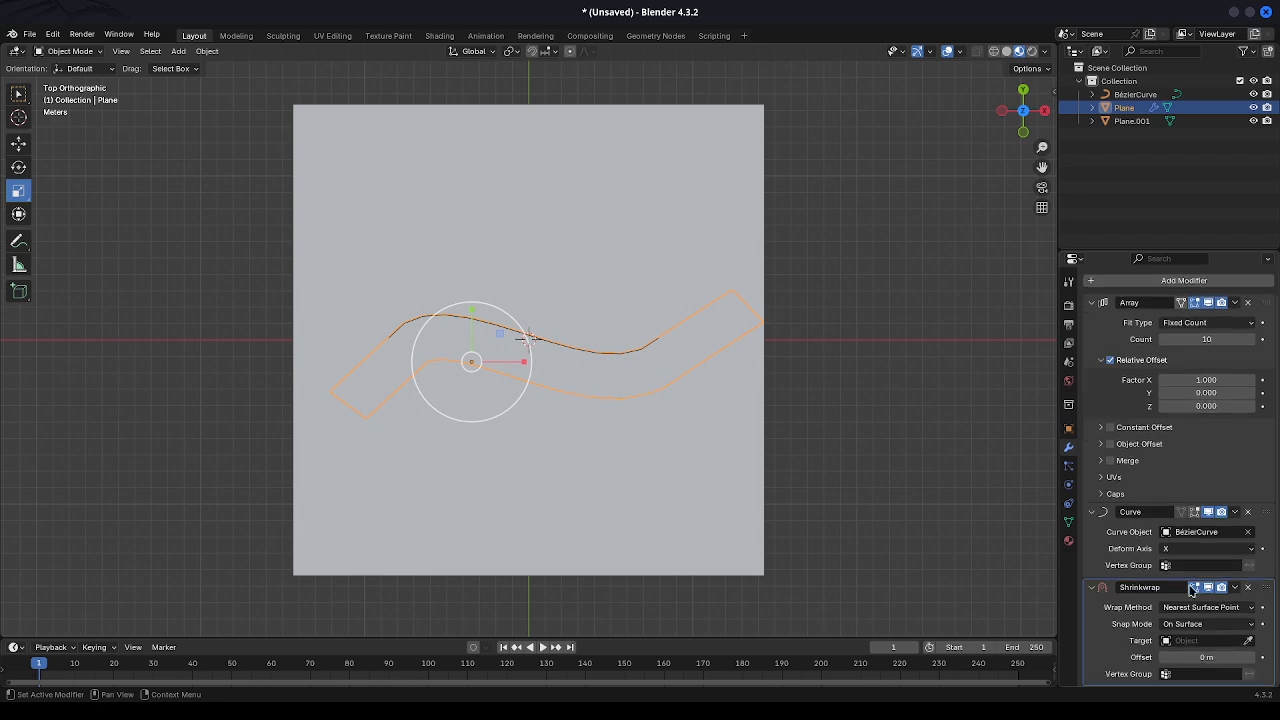
pyautogui.click(1166, 641)
pyautogui.click(1088, 501)
# Try a 0.5 m offset on the strip's Shrinkwrap modifier and change it to -0.5 m.
pyautogui.click(1205, 656)
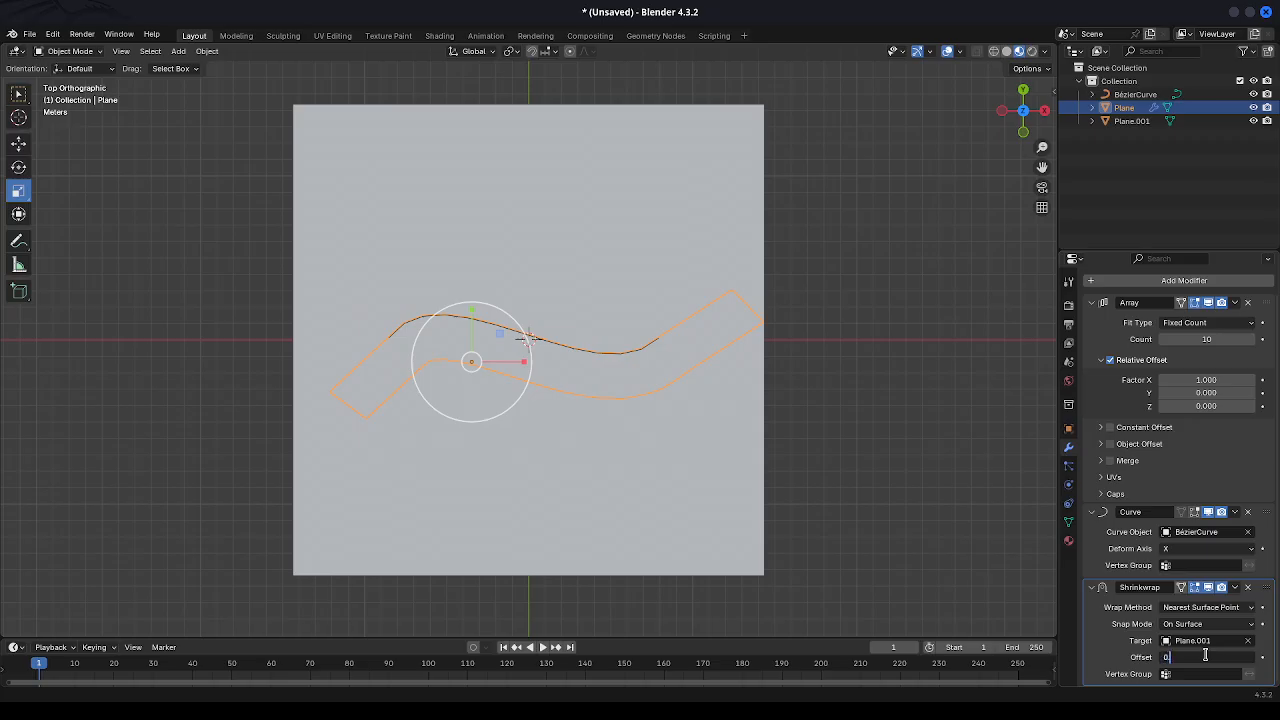
pyautogui.write('0.5')
pyautogui.press('Return')
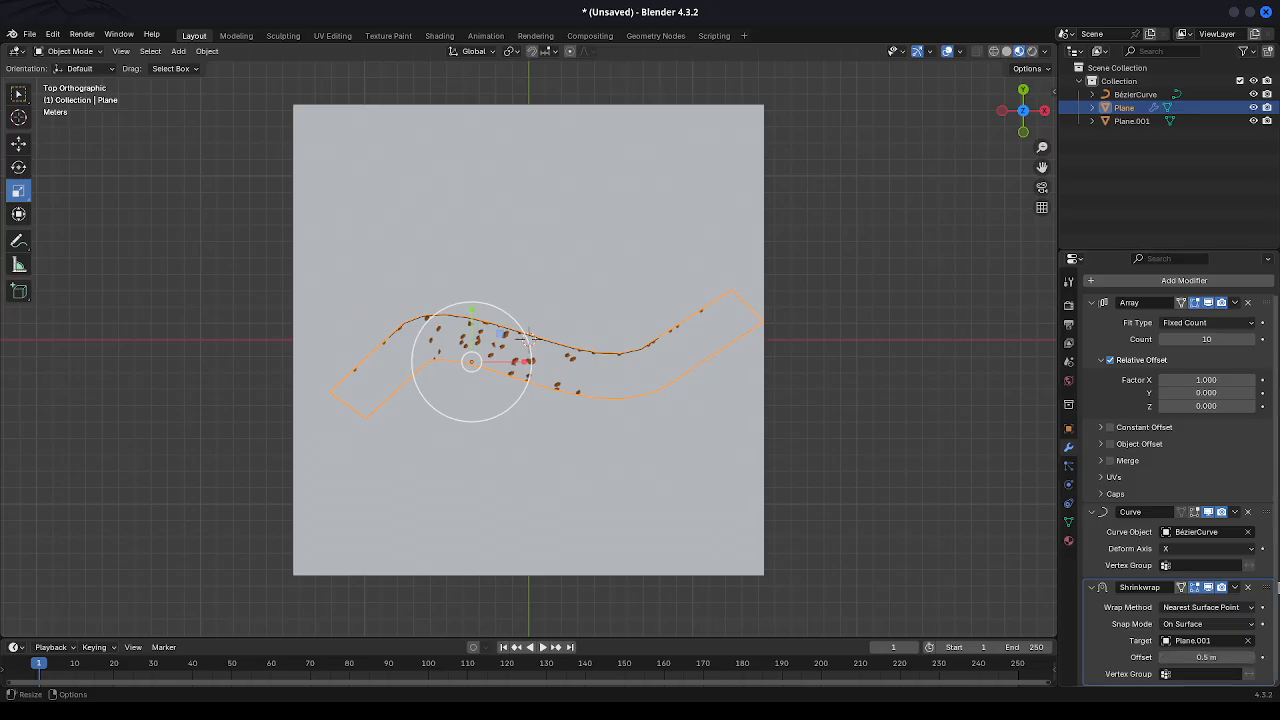
pyautogui.click(1198, 656)
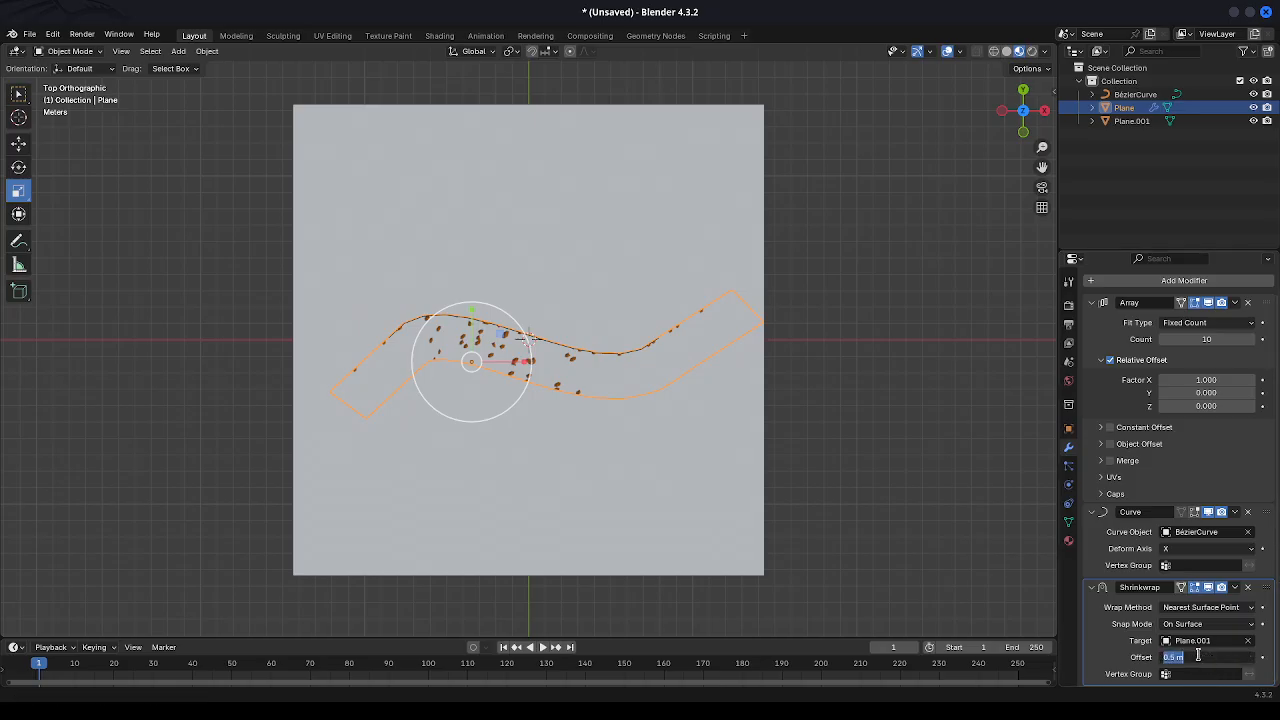
pyautogui.press('Left')
pyautogui.write('-')
pyautogui.press('Return')
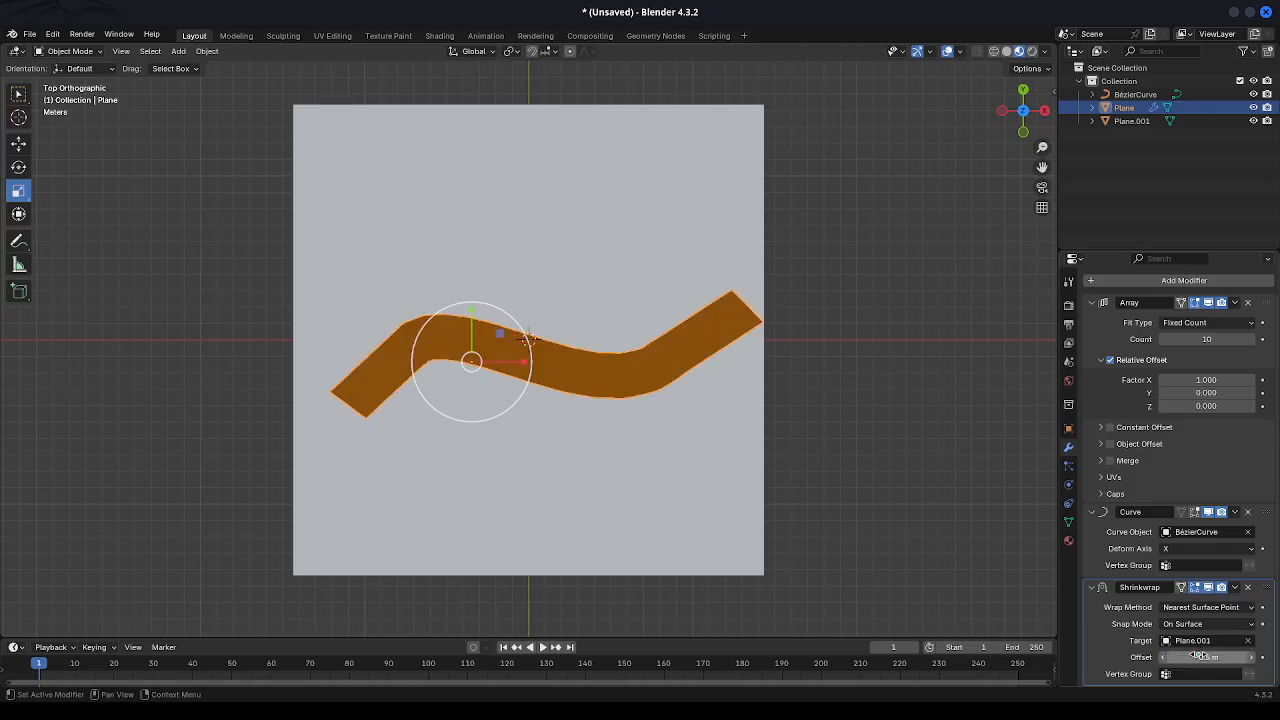
# Enlarge the ground plane slightly and scale the curved strip down a little to leave margin at the plane's edges.
pyautogui.click(604, 386)
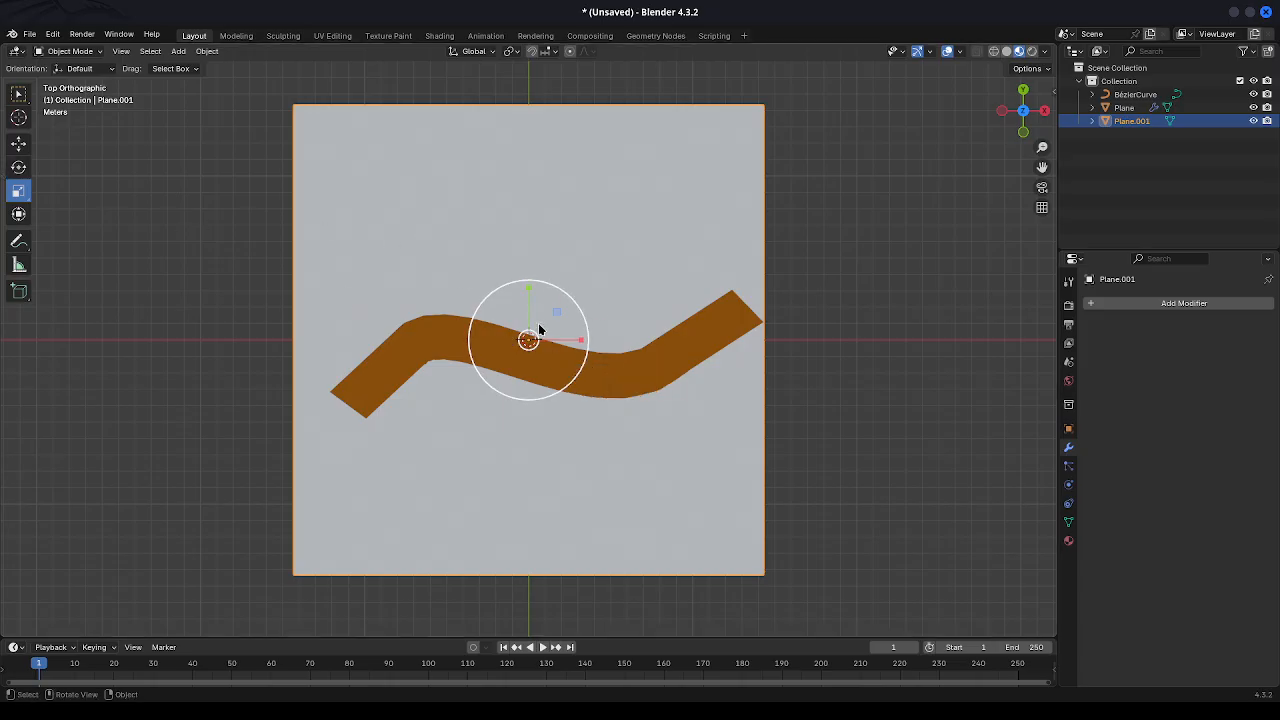
pyautogui.moveTo(557, 312)
pyautogui.mouseDown()
pyautogui.moveTo(574, 306)
pyautogui.moveTo(540, 314)
pyautogui.moveTo(568, 302)
pyautogui.moveTo(564, 314)
pyautogui.mouseUp()
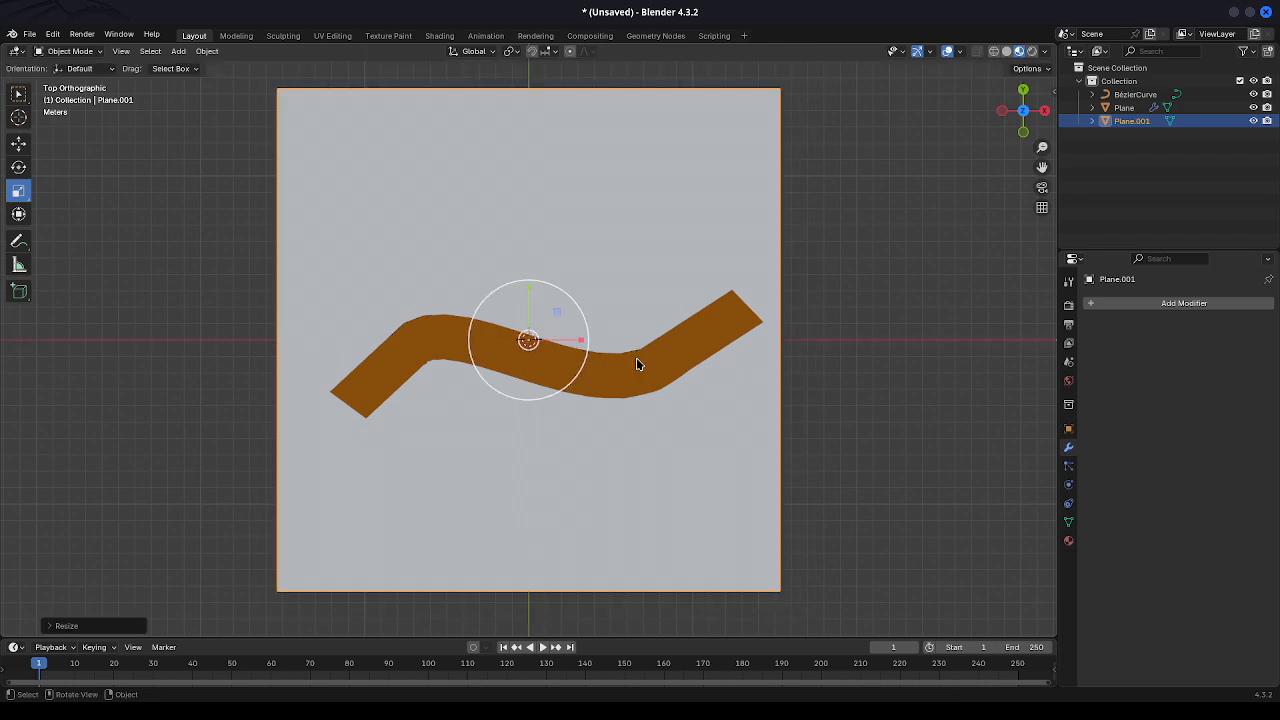
pyautogui.click(637, 362)
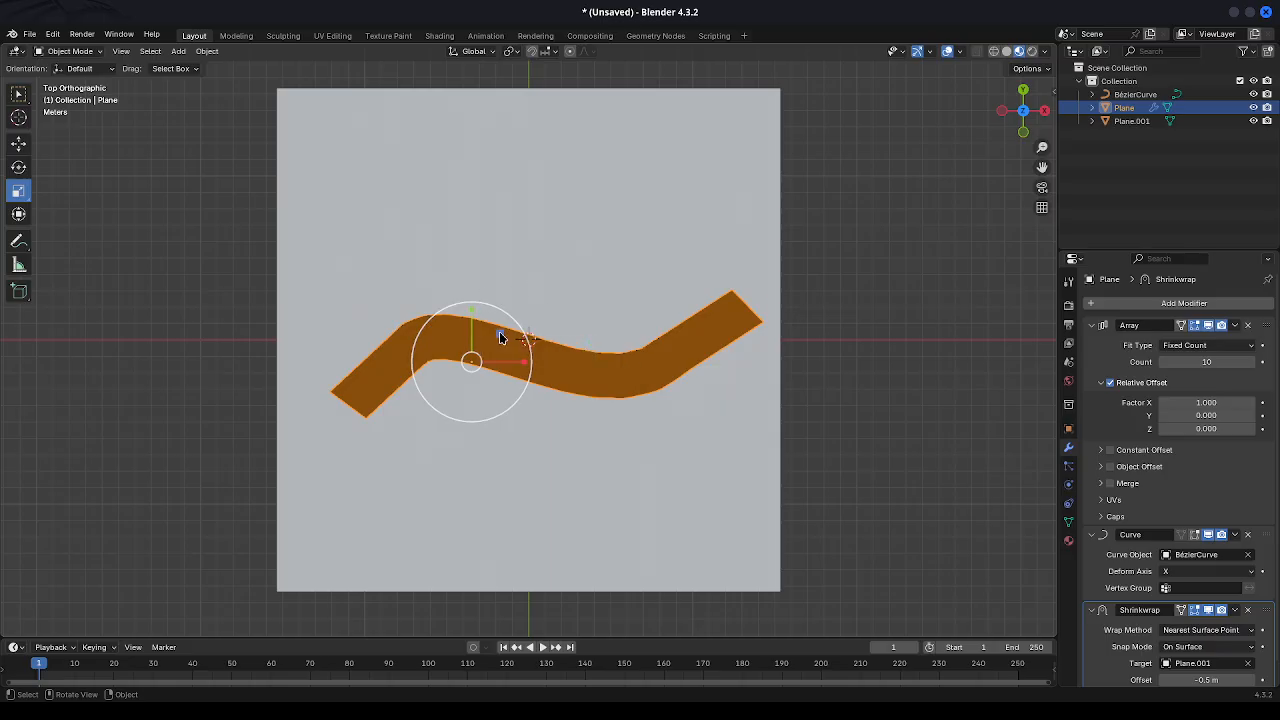
pyautogui.moveTo(500, 334); pyautogui.dragTo(497, 330)
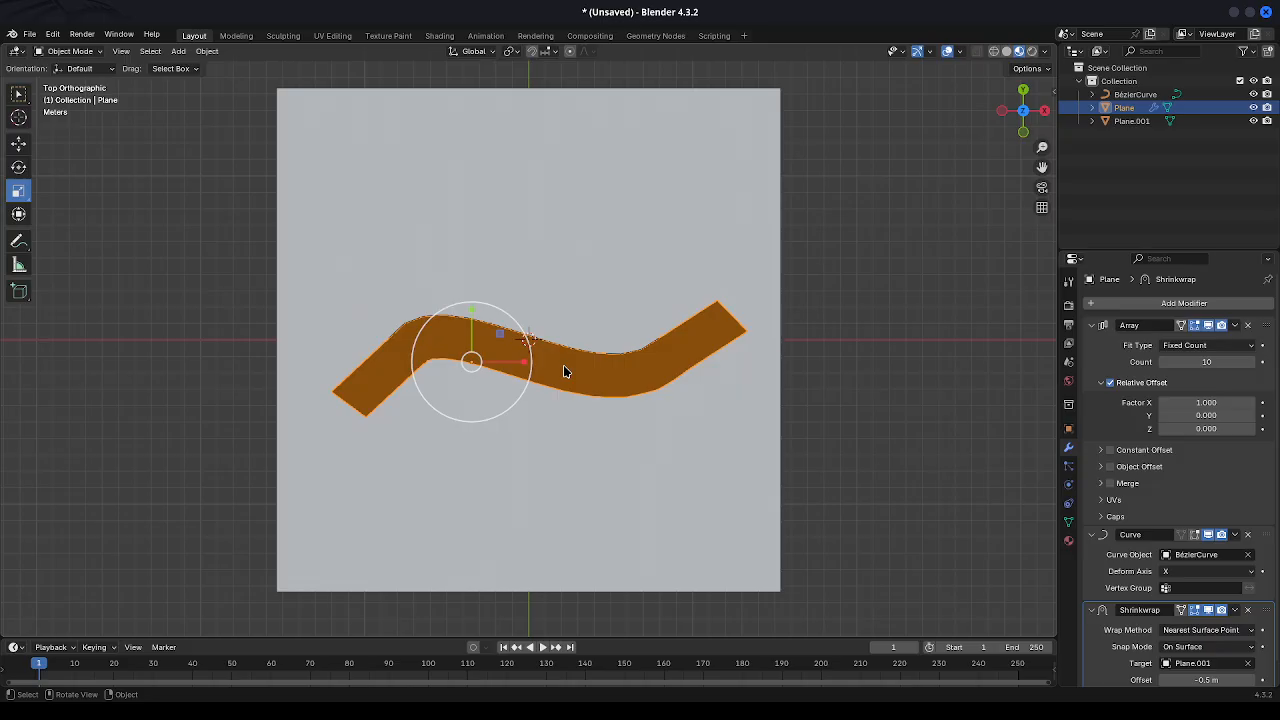
# Move the curved strip about 0.33 m toward negative X.
pyautogui.press('g')
pyautogui.press('x')
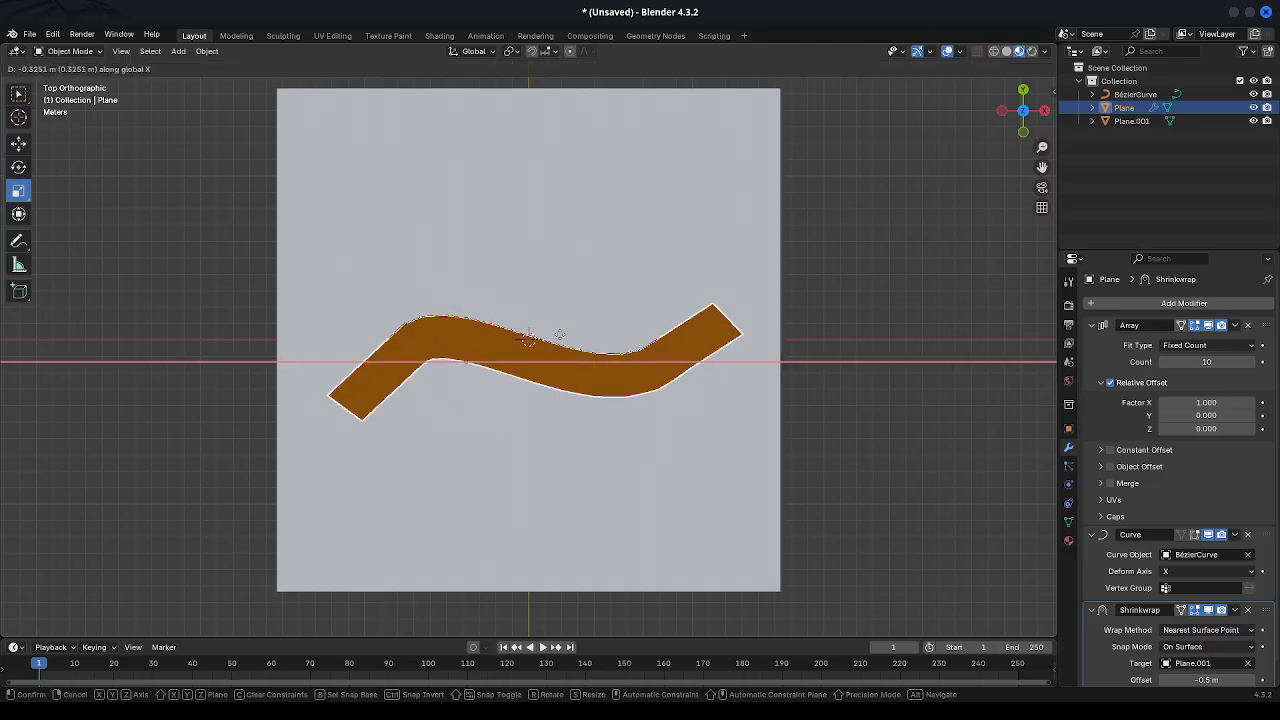
pyautogui.click(560, 335)
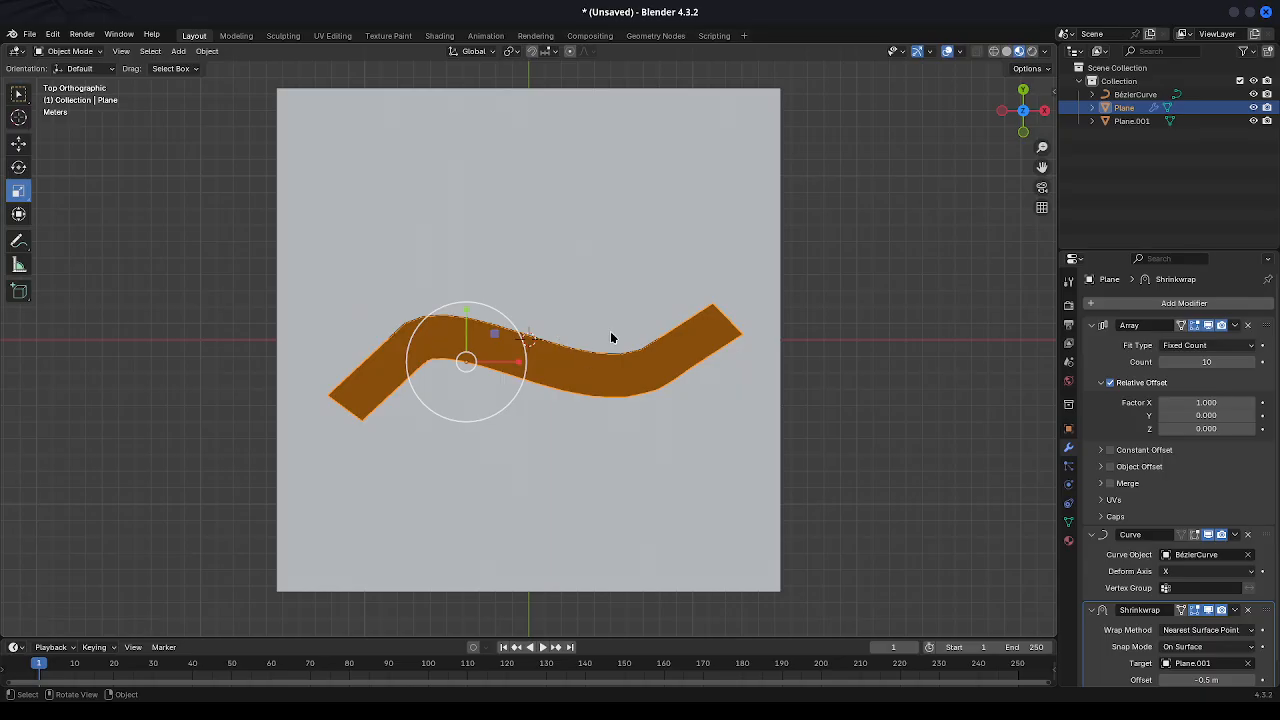
# Move the Bézier curve along the X axis toward negative X to reshape the strip.
pyautogui.click(1135, 95)
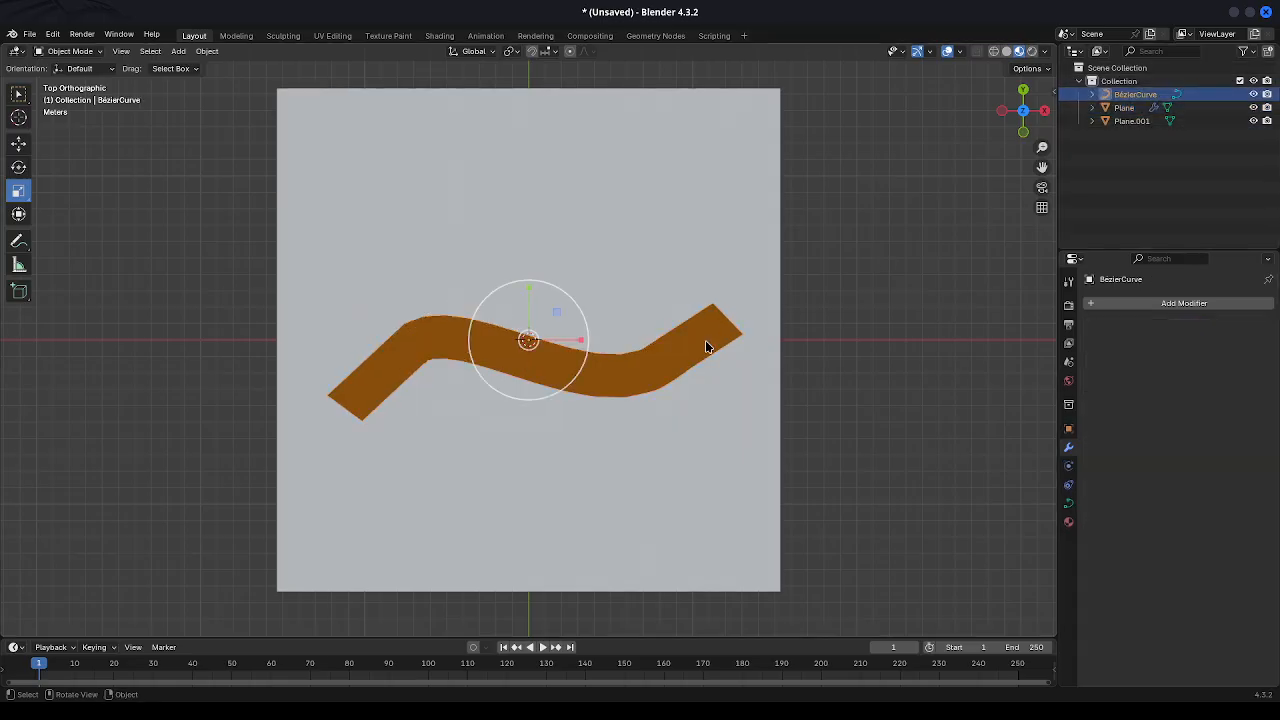
pyautogui.press('g')
pyautogui.press('x')
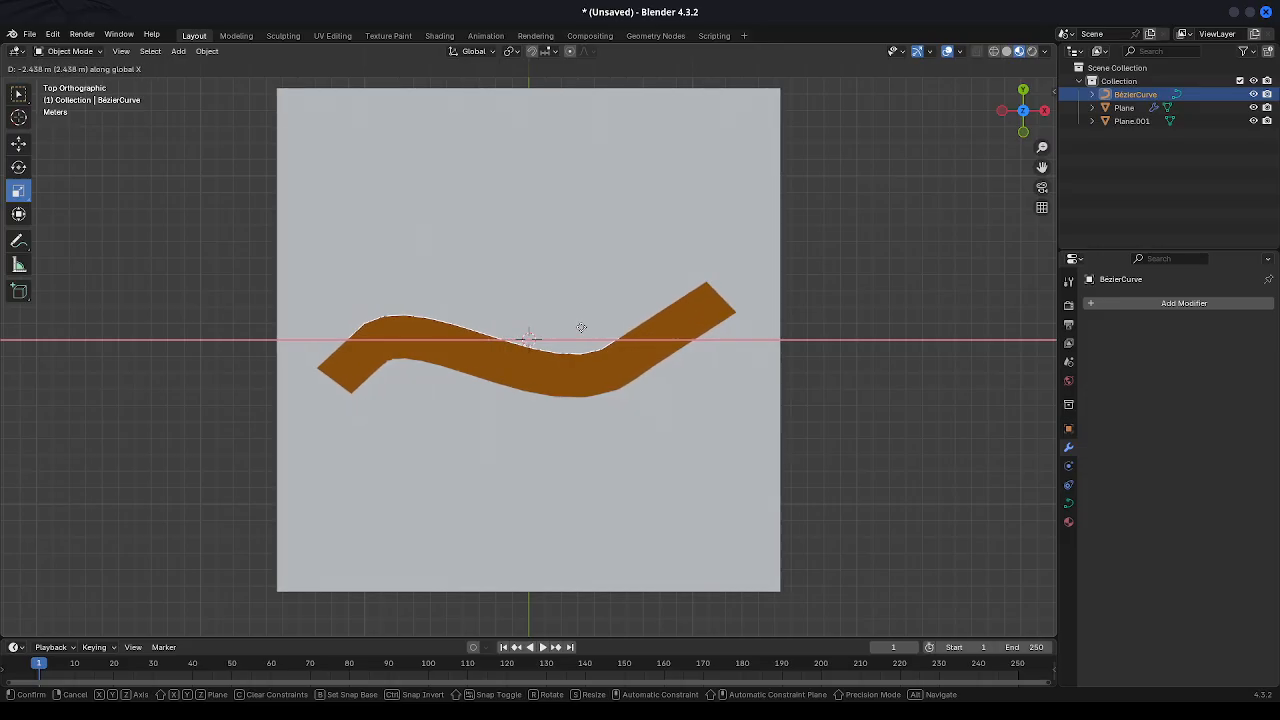
pyautogui.click(636, 344)
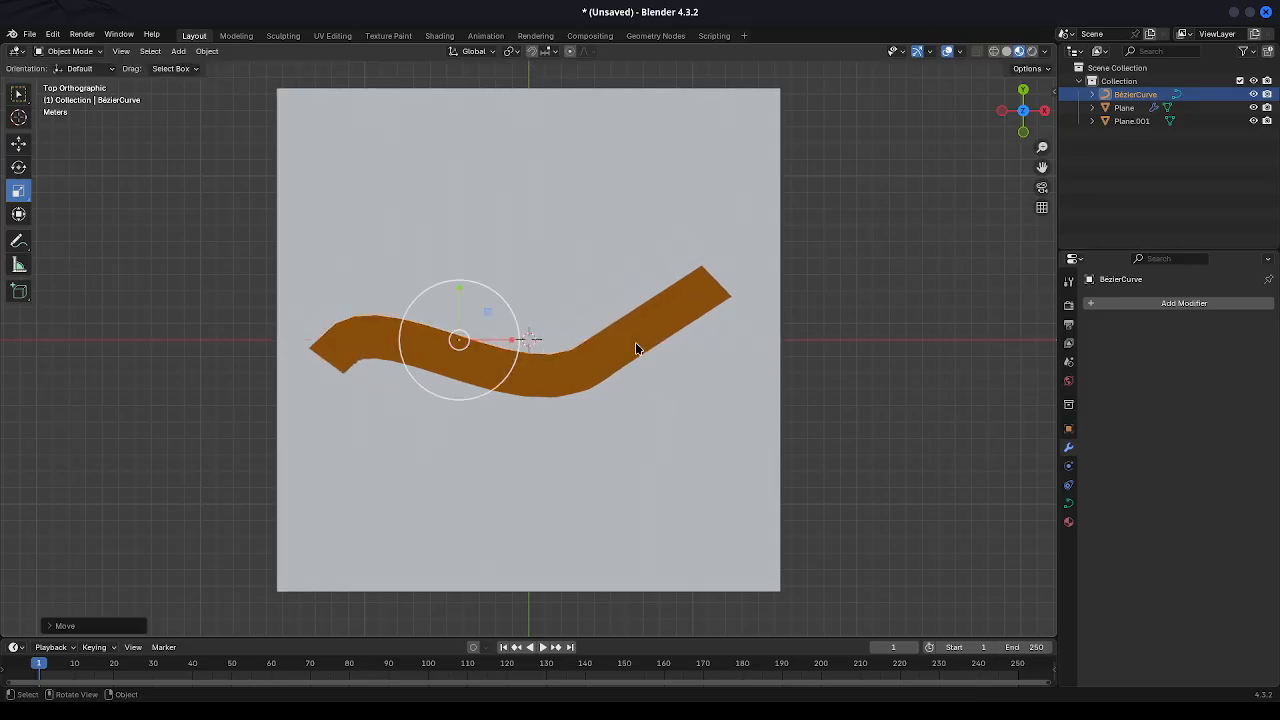
# Scale the curved strip up slightly so its ends reach closer to the ground plane's edges.
pyautogui.click(639, 345)
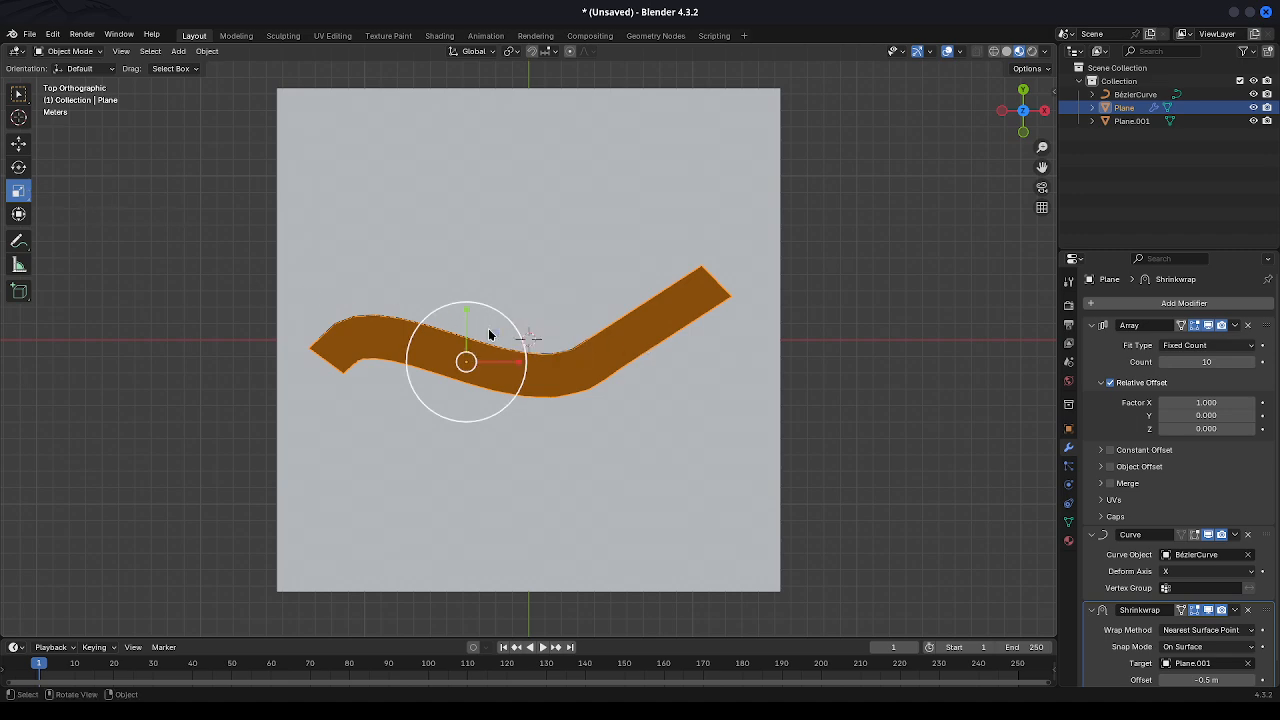
pyautogui.press('s')
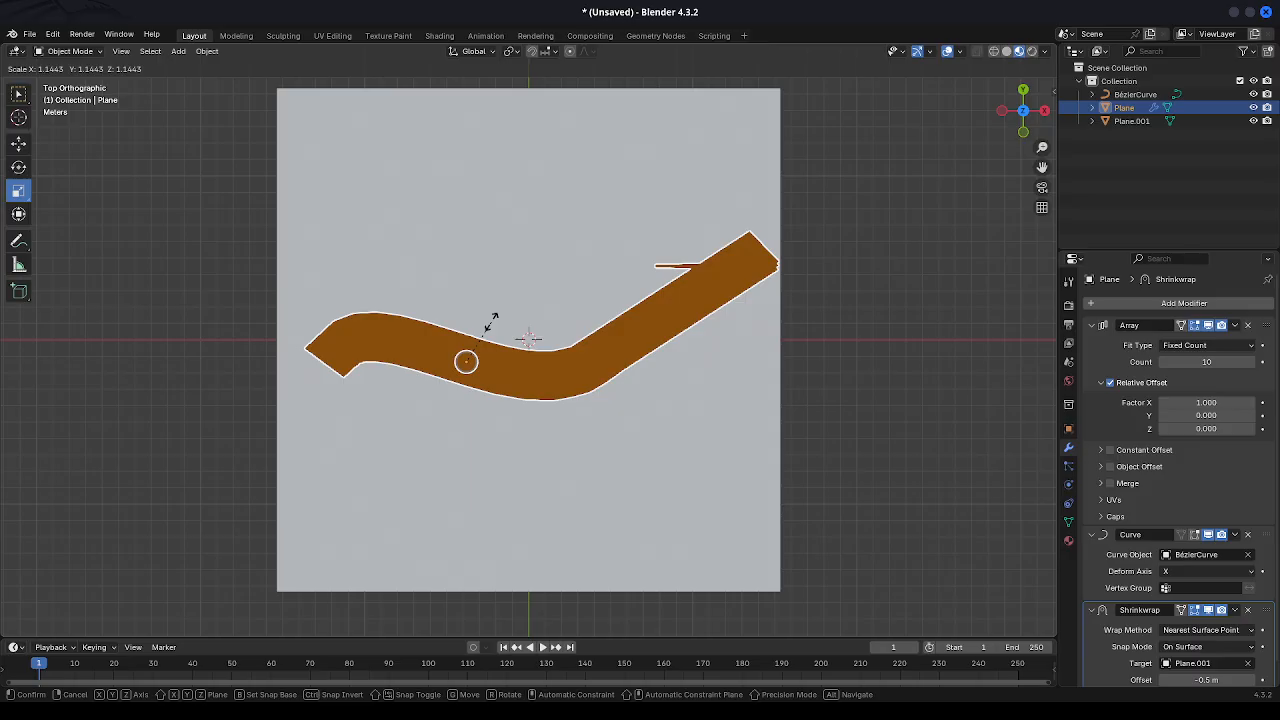
pyautogui.click(494, 324)
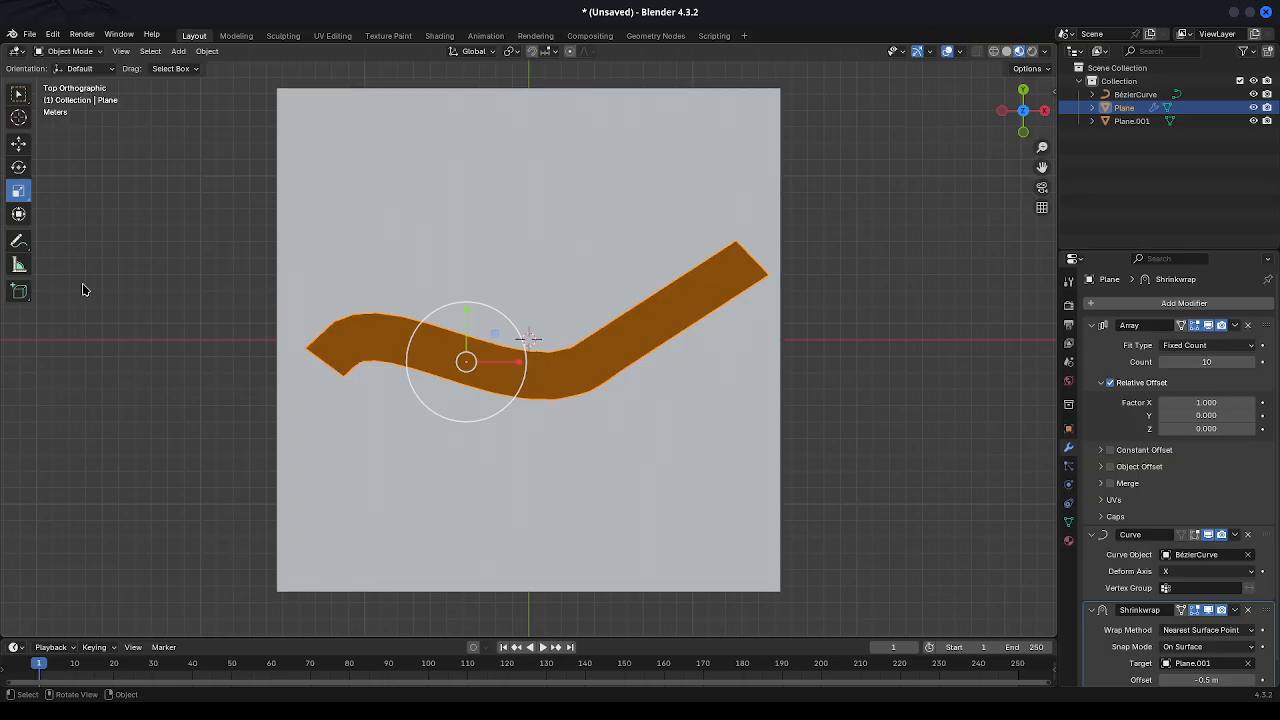
# Extrude the selected geometry of the strip's base slab in Edit Mode and return to Object Mode.
pyautogui.press('Tab')
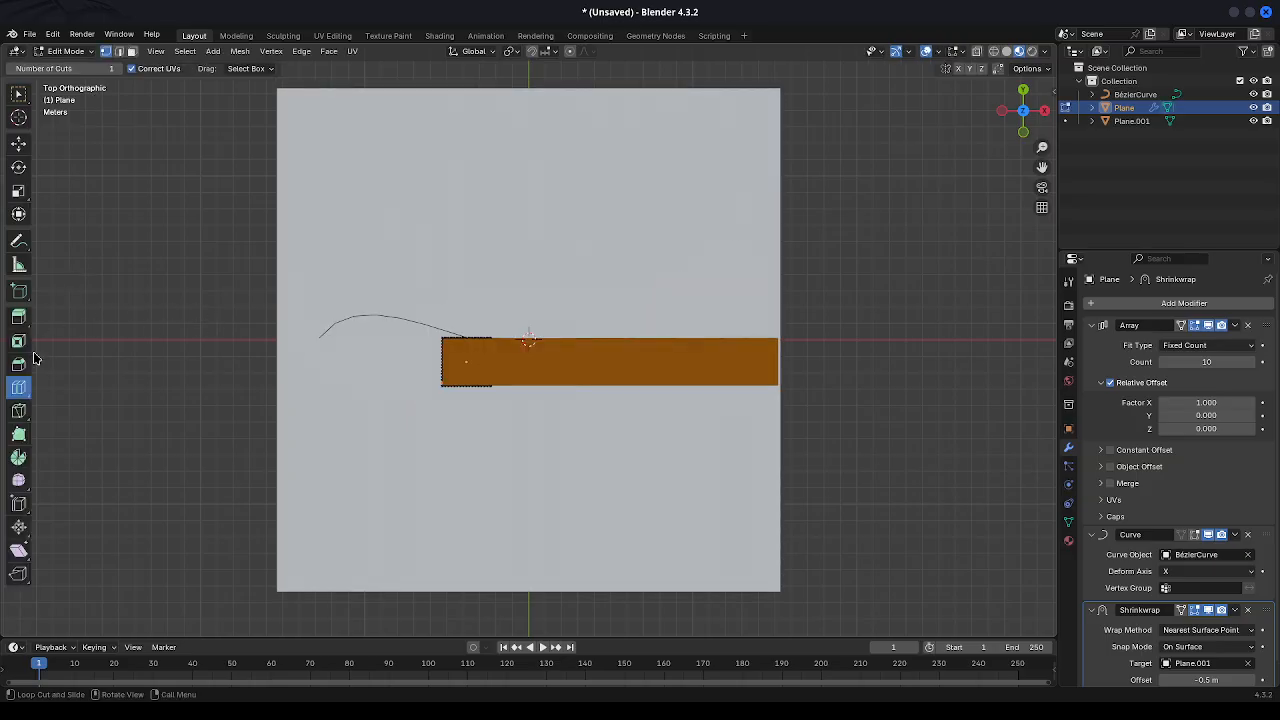
pyautogui.click(18, 317)
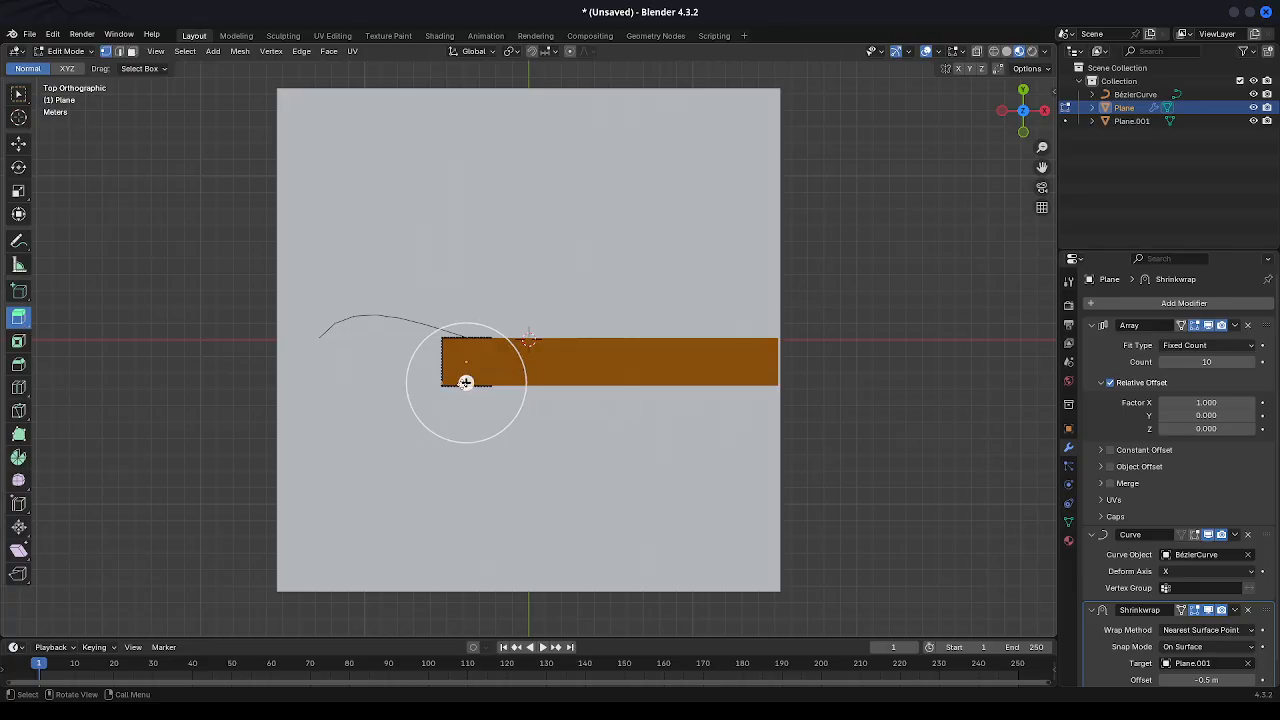
pyautogui.moveTo(465, 382); pyautogui.dragTo(405, 384)
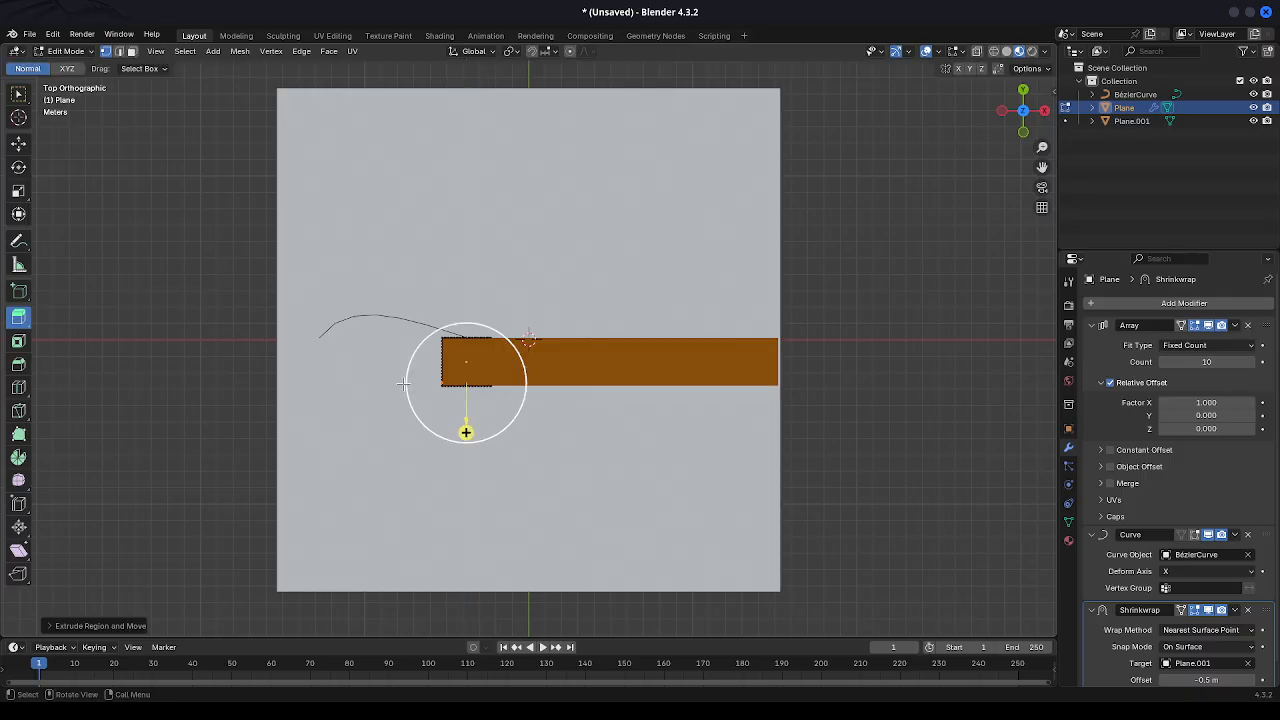
pyautogui.press('Tab')
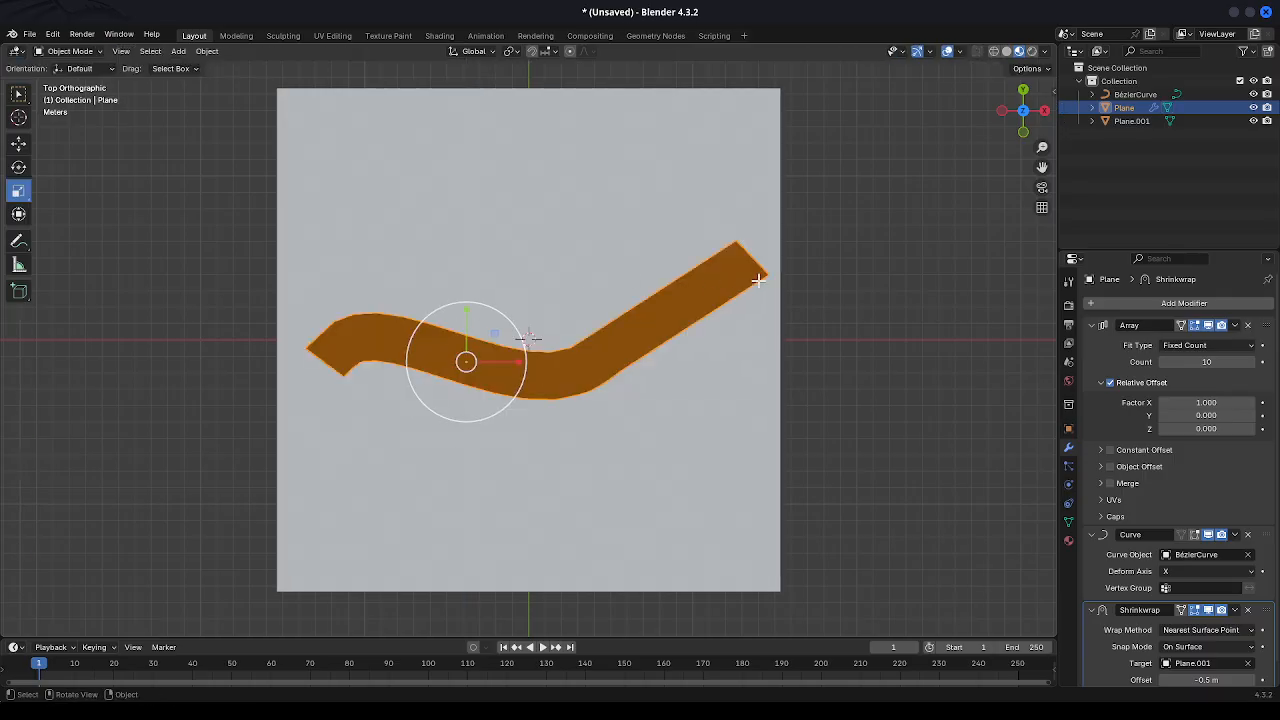
# Remove the Shrinkwrap modifier from the curved strip.
pyautogui.click(365, 365)
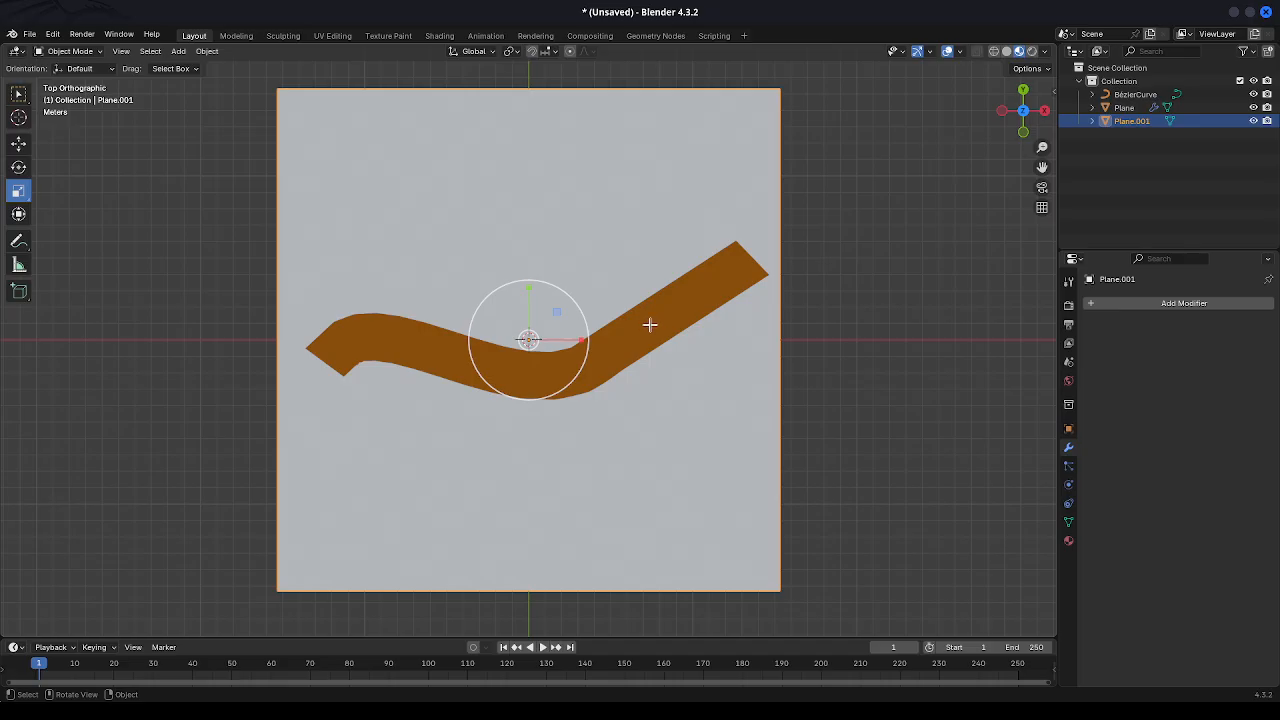
pyautogui.click(747, 279)
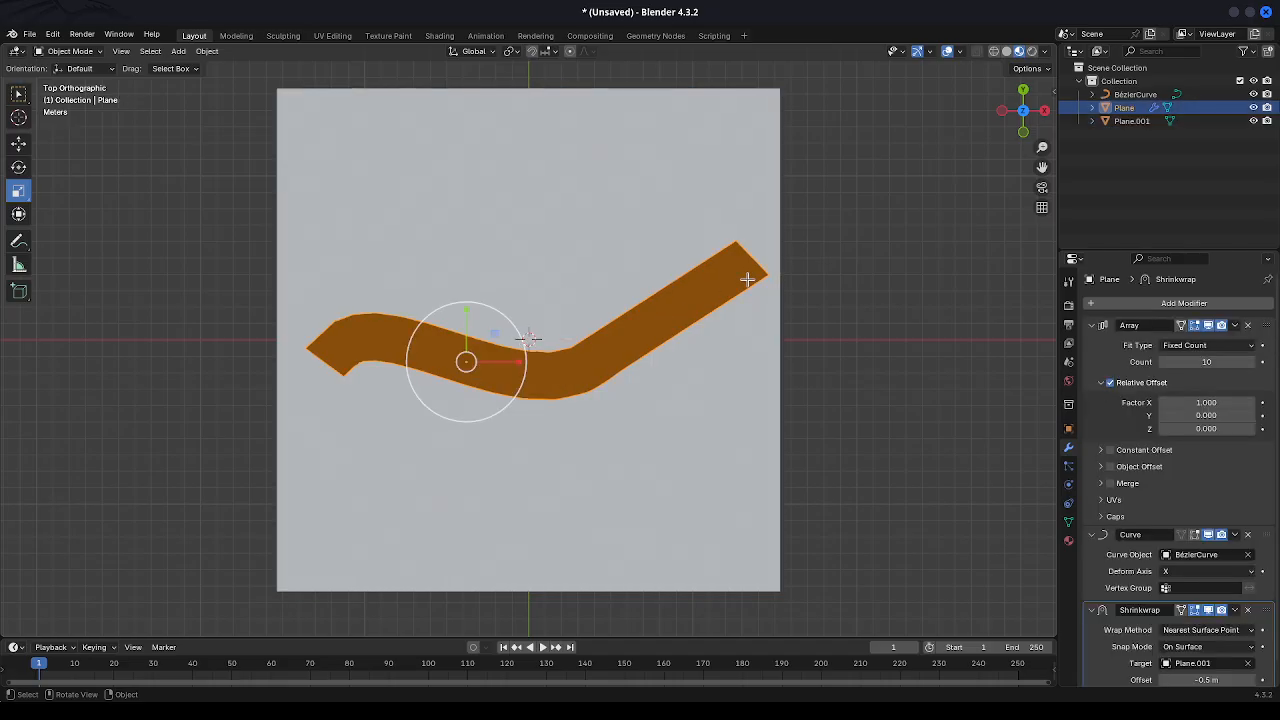
pyautogui.click(695, 184)
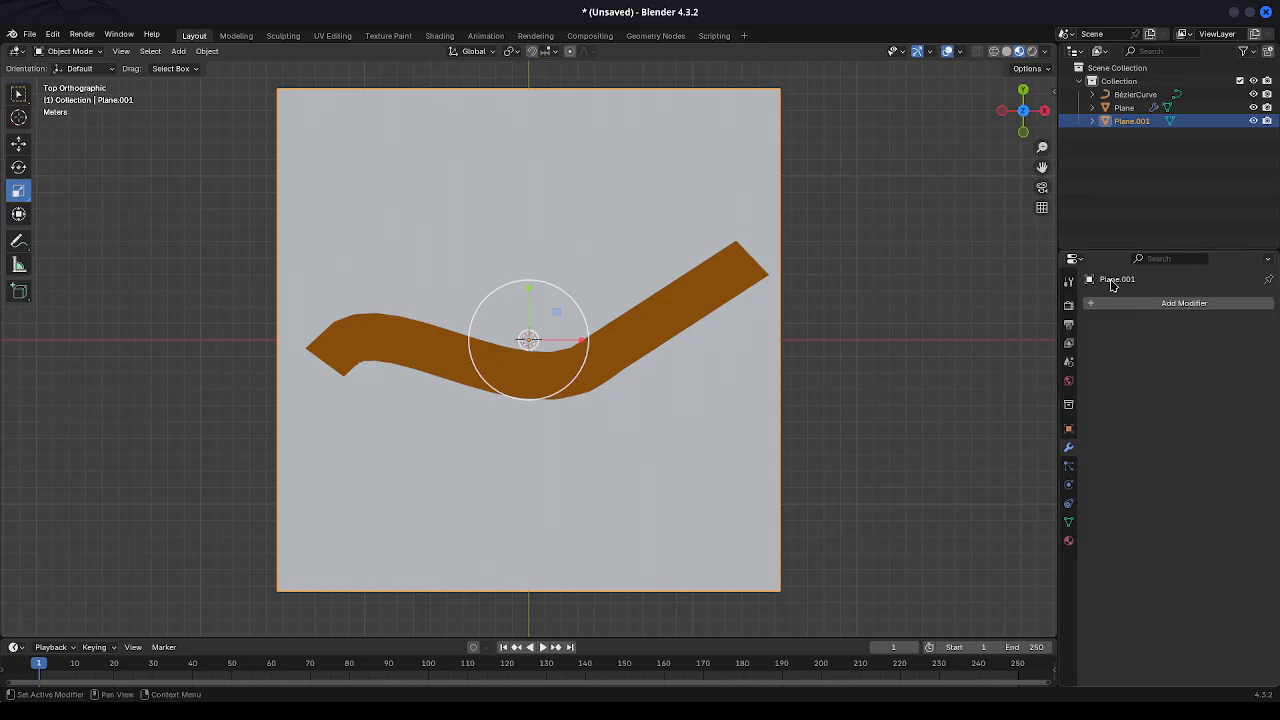
pyautogui.click(706, 311)
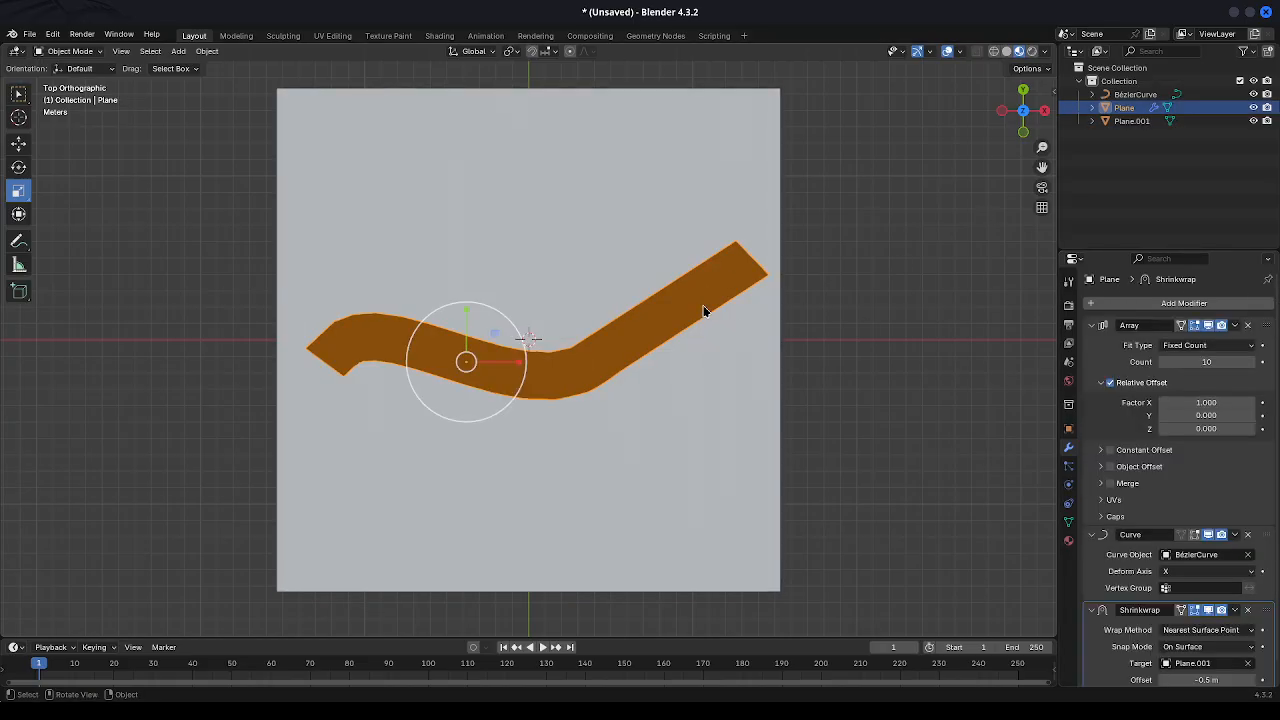
pyautogui.click(1247, 610)
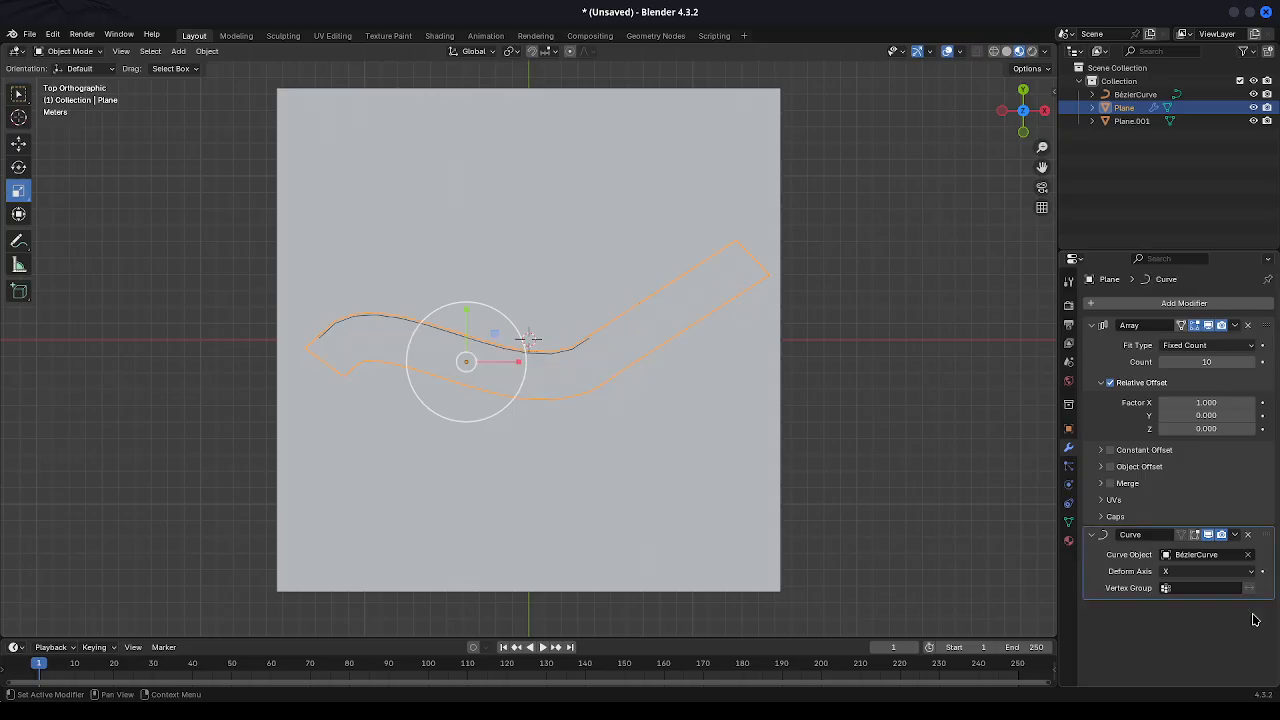
# Scale the ground plane down uniformly to roughly three quarters of its size and shrink the curved strip slightly.
pyautogui.click(681, 231)
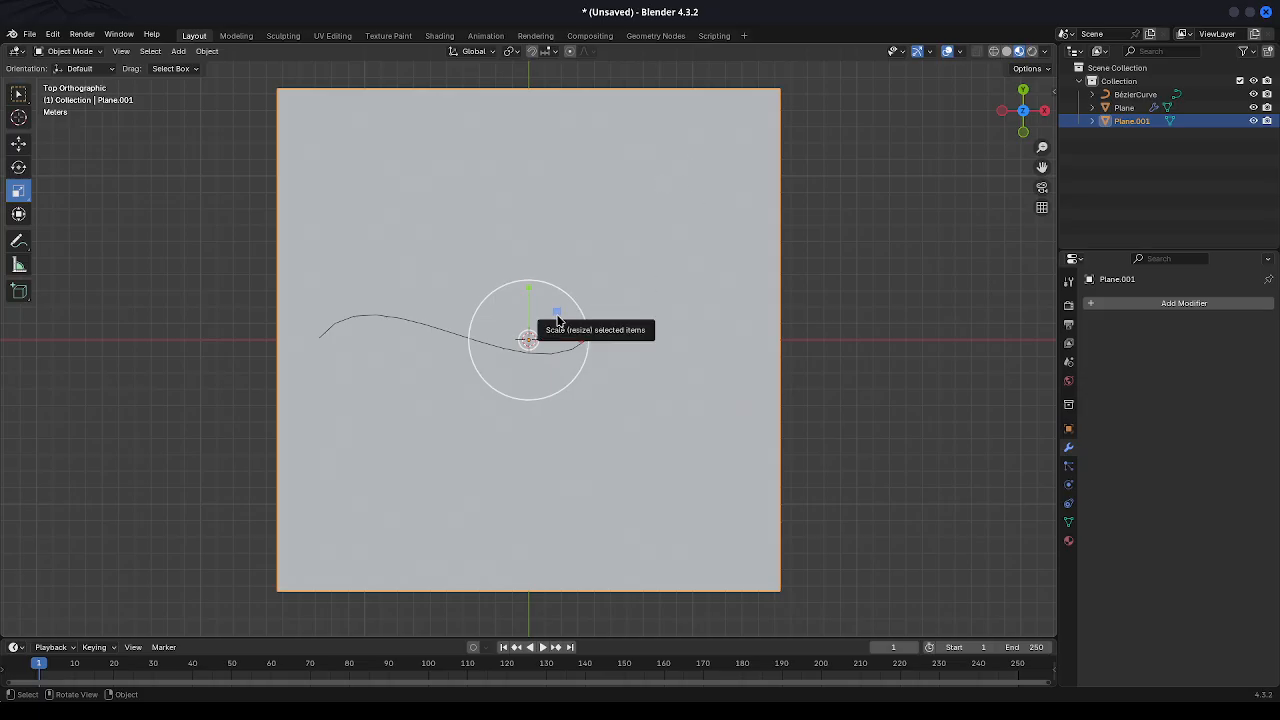
pyautogui.moveTo(557, 317); pyautogui.dragTo(549, 320)
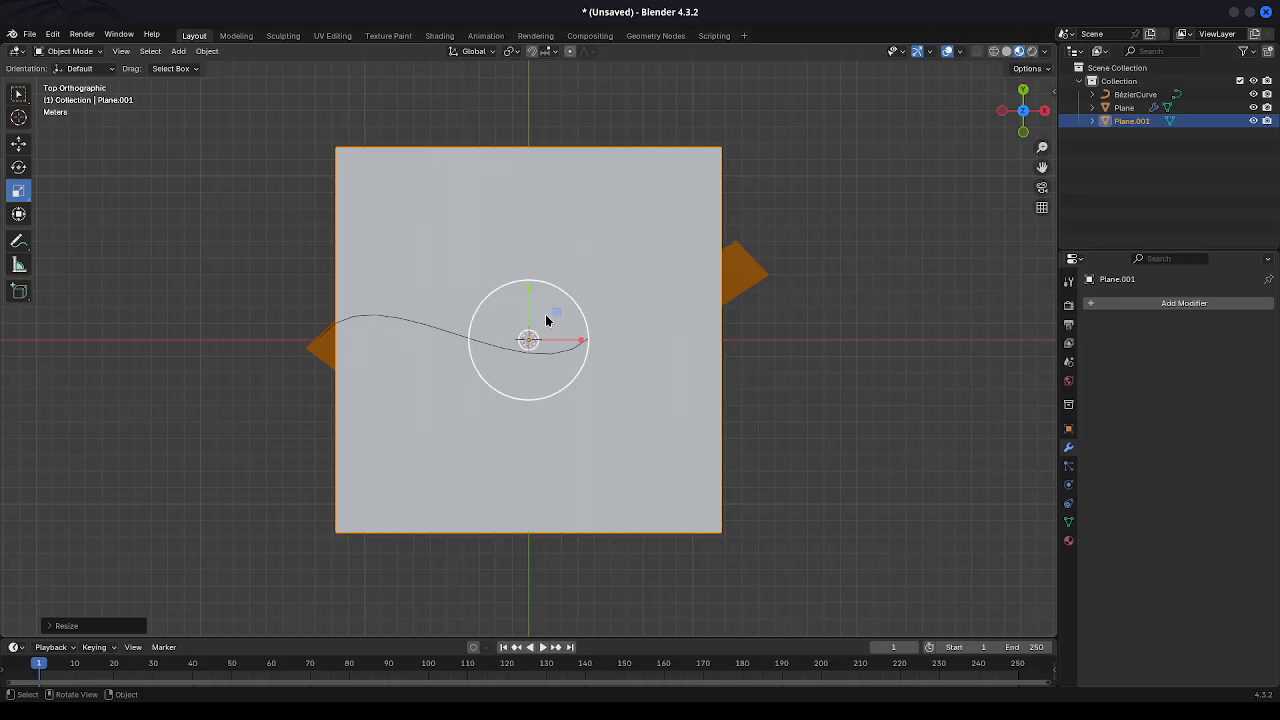
pyautogui.click(330, 354)
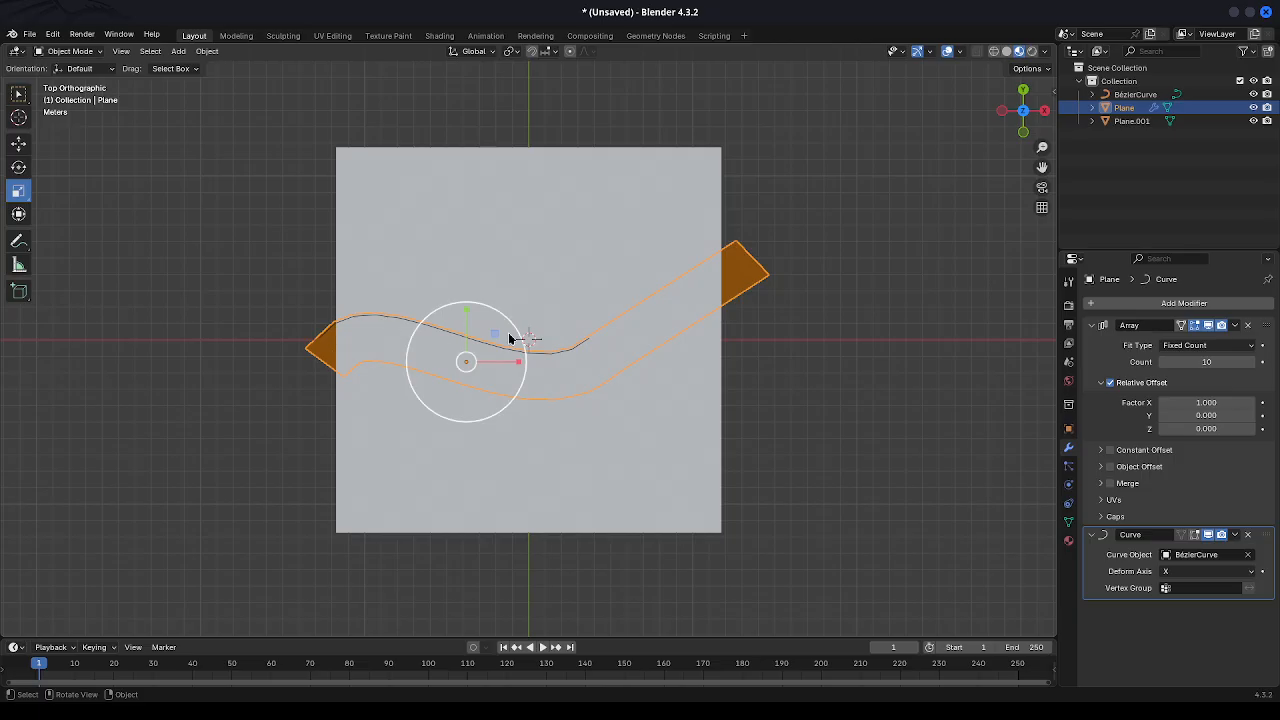
pyautogui.moveTo(496, 333); pyautogui.dragTo(500, 346)
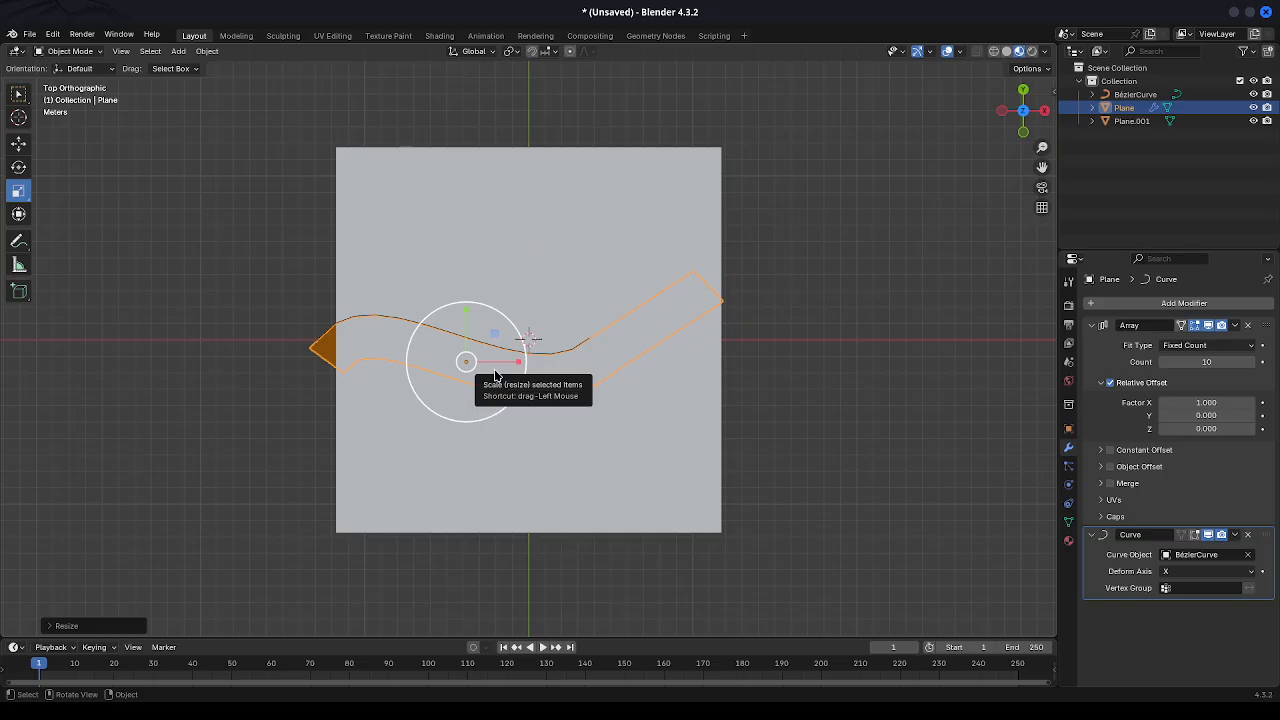
# Move the curved strip slightly in the positive X direction and scale it down slightly.
pyautogui.click(22, 143)
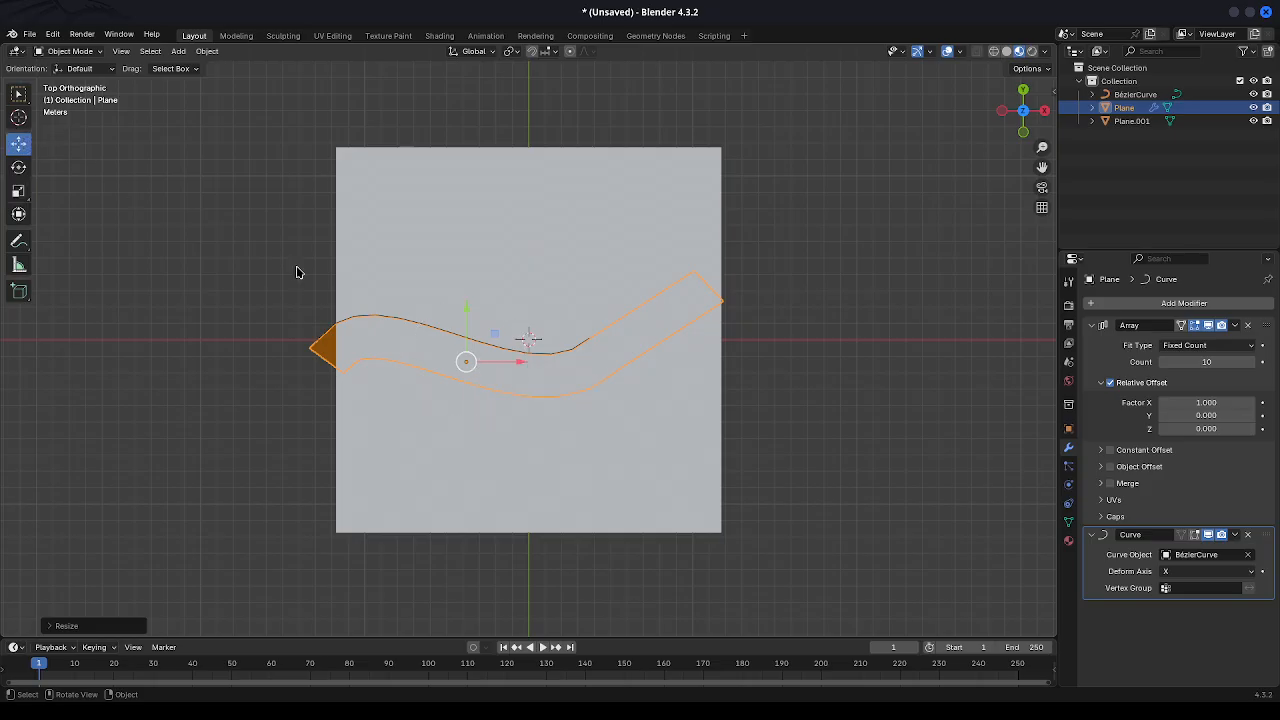
pyautogui.moveTo(474, 366); pyautogui.dragTo(480, 363)
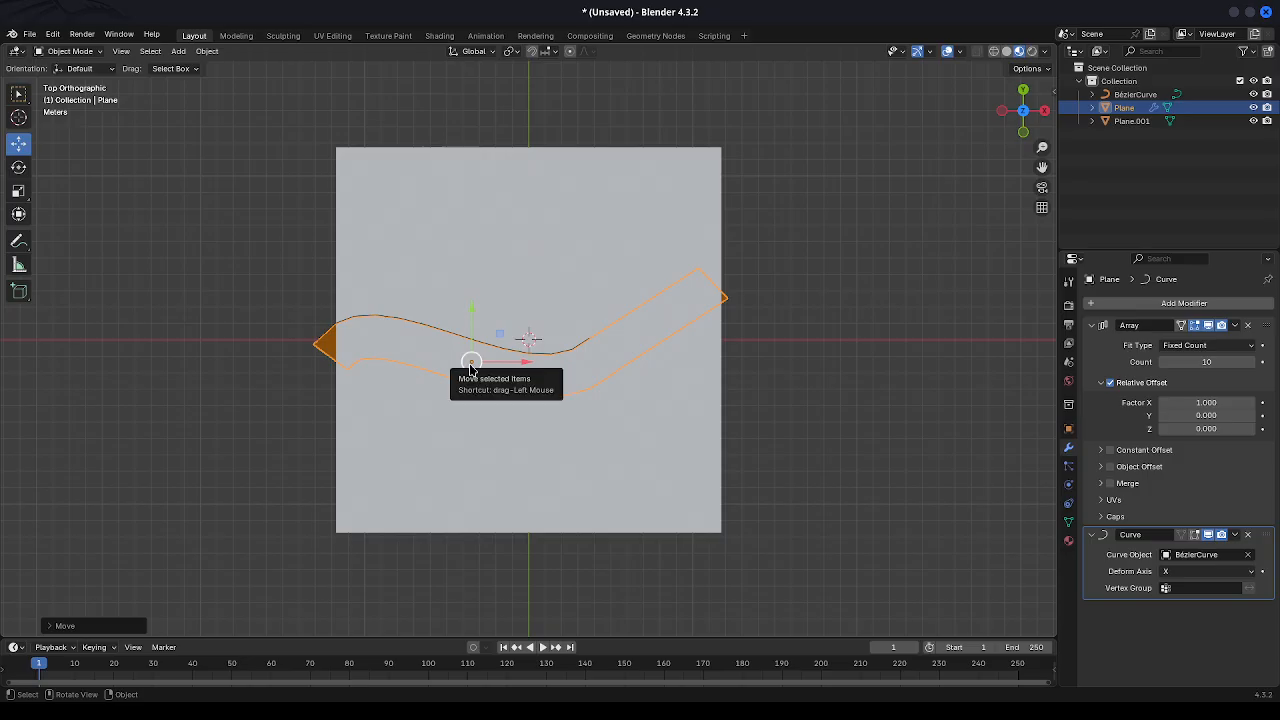
pyautogui.moveTo(469, 363); pyautogui.dragTo(478, 363)
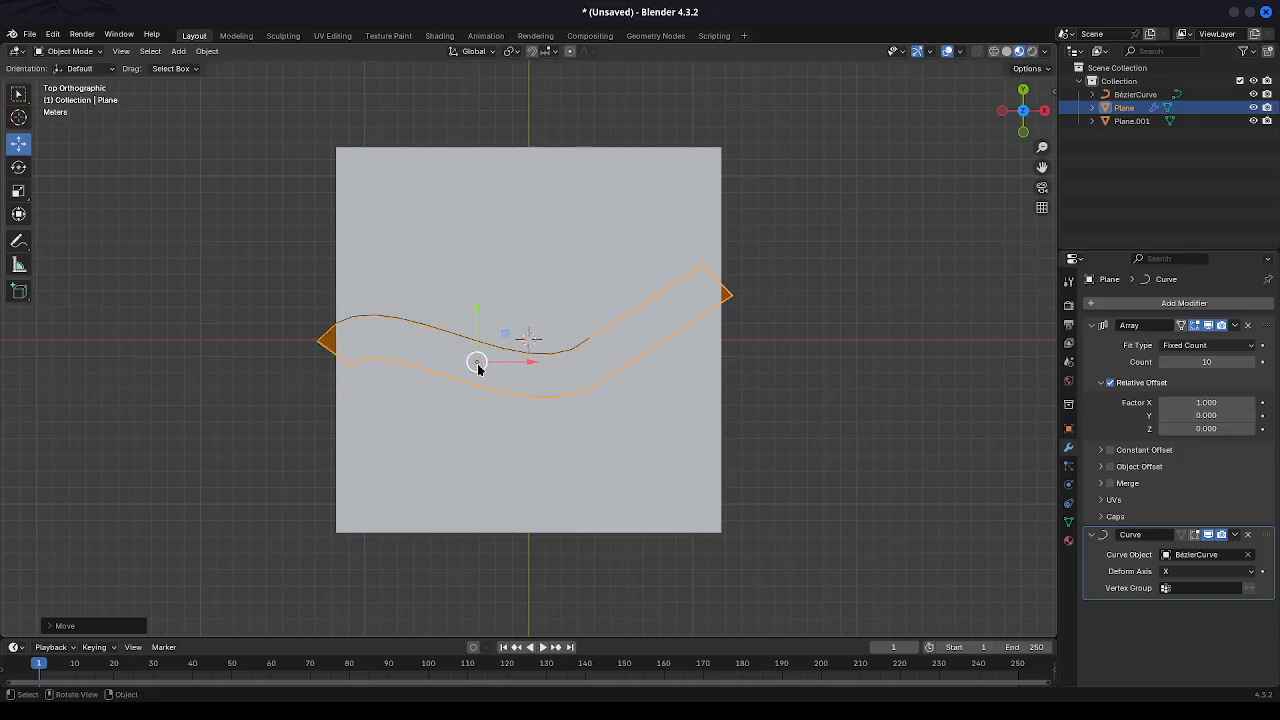
pyautogui.click(18, 191)
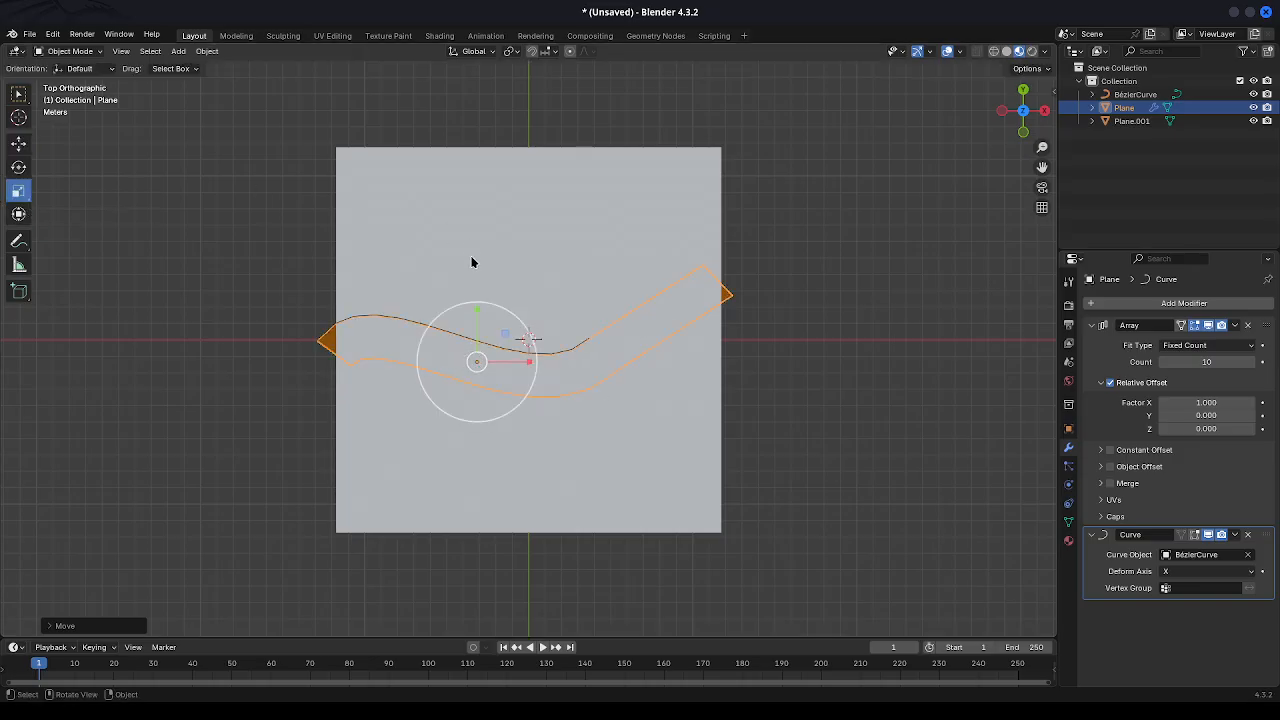
pyautogui.press('s')
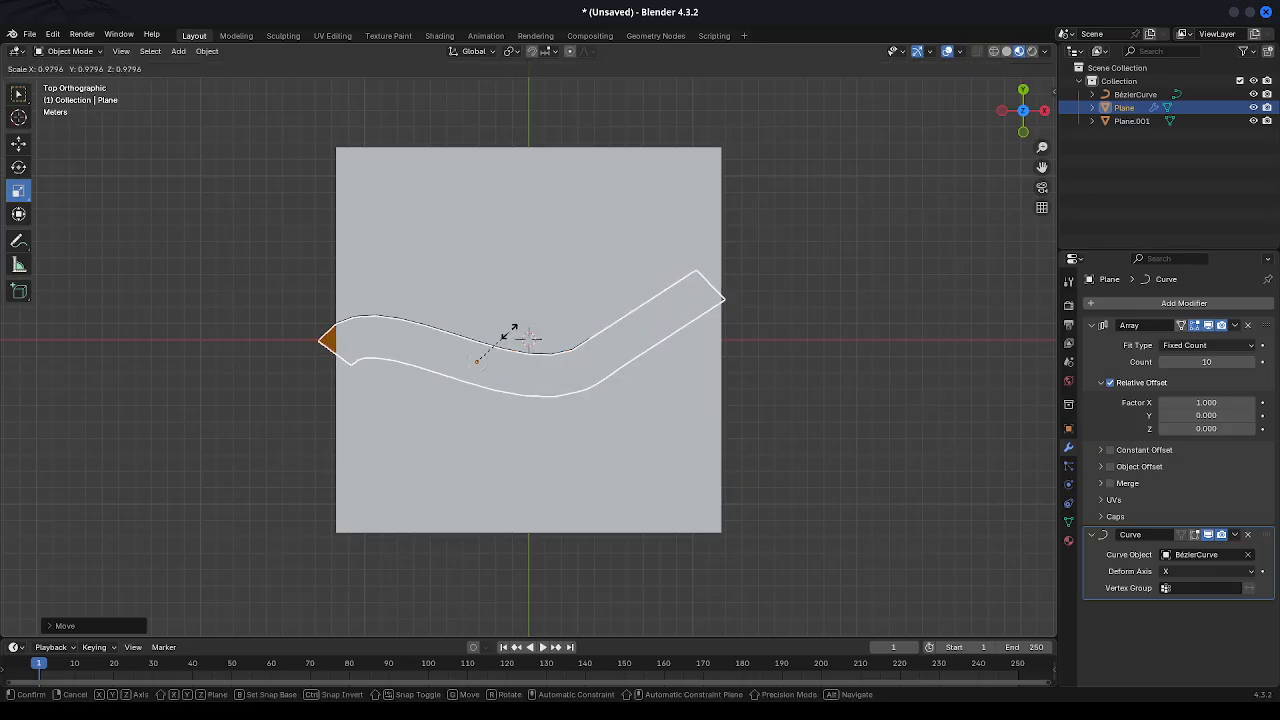
pyautogui.click(510, 337)
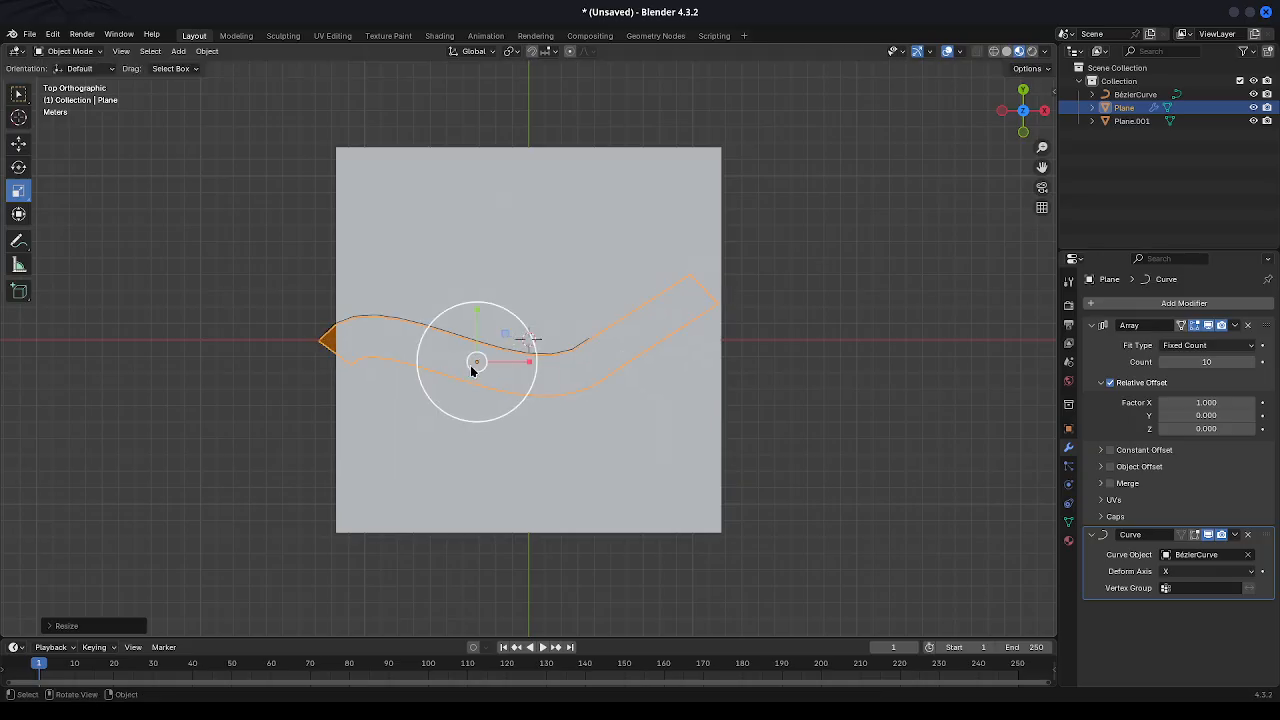
pyautogui.moveTo(476, 366); pyautogui.dragTo(445, 362)
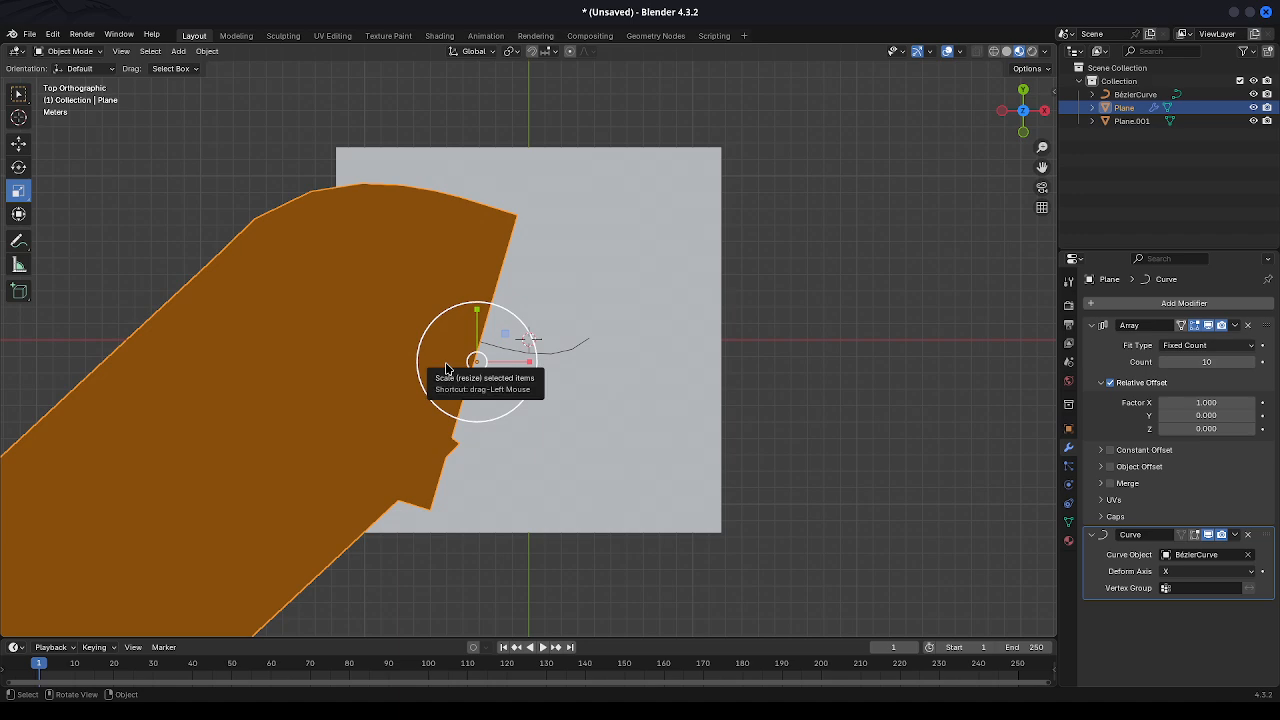
pyautogui.click(446, 369)
pyautogui.hotkey('ctrl', 'z')
pyautogui.hotkey('ctrl', 'z')
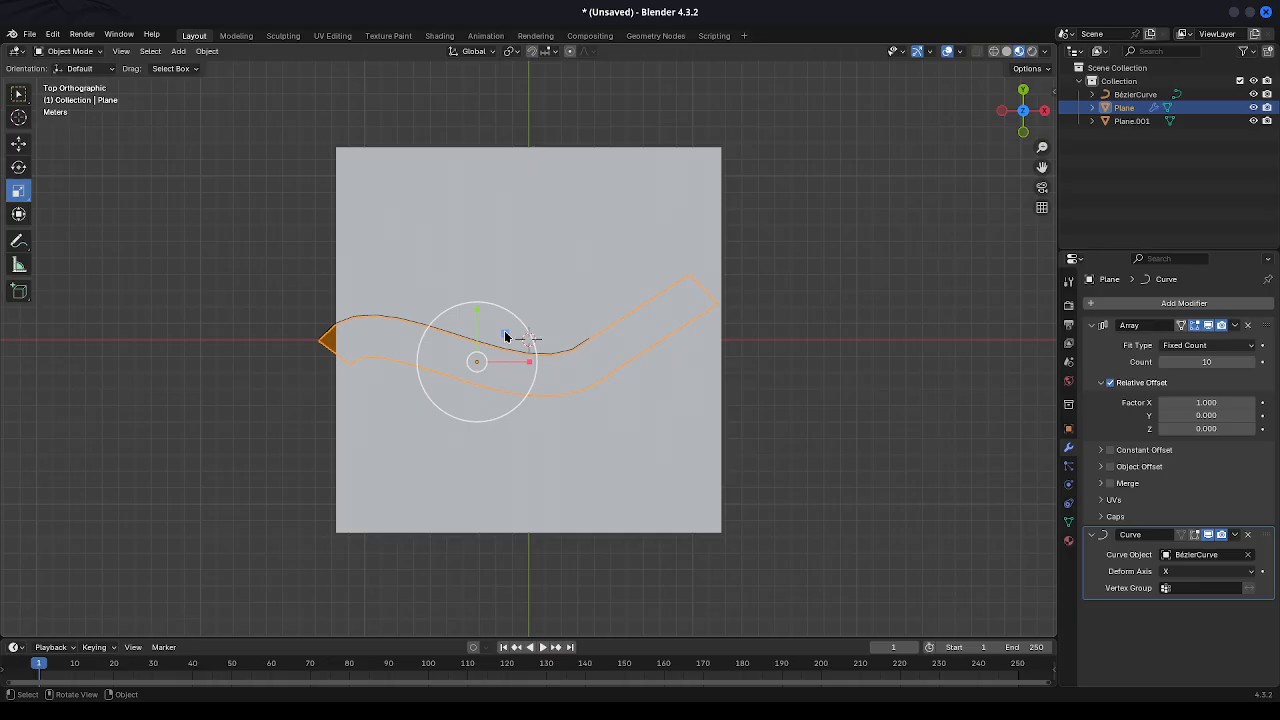
# Move the curved strip slightly in the negative X and positive Y directions over the ground plane.
pyautogui.click(22, 146)
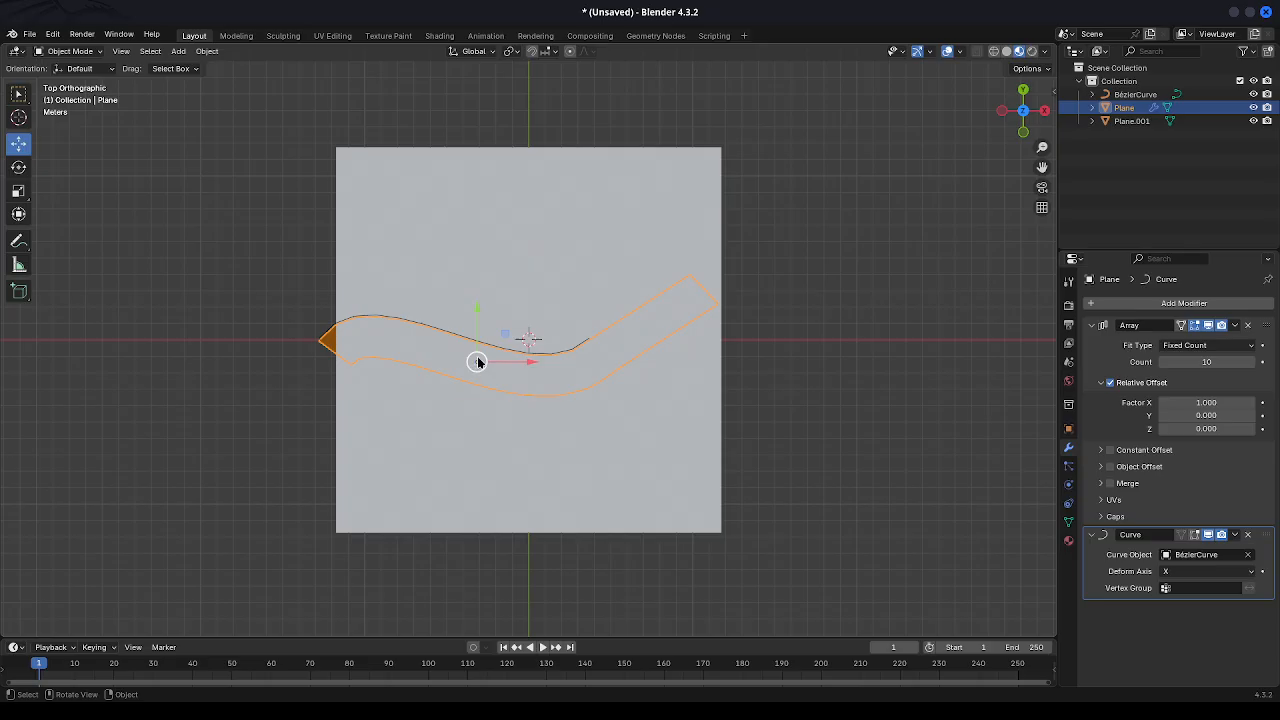
pyautogui.moveTo(477, 360)
pyautogui.mouseDown()
pyautogui.moveTo(493, 359)
pyautogui.moveTo(462, 355)
pyautogui.moveTo(473, 358)
pyautogui.mouseUp()
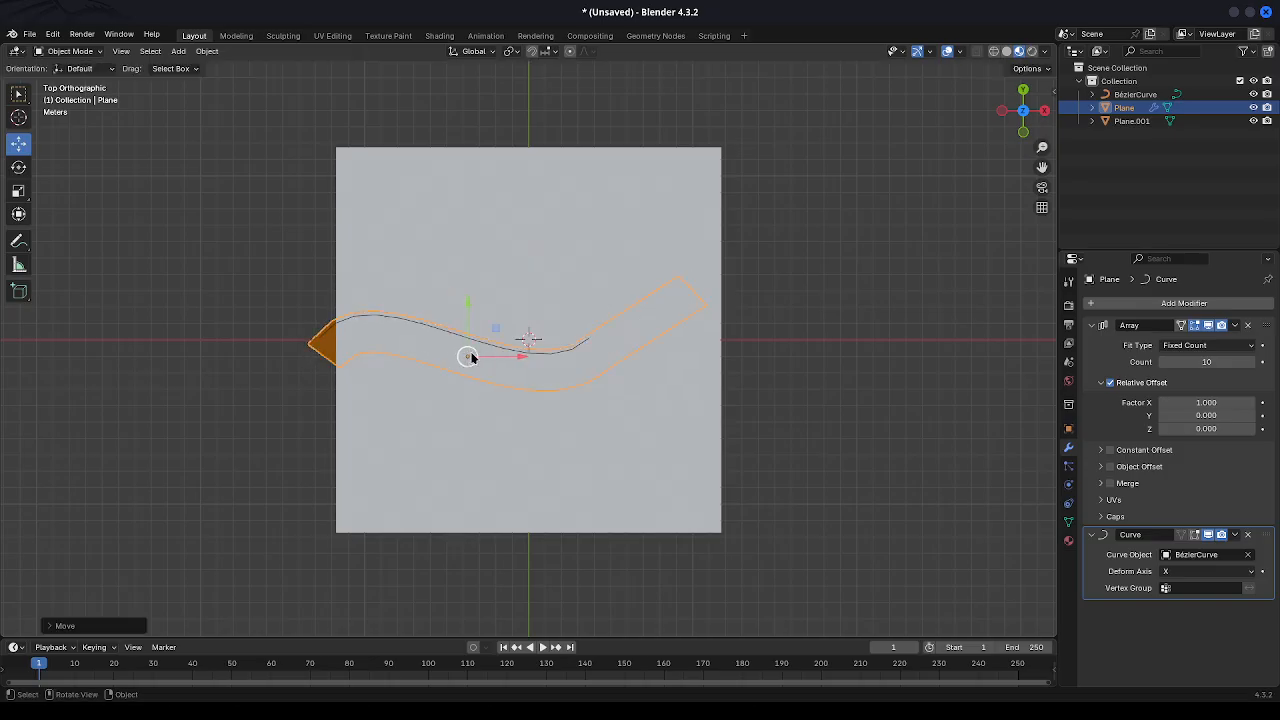
pyautogui.click(692, 299)
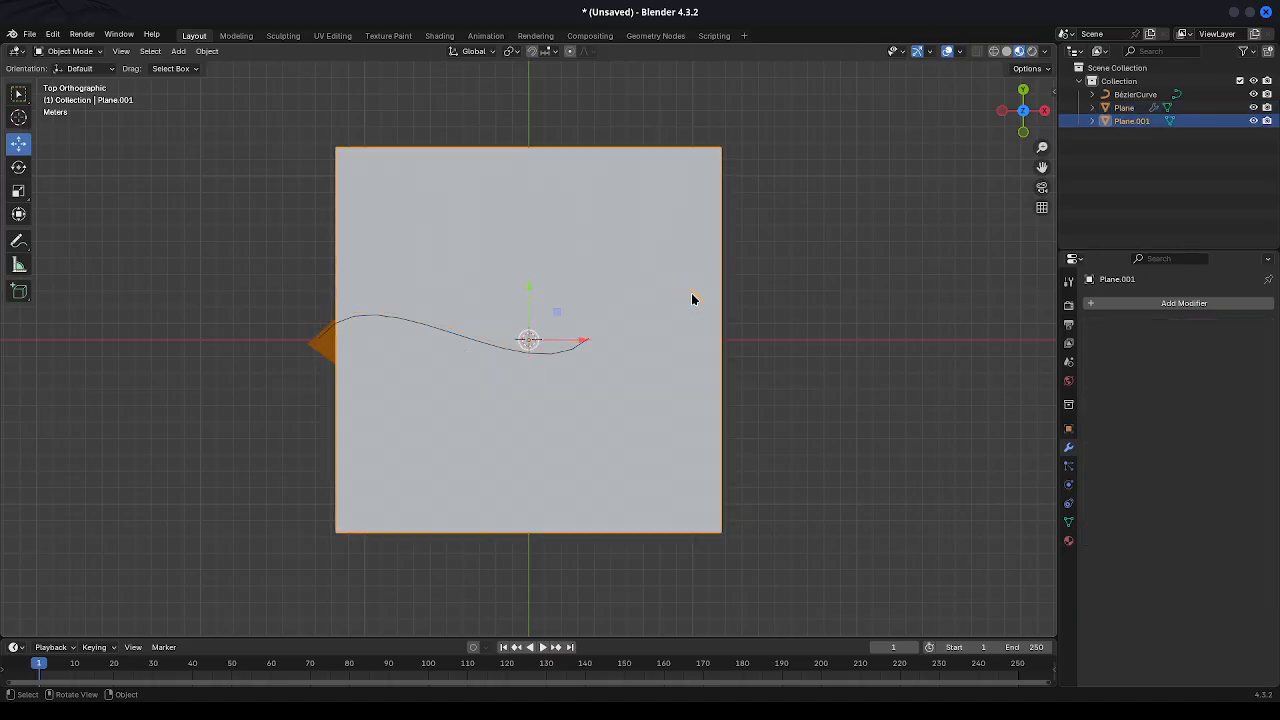
# Set the Array modifier count of the curved strip to 11.
pyautogui.click(391, 333)
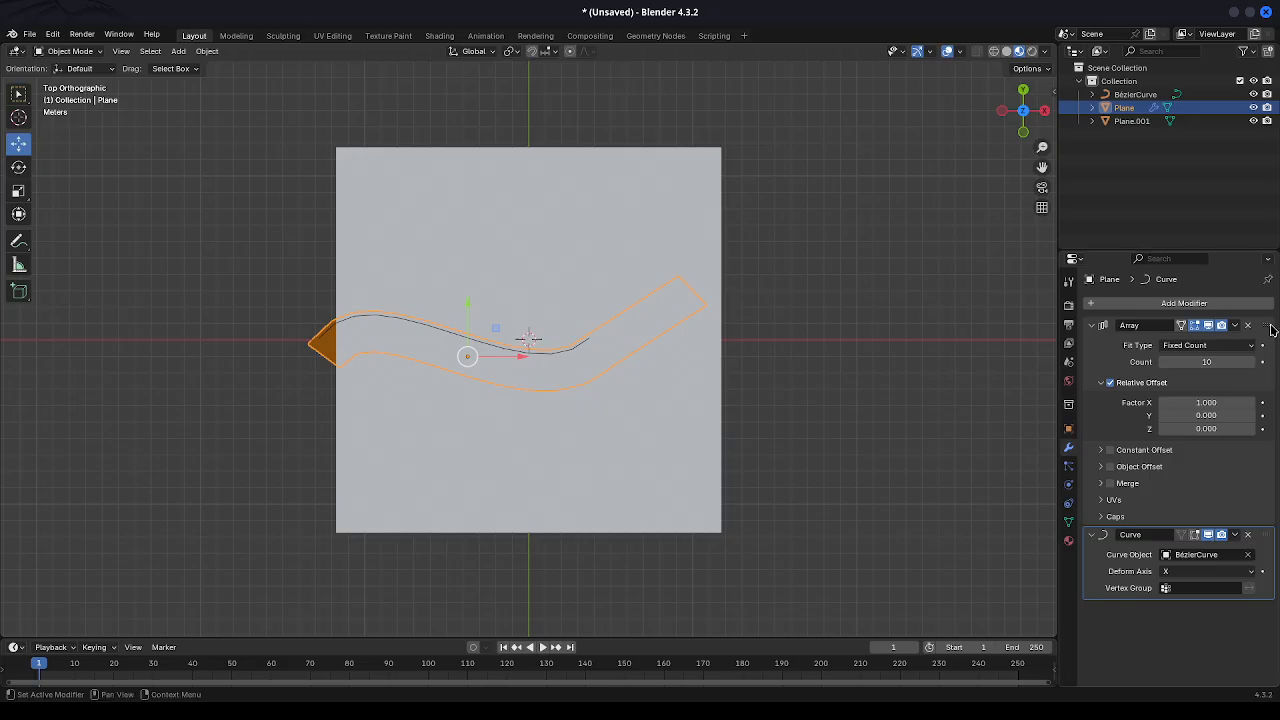
pyautogui.click(1230, 364)
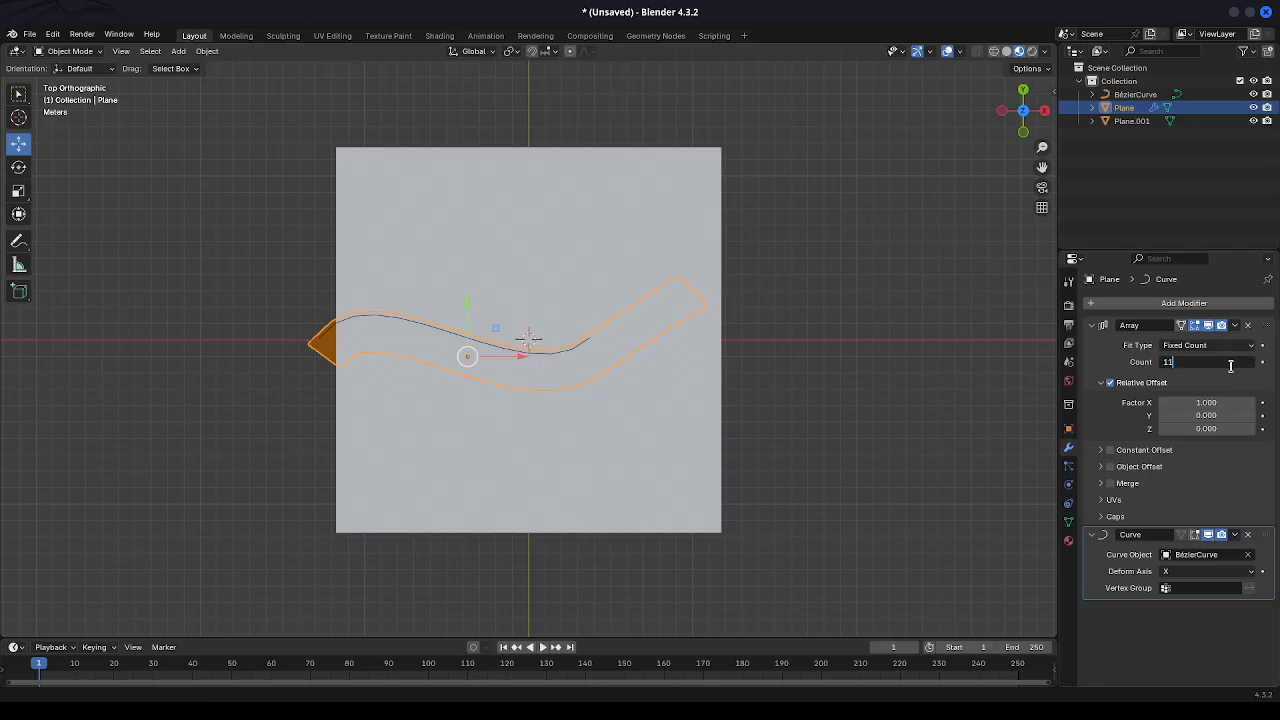
pyautogui.write('11')
pyautogui.press('Return')
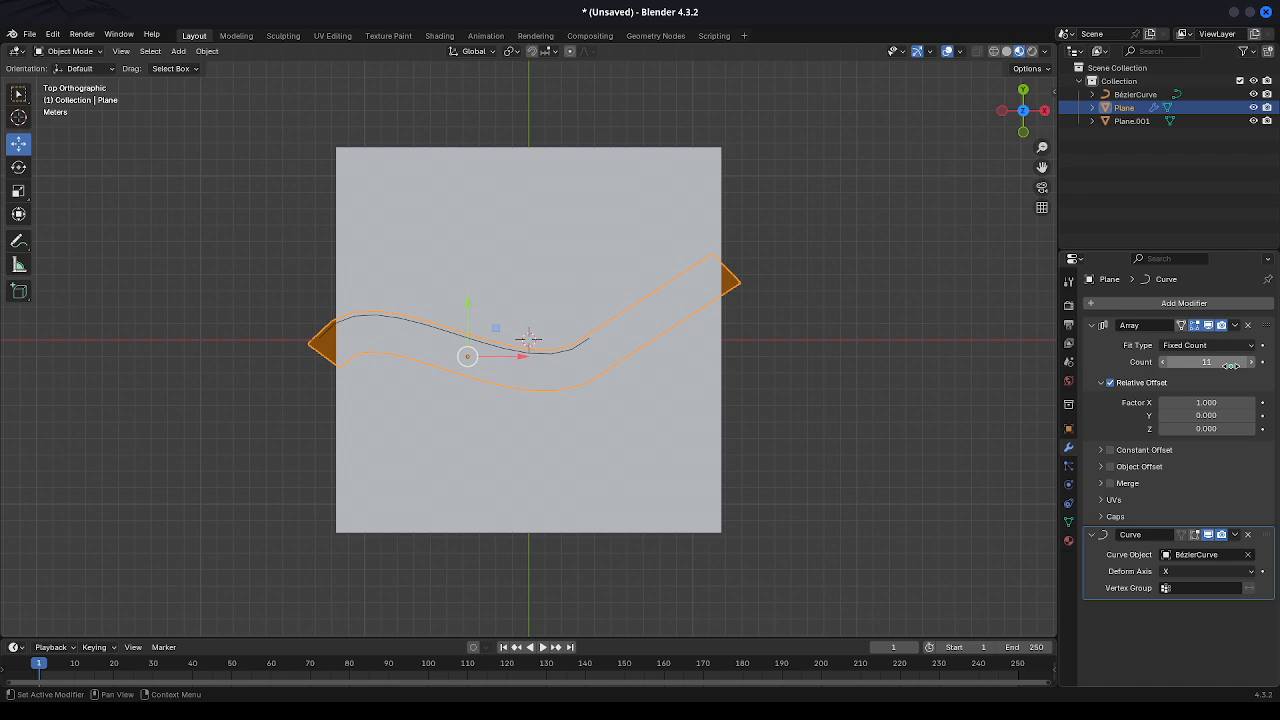
pyautogui.click(930, 292)
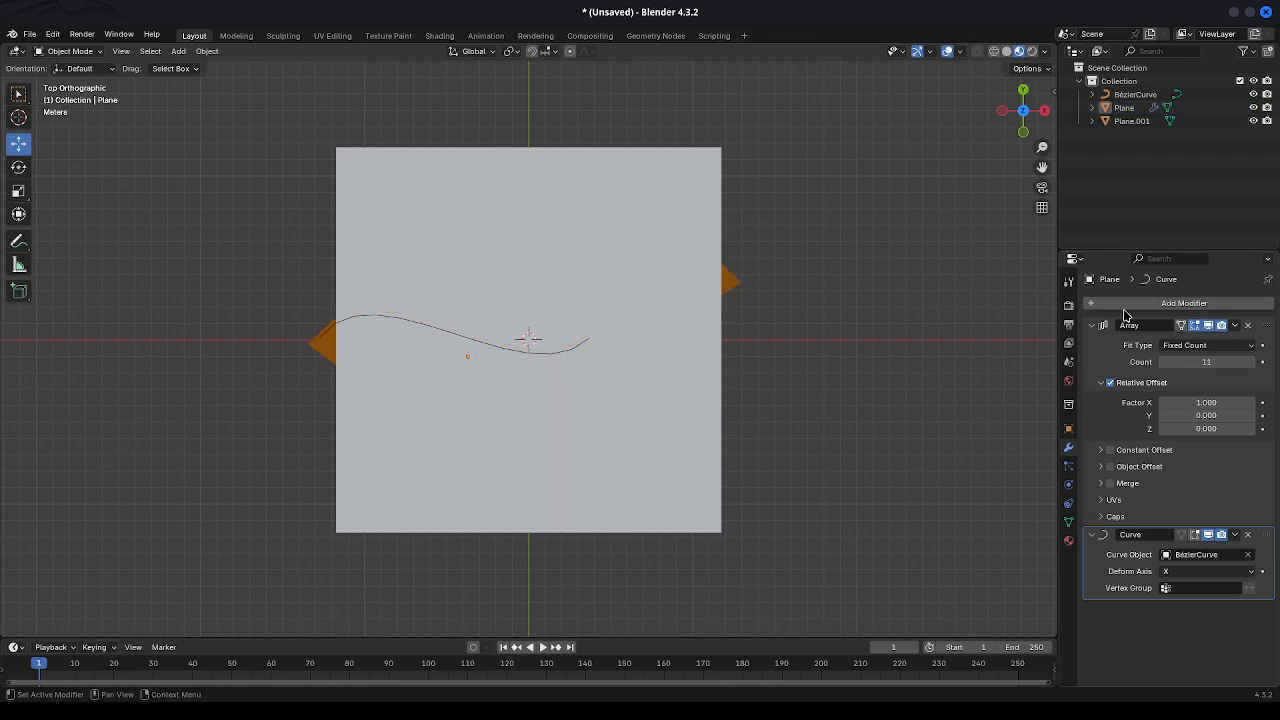
# Add a Shrinkwrap modifier to the curved strip with the ground plane Plane.001 as its target.
pyautogui.click(1094, 306)
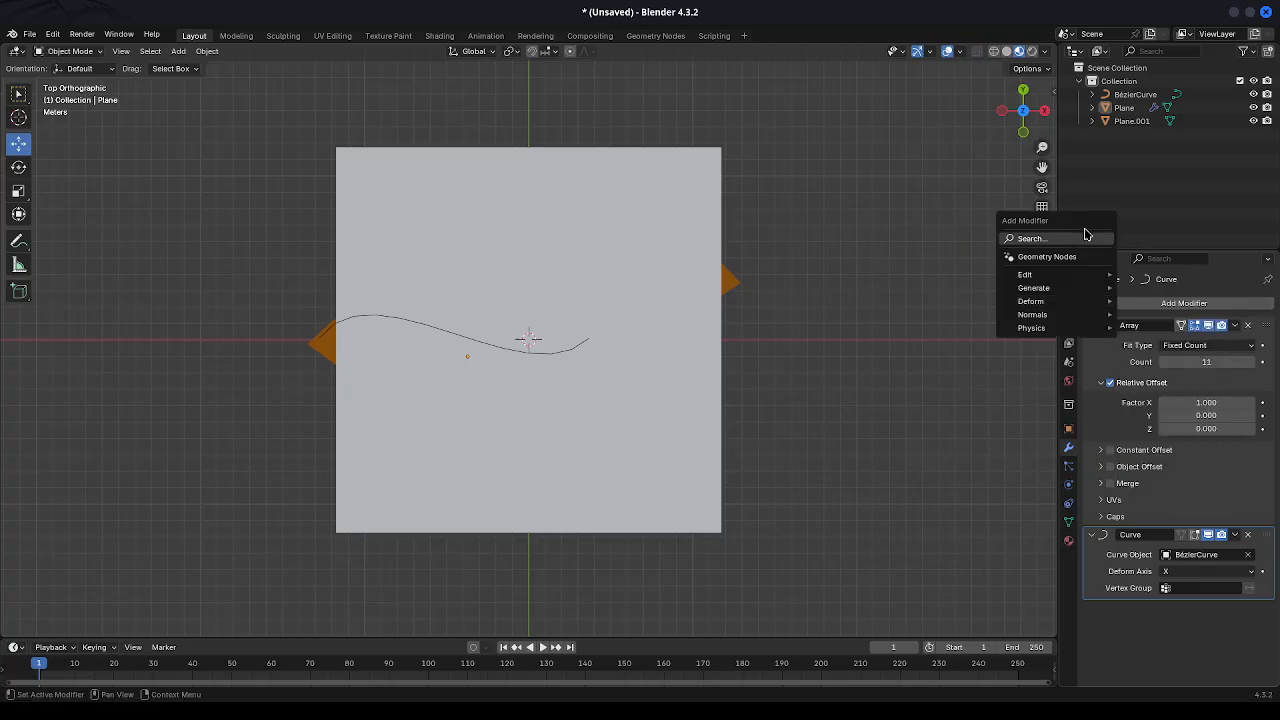
pyautogui.moveTo(1068, 297)
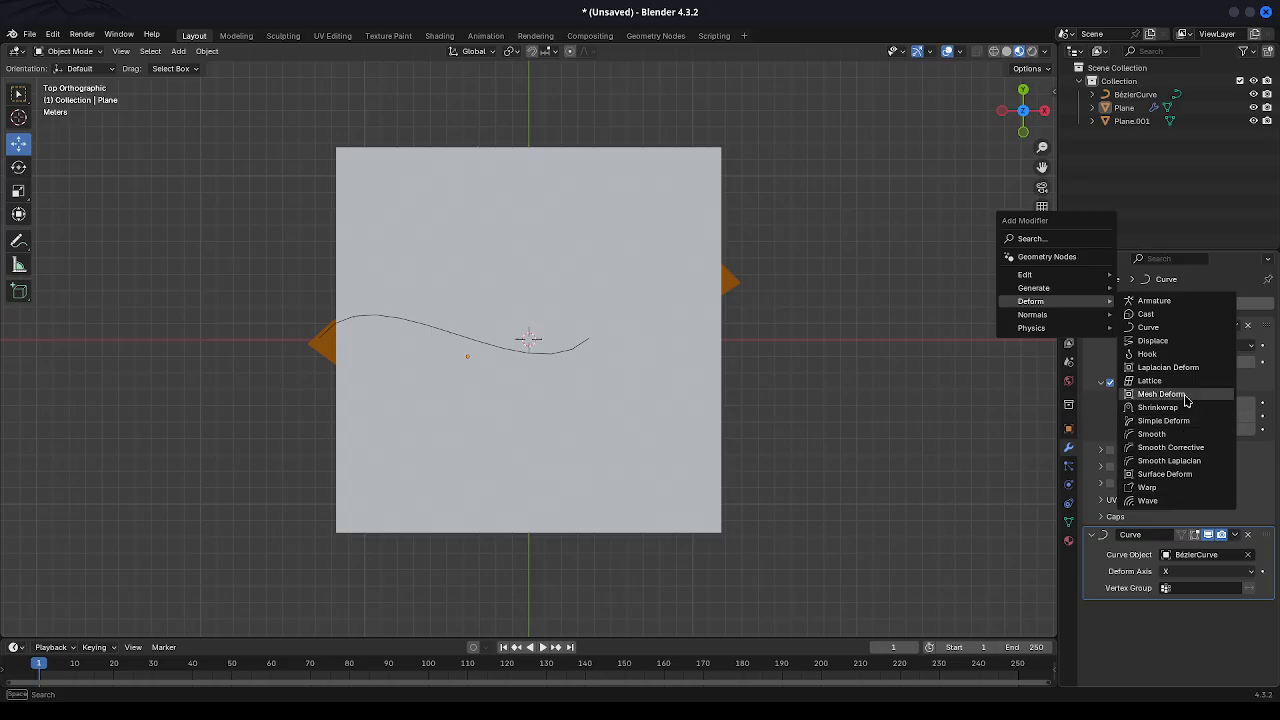
pyautogui.click(1173, 413)
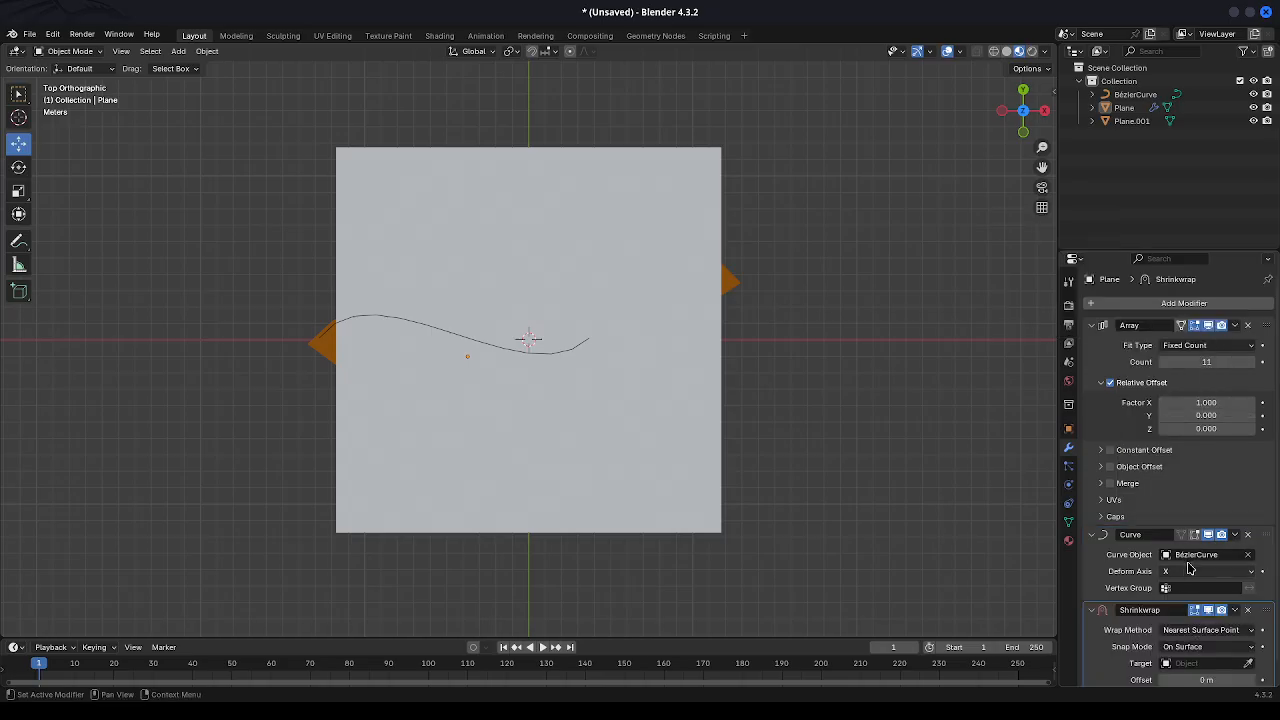
pyautogui.scroll(-1, 1198, 604)
pyautogui.click(1195, 640)
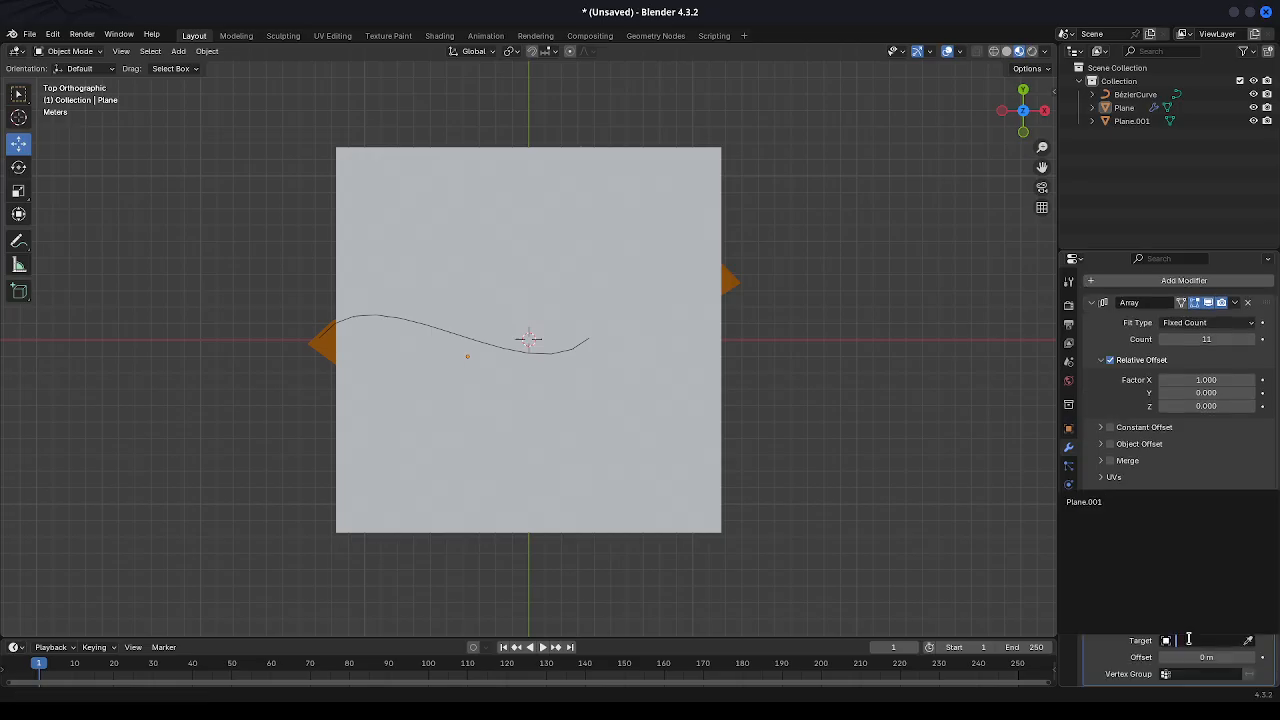
pyautogui.click(1078, 503)
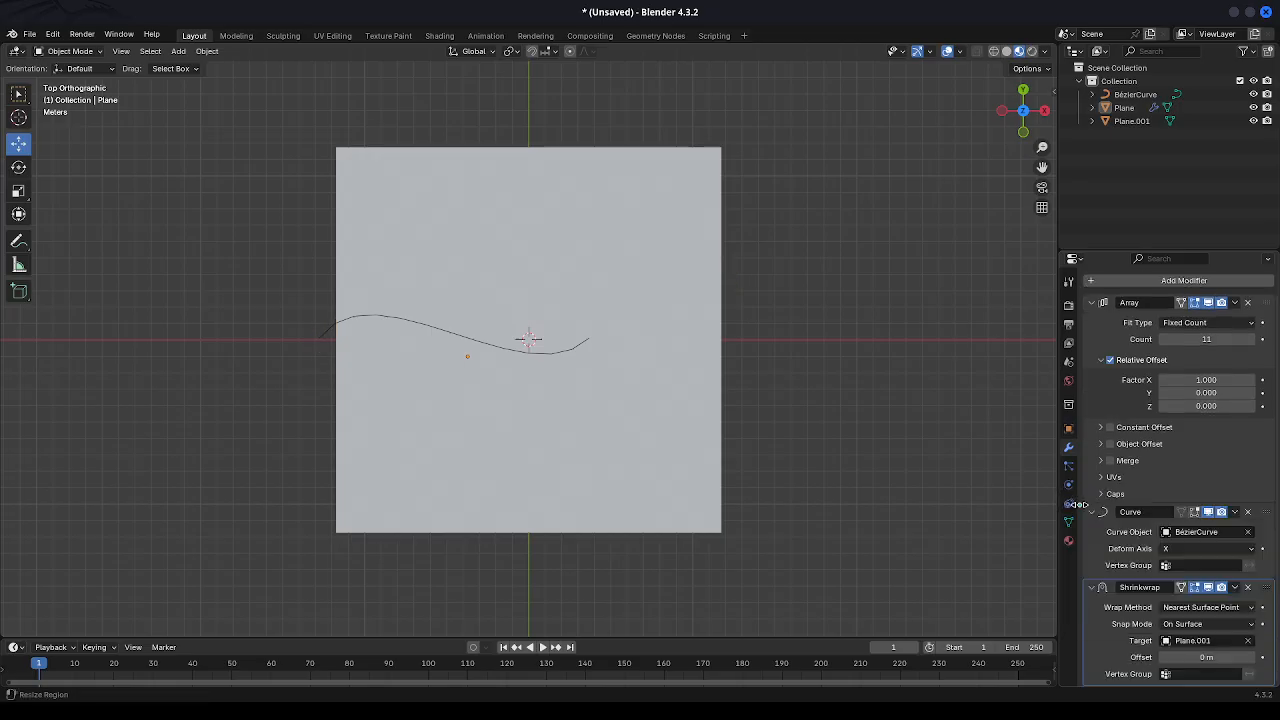
# Set the Shrinkwrap offset of the curved strip to -0.1 m.
pyautogui.click(1200, 656)
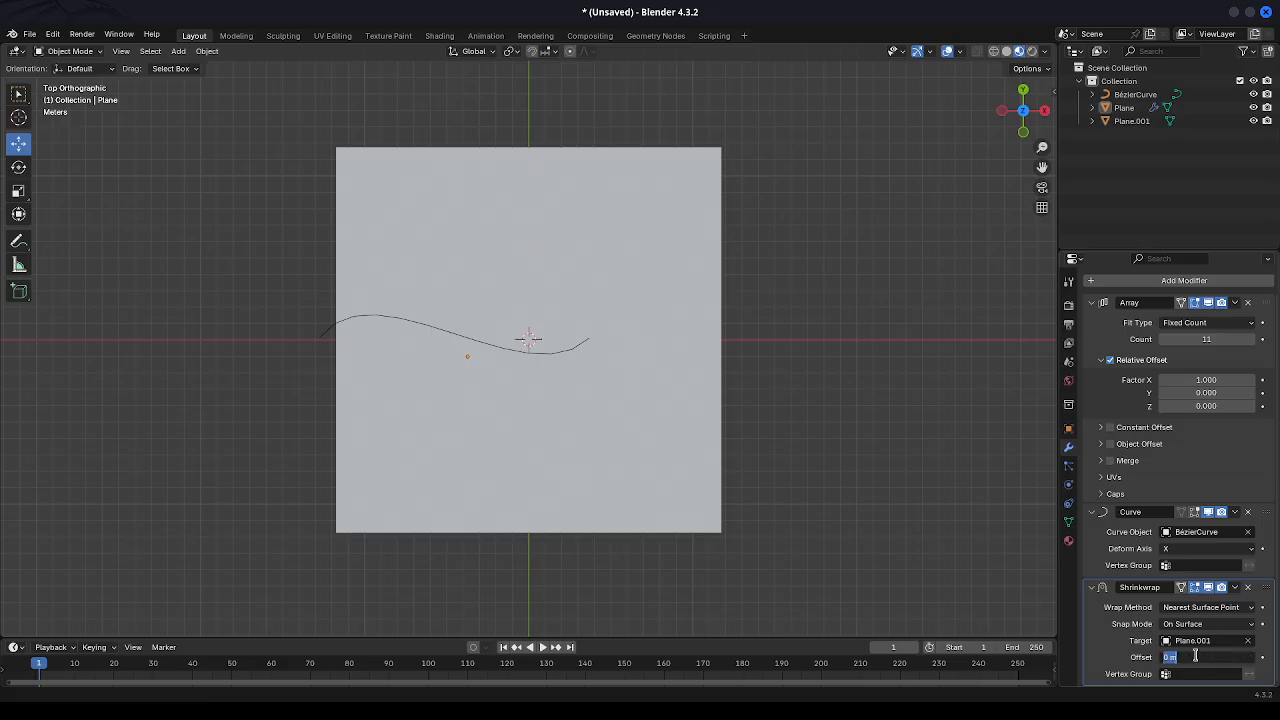
pyautogui.press('BackSpace')
pyautogui.press('BackSpace')
pyautogui.press('Return')
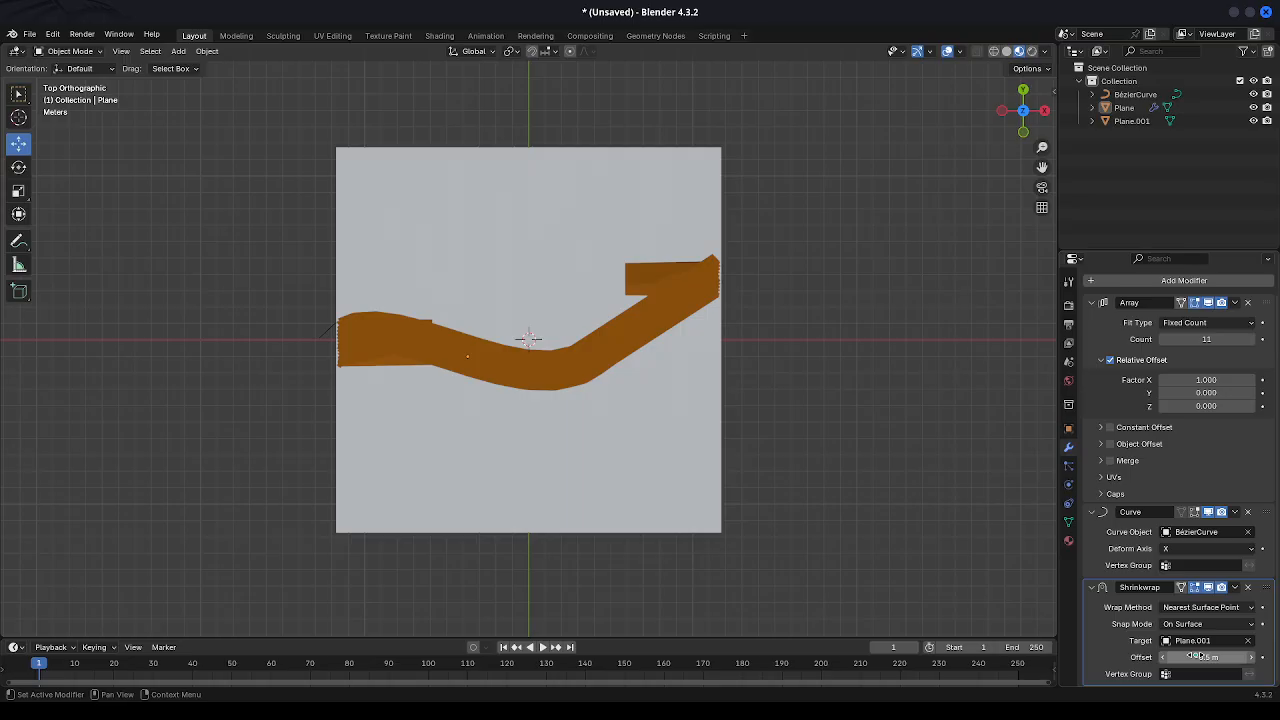
pyautogui.click(1197, 656)
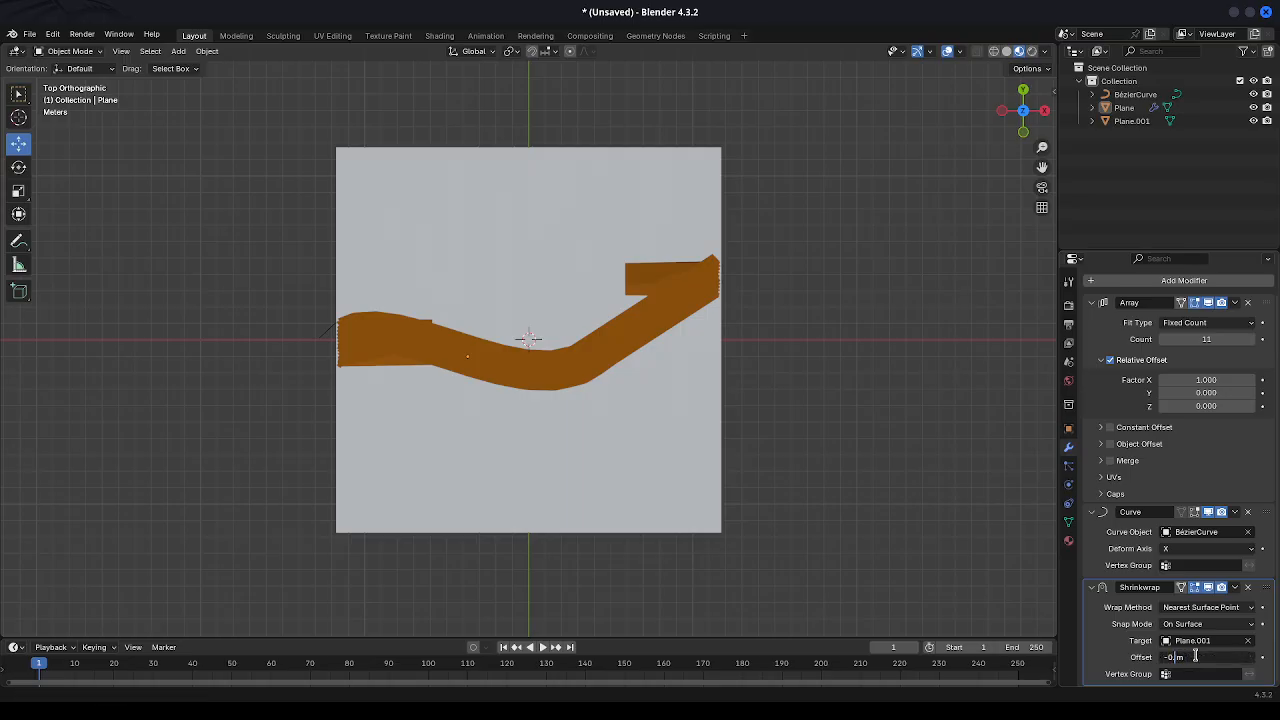
pyautogui.press('Return')
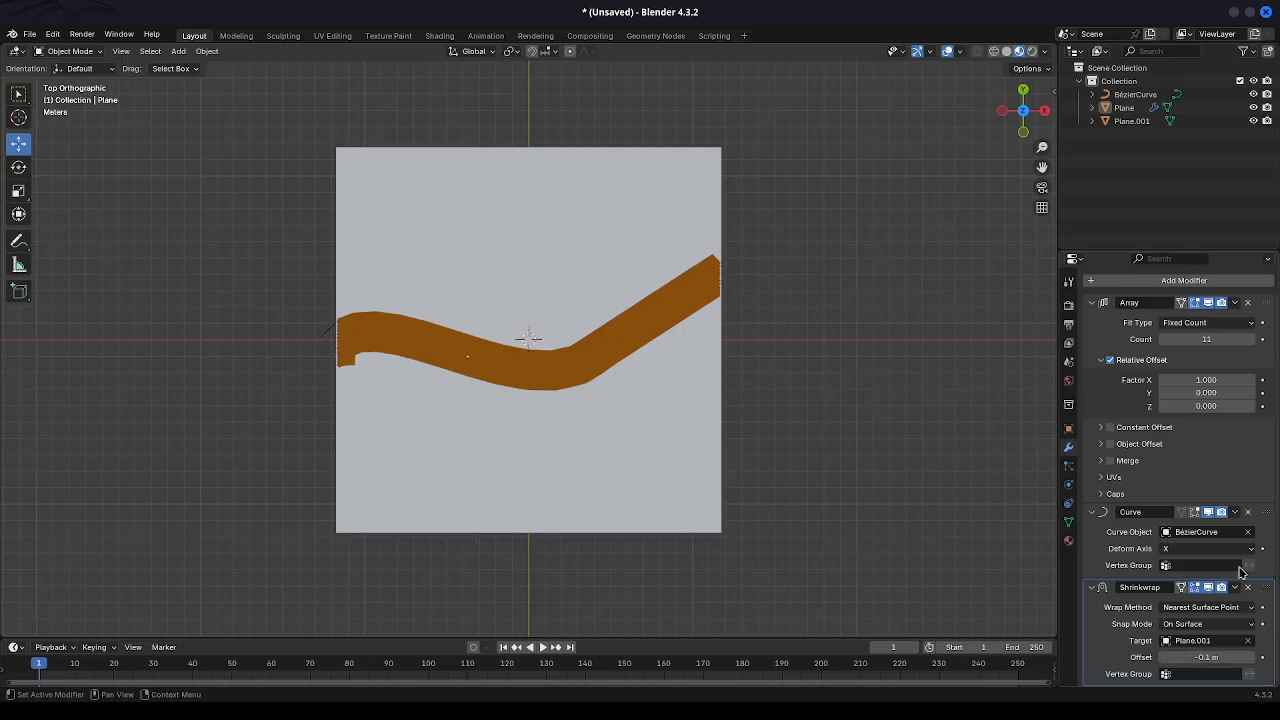
# Set the Array modifier count of the curved strip to 10.
pyautogui.click(1211, 339)
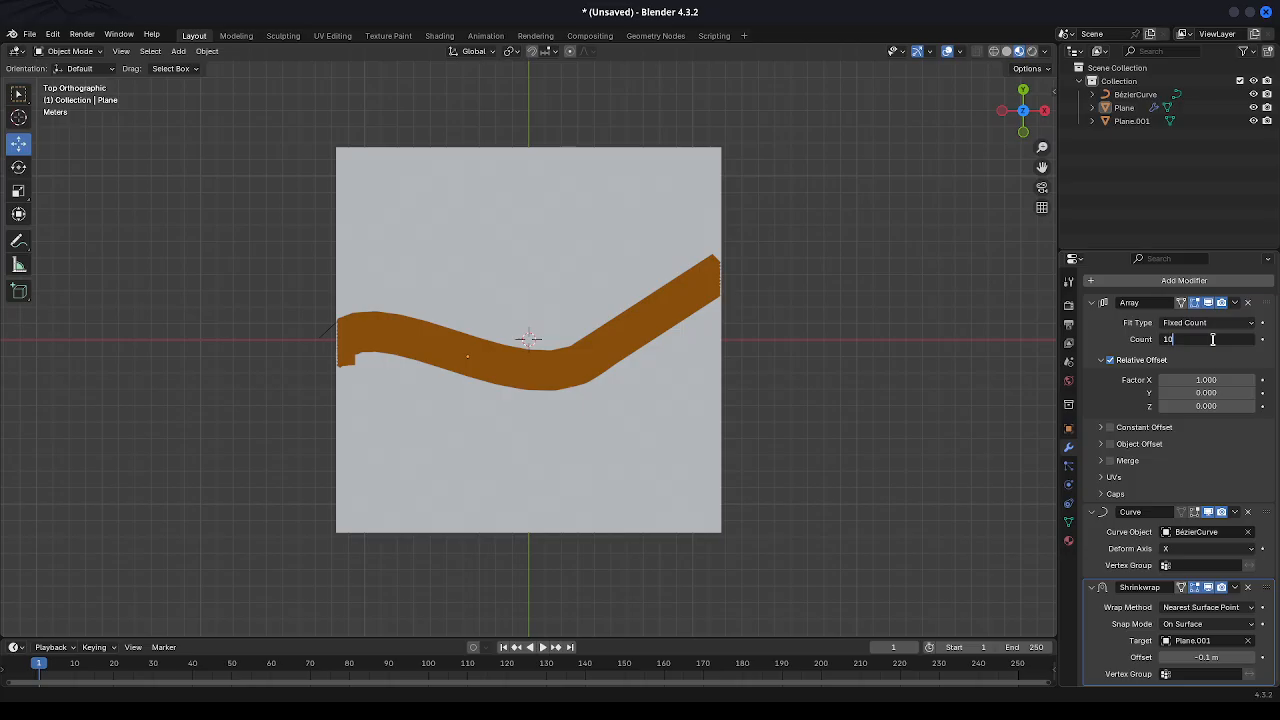
pyautogui.write('10')
pyautogui.press('Return')
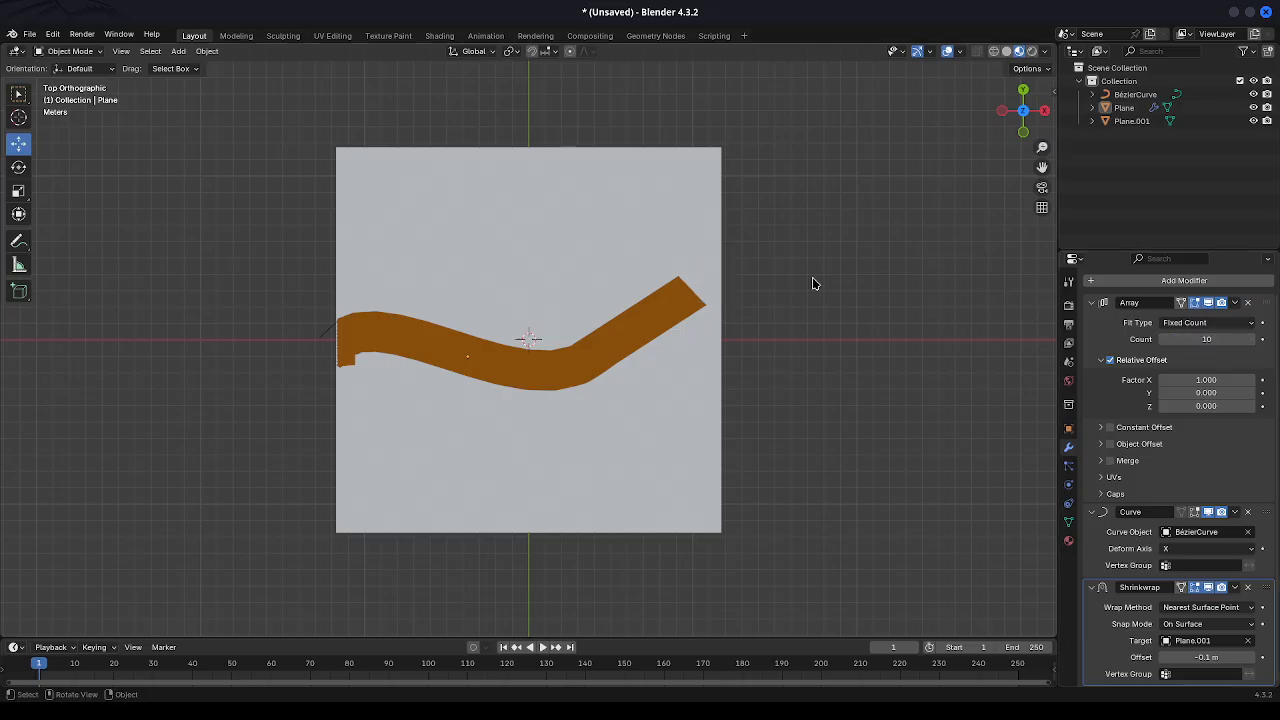
# Move the curved strip in the positive X direction so its far end meets the ground plane's edge.
pyautogui.click(623, 345)
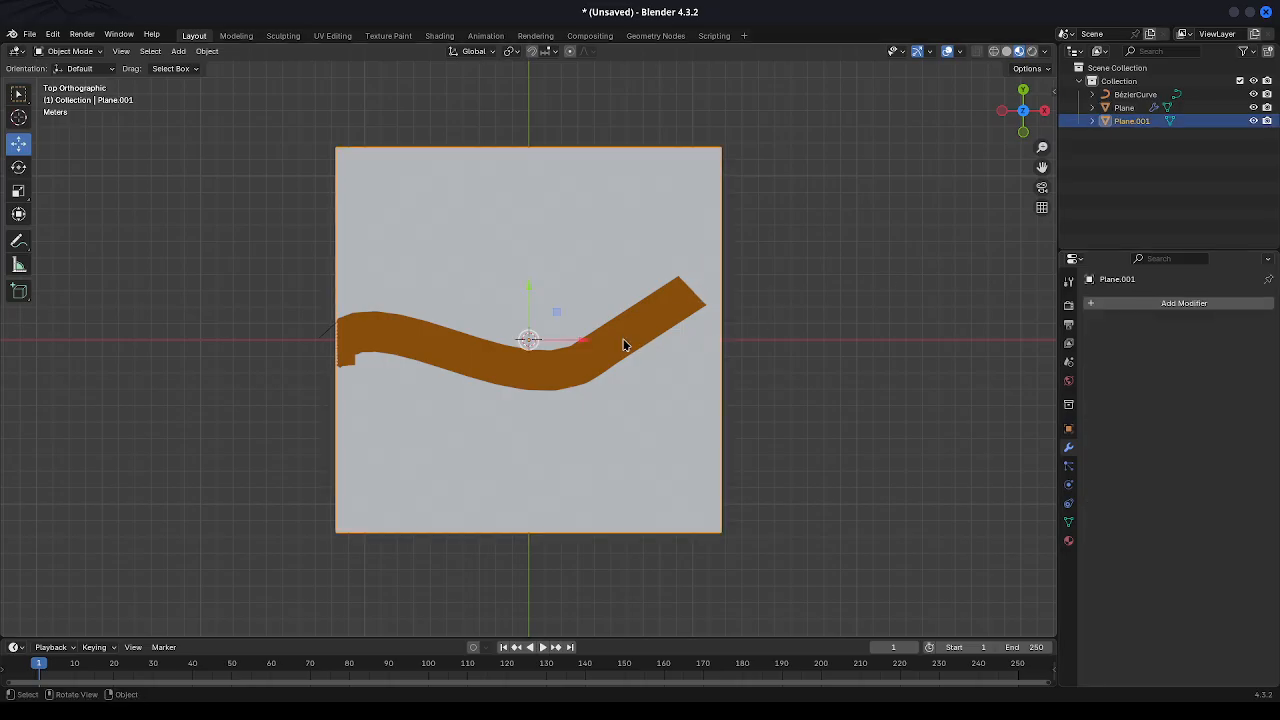
pyautogui.click(623, 345)
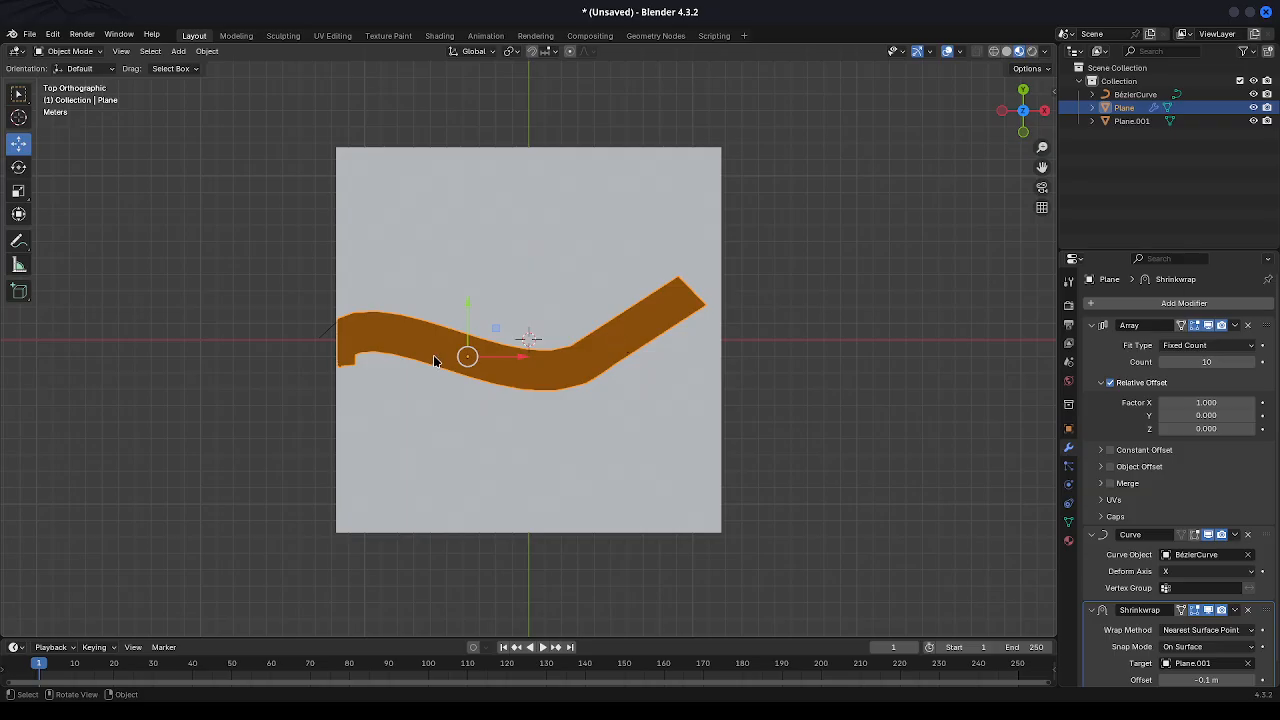
pyautogui.moveTo(465, 357); pyautogui.dragTo(487, 357)
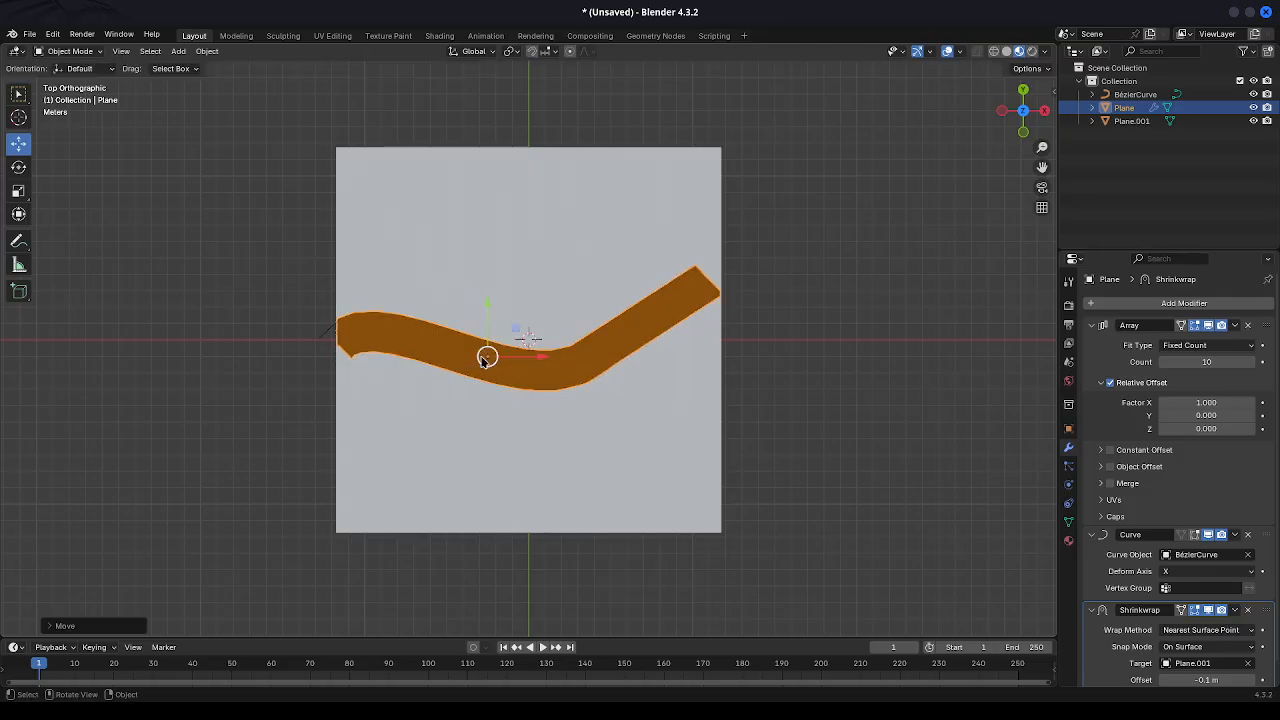
pyautogui.click(697, 253)
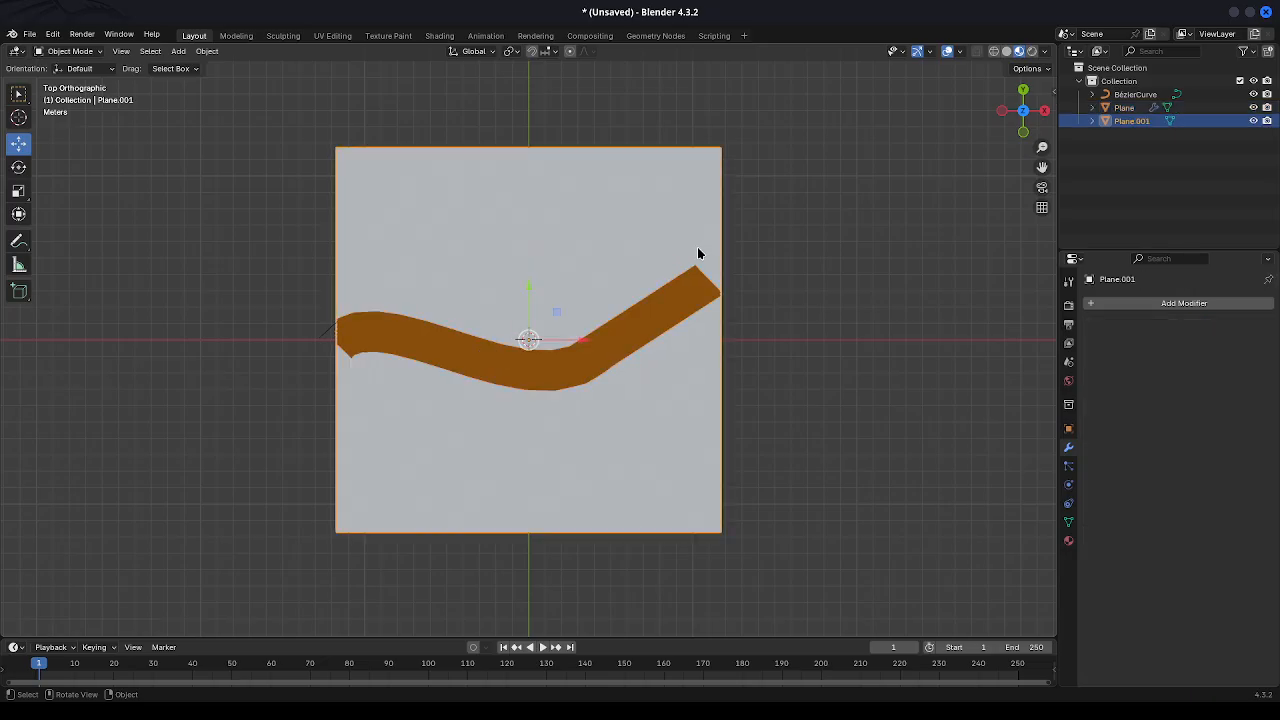
pyautogui.click(698, 302)
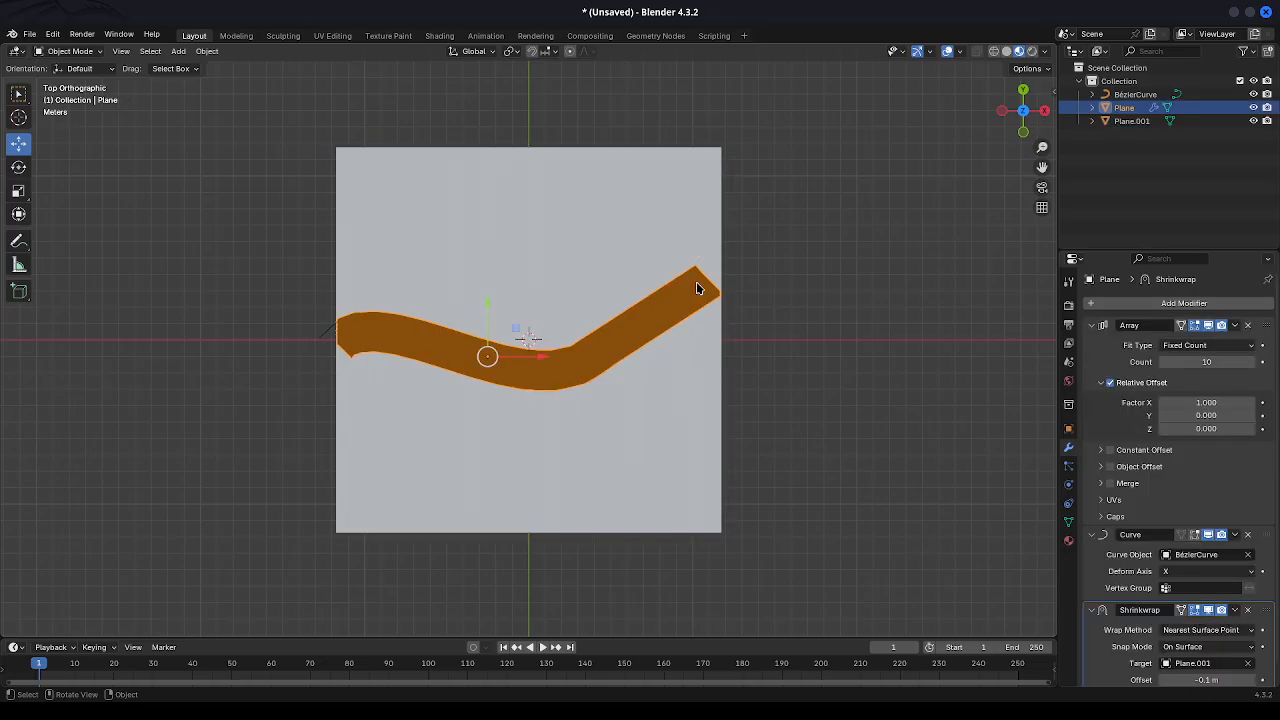
pyautogui.moveTo(489, 361); pyautogui.dragTo(492, 357)
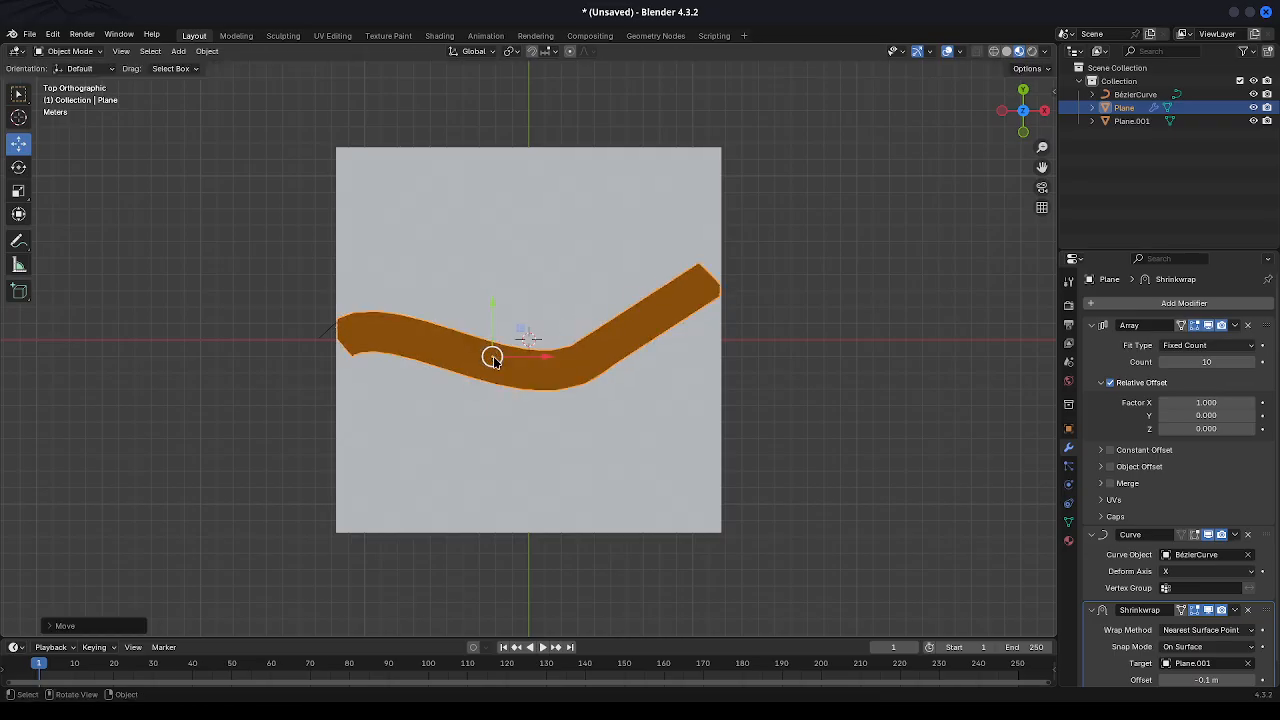
pyautogui.click(338, 341)
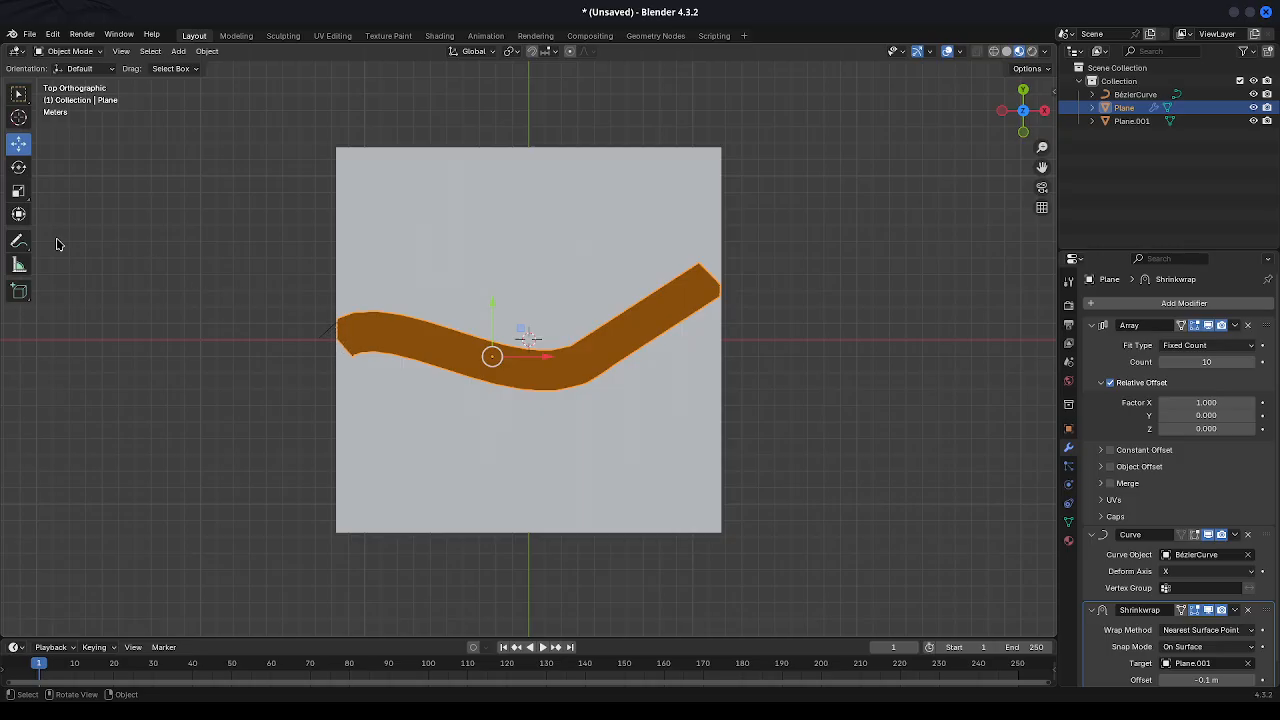
pyautogui.press('Tab')
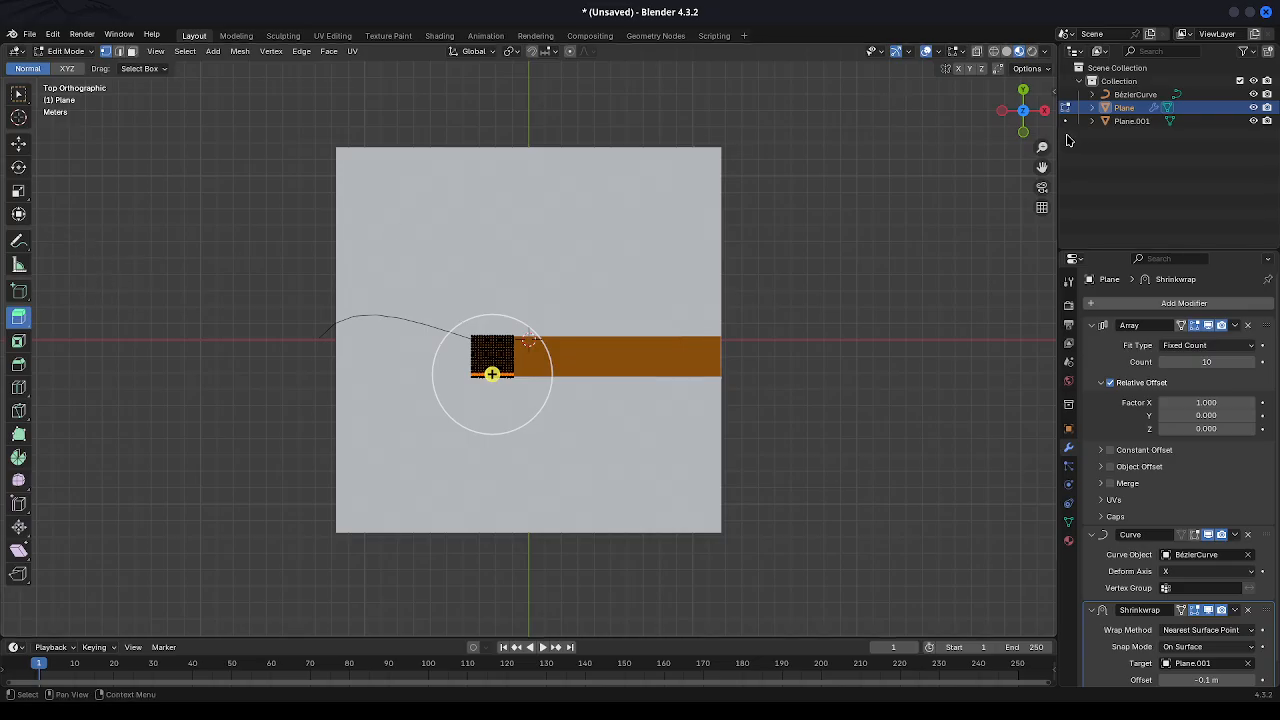
pyautogui.click(1003, 112)
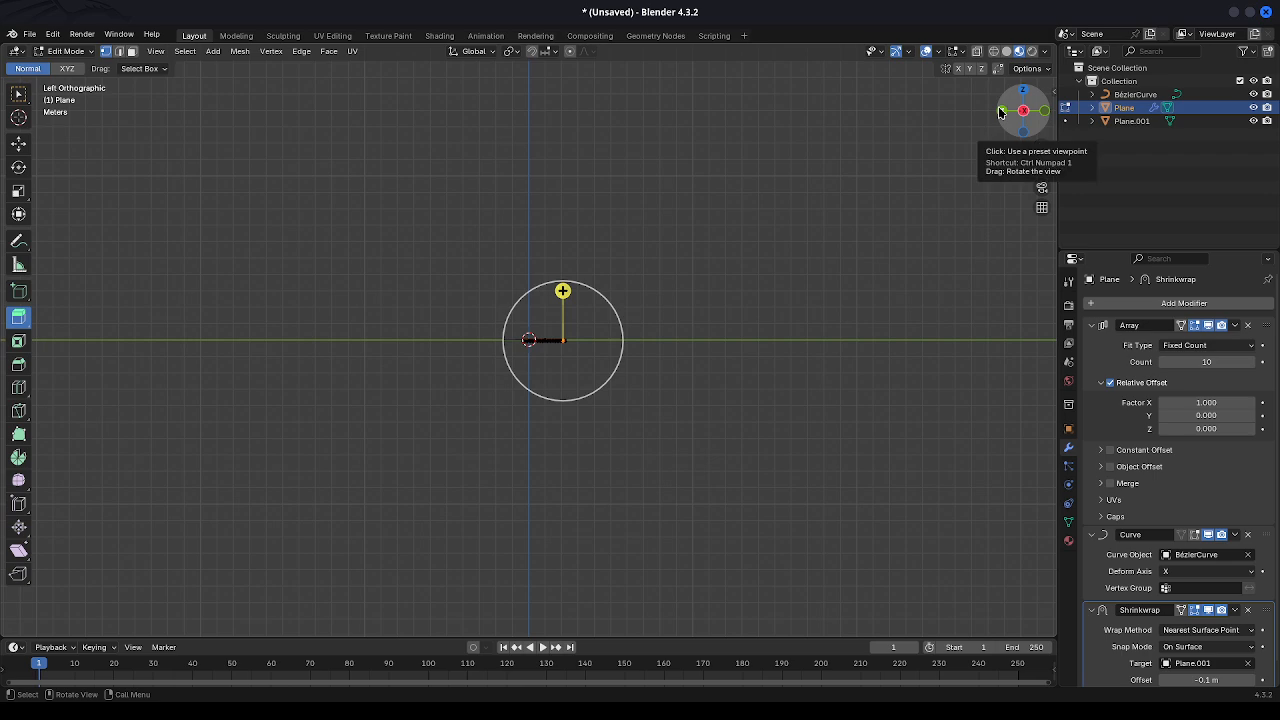
pyautogui.press('Tab')
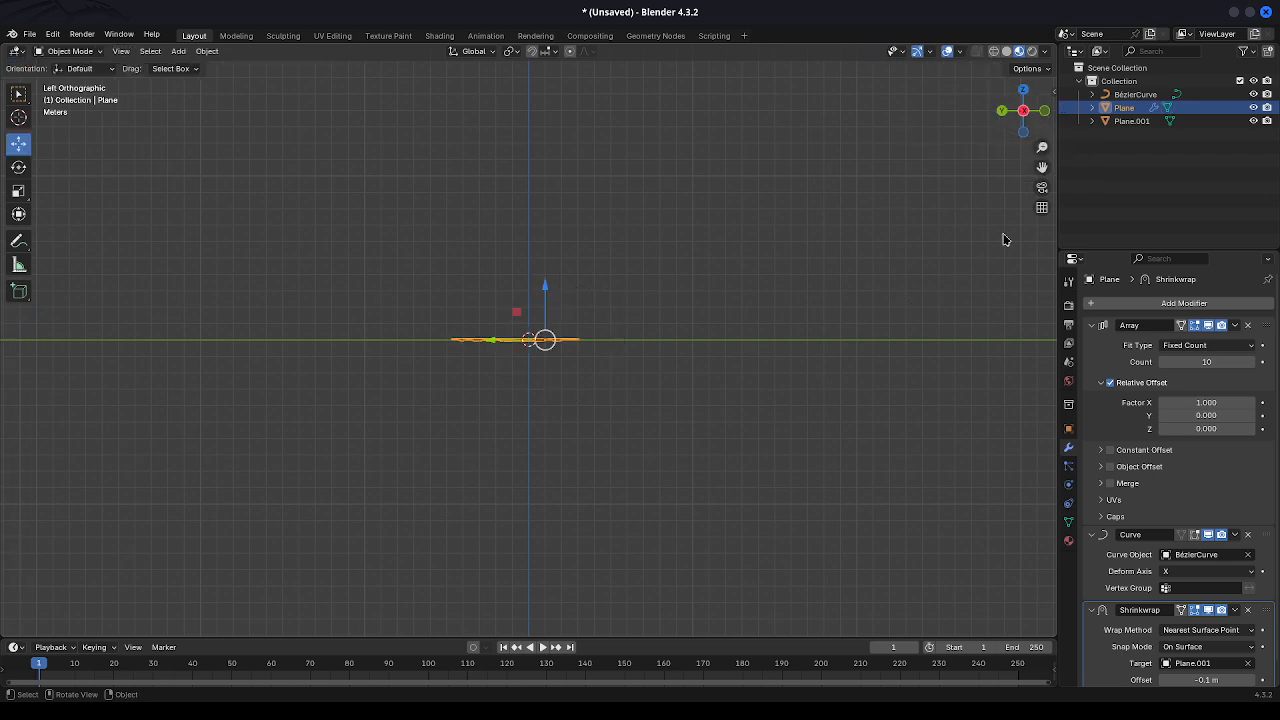
pyautogui.click(1021, 98)
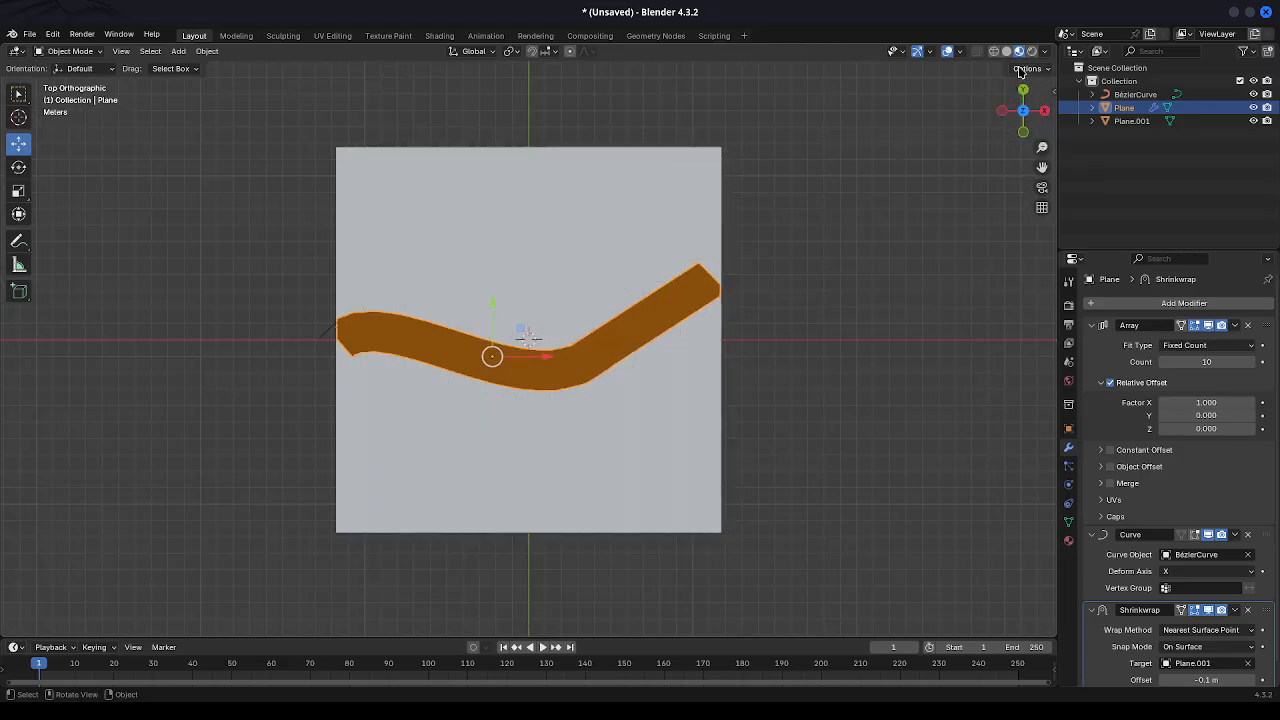
pyautogui.moveTo(1016, 100)
pyautogui.mouseDown()
pyautogui.moveTo(1012, 112)
pyautogui.moveTo(1028, 112)
pyautogui.moveTo(1004, 112)
pyautogui.moveTo(1016, 110)
pyautogui.mouseUp()
# Add a particle system of type Hair to the ground plane Plane.001.
pyautogui.click(712, 224)
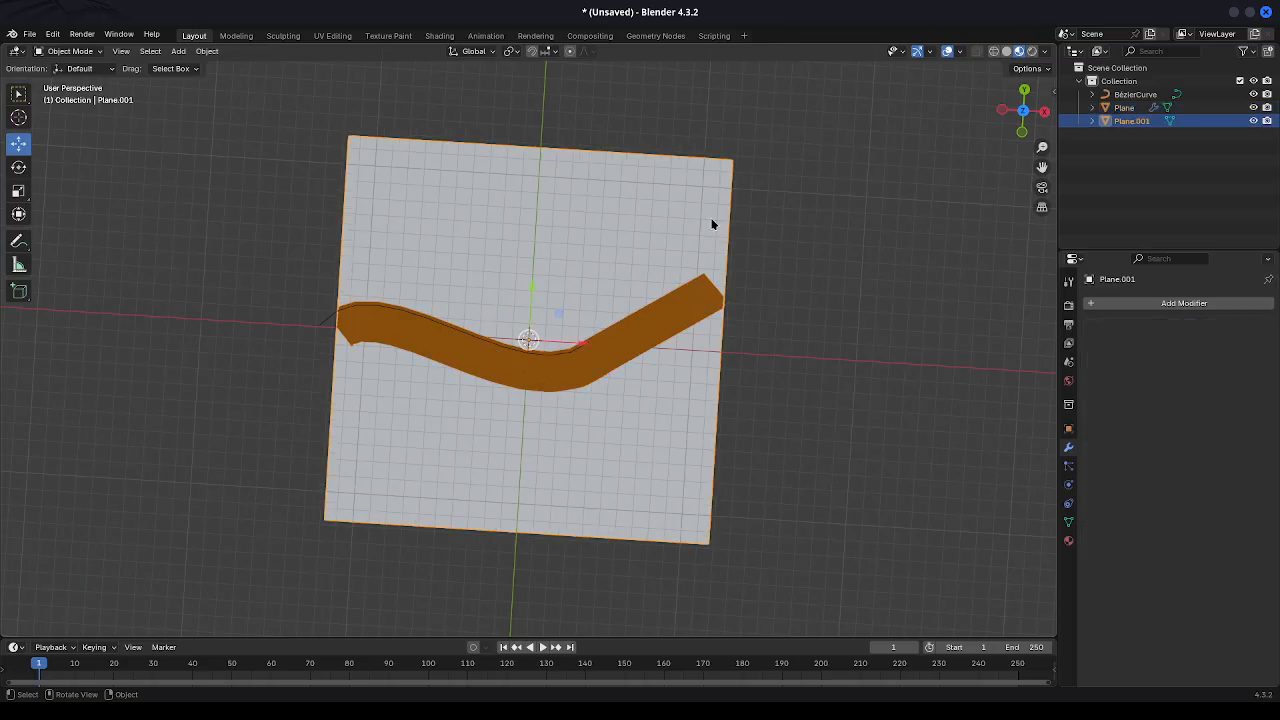
pyautogui.click(1068, 467)
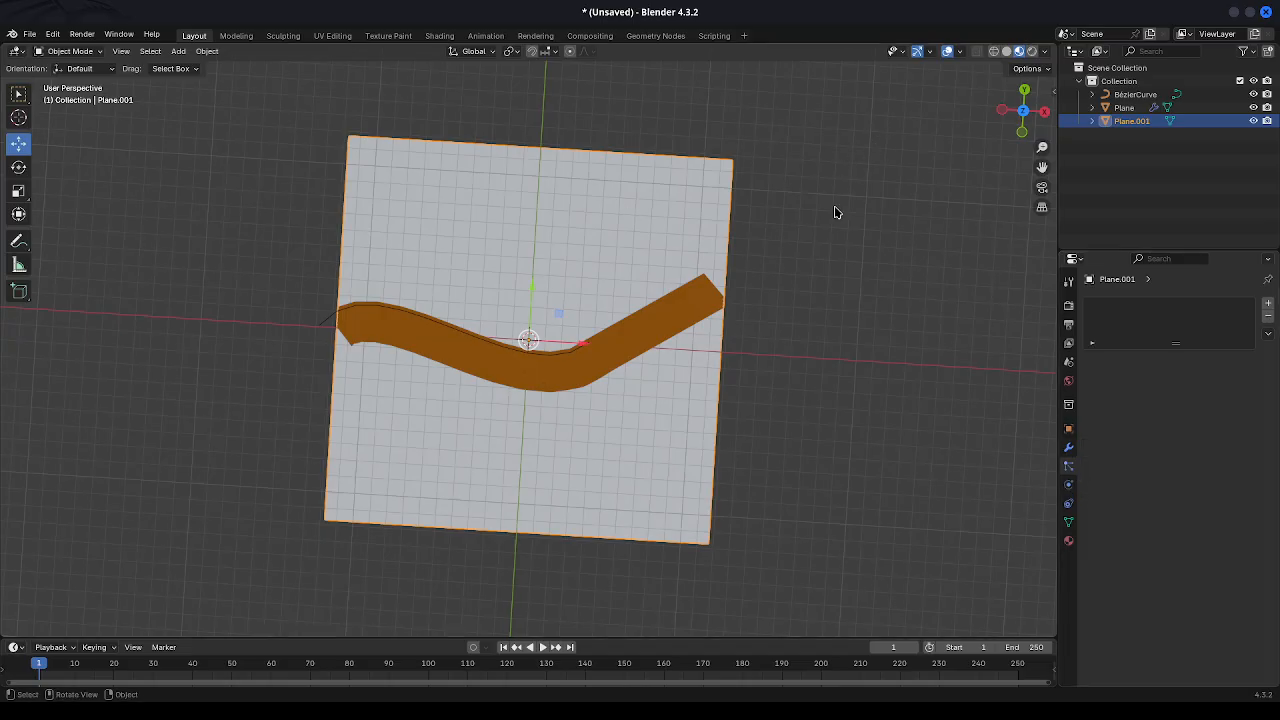
pyautogui.scroll(-1, 836, 212)
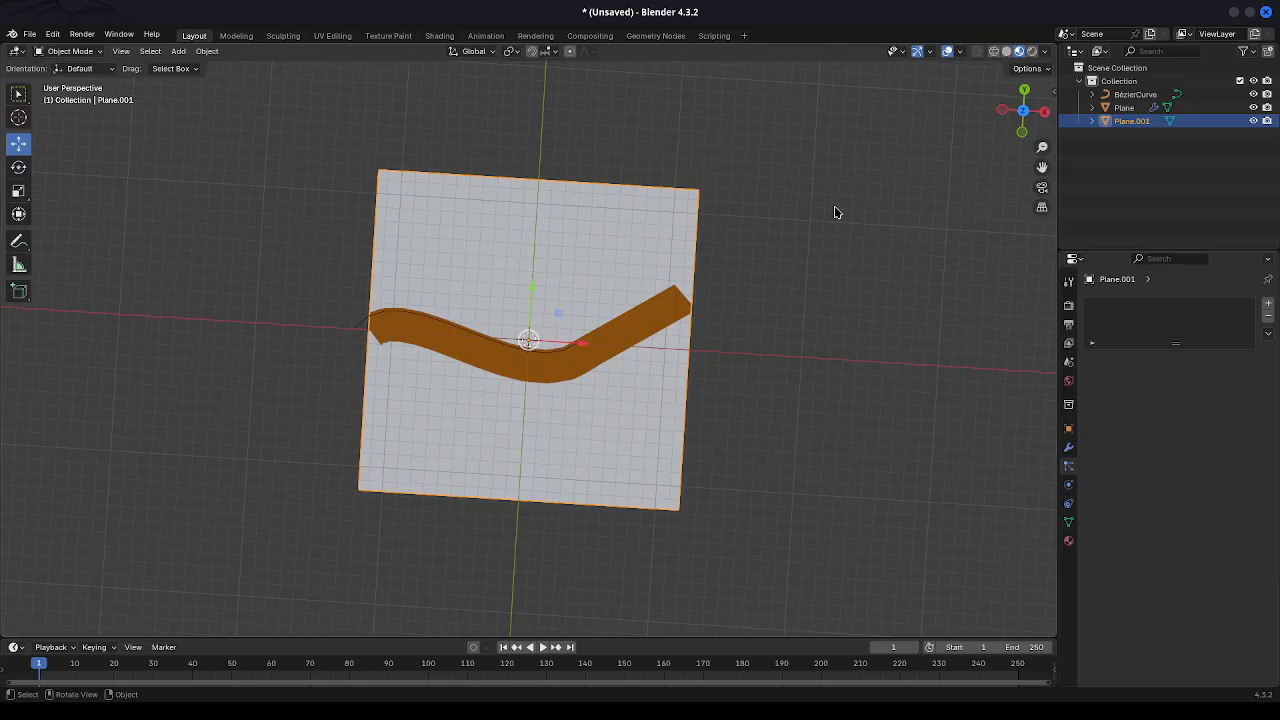
pyautogui.click(1123, 108)
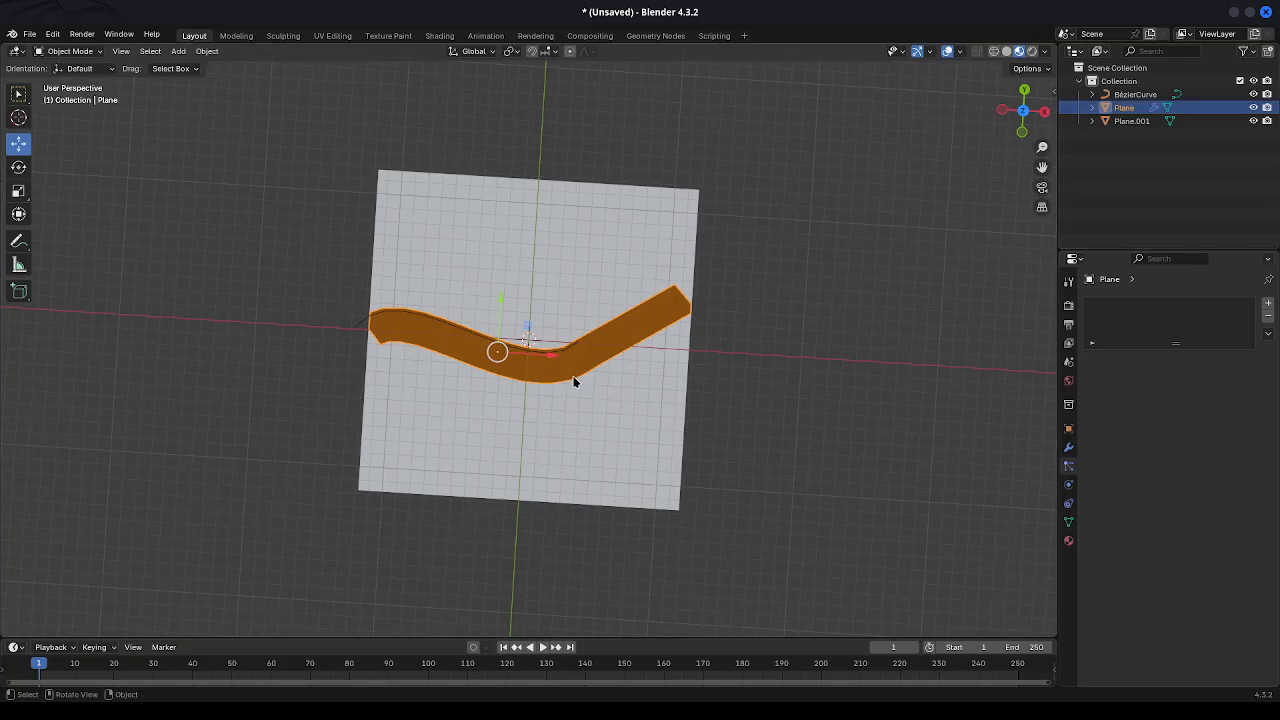
pyautogui.click(619, 209)
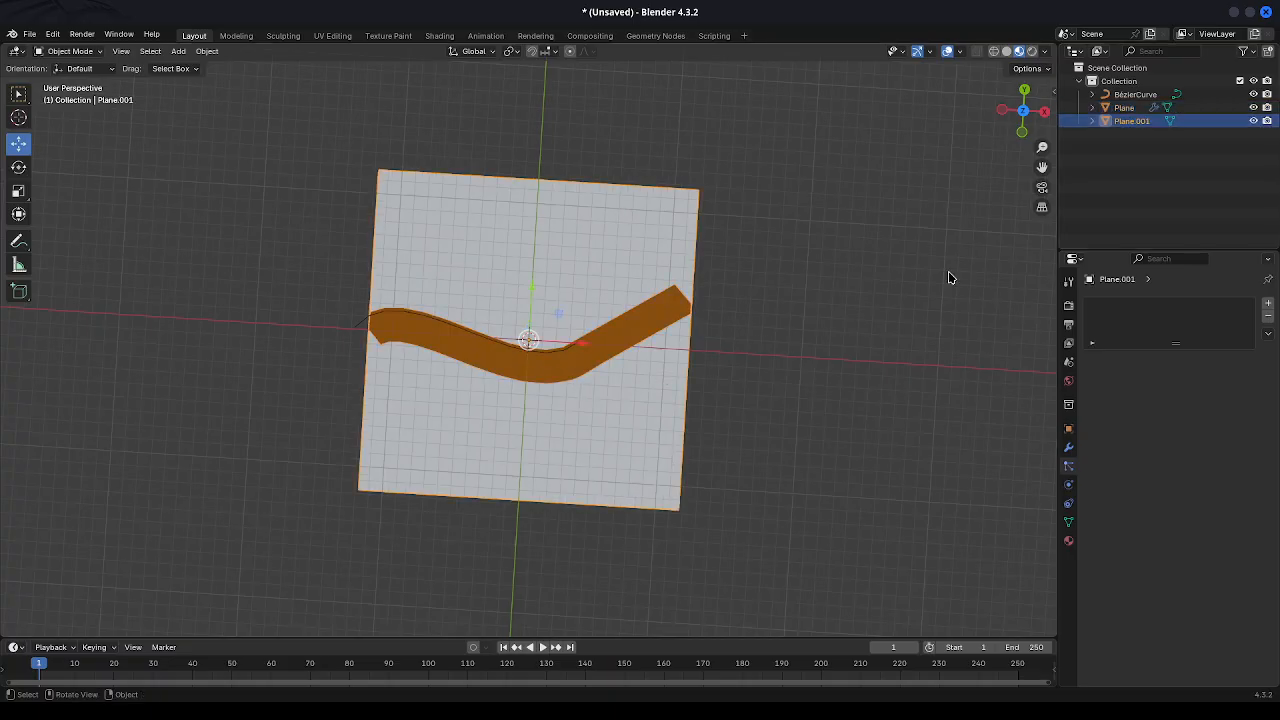
pyautogui.click(1069, 485)
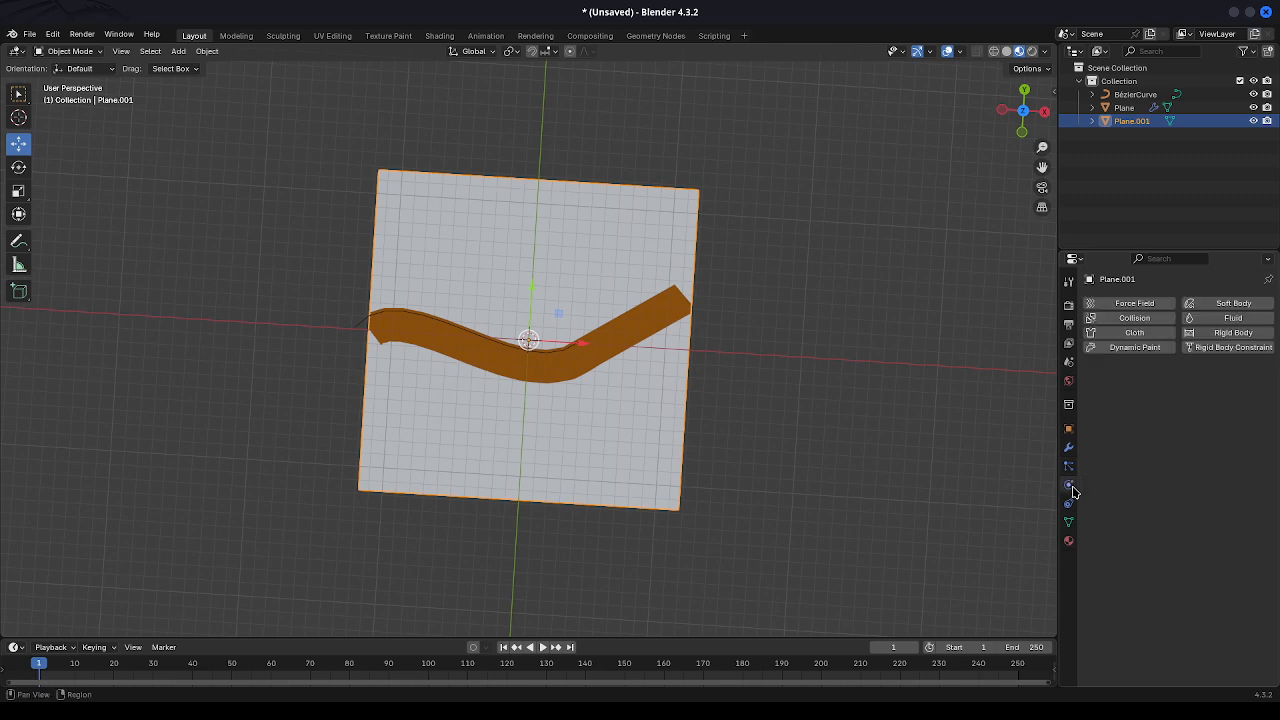
pyautogui.click(1069, 466)
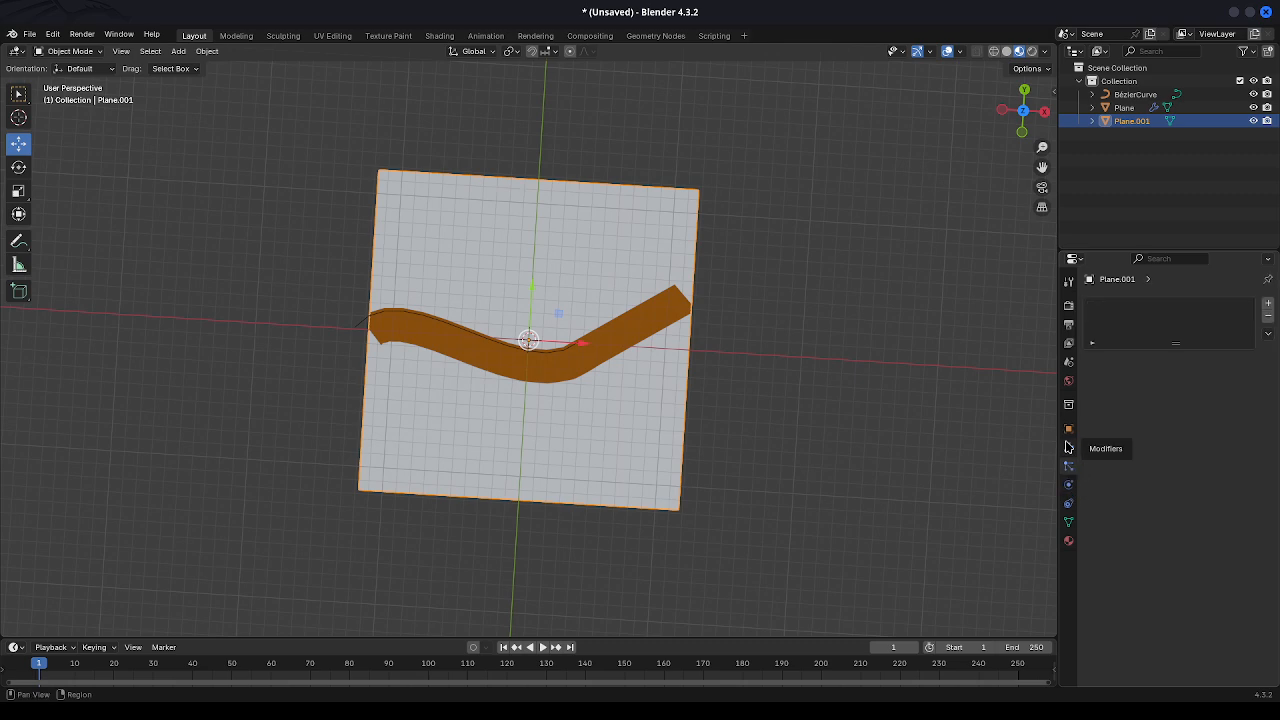
pyautogui.click(1268, 304)
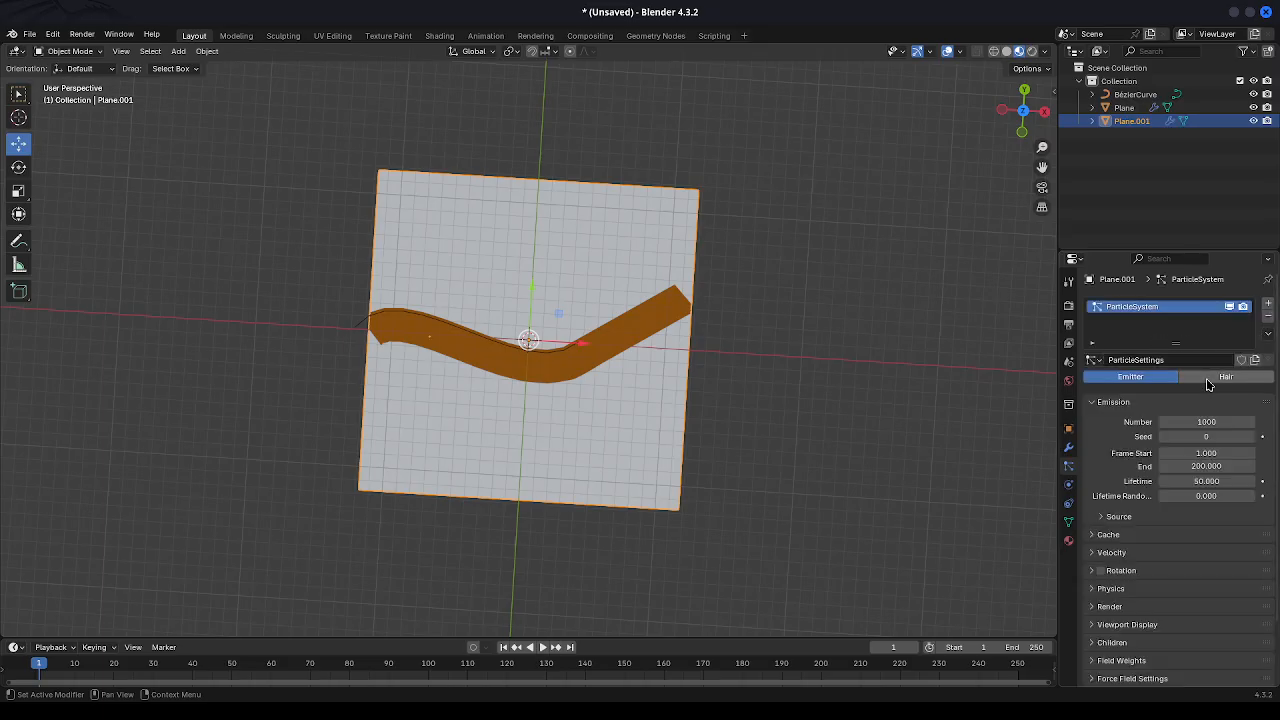
pyautogui.click(1208, 385)
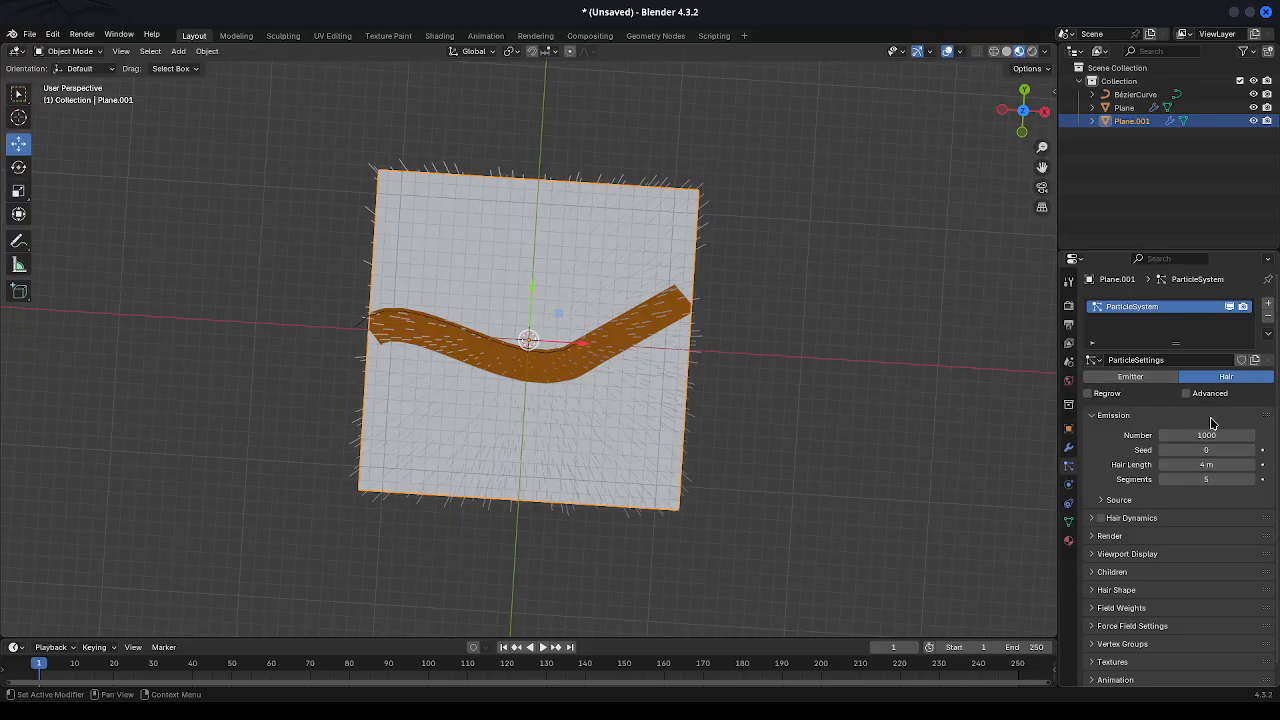
# Set the ground plane's hair length to 0.3 m and the number of hairs to 100000.
pyautogui.click(1208, 464)
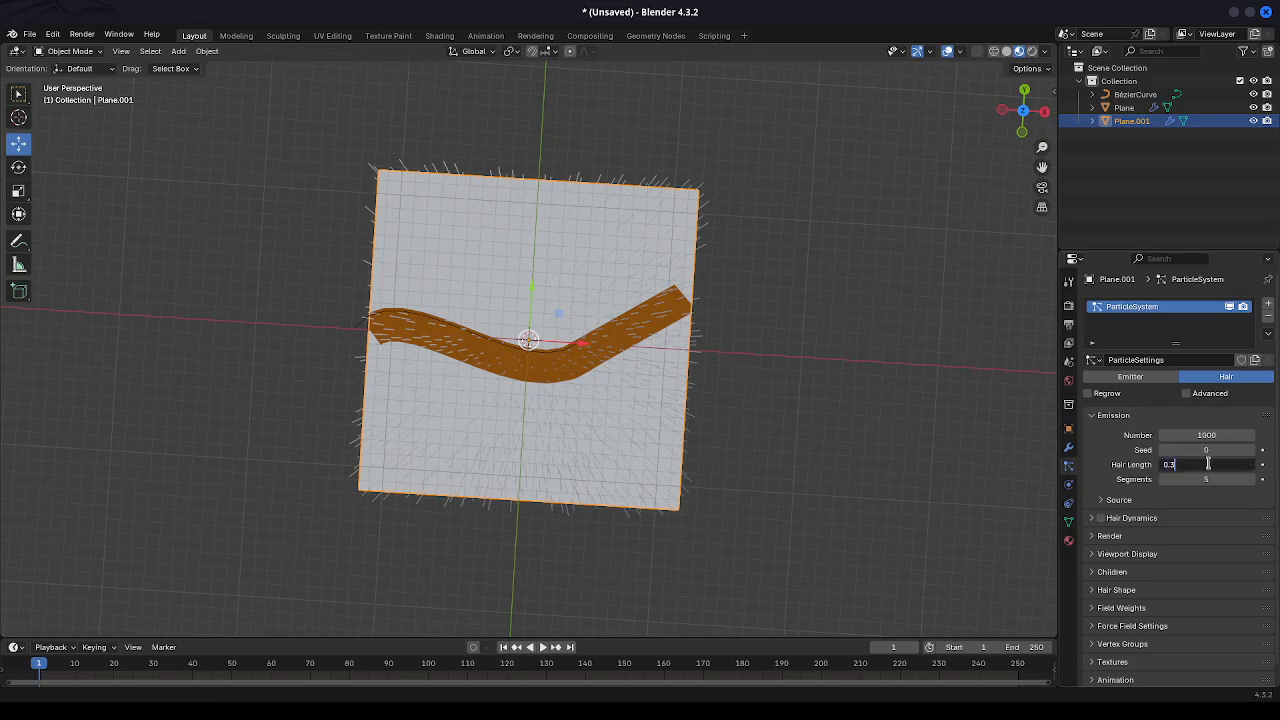
pyautogui.press('Return')
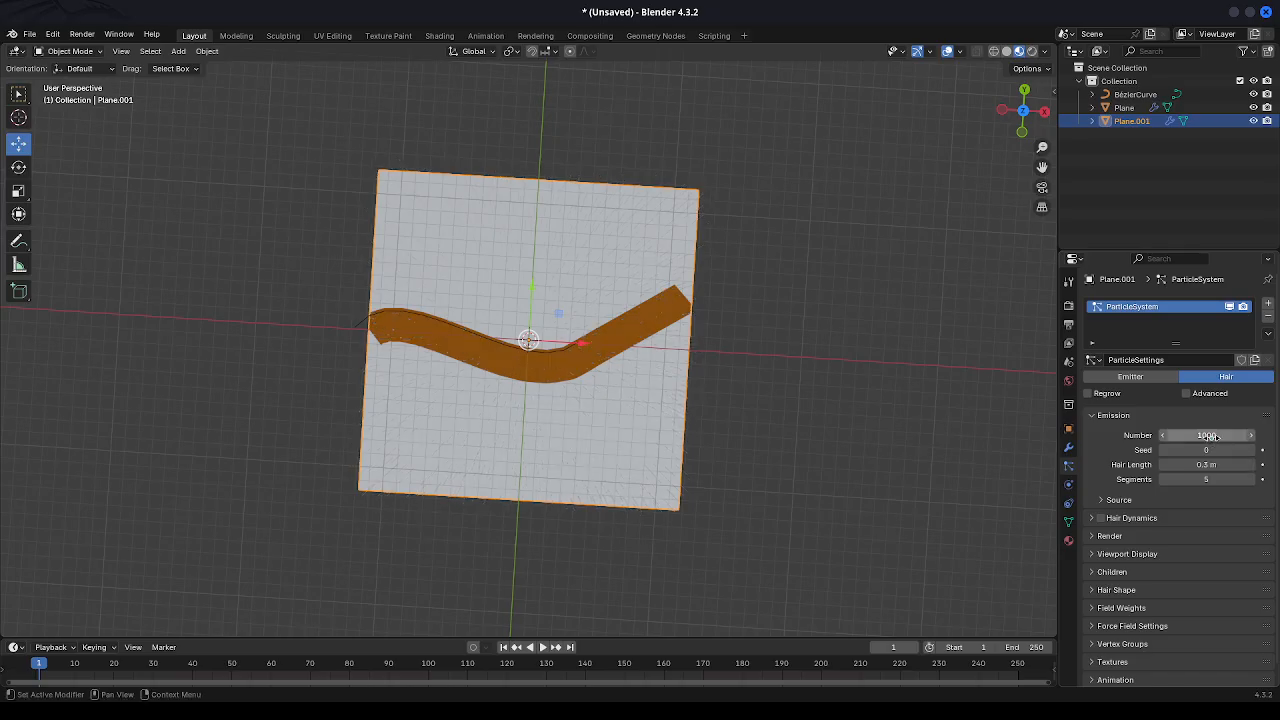
pyautogui.click(1212, 437)
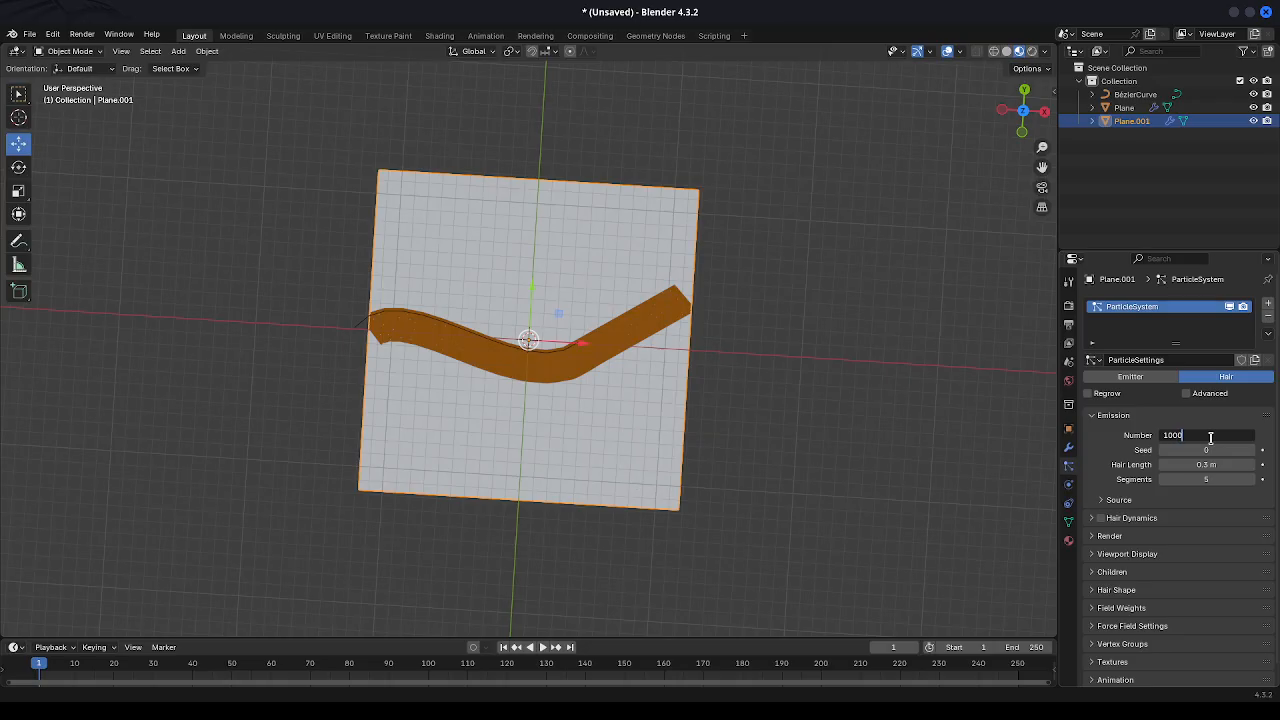
pyautogui.write('00')
pyautogui.press('Return')
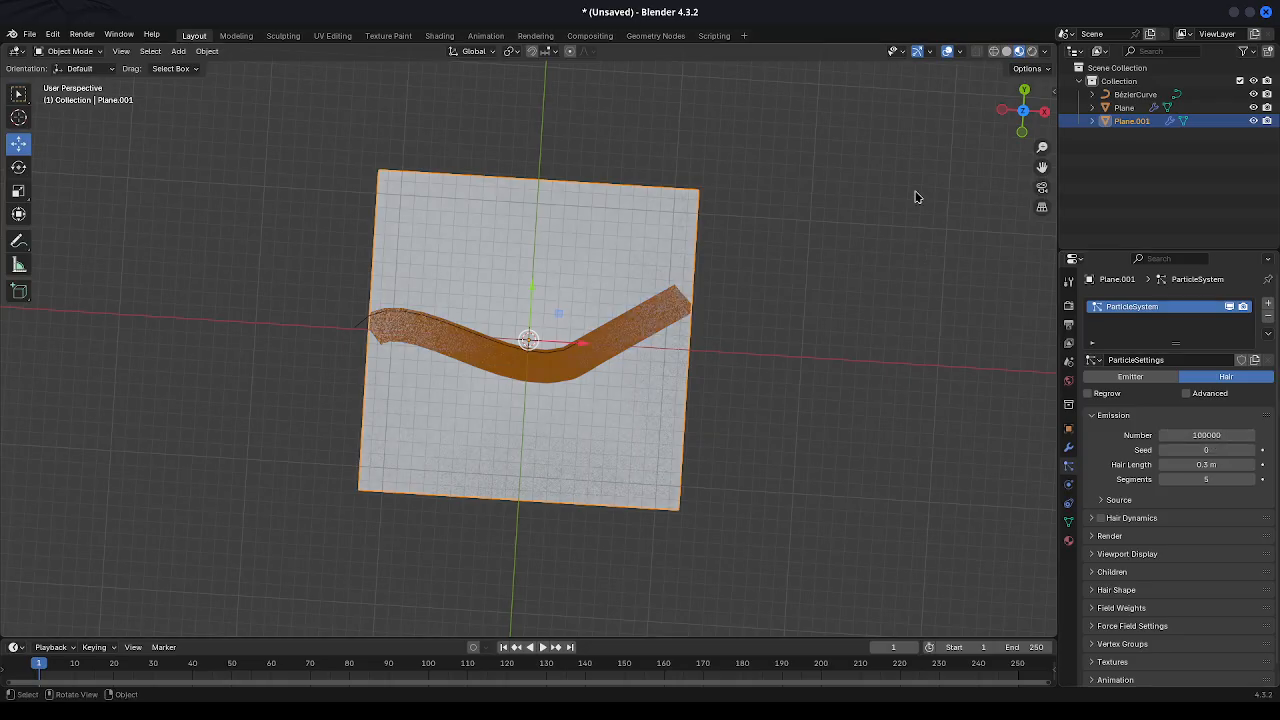
# Enable the Advanced hair settings for the ground plane's particle system.
pyautogui.scroll(-1, 1181, 565)
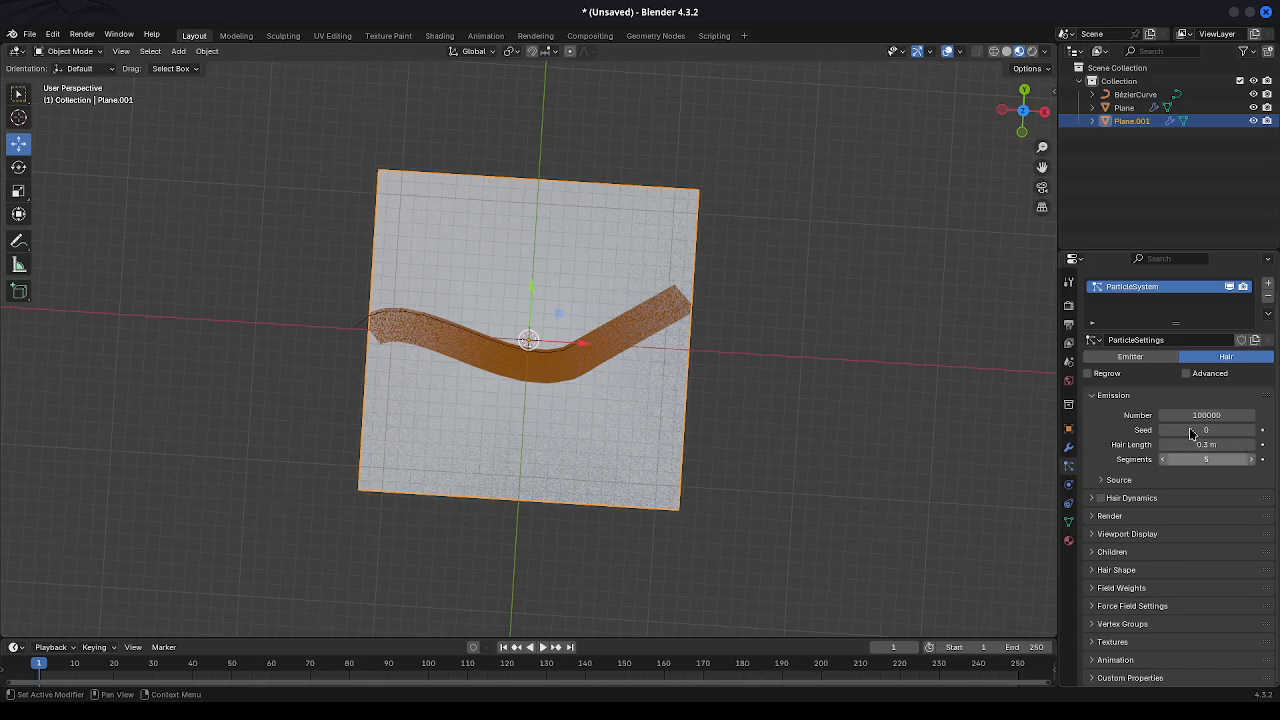
pyautogui.click(1187, 374)
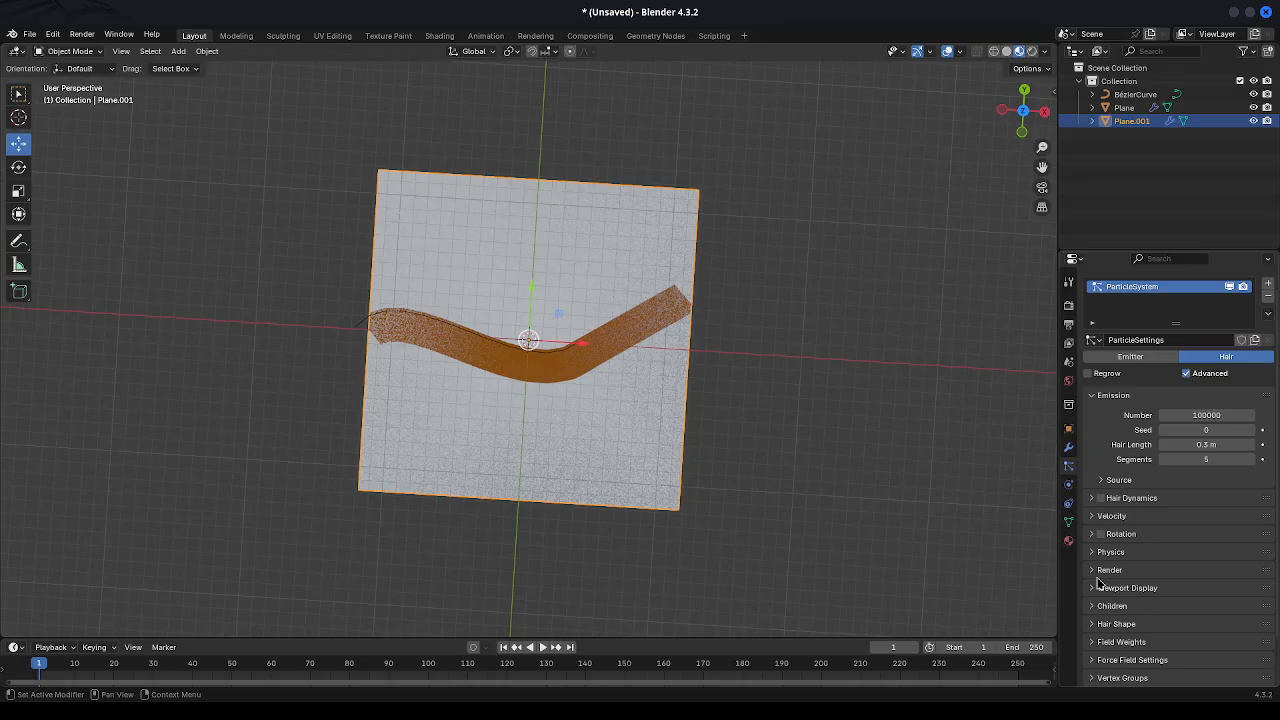
pyautogui.scroll(-3, 1093, 562)
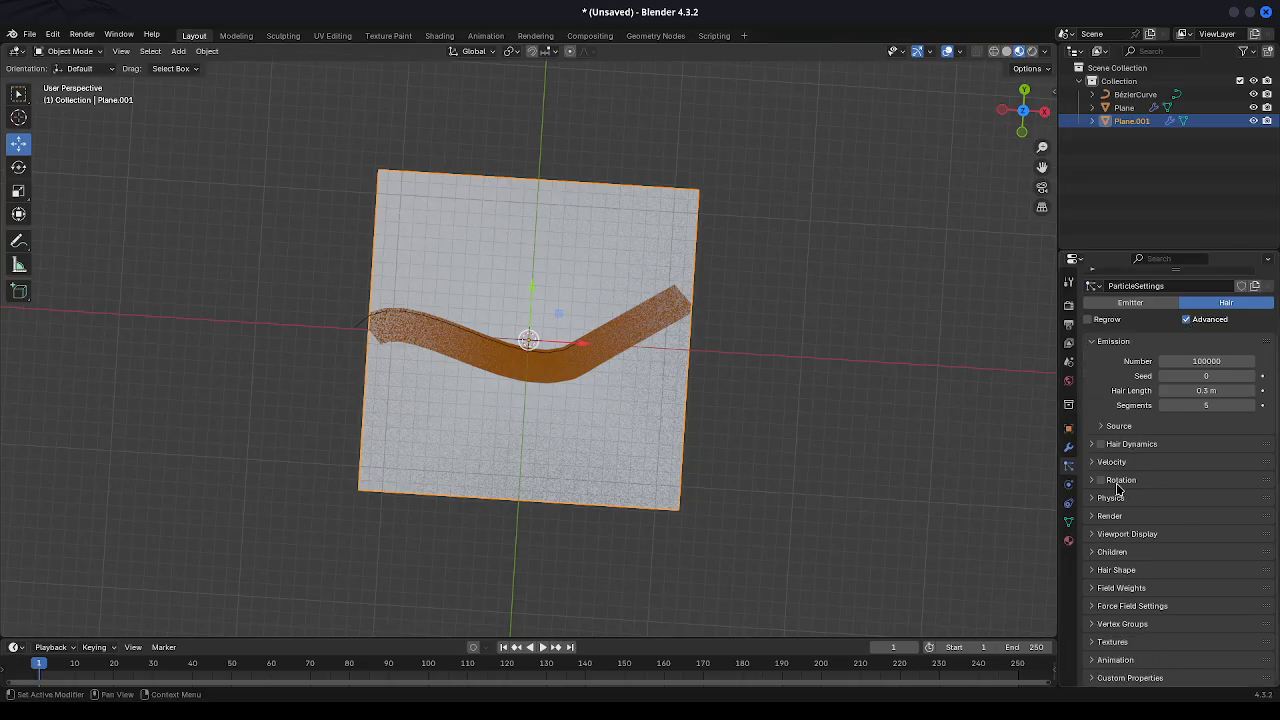
pyautogui.click(1097, 516)
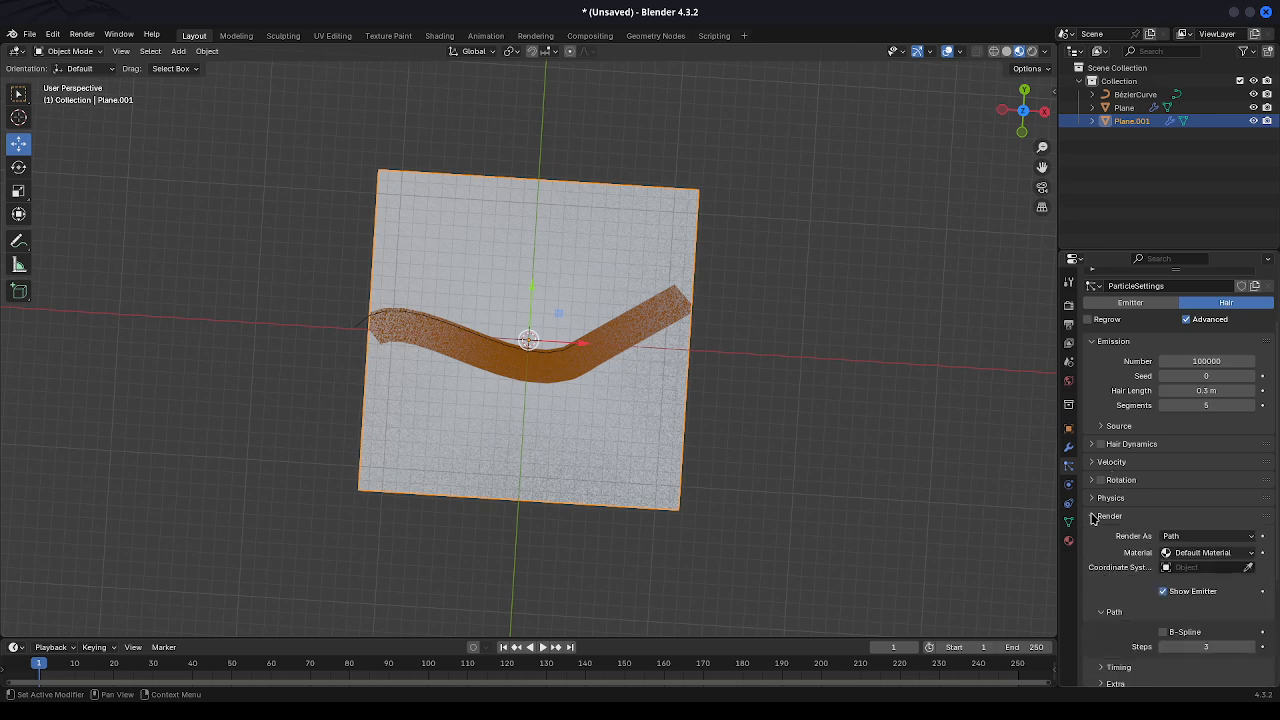
pyautogui.click(1094, 516)
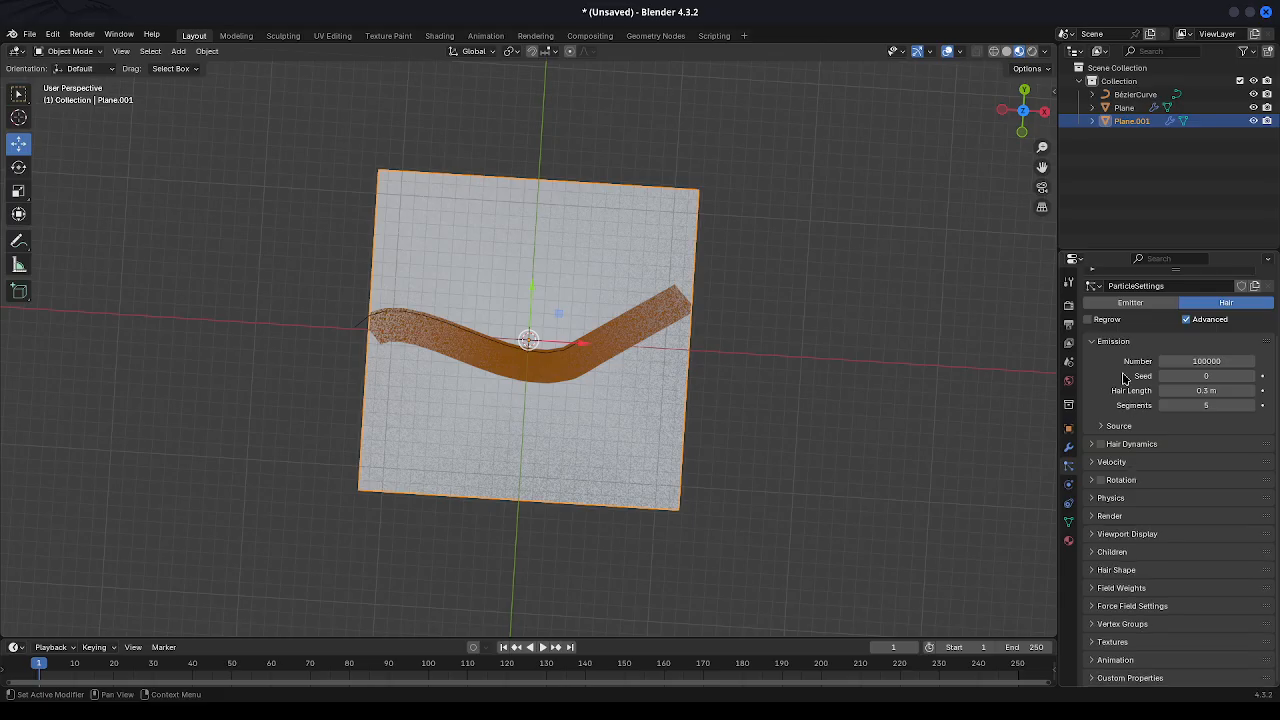
pyautogui.click(1118, 341)
# Set the strand shape of the ground plane's hair to about -0.381.
pyautogui.click(1097, 561)
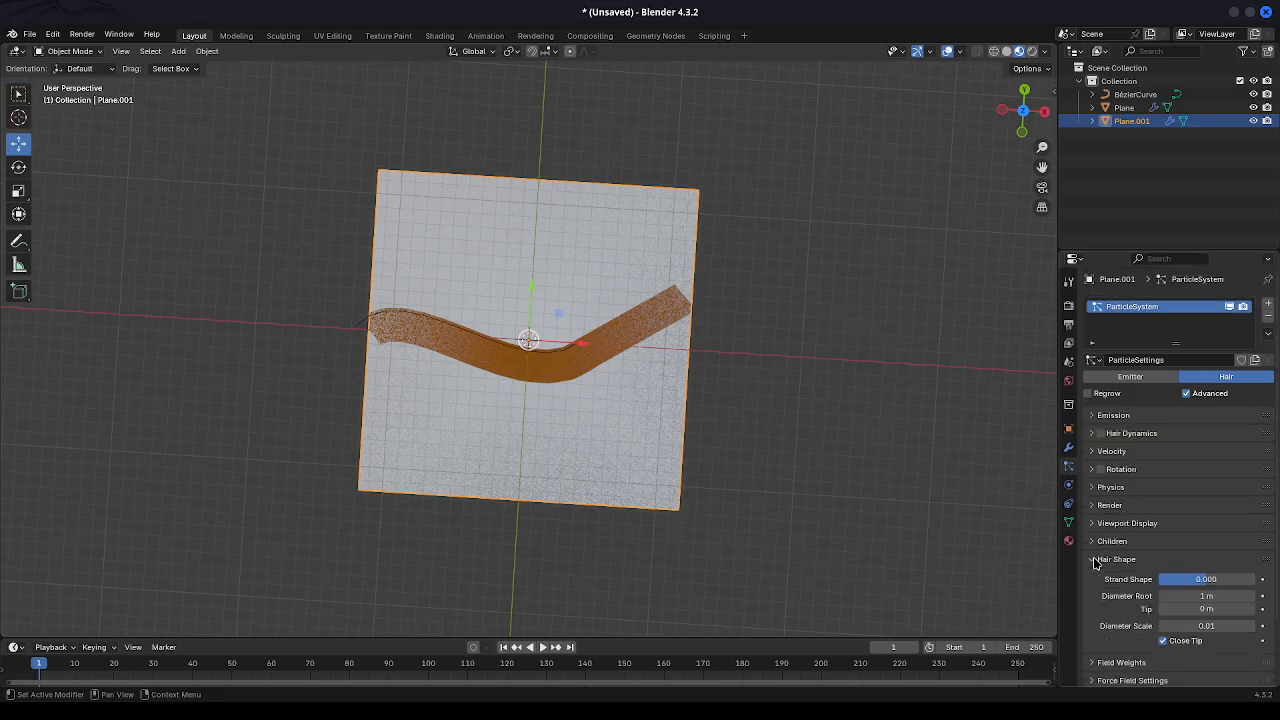
pyautogui.scroll(-1, 1205, 496)
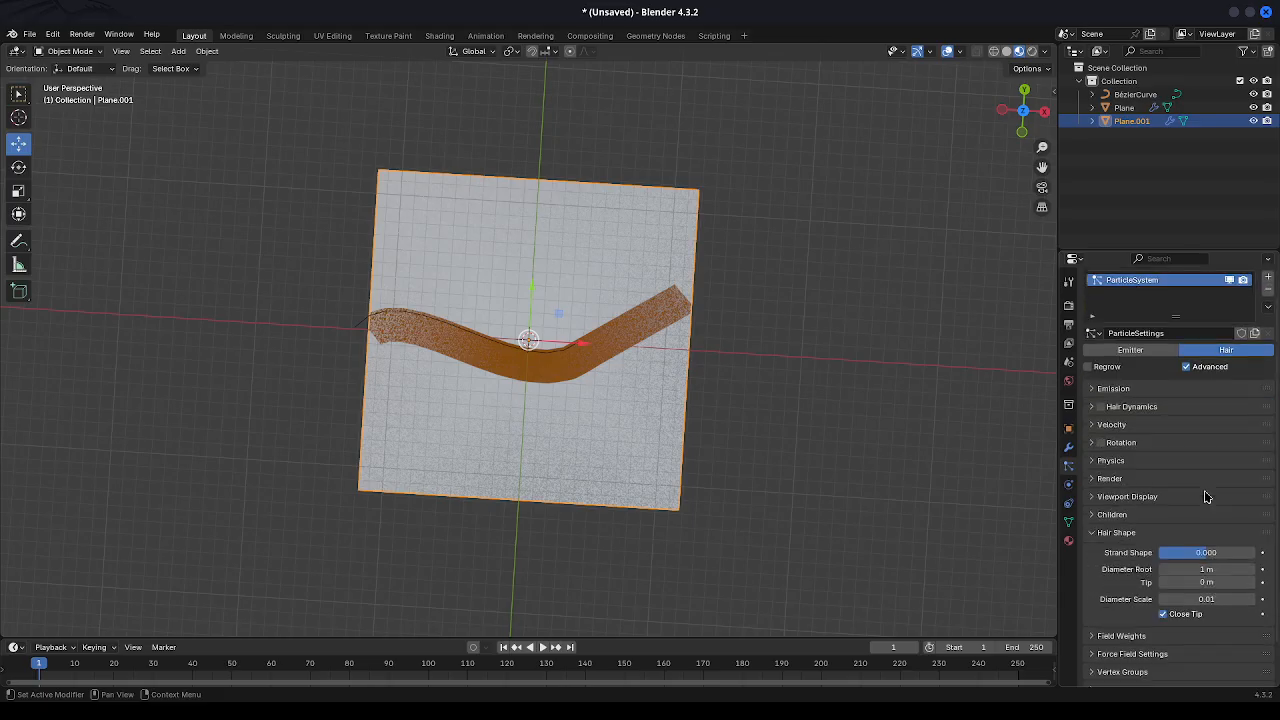
pyautogui.click(1229, 569)
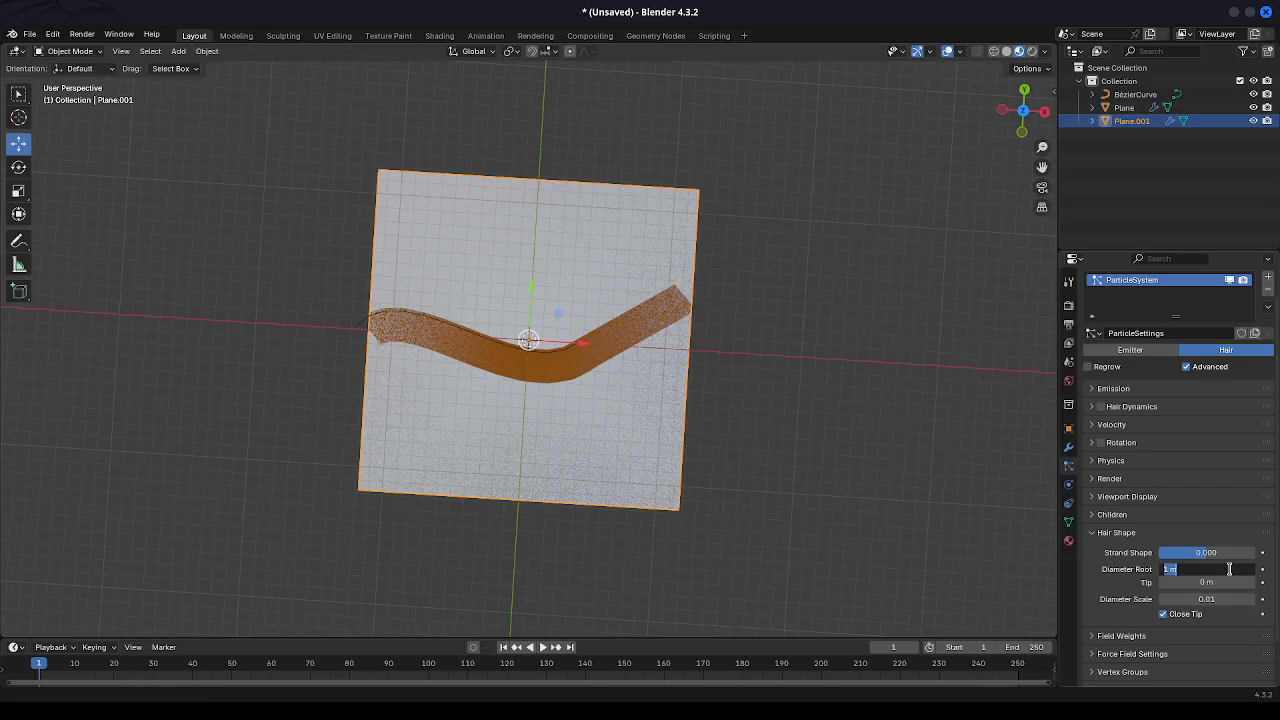
pyautogui.press('BackSpace')
pyautogui.press('Escape')
pyautogui.moveTo(1205, 552)
pyautogui.mouseDown()
pyautogui.moveTo(1159, 552)
pyautogui.moveTo(1188, 553)
pyautogui.mouseUp()
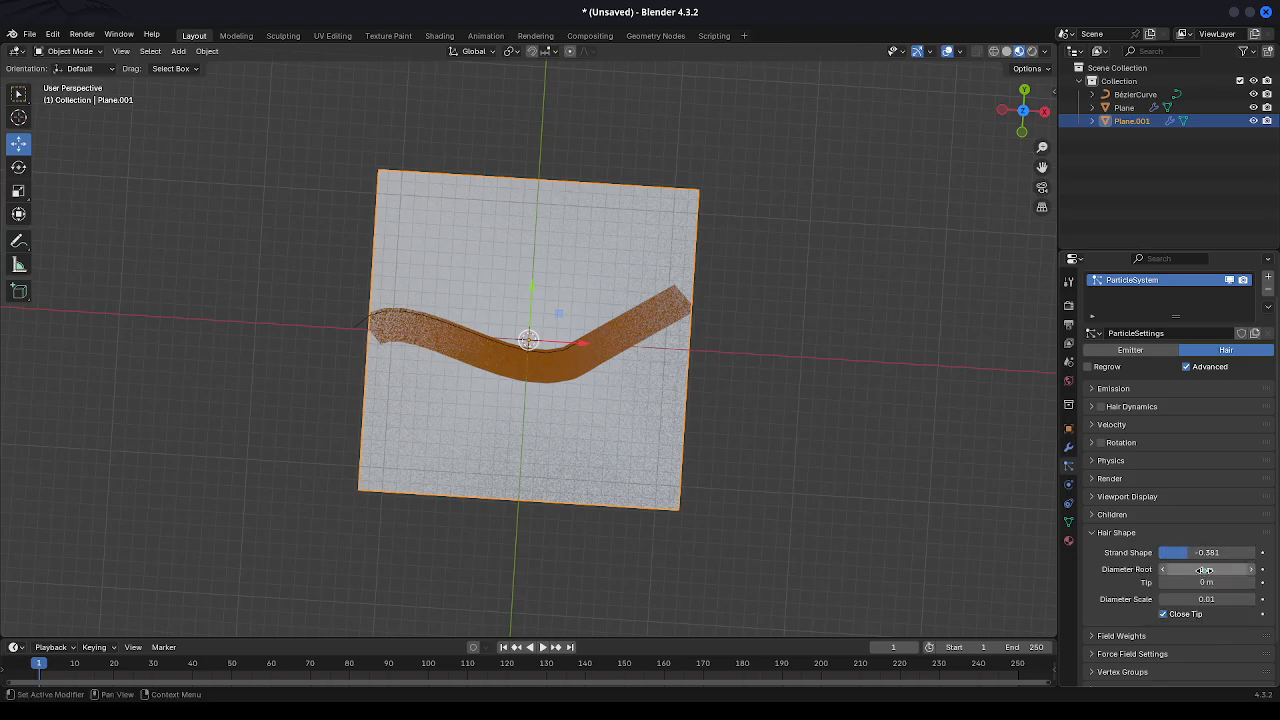
# Set the hair strands' root diameter to 0.2 m and their tip diameter to 1 m.
pyautogui.click(1204, 568)
pyautogui.press('BackSpace')
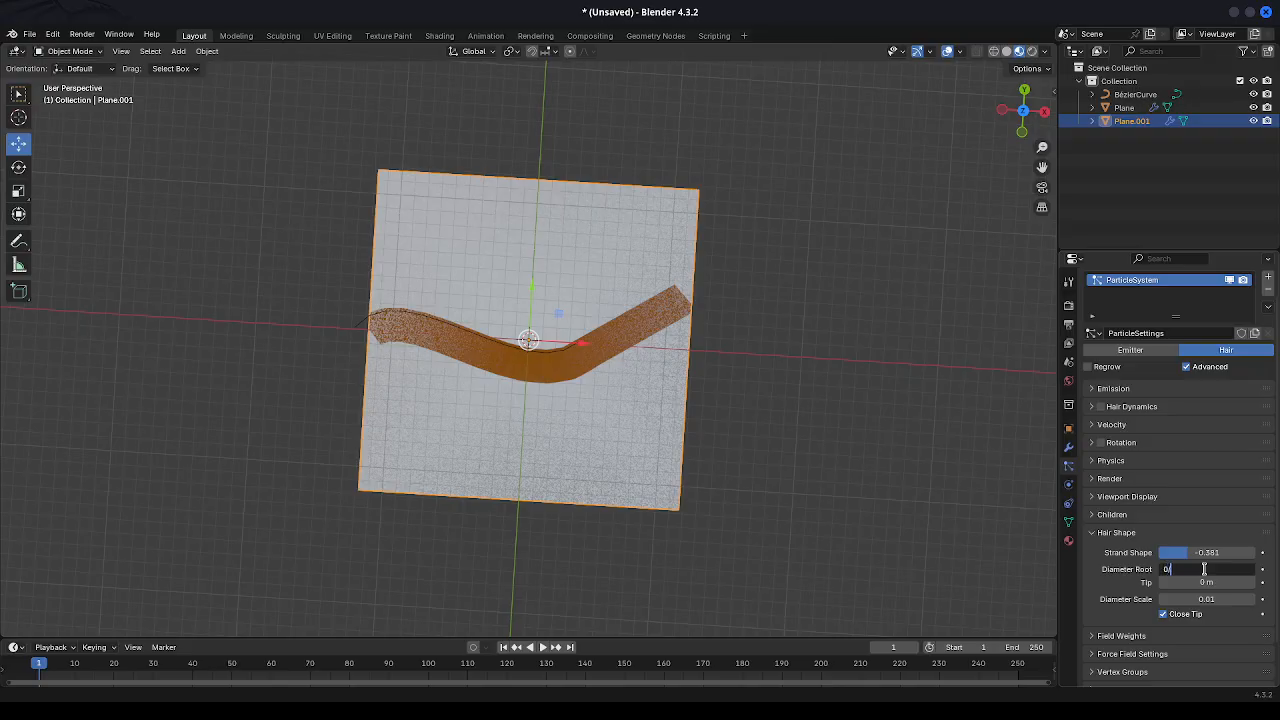
pyautogui.press('Return')
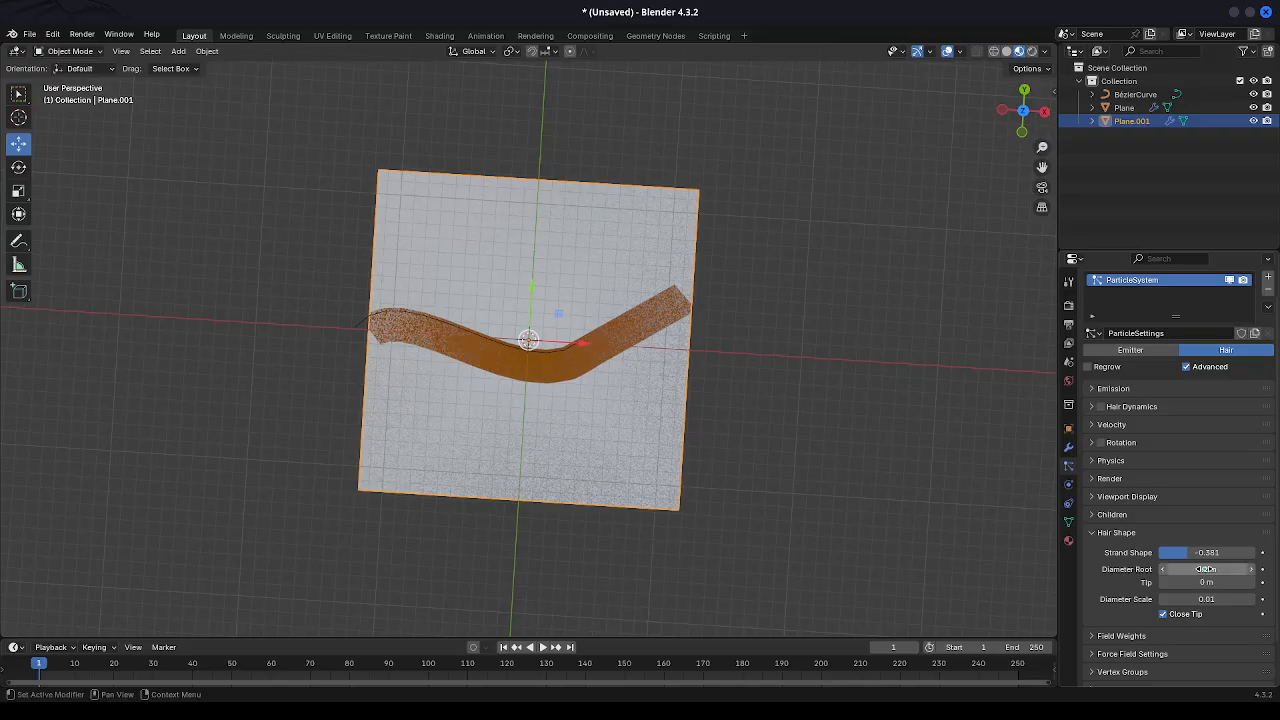
pyautogui.click(1216, 584)
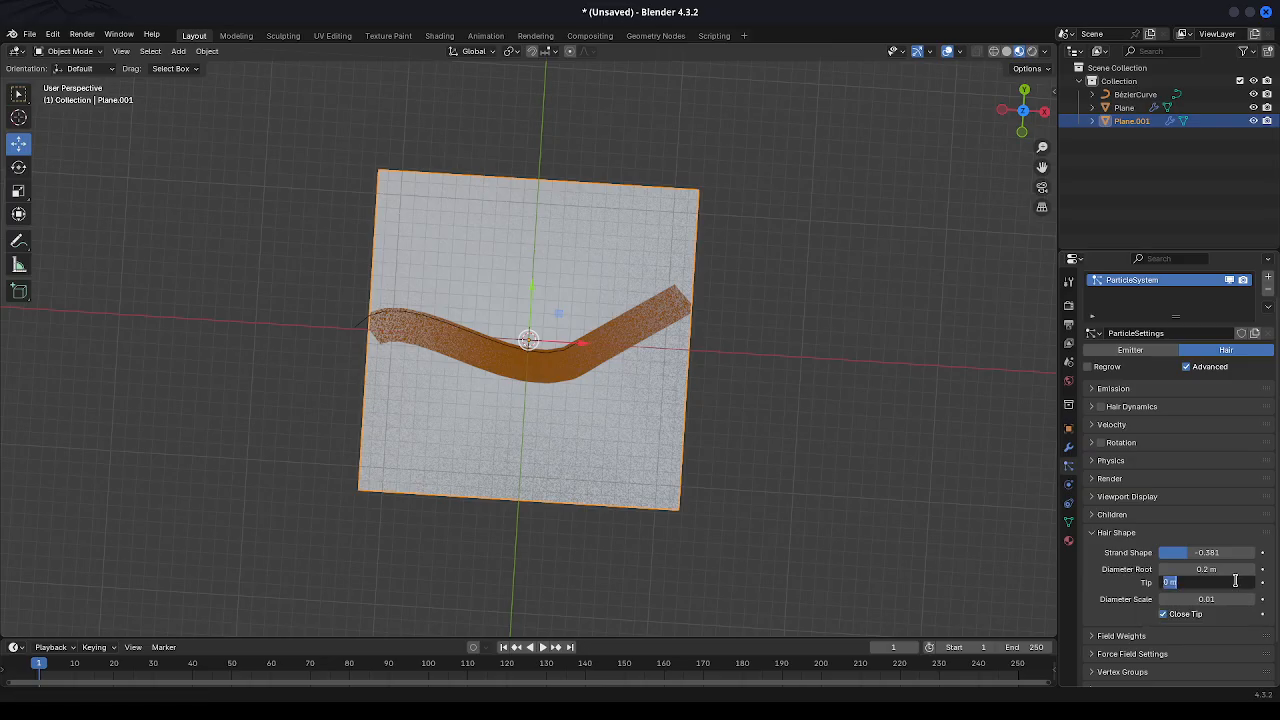
pyautogui.press('BackSpace')
pyautogui.write('1')
pyautogui.press('Return')
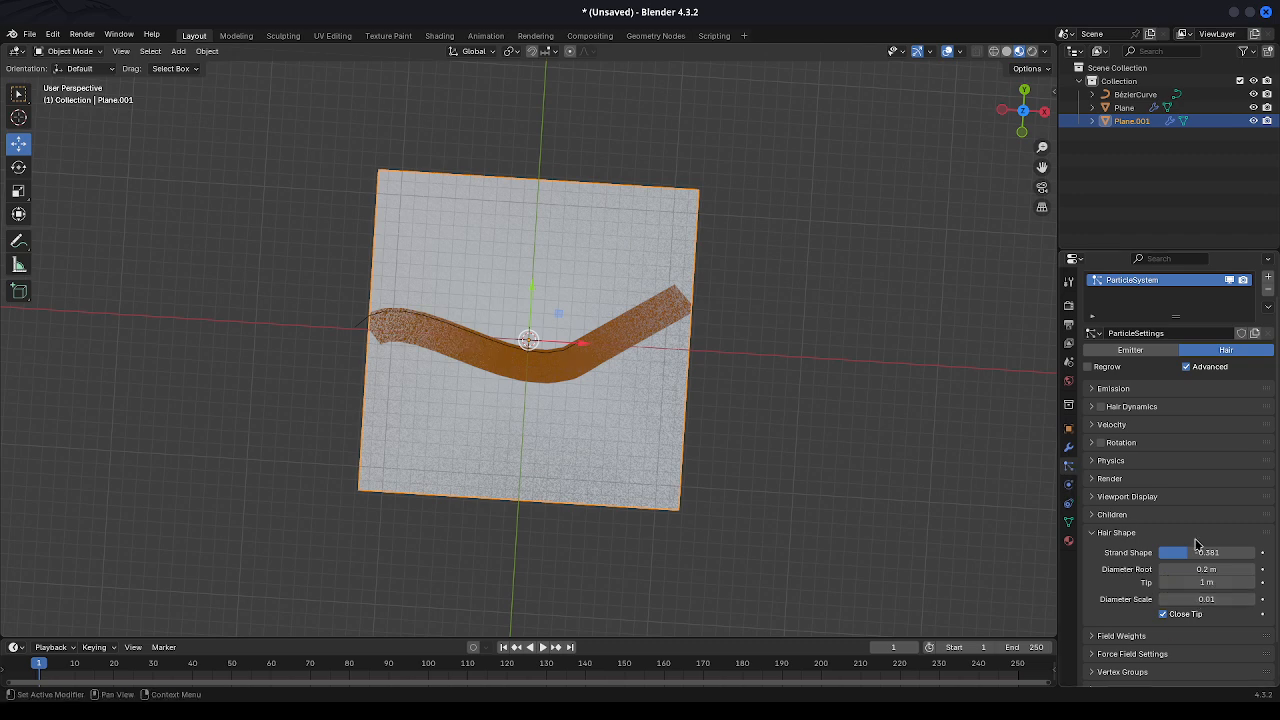
pyautogui.scroll(-2, 1196, 543)
pyautogui.click(1104, 643)
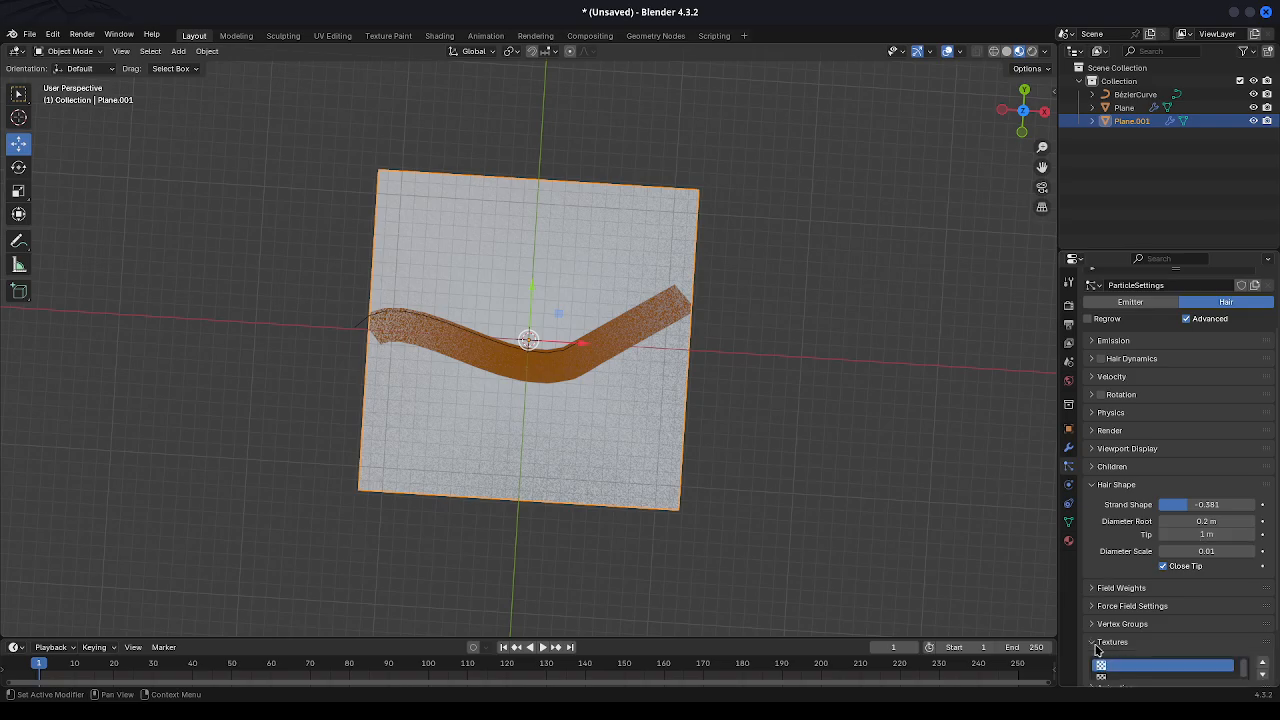
pyautogui.scroll(-4, 1163, 556)
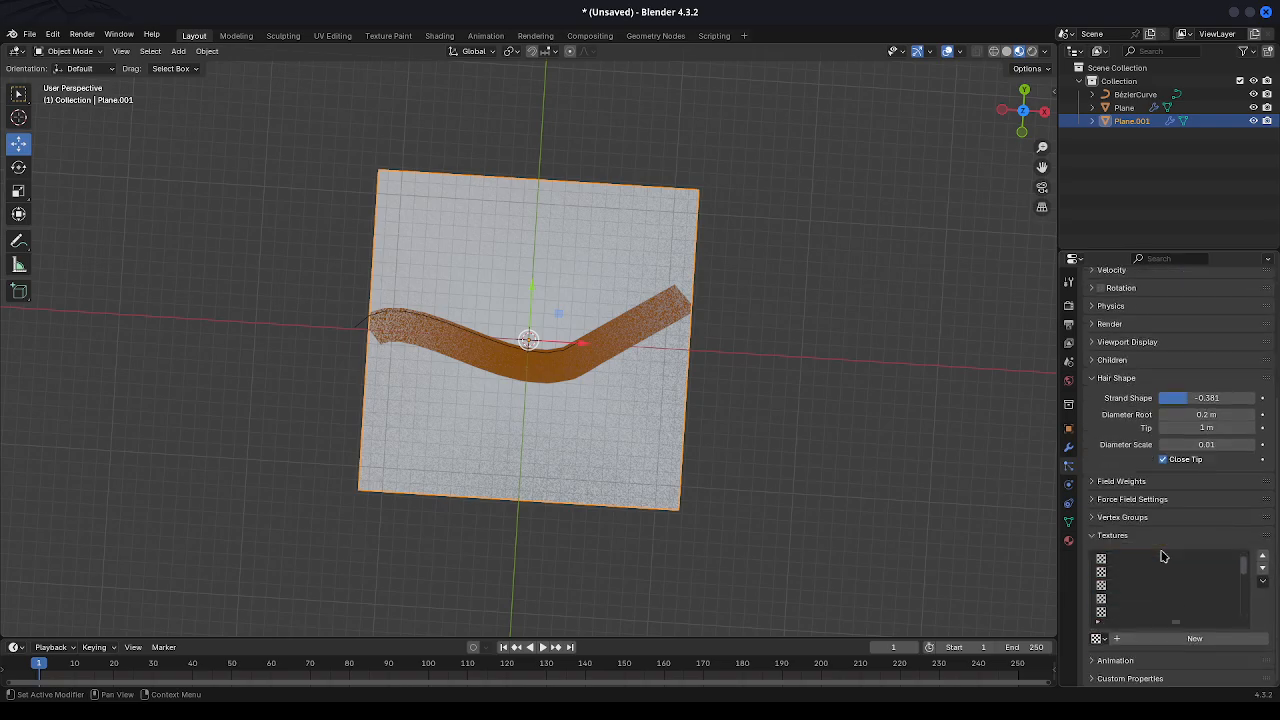
pyautogui.click(1102, 537)
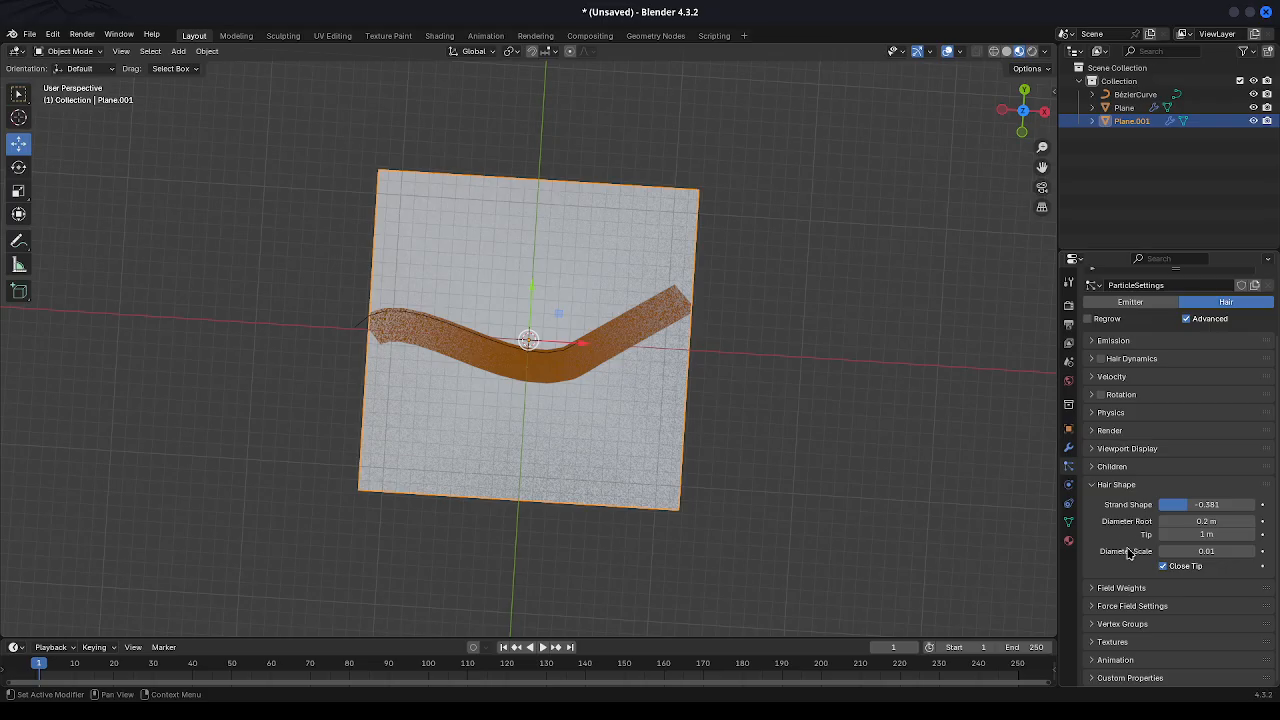
pyautogui.click(1095, 435)
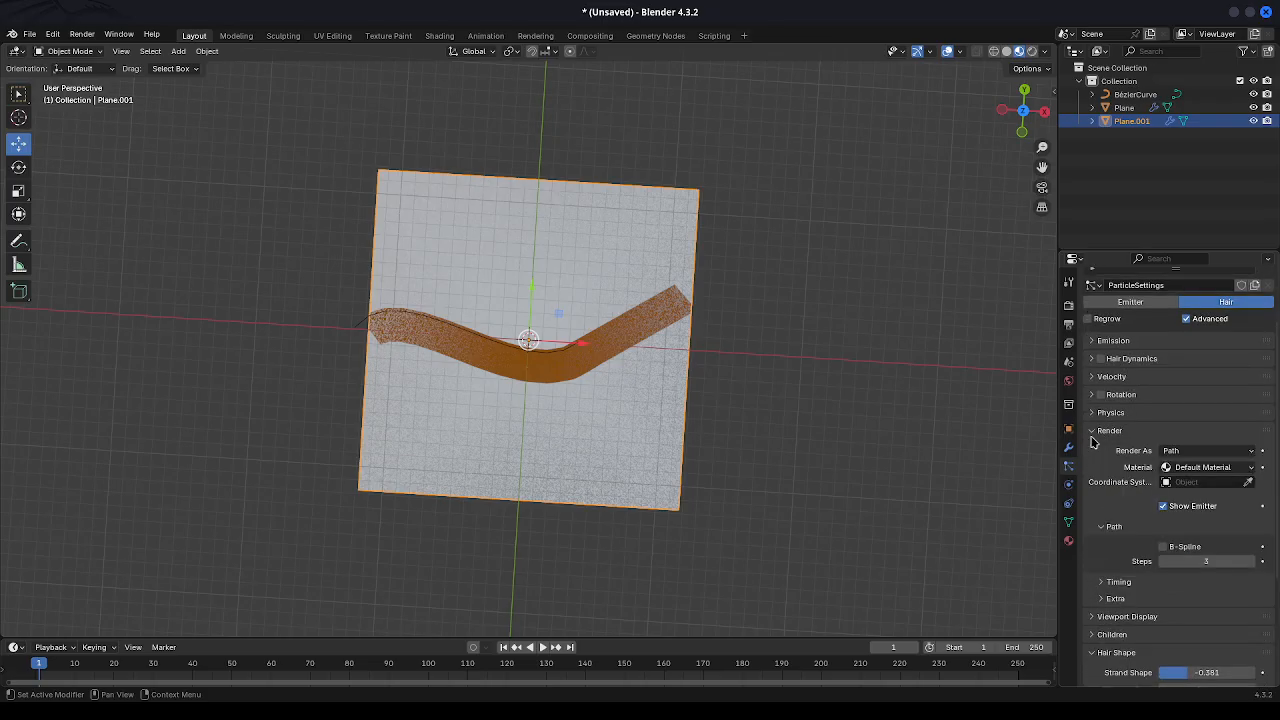
pyautogui.click(1092, 435)
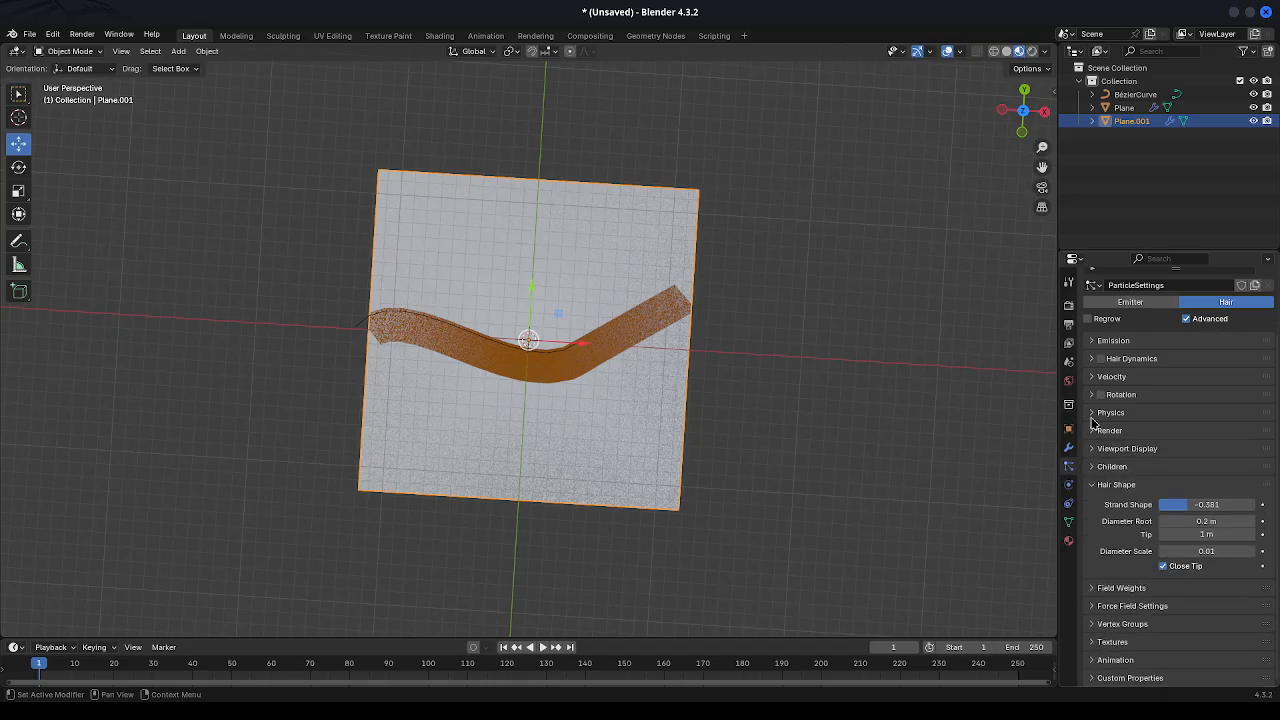
# Set the particle mass in the hair system's Newtonian physics to 2 kg.
pyautogui.click(1092, 416)
pyautogui.click(1093, 415)
pyautogui.click(1093, 415)
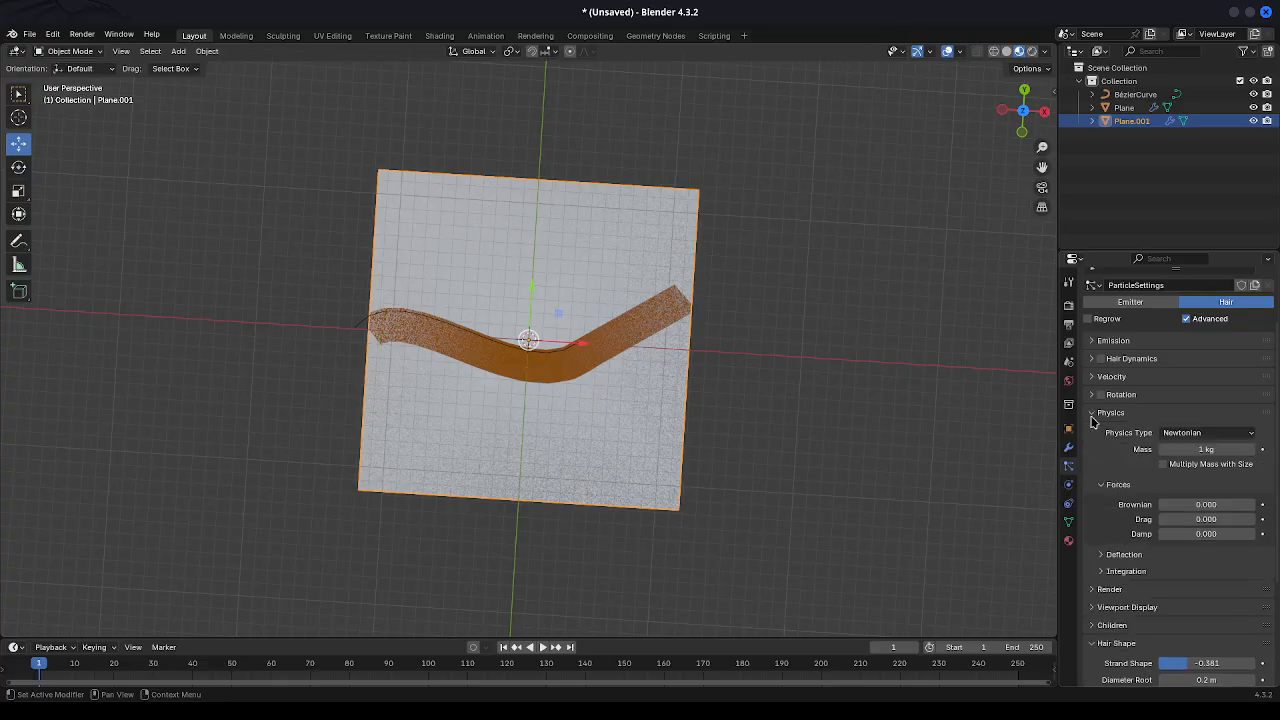
pyautogui.click(1185, 451)
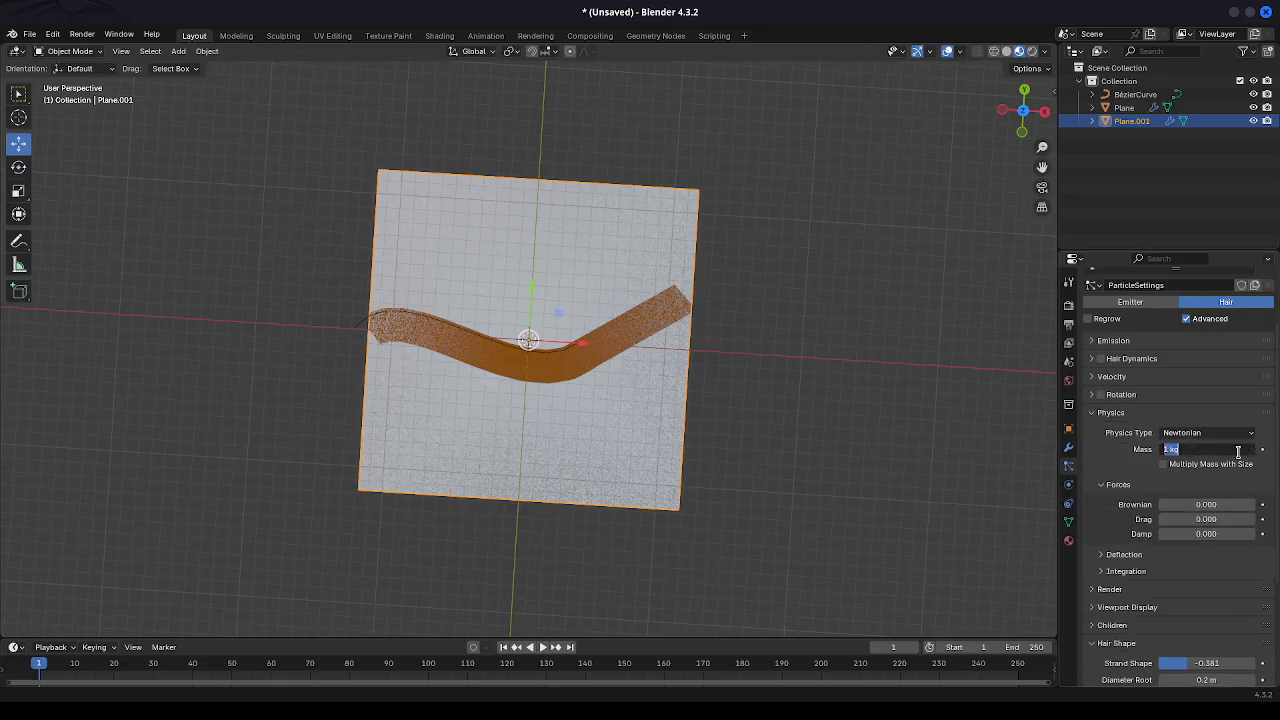
pyautogui.press('BackSpace')
pyautogui.write('2')
pyautogui.press('Return')
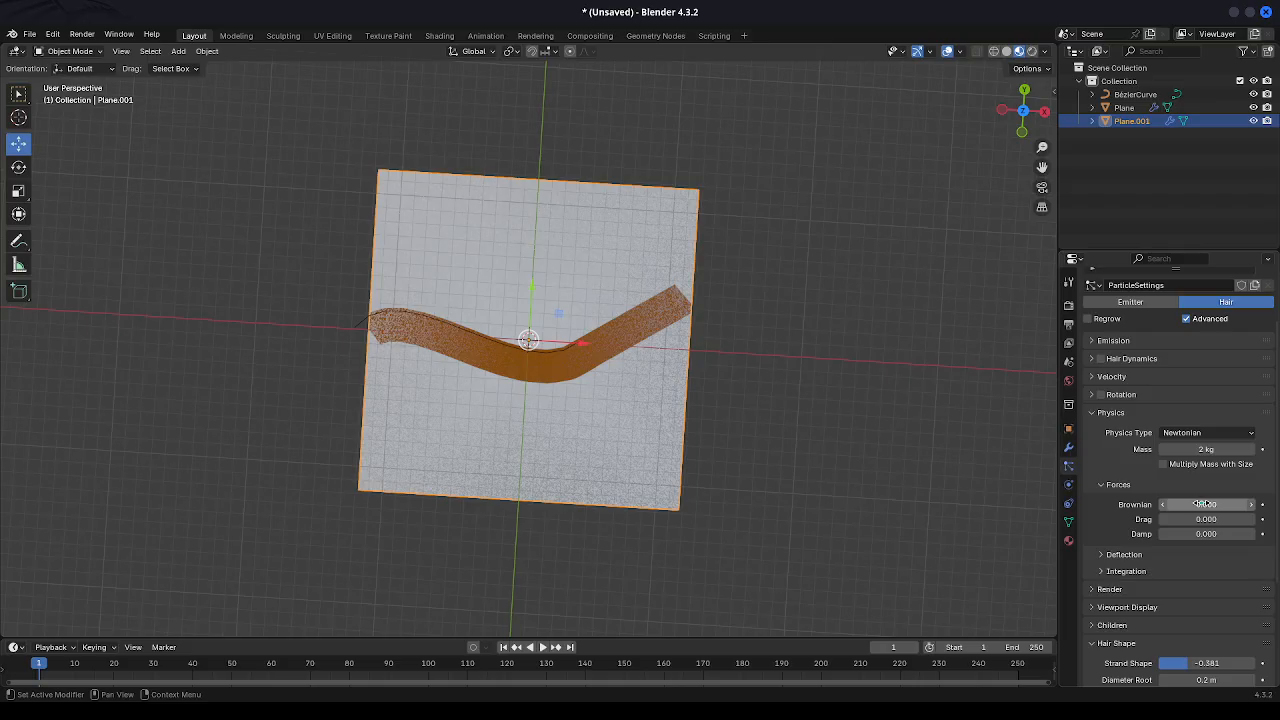
pyautogui.click(1093, 416)
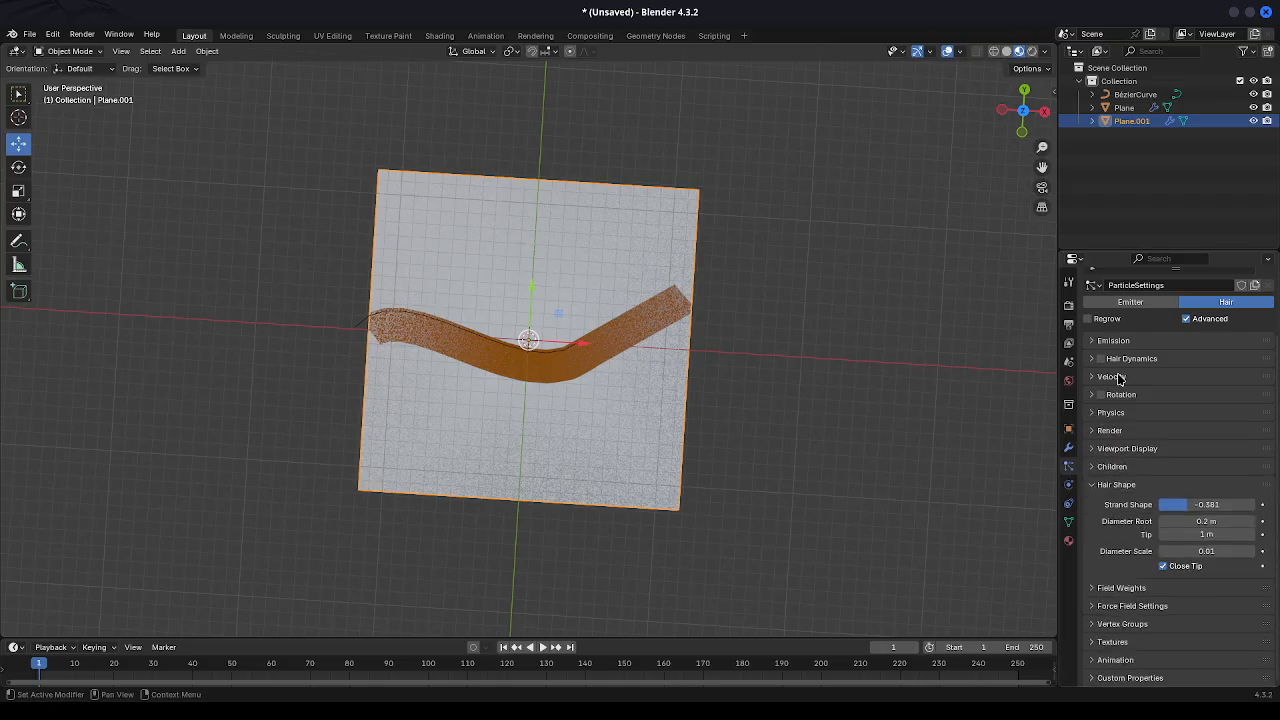
pyautogui.click(1069, 521)
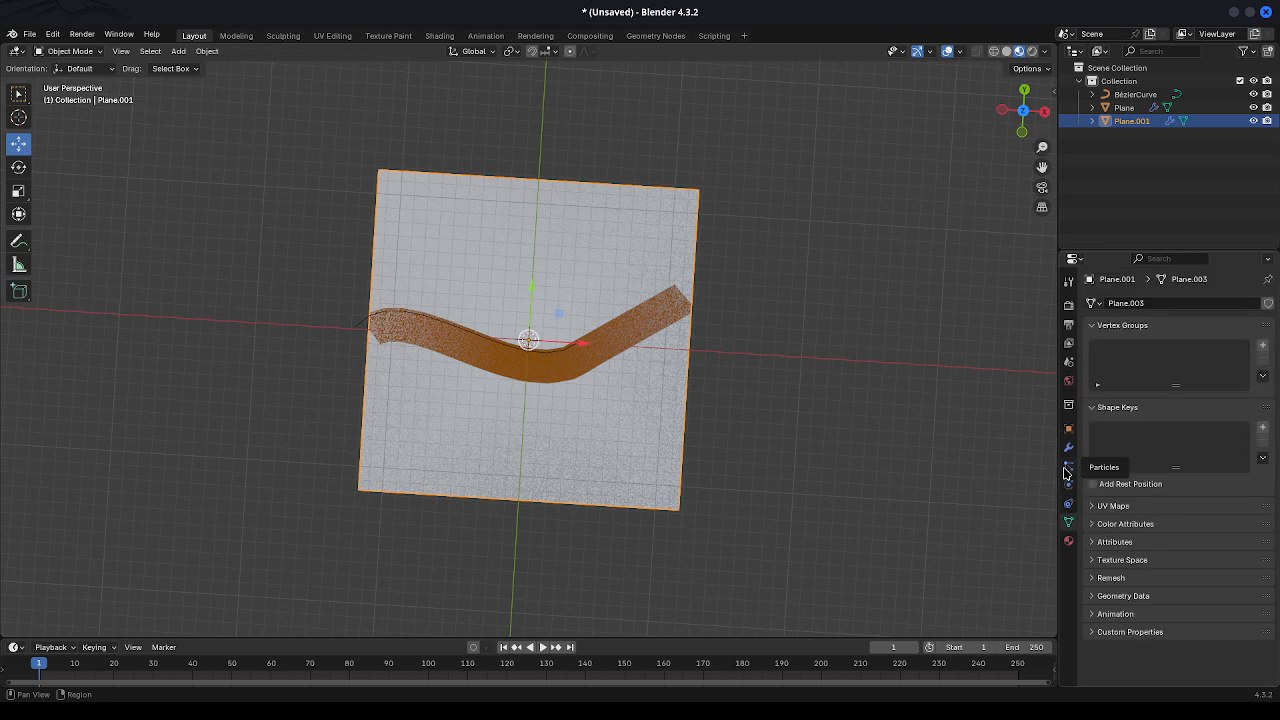
# Create a new material on the grass ground plane and name it "grass".
pyautogui.click(1090, 522)
pyautogui.click(1090, 522)
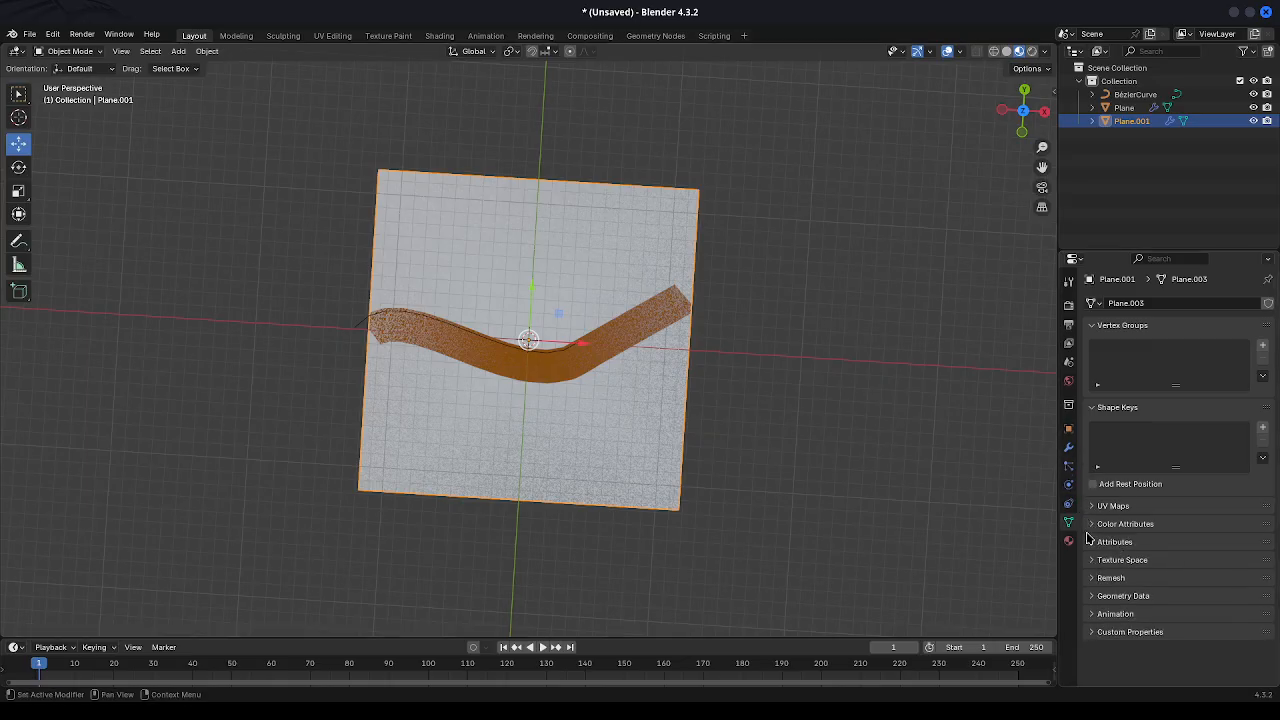
pyautogui.click(1071, 452)
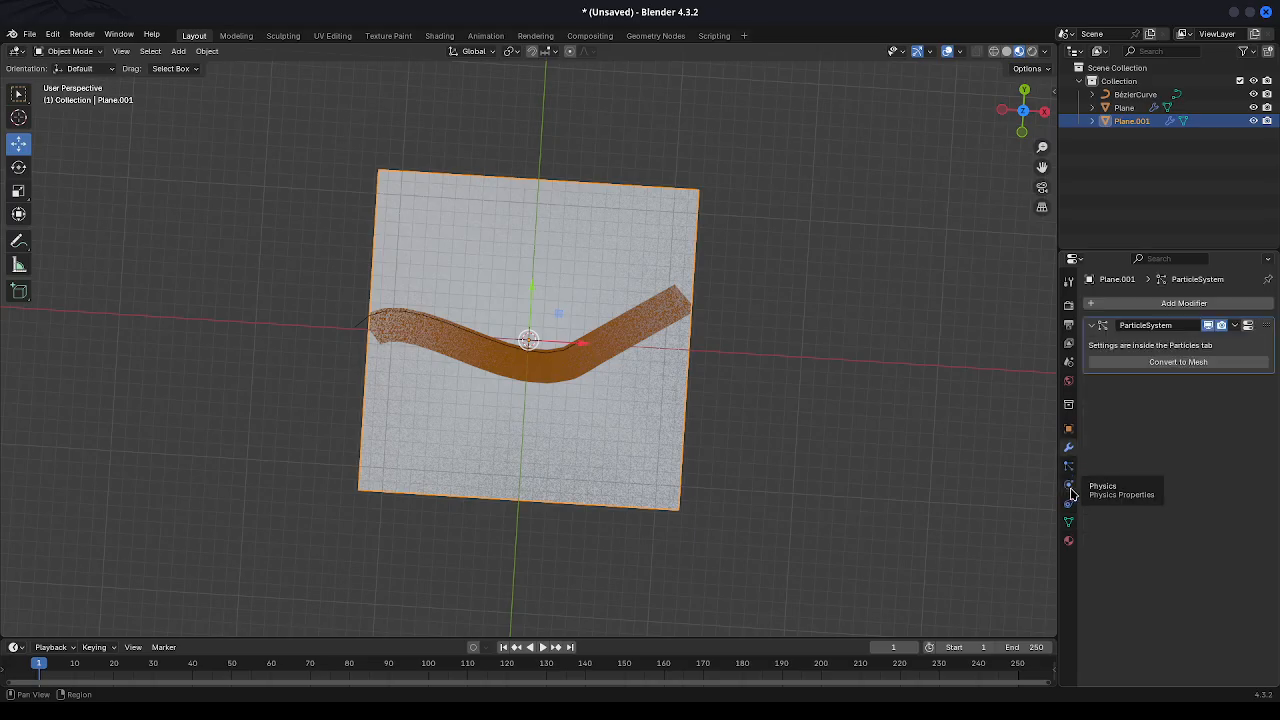
pyautogui.click(1068, 540)
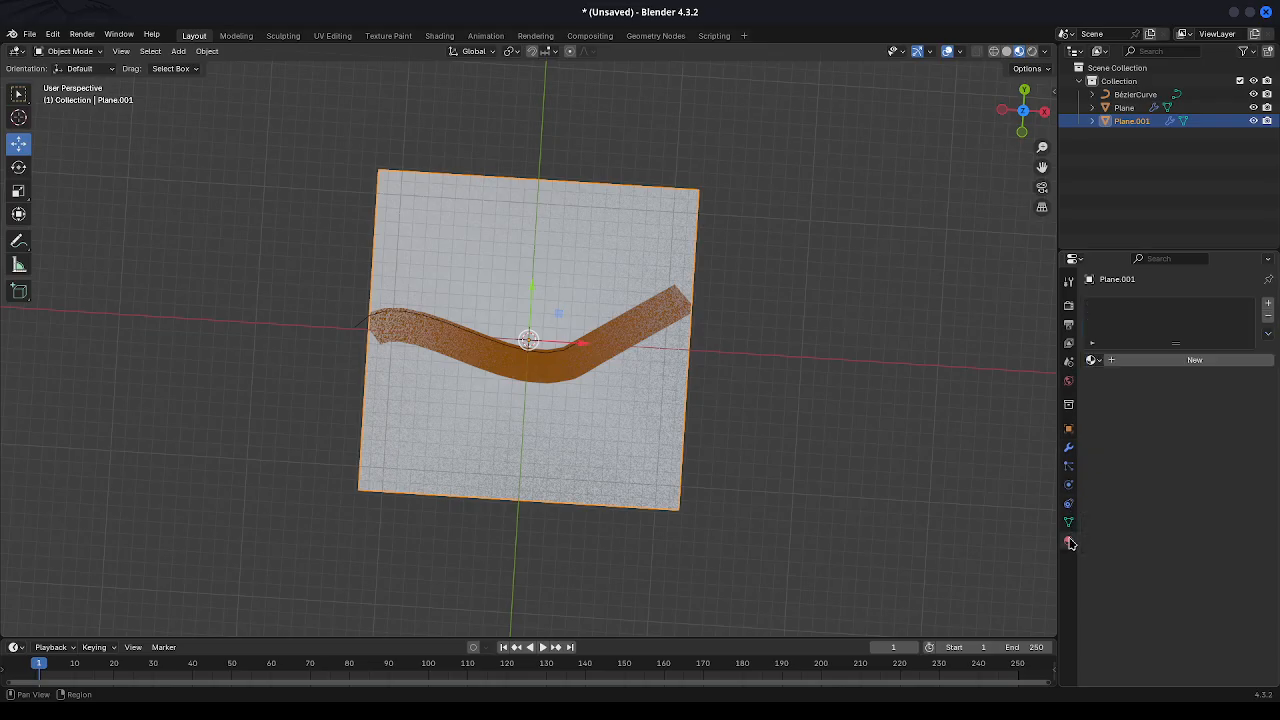
pyautogui.click(1126, 361)
pyautogui.click(1126, 361)
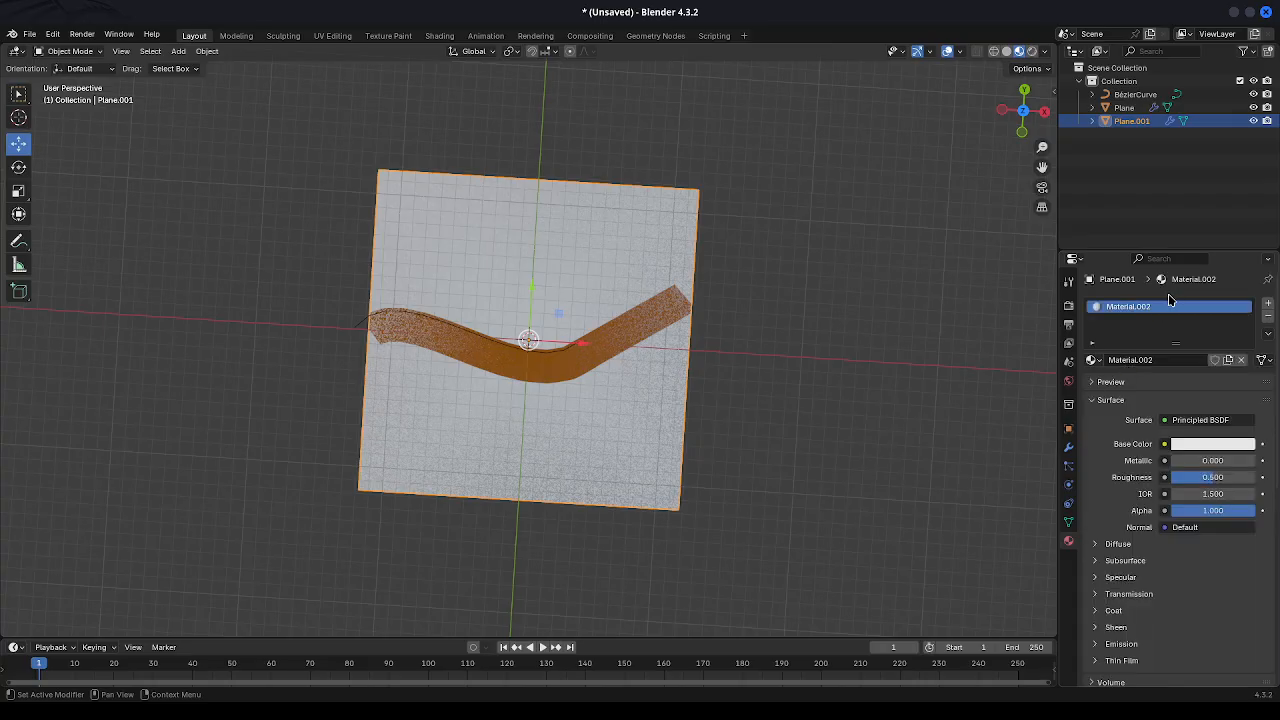
pyautogui.click(1157, 360)
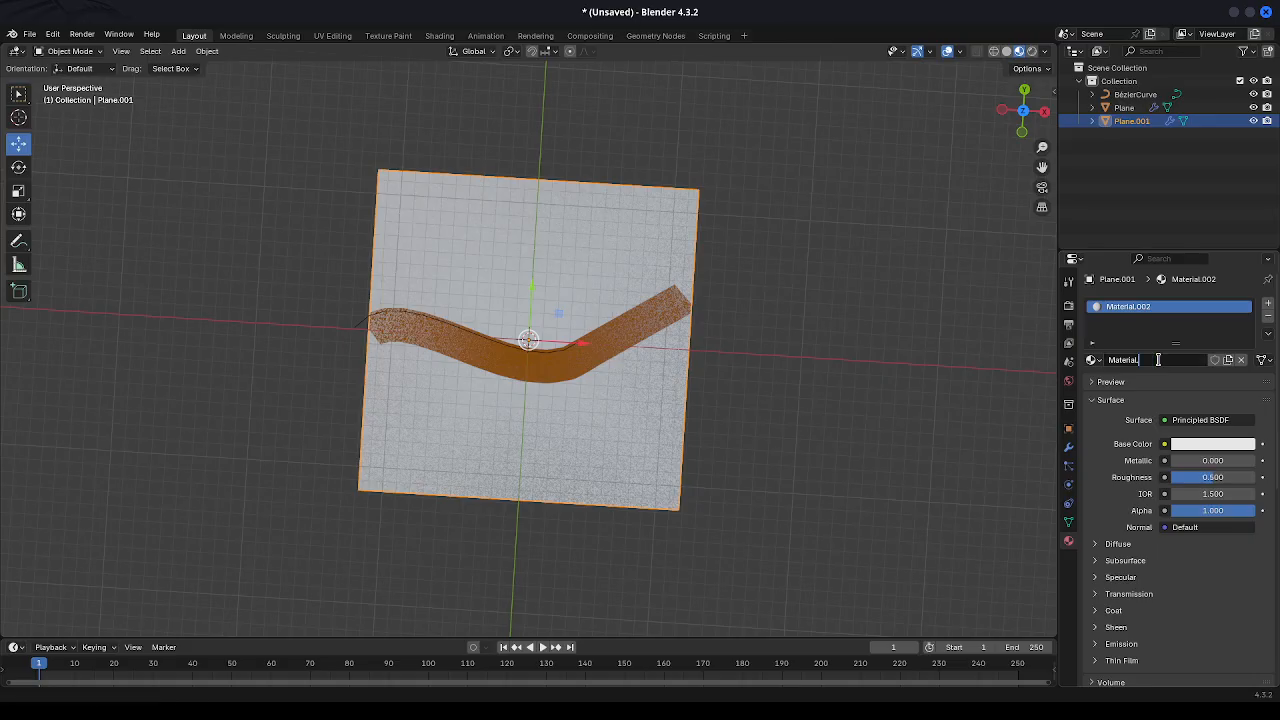
pyautogui.write('grass')
pyautogui.press('Return')
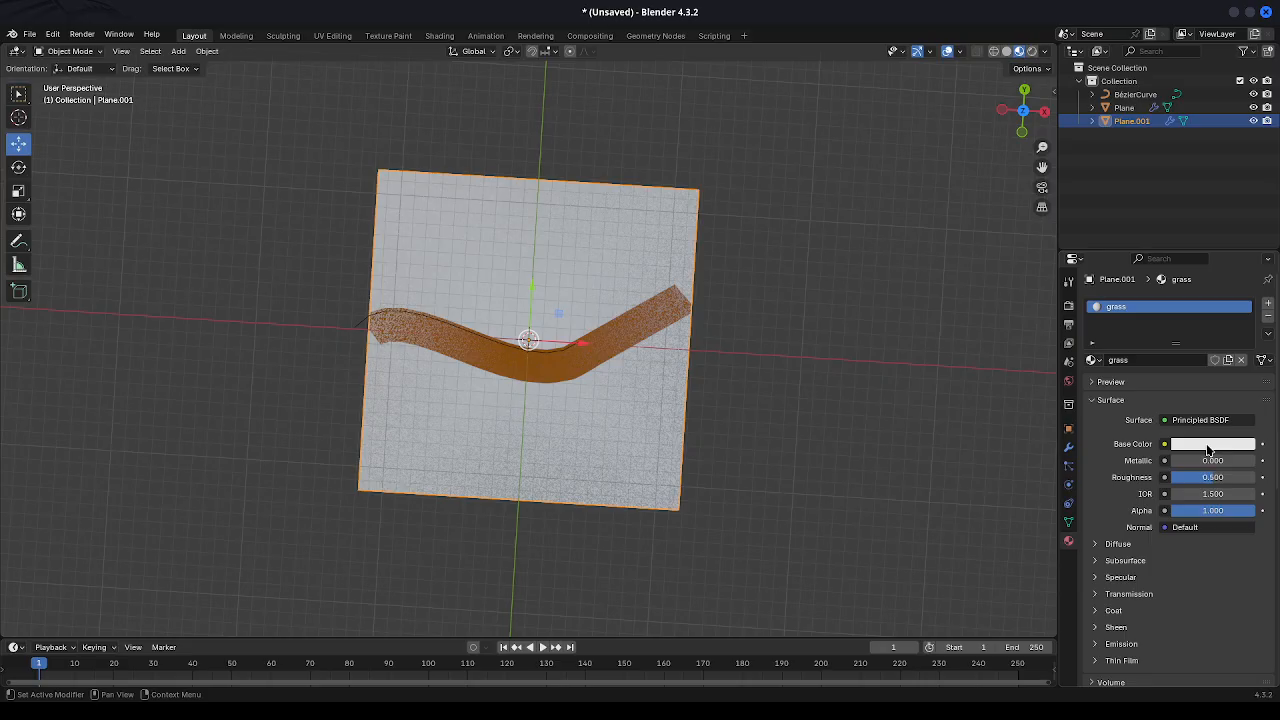
# Set the grass material's base color to bright green #03E700FF.
pyautogui.click(1208, 447)
pyautogui.moveTo(1163, 256); pyautogui.dragTo(1137, 258)
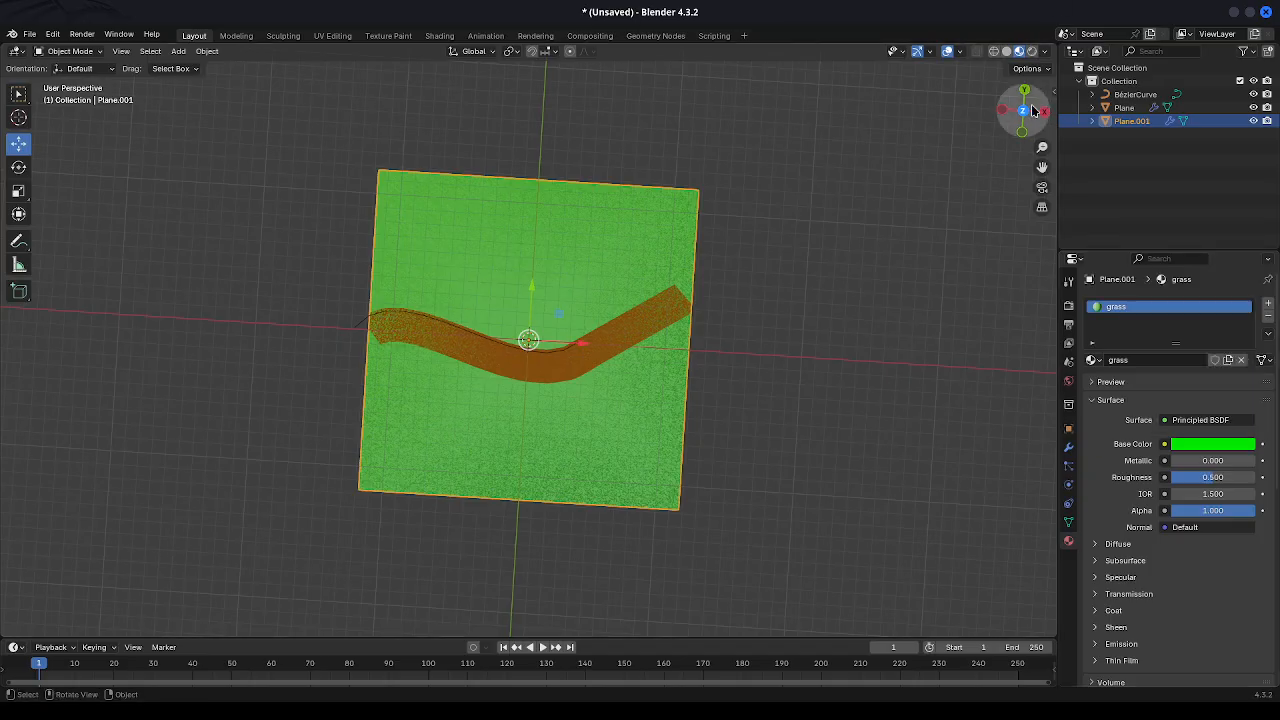
pyautogui.moveTo(1024, 110)
pyautogui.mouseDown()
pyautogui.moveTo(1030, 70)
pyautogui.moveTo(1028, 108)
pyautogui.mouseUp()
pyautogui.scroll(5, 705, 357)
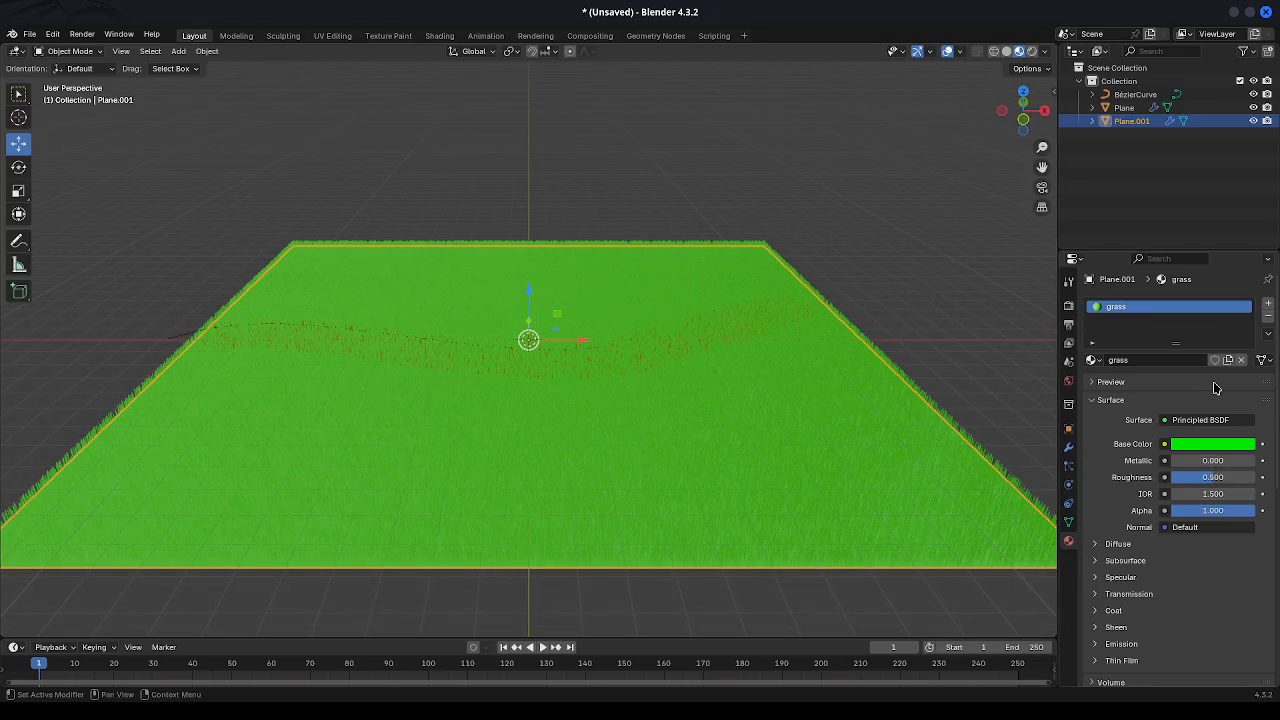
# Shift the grass material's base color to a saturated yellow-green.
pyautogui.click(1194, 451)
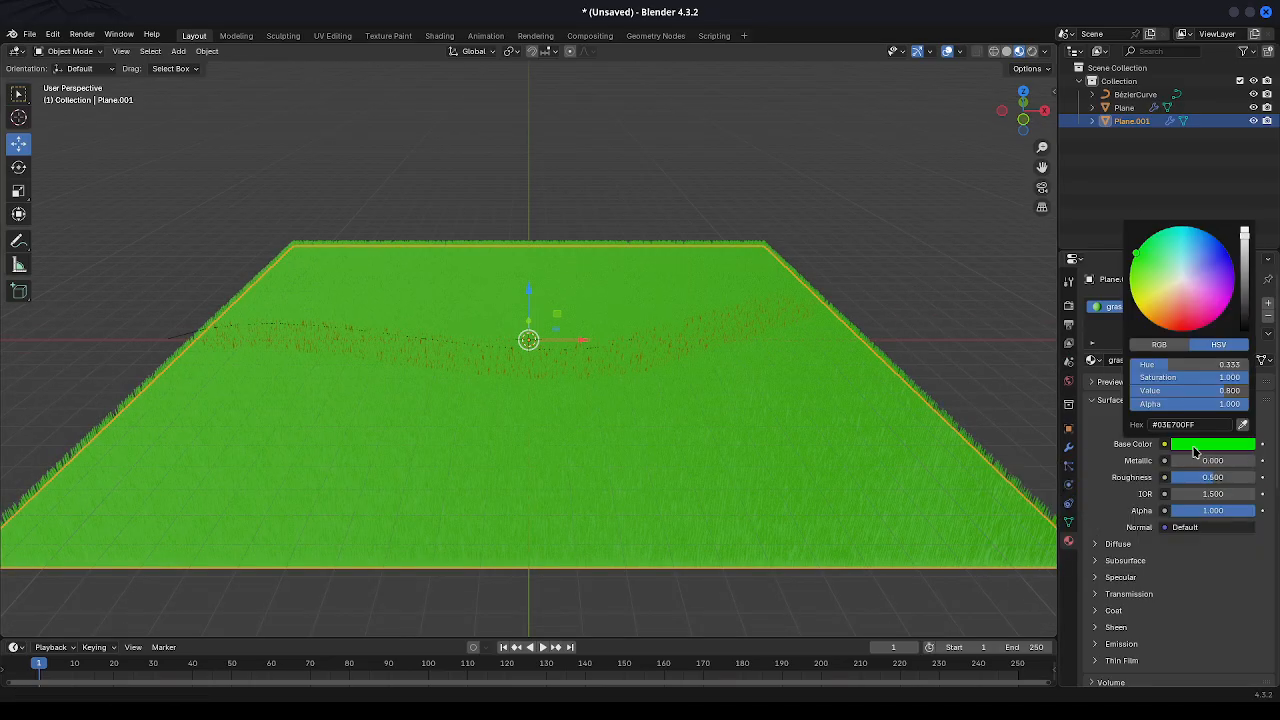
pyautogui.click(1151, 304)
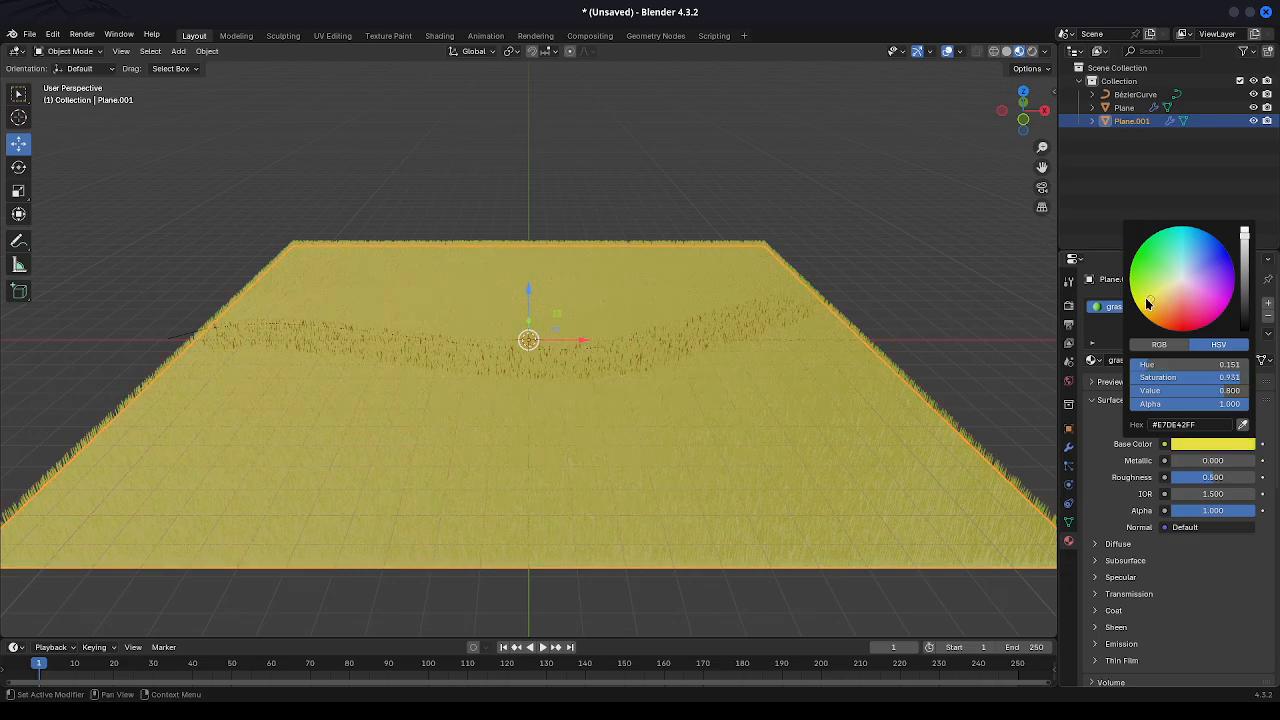
pyautogui.moveTo(1150, 299); pyautogui.dragTo(1131, 293)
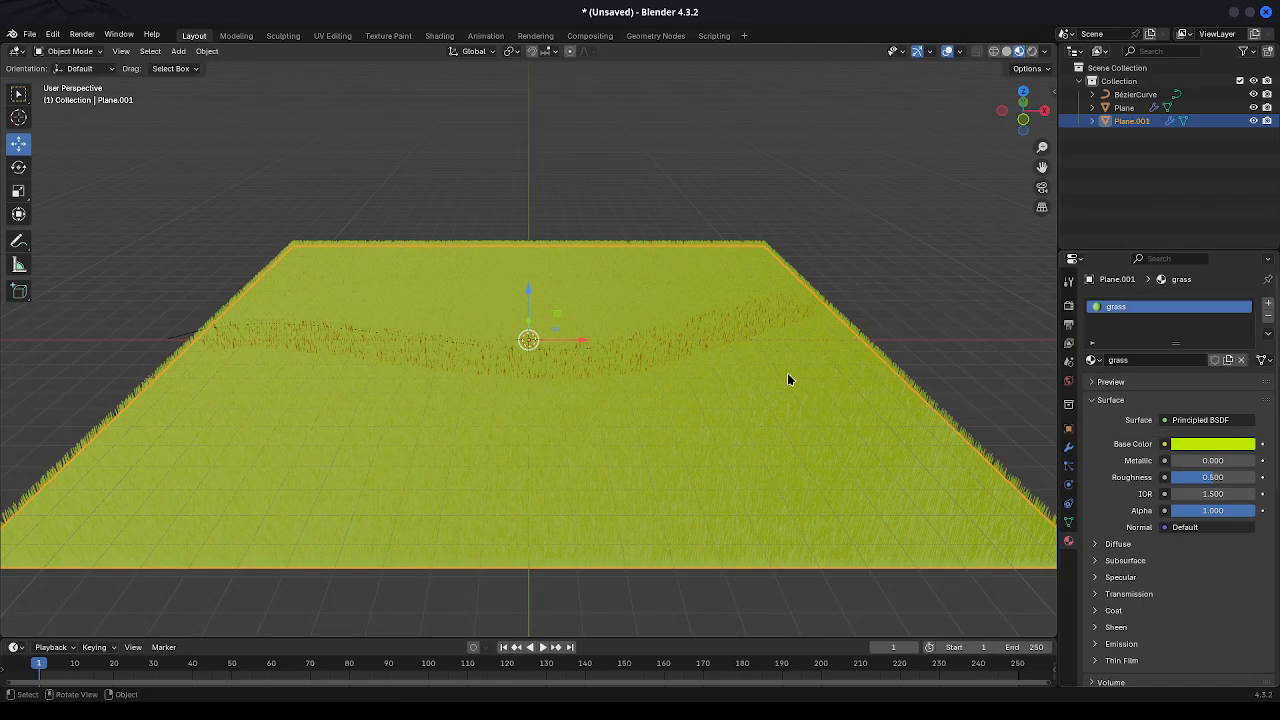
# Set the Shrinkwrap offset of the brown road plane to -0.5 m so the road rises above the grass.
pyautogui.click(643, 355)
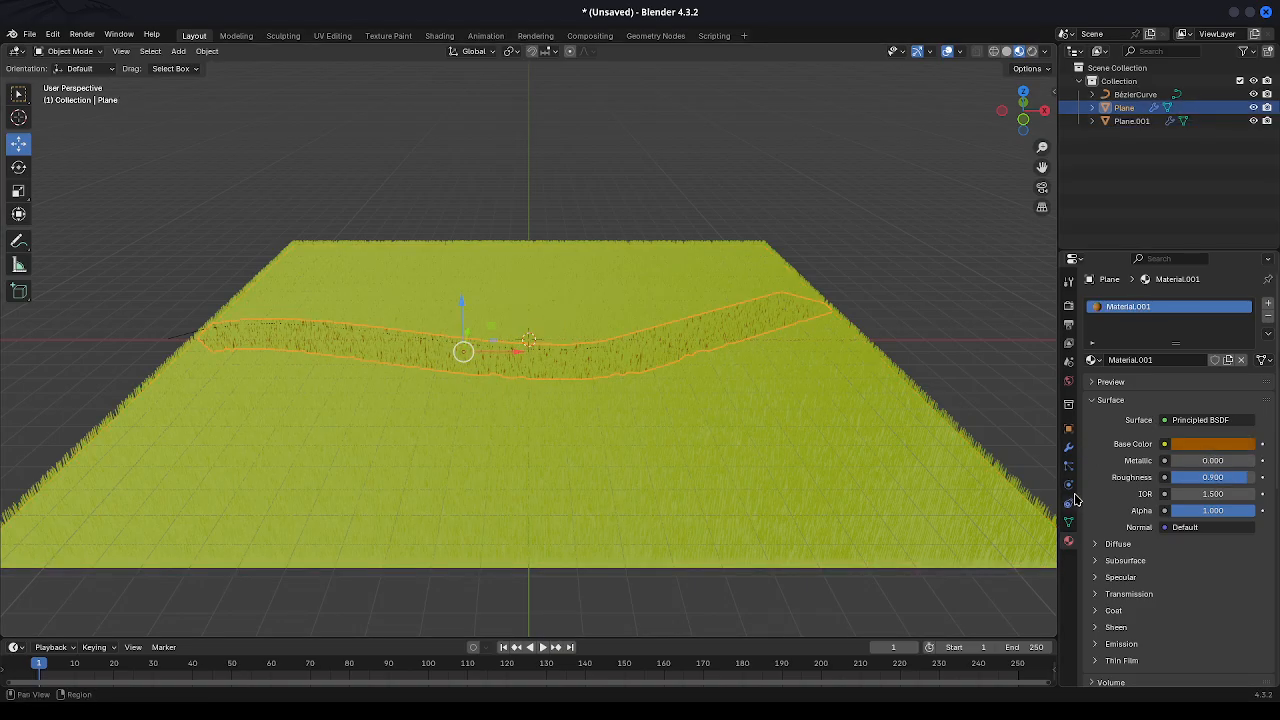
pyautogui.click(1068, 447)
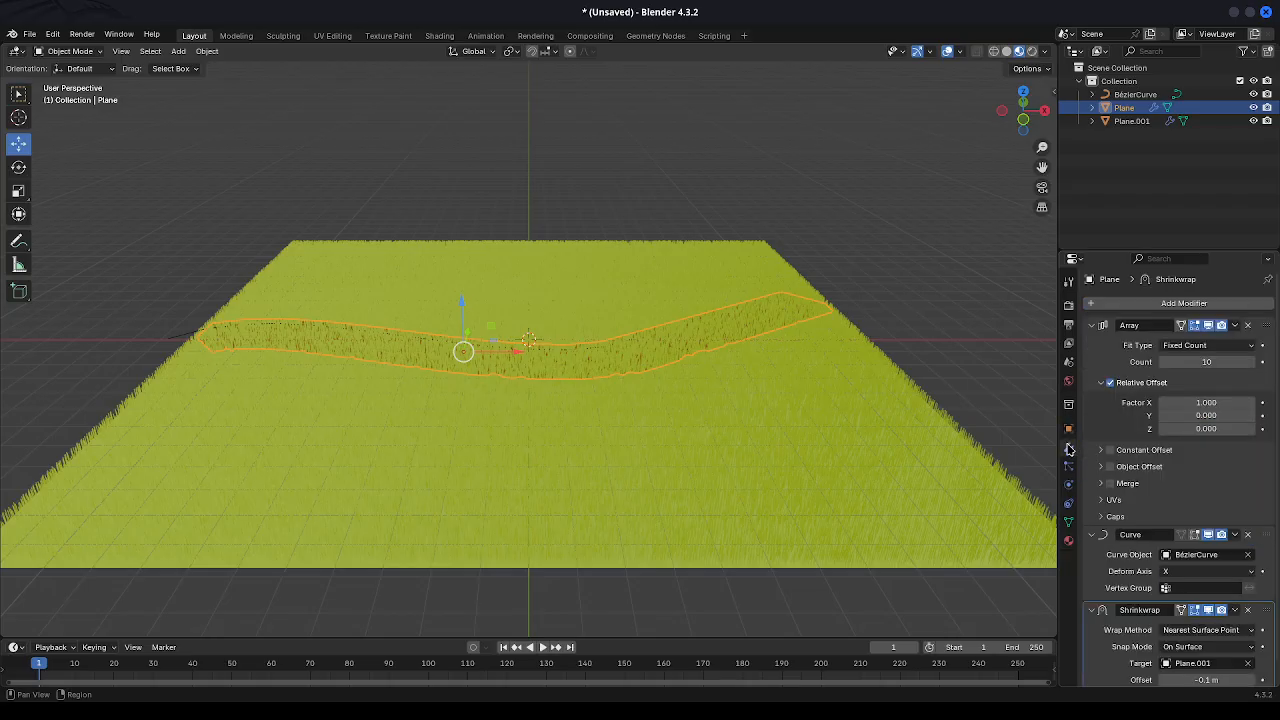
pyautogui.scroll(-1, 1254, 486)
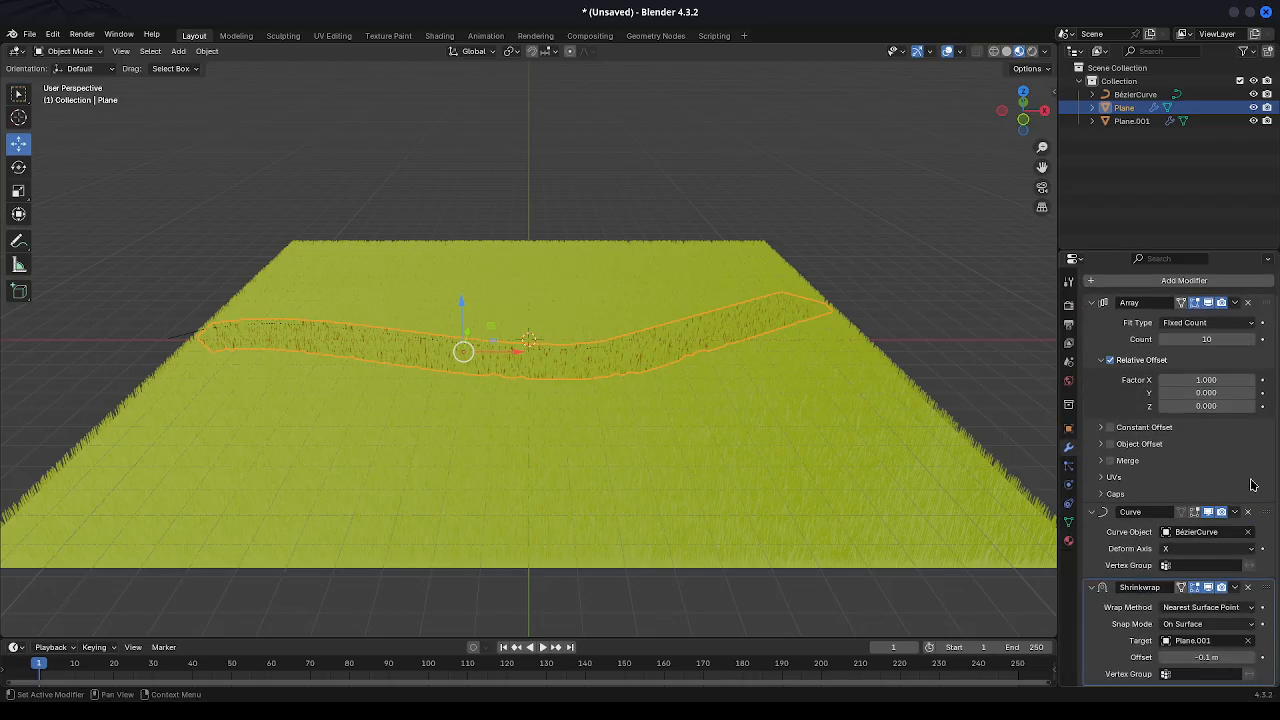
pyautogui.click(1213, 657)
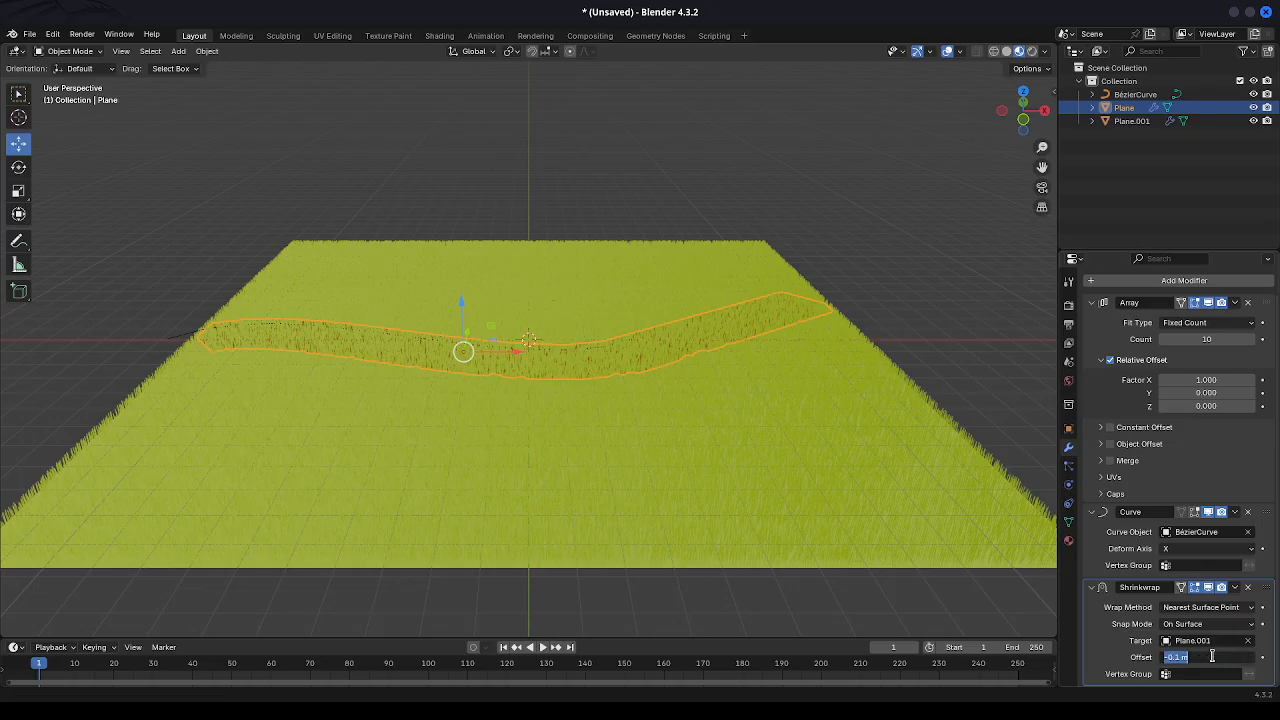
pyautogui.press('Home')
pyautogui.press('Return')
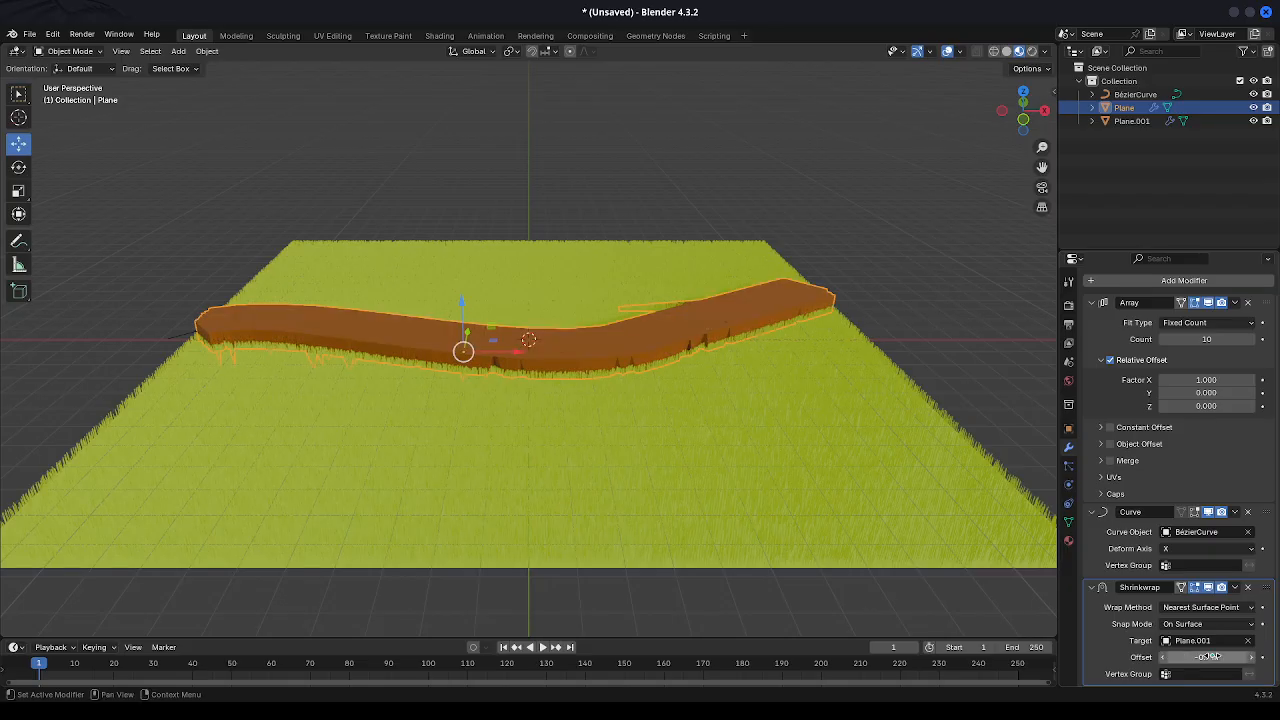
pyautogui.click(1212, 656)
pyautogui.press('Home')
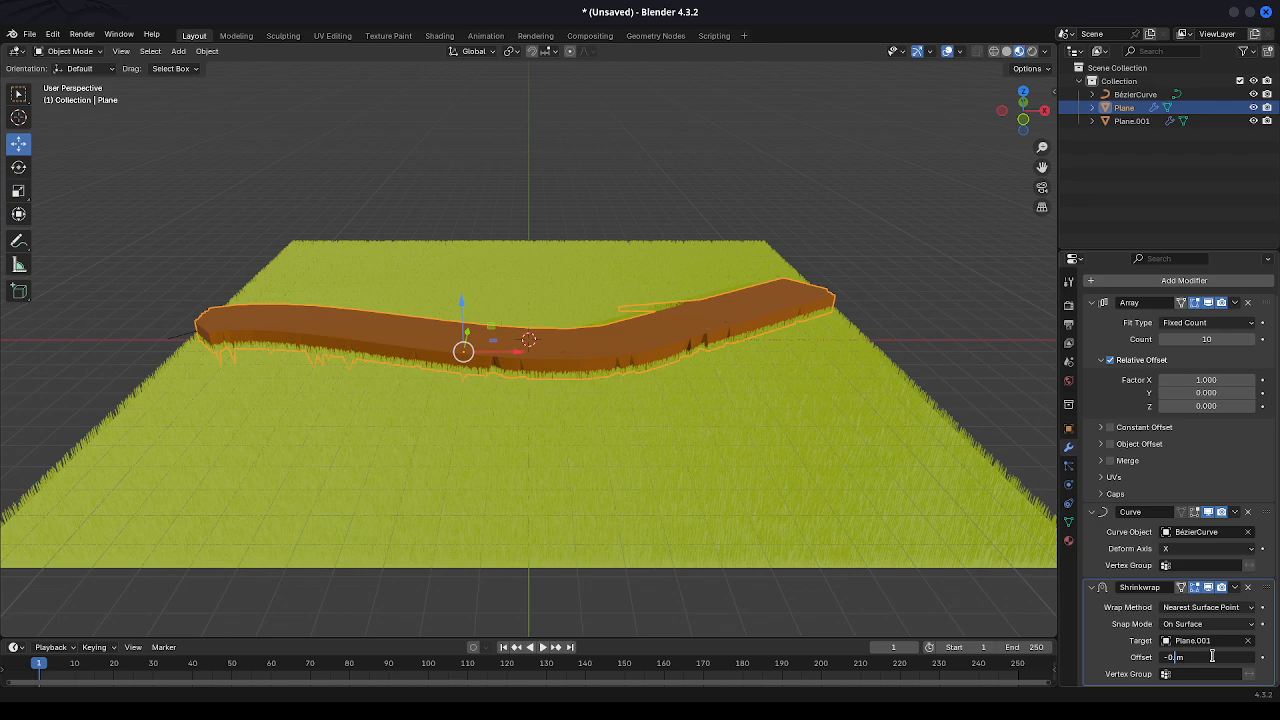
pyautogui.press('Return')
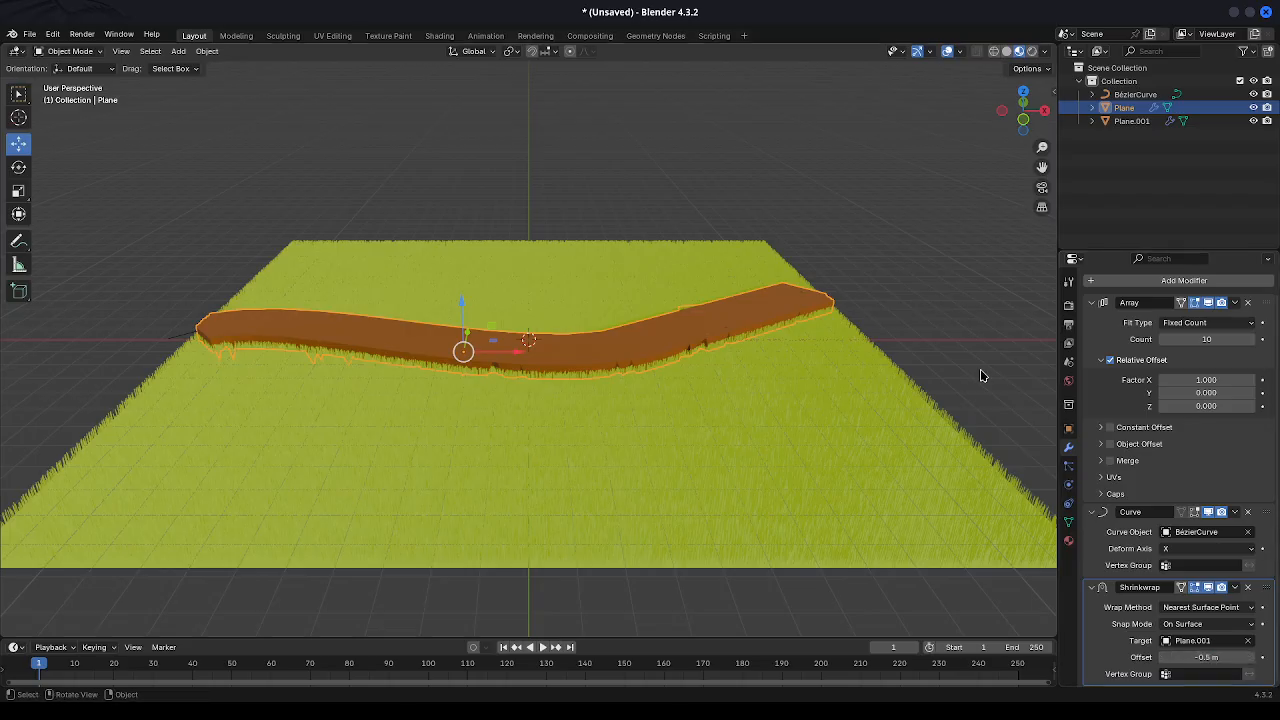
# Inspect the road's fit over the grass from the end and side, and review the ground plane's hair particle settings.
pyautogui.click(778, 220)
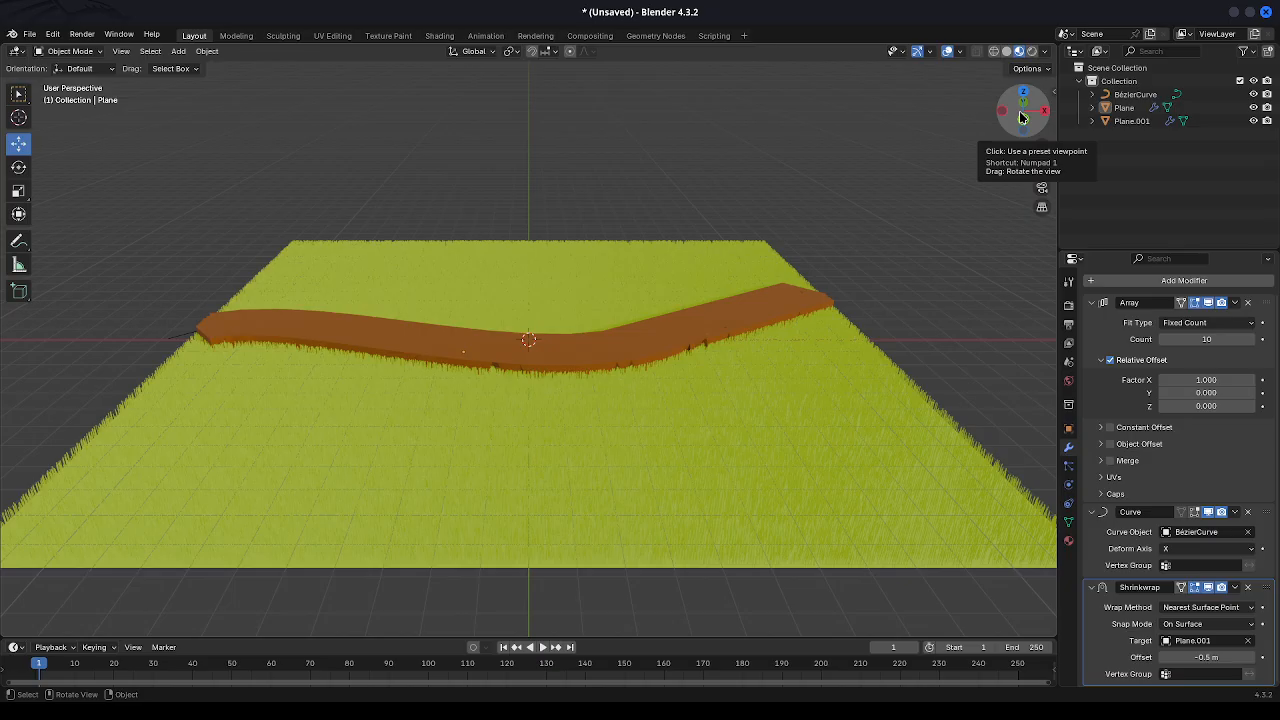
pyautogui.moveTo(1022, 112); pyautogui.dragTo(848, 126)
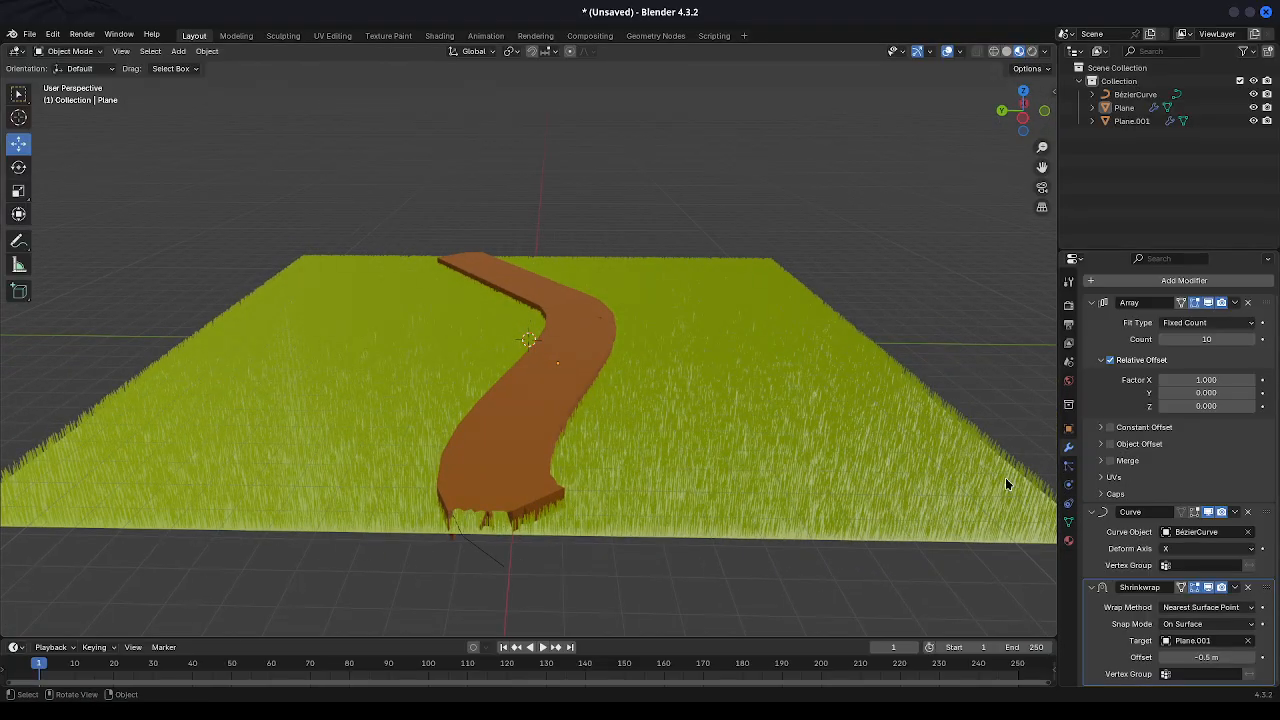
pyautogui.click(942, 476)
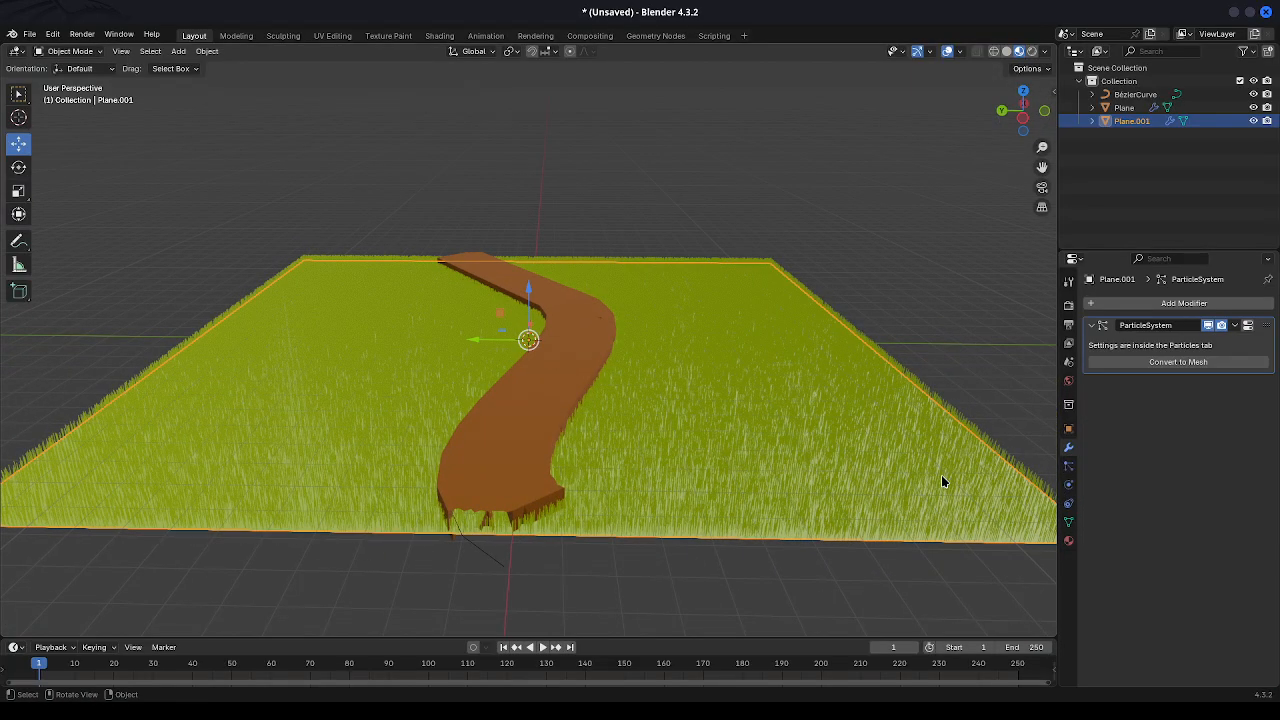
pyautogui.click(1069, 504)
pyautogui.click(1069, 521)
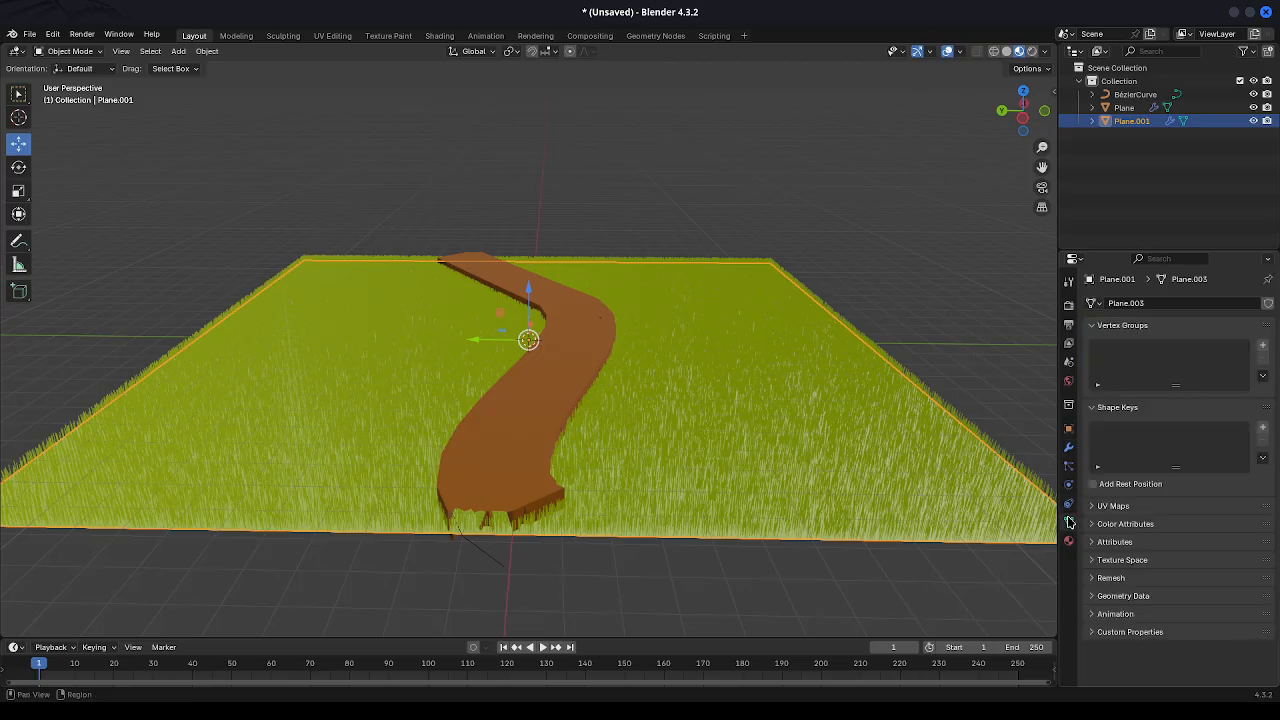
pyautogui.click(1069, 466)
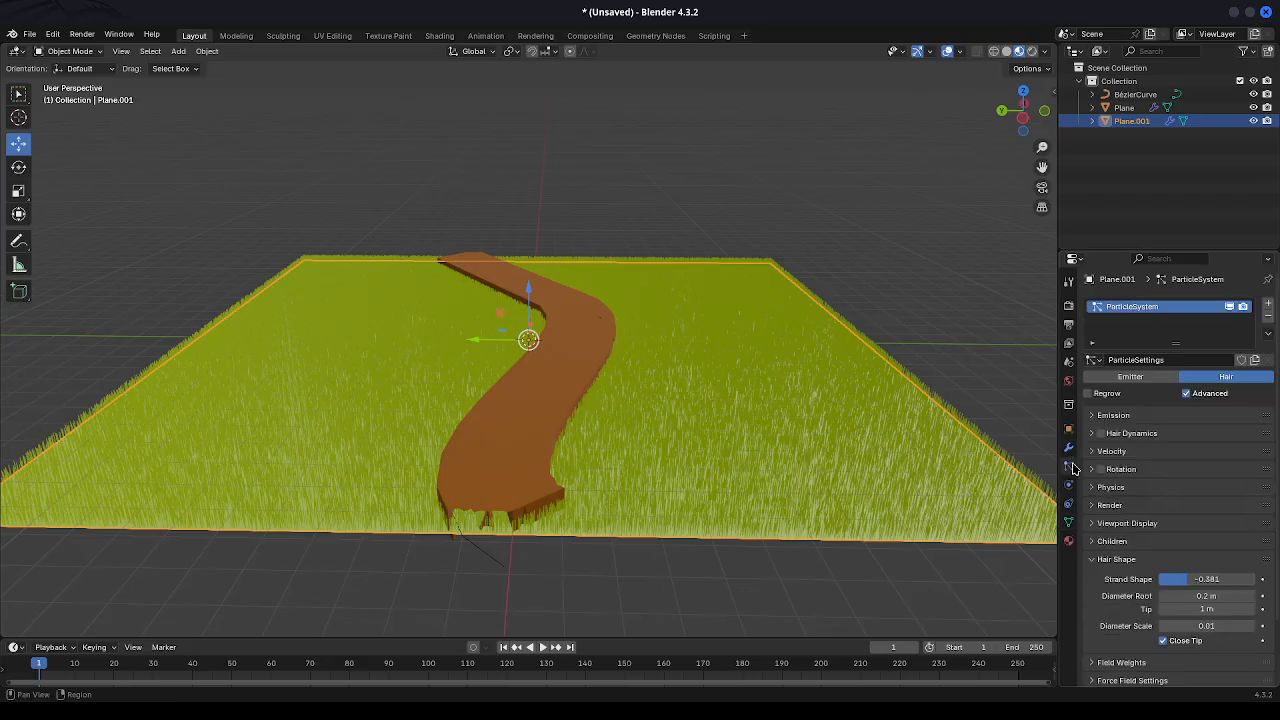
pyautogui.scroll(-3, 1189, 449)
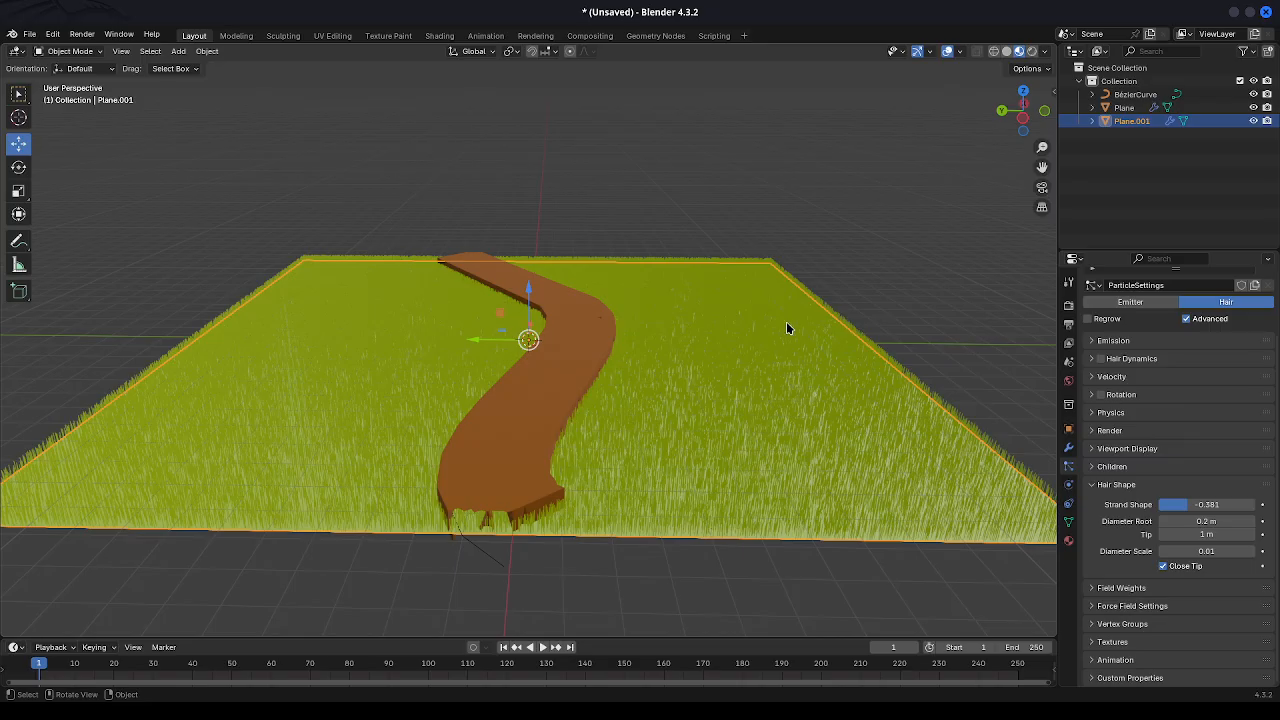
pyautogui.click(828, 124)
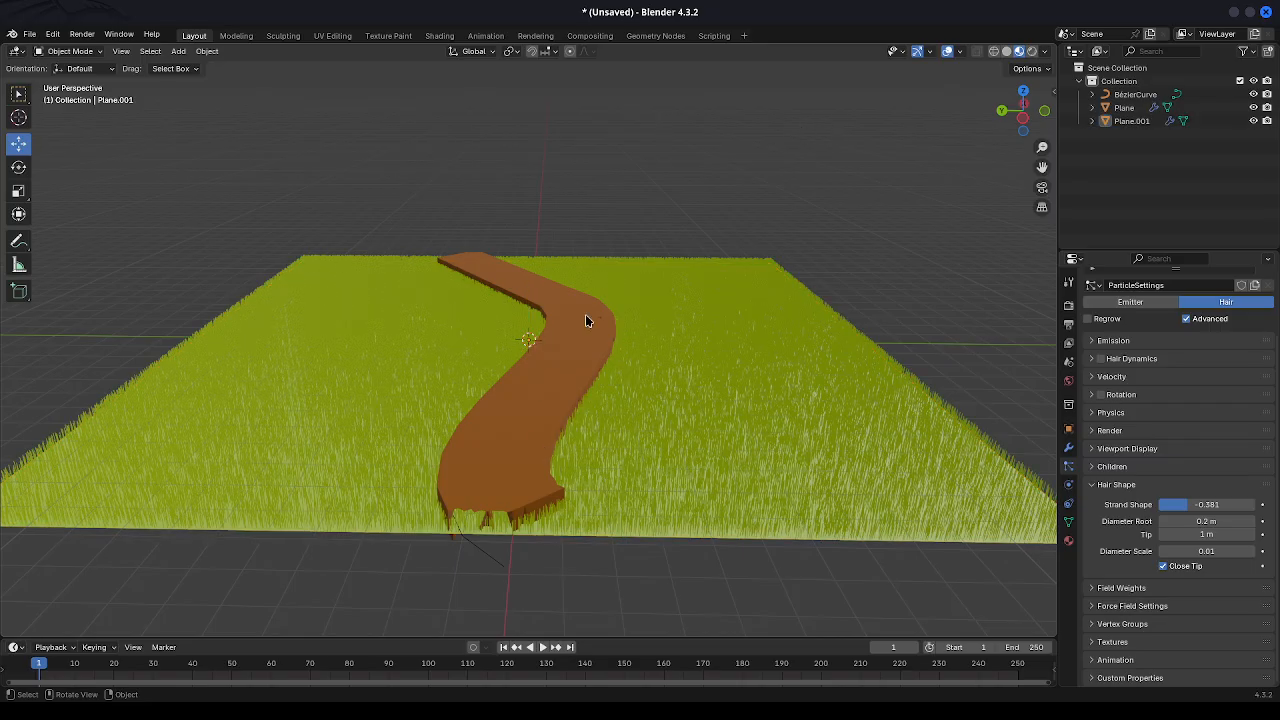
pyautogui.click(1022, 120)
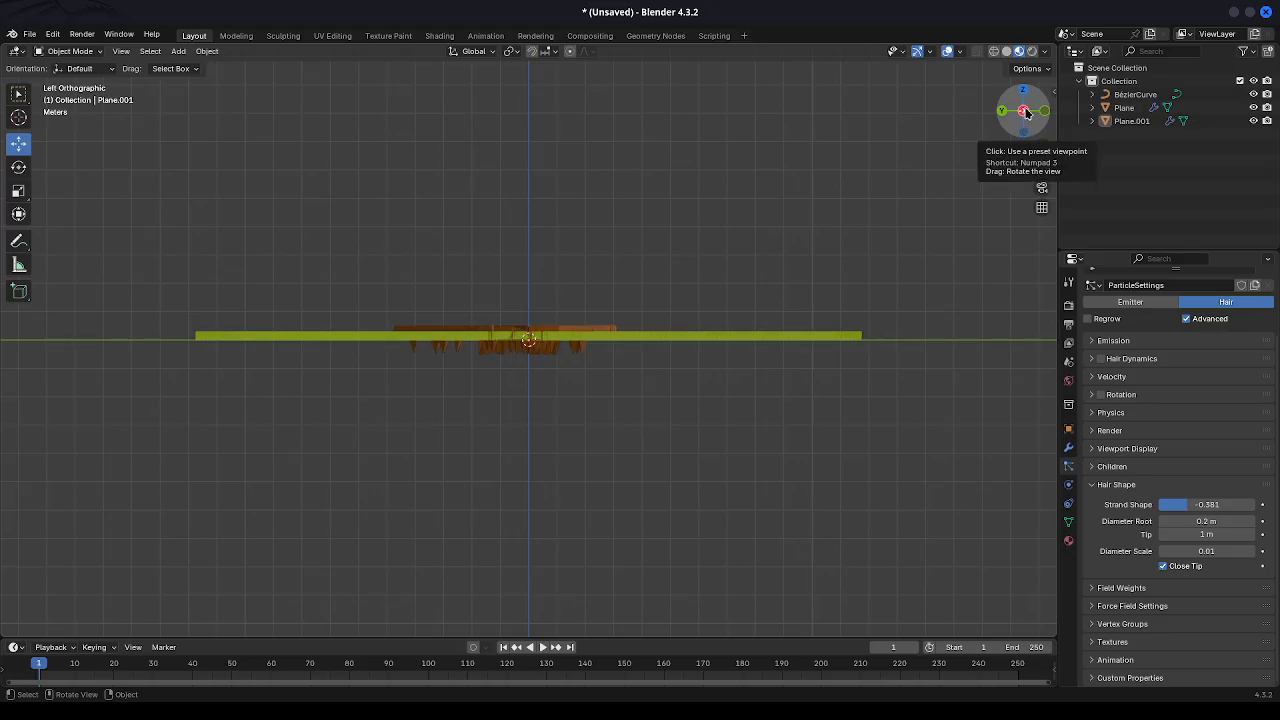
pyautogui.moveTo(1027, 113); pyautogui.dragTo(1026, 112)
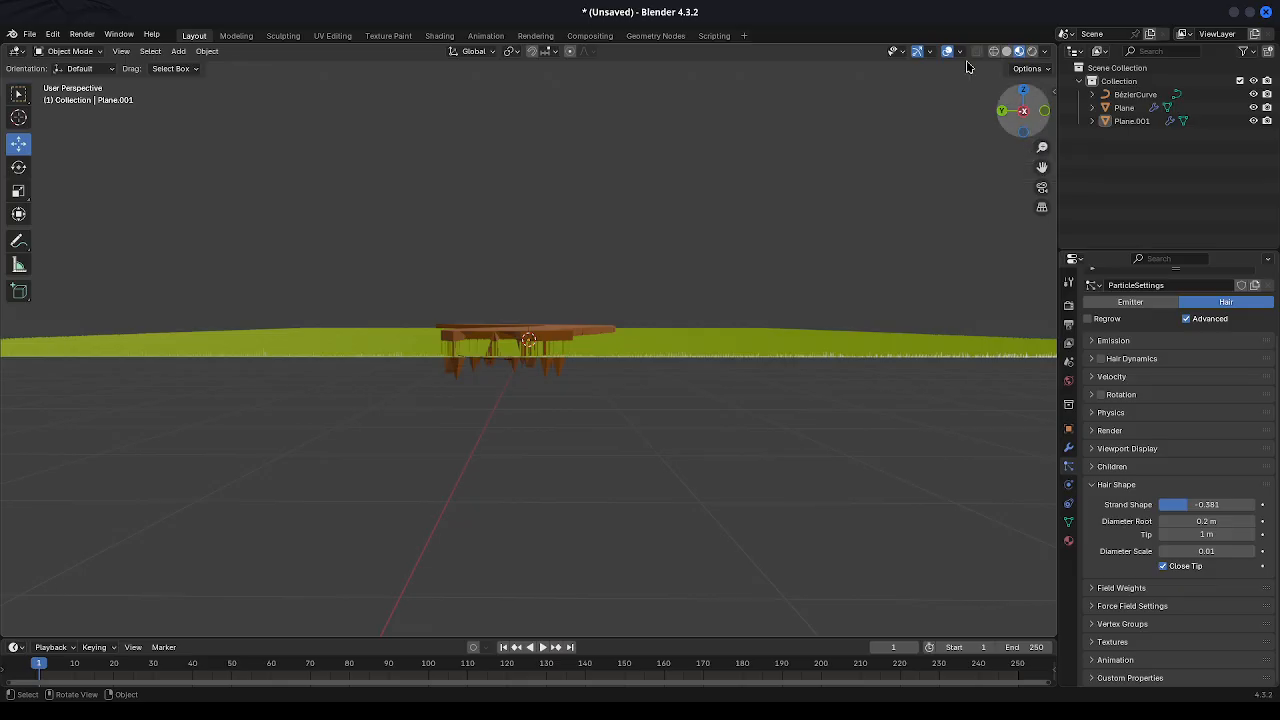
# Import the Sketchfab car model into the scene in glTF 2.0 format.
pyautogui.click(30, 34)
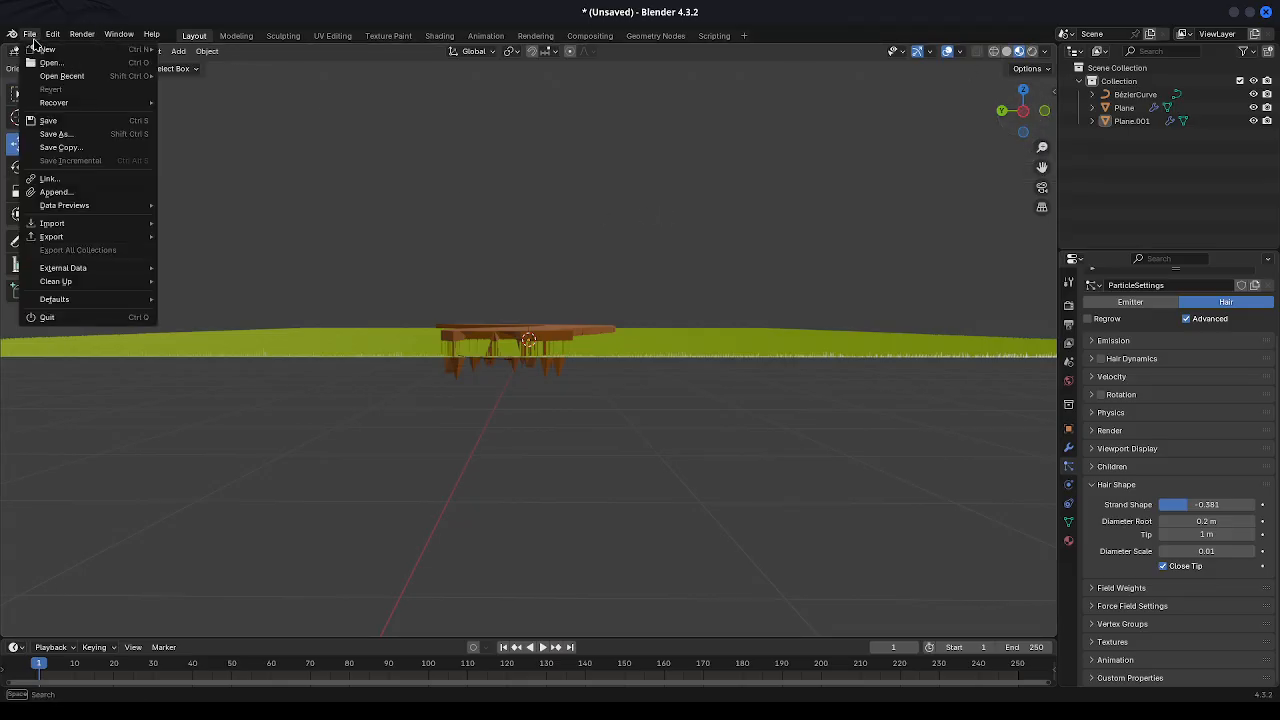
pyautogui.press('Escape')
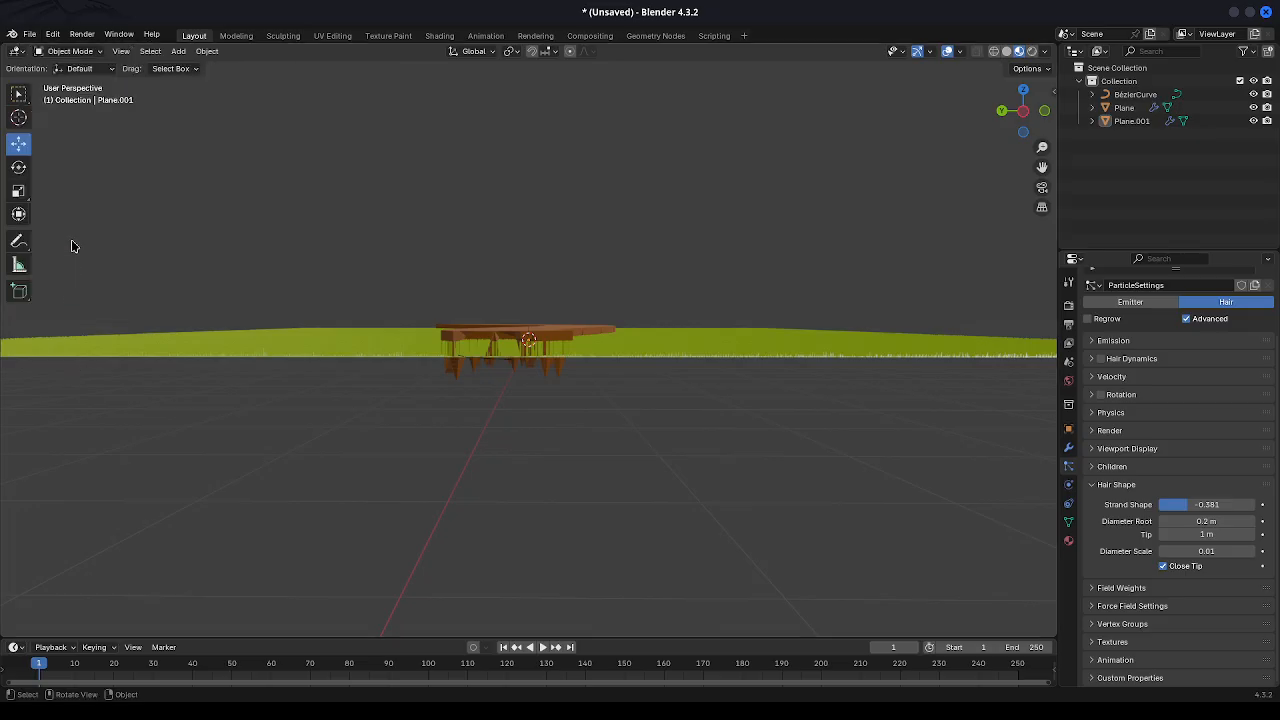
pyautogui.click(31, 38)
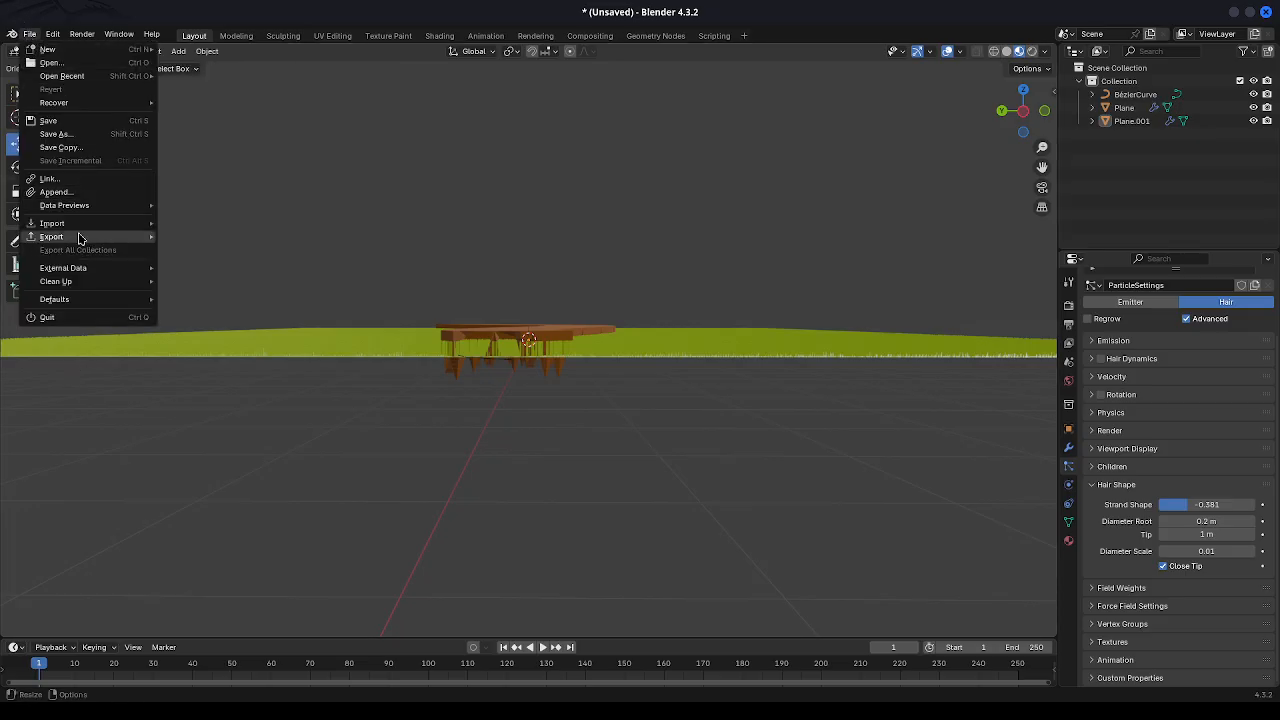
pyautogui.moveTo(78, 228)
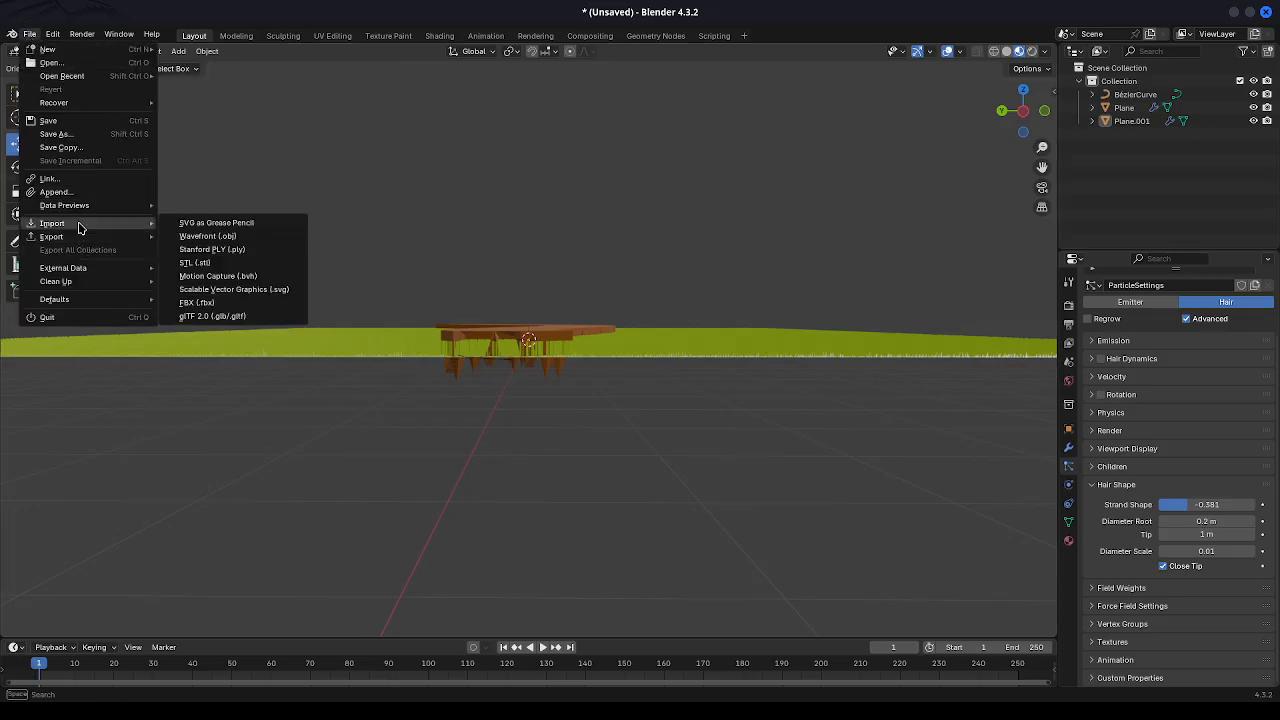
pyautogui.click(212, 316)
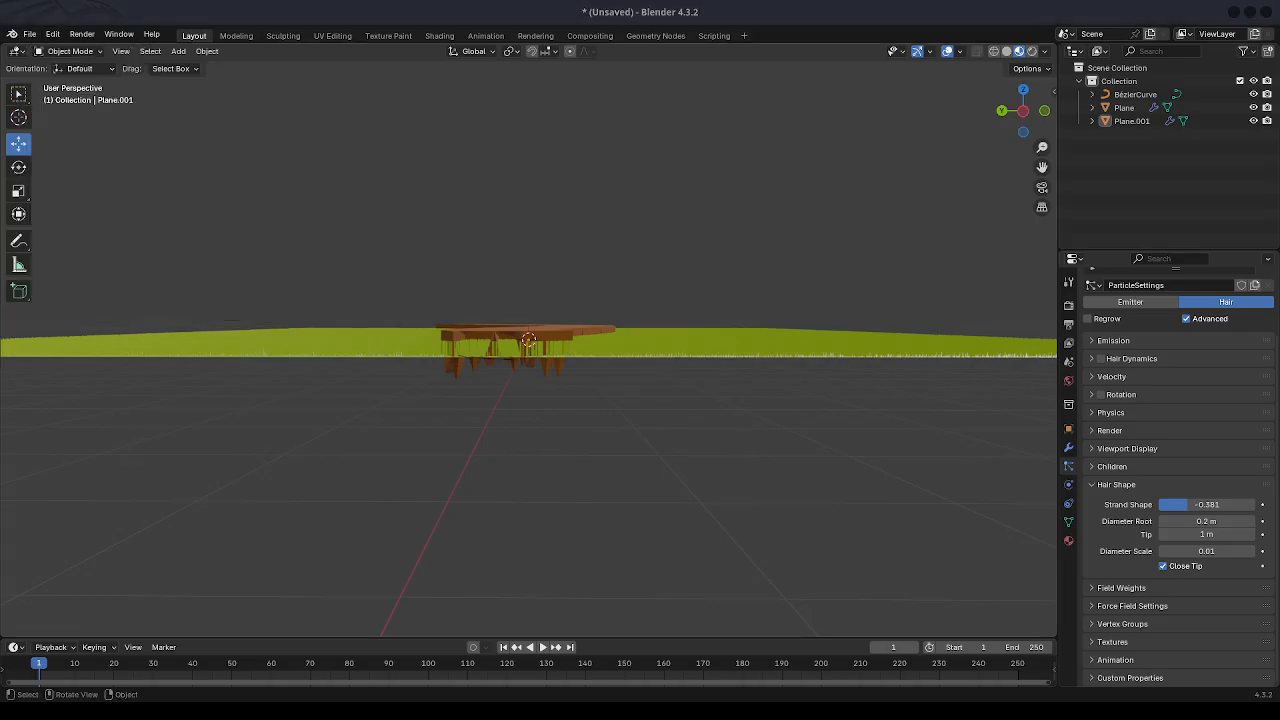
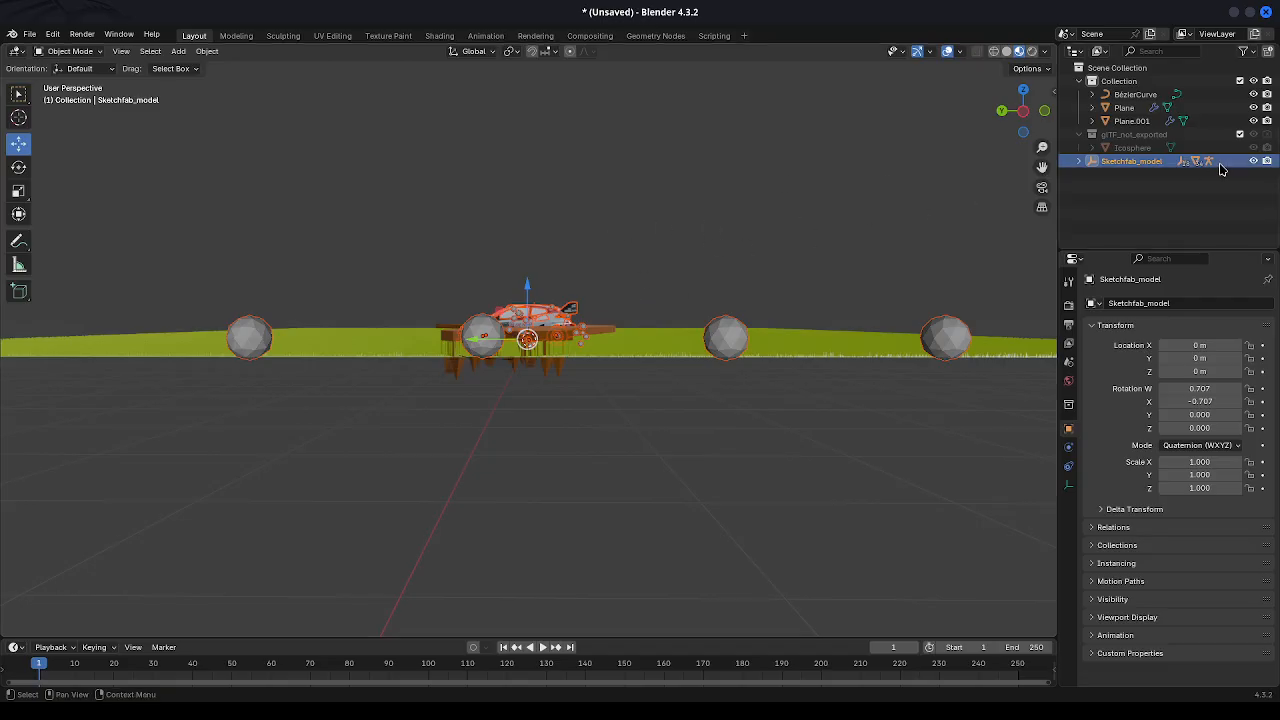
# Hide the viewport overlays and raise the imported car about 0.66 m along Z so its wheels rest on the road.
pyautogui.click(947, 52)
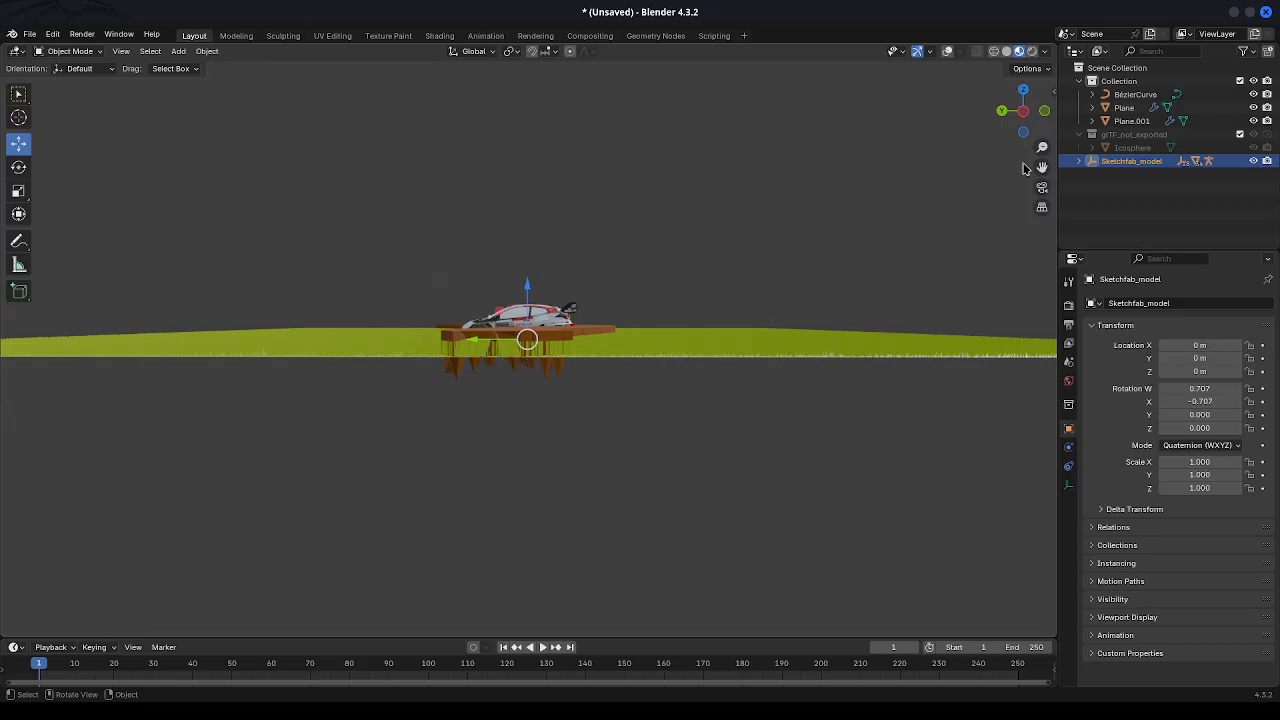
pyautogui.click(1025, 114)
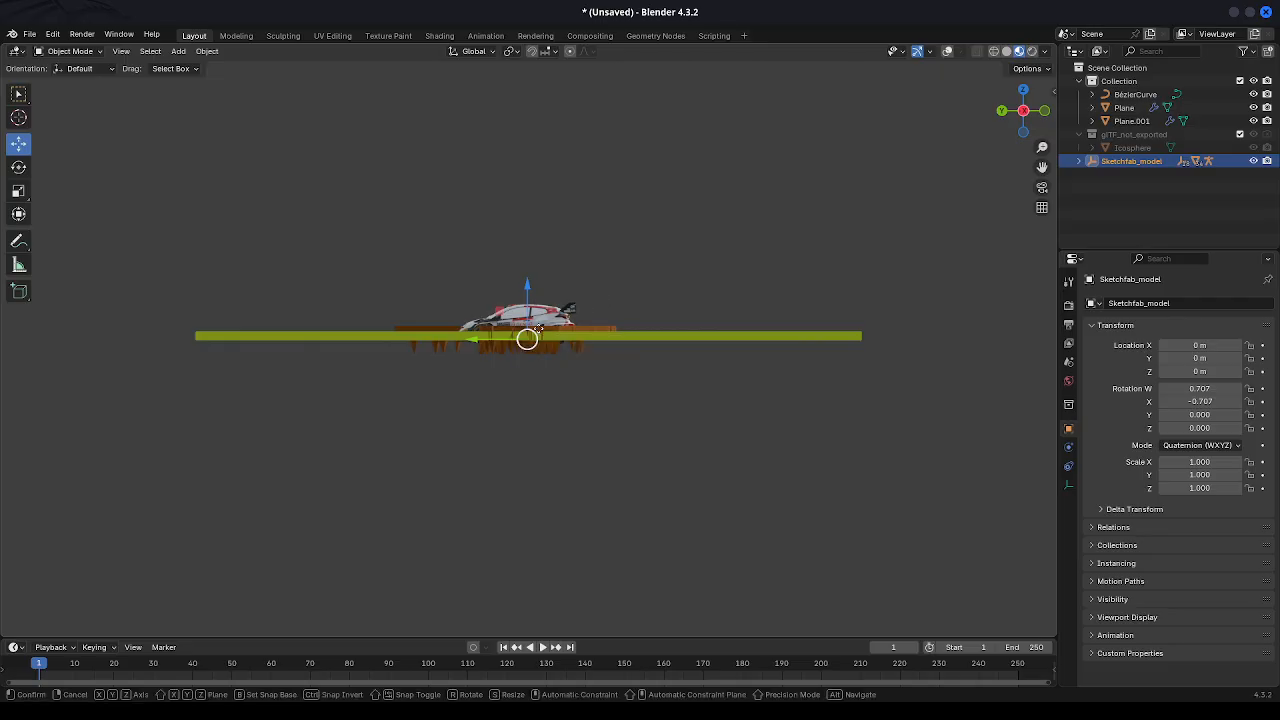
pyautogui.moveTo(537, 332); pyautogui.dragTo(533, 316)
pyautogui.press('z')
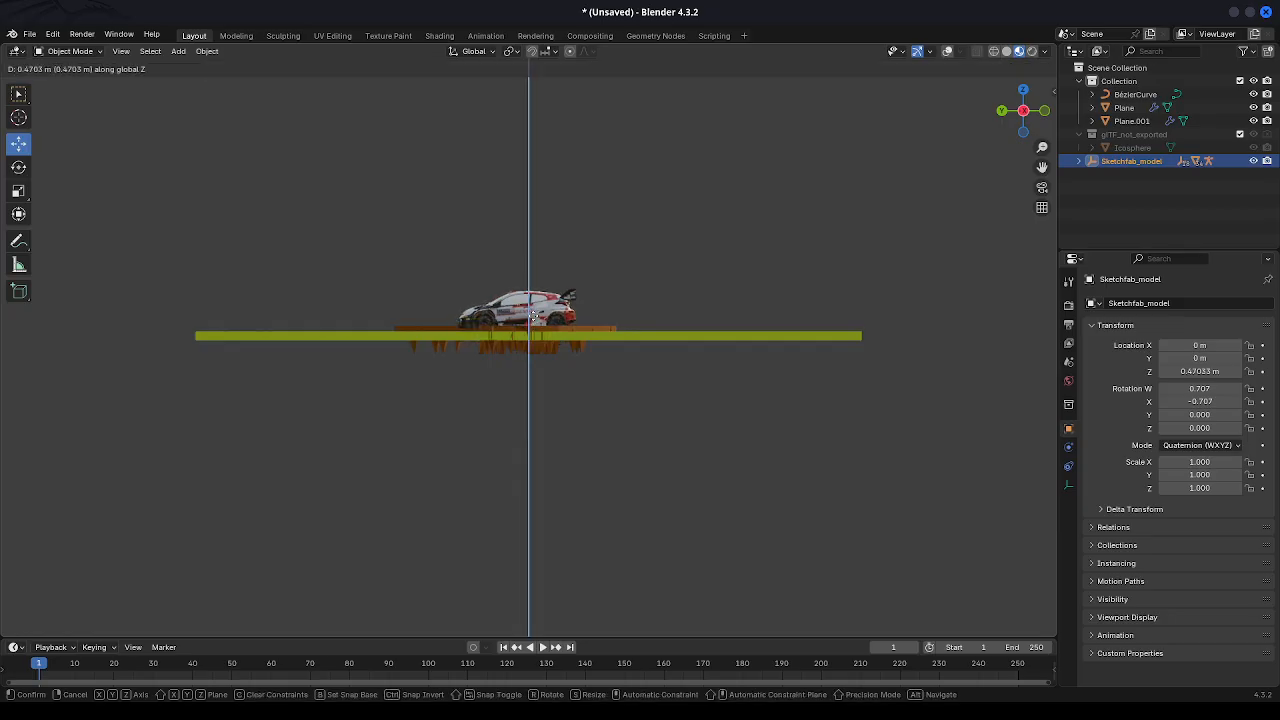
pyautogui.moveTo(533, 315); pyautogui.dragTo(533, 310)
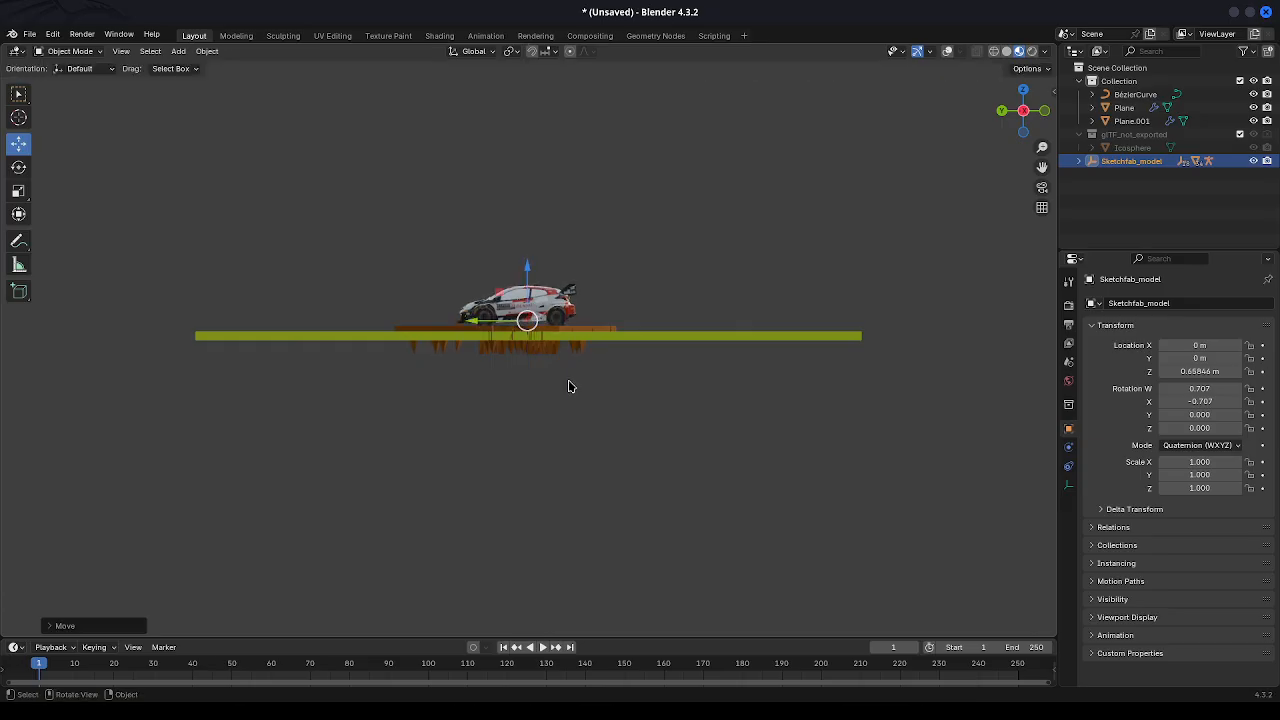
# Rotate the car about the vertical axis to face along the road, and reselect the whole car model.
pyautogui.click(1003, 114)
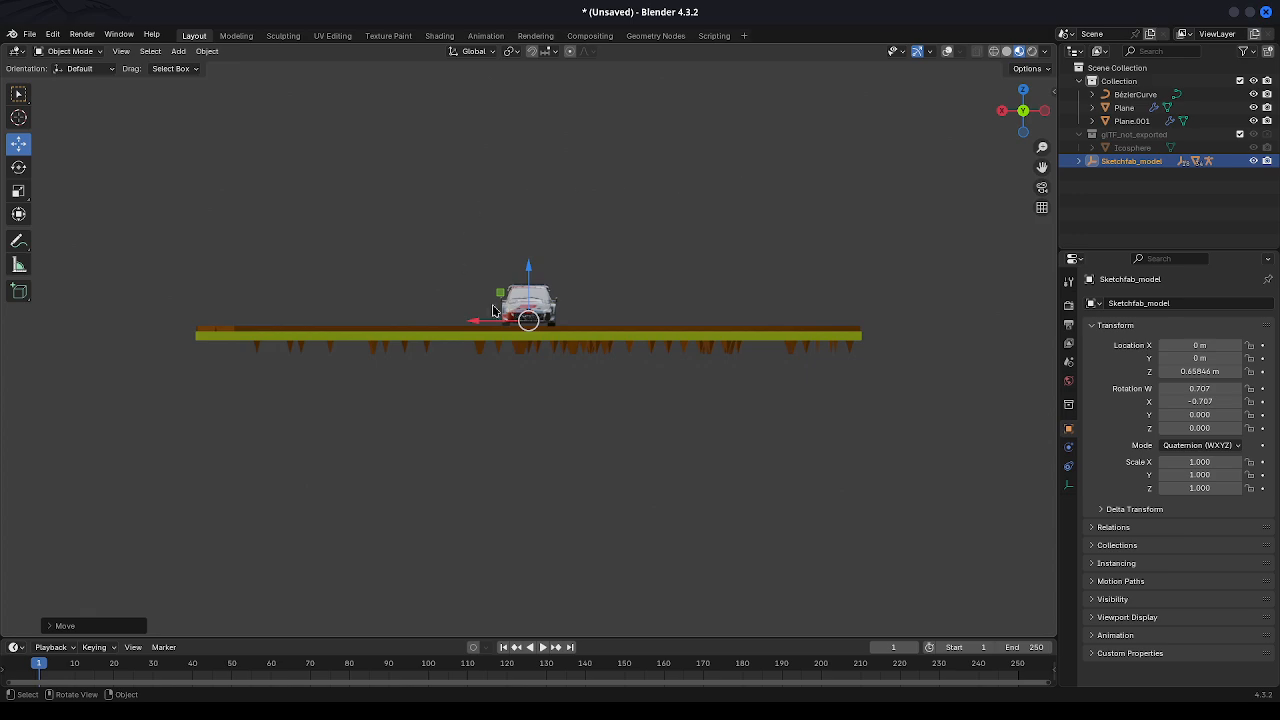
pyautogui.click(18, 167)
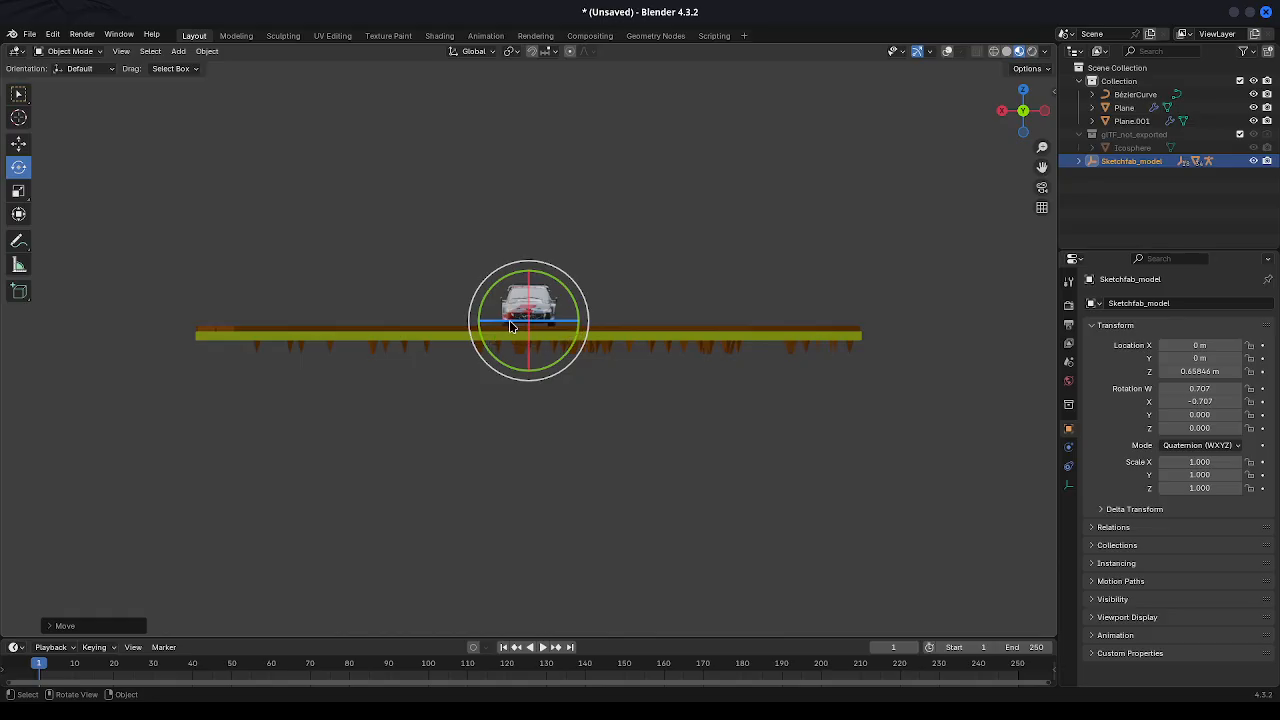
pyautogui.moveTo(511, 326); pyautogui.dragTo(494, 326)
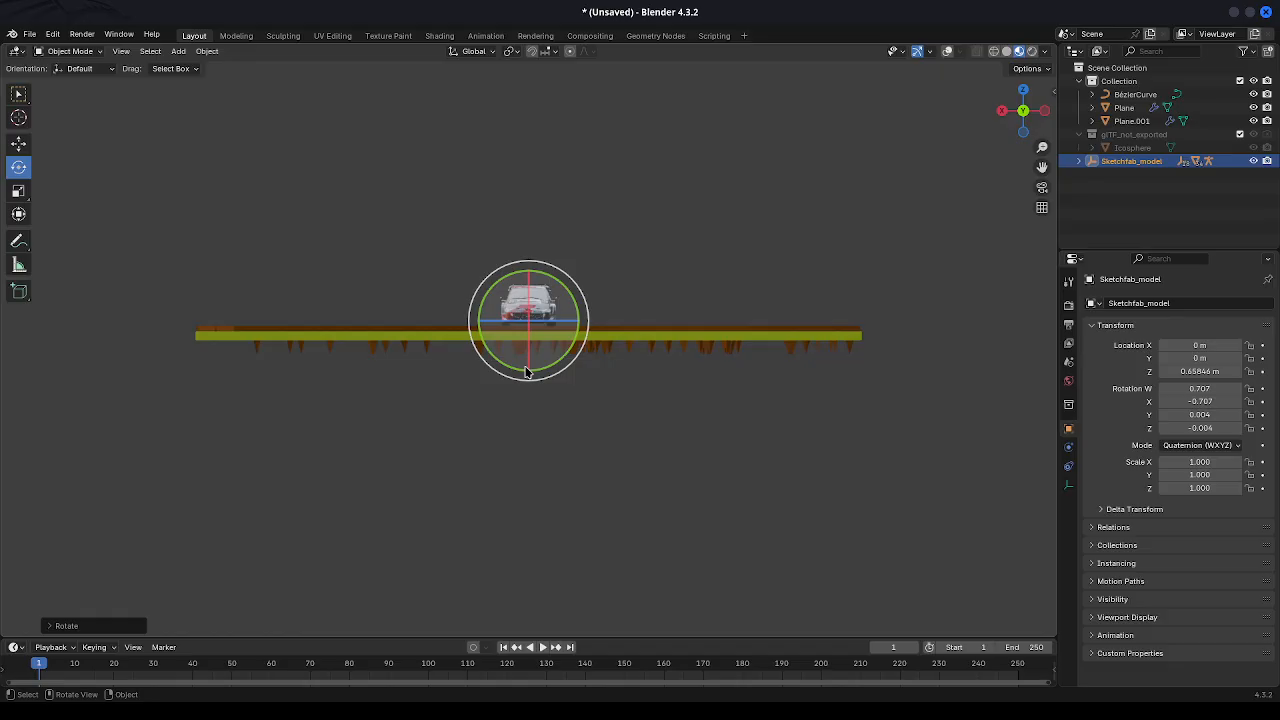
pyautogui.moveTo(520, 372)
pyautogui.mouseDown()
pyautogui.moveTo(506, 355)
pyautogui.moveTo(527, 366)
pyautogui.mouseUp()
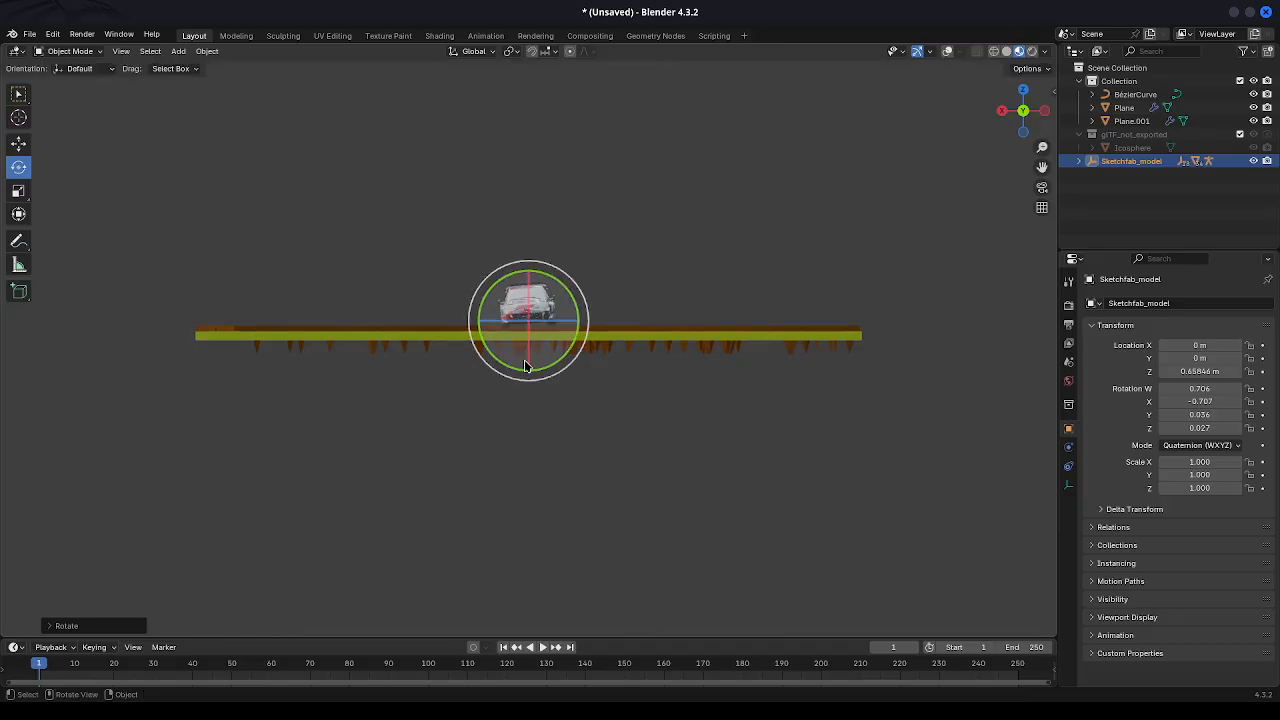
pyautogui.hotkey('ctrl', 'z')
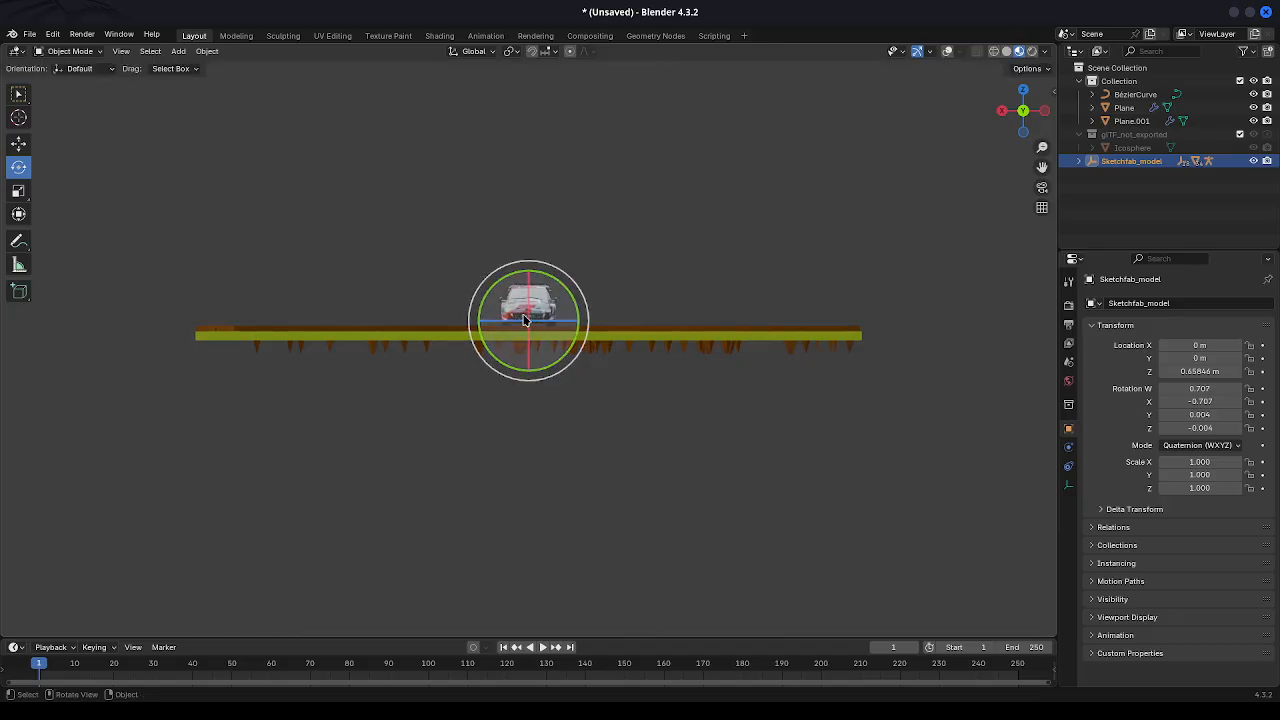
pyautogui.moveTo(529, 298)
pyautogui.mouseDown()
pyautogui.moveTo(540, 301)
pyautogui.moveTo(526, 301)
pyautogui.mouseUp()
pyautogui.moveTo(519, 324)
pyautogui.mouseDown()
pyautogui.moveTo(404, 300)
pyautogui.moveTo(363, 208)
pyautogui.moveTo(169, 191)
pyautogui.moveTo(30, 135)
pyautogui.moveTo(177, 323)
pyautogui.moveTo(429, 337)
pyautogui.moveTo(654, 277)
pyautogui.moveTo(520, 328)
pyautogui.moveTo(540, 325)
pyautogui.moveTo(517, 312)
pyautogui.moveTo(527, 316)
pyautogui.mouseUp()
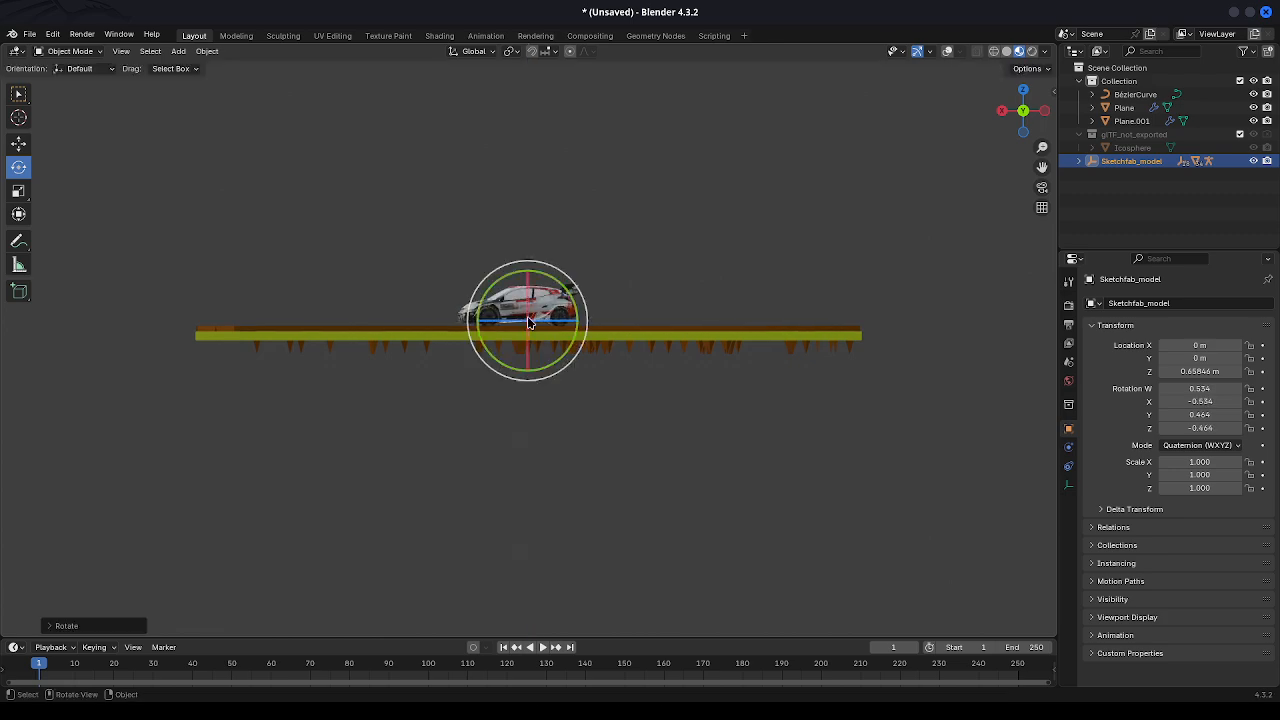
pyautogui.click(734, 423)
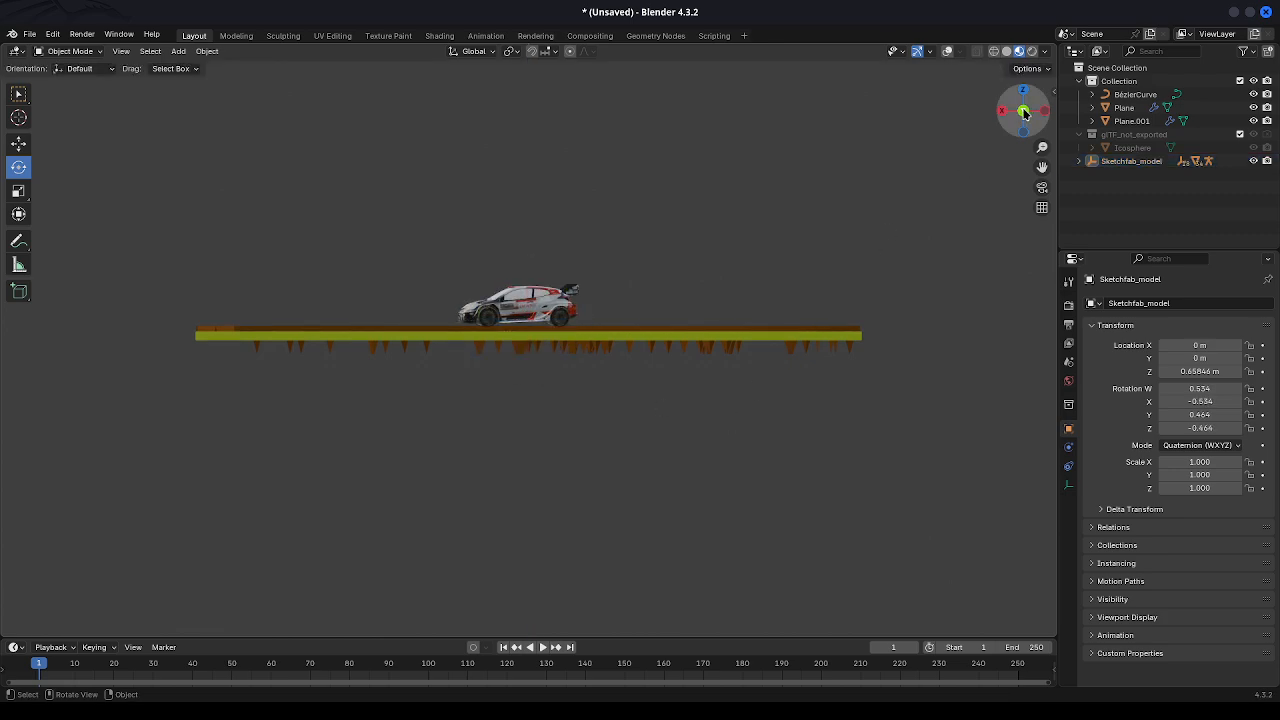
pyautogui.moveTo(1025, 113); pyautogui.dragTo(869, 214)
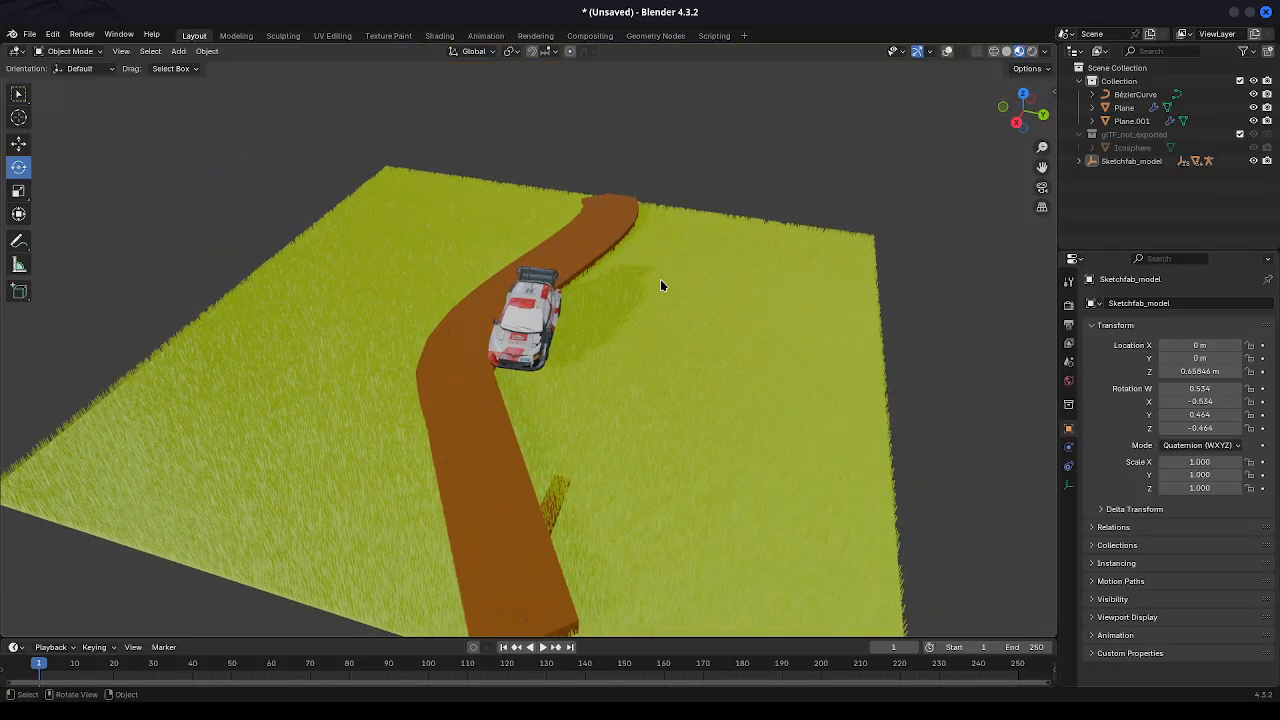
pyautogui.click(1143, 162)
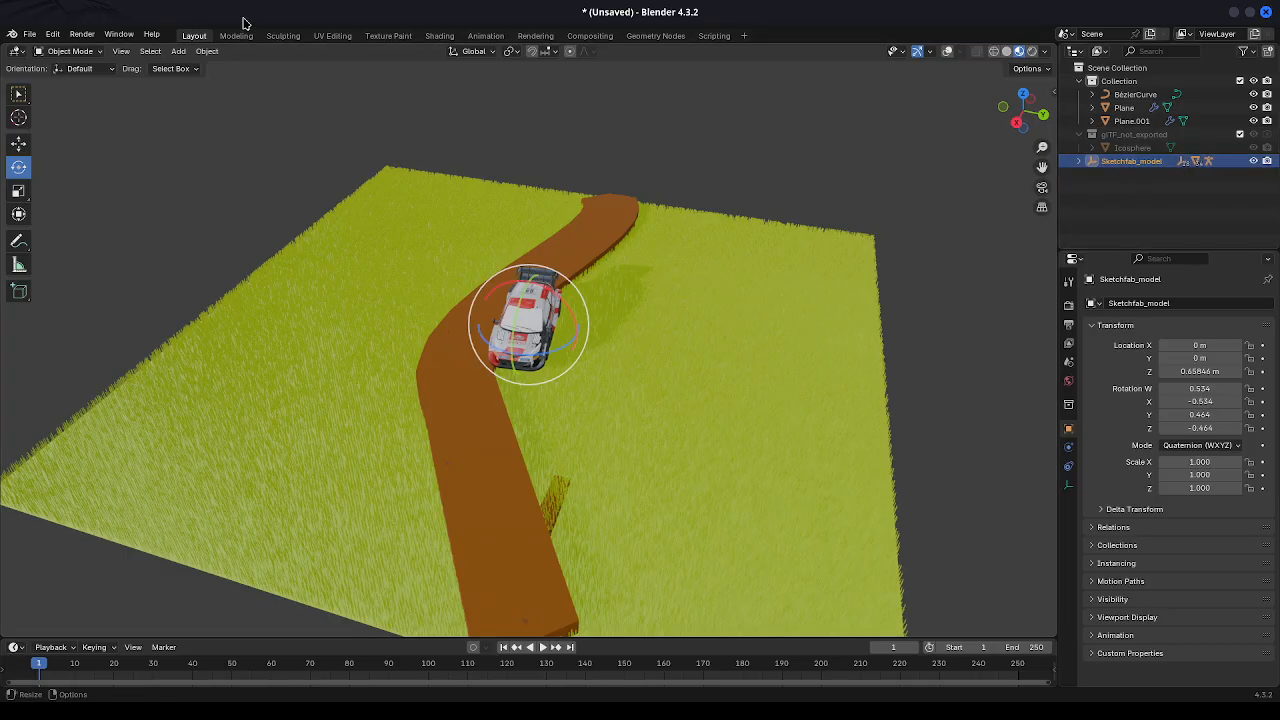
pyautogui.press('g')
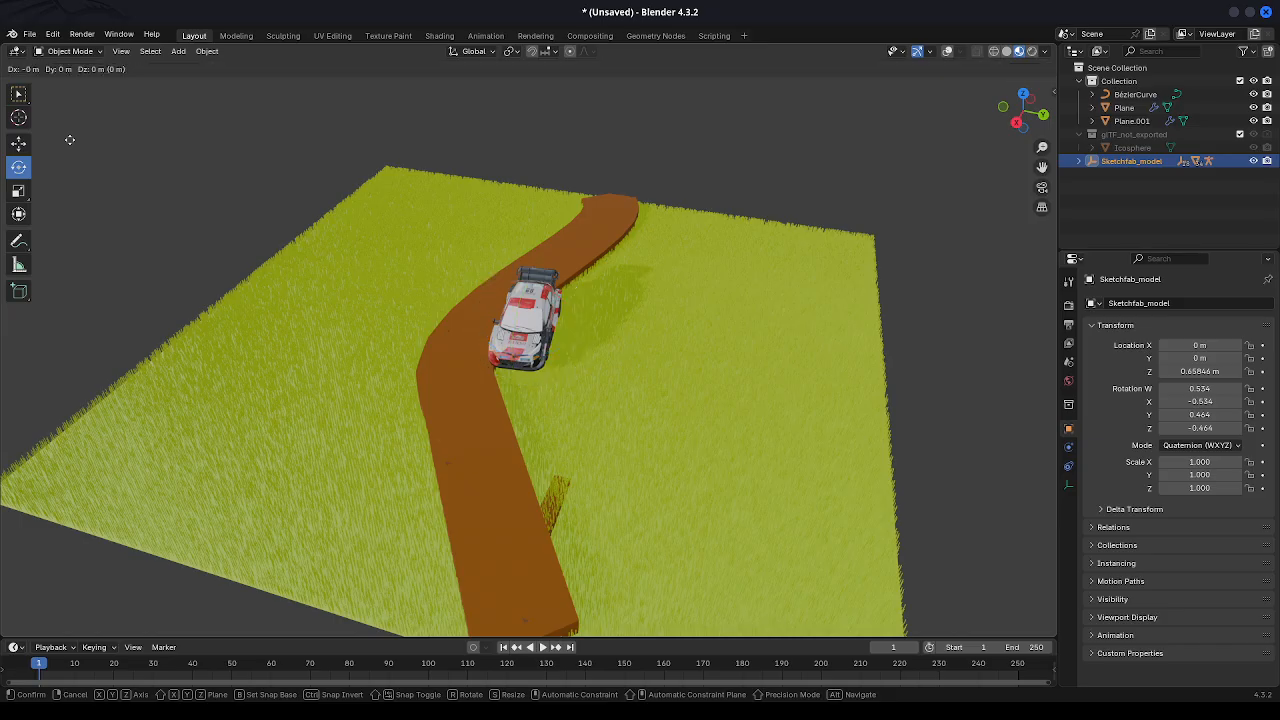
pyautogui.click(19, 150)
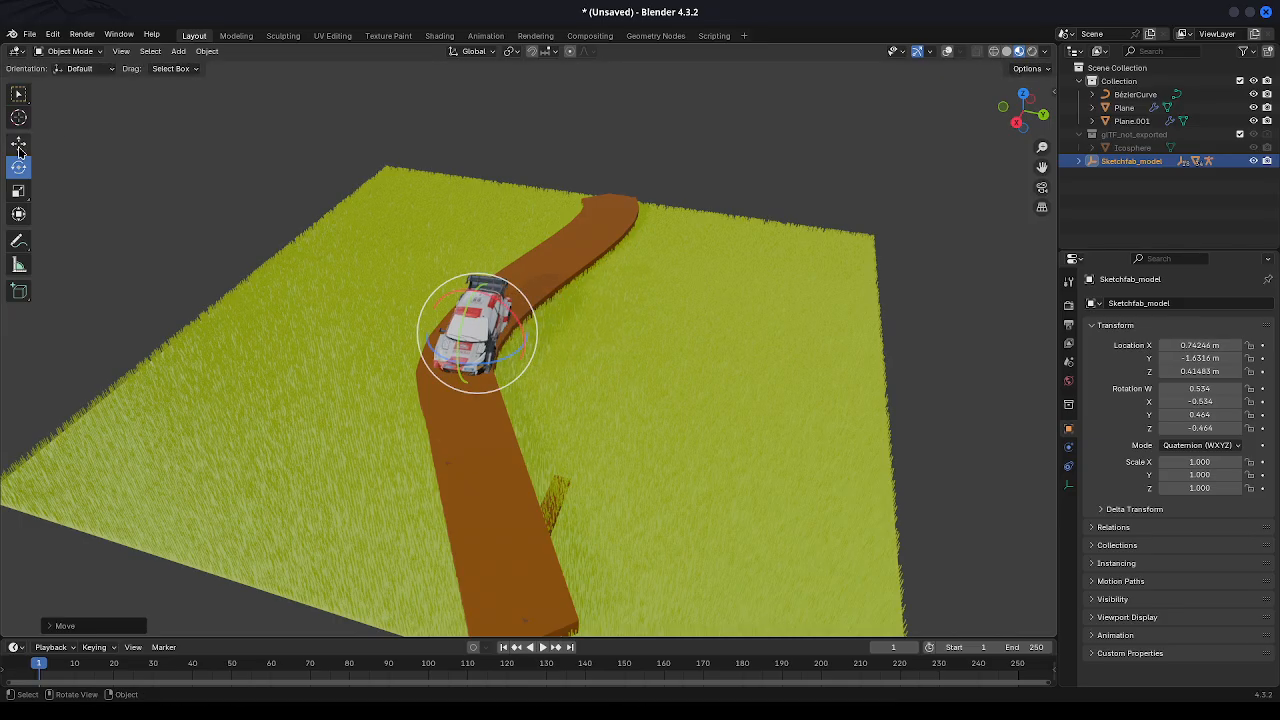
pyautogui.hotkey('ctrl', 'z')
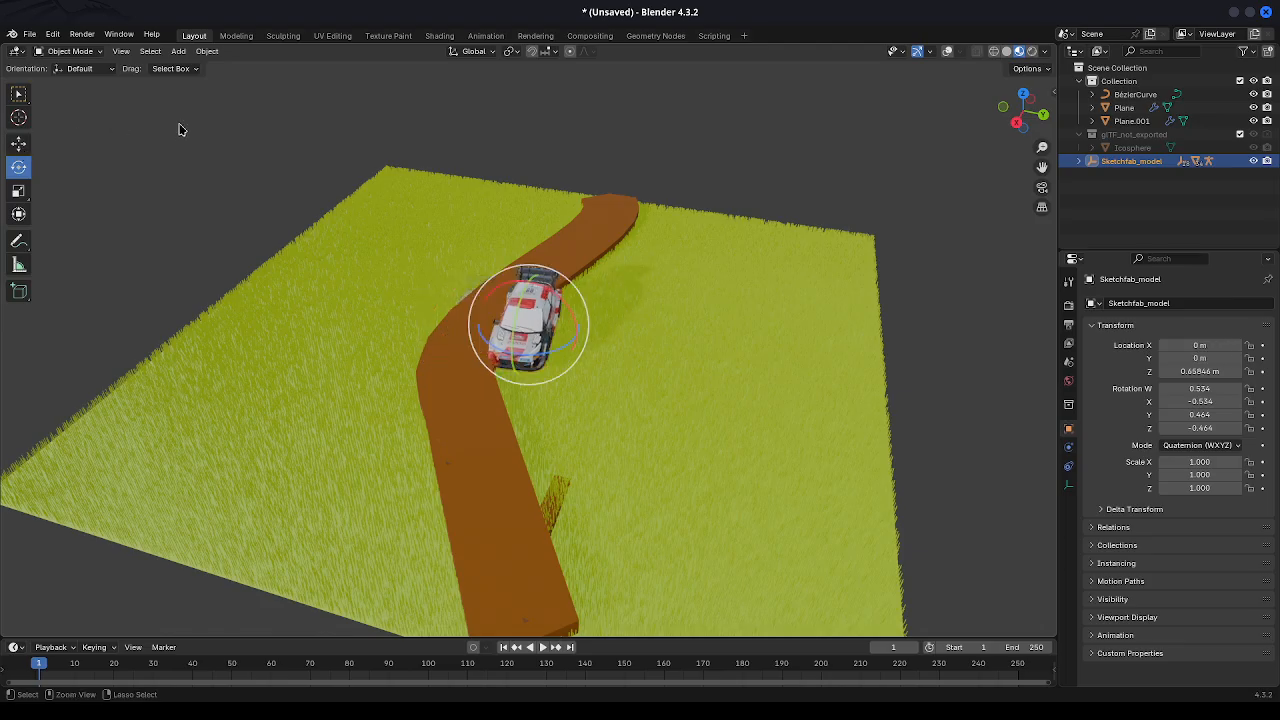
# Move the car about -1.63 m along the Y axis to place it over the road.
pyautogui.press('g')
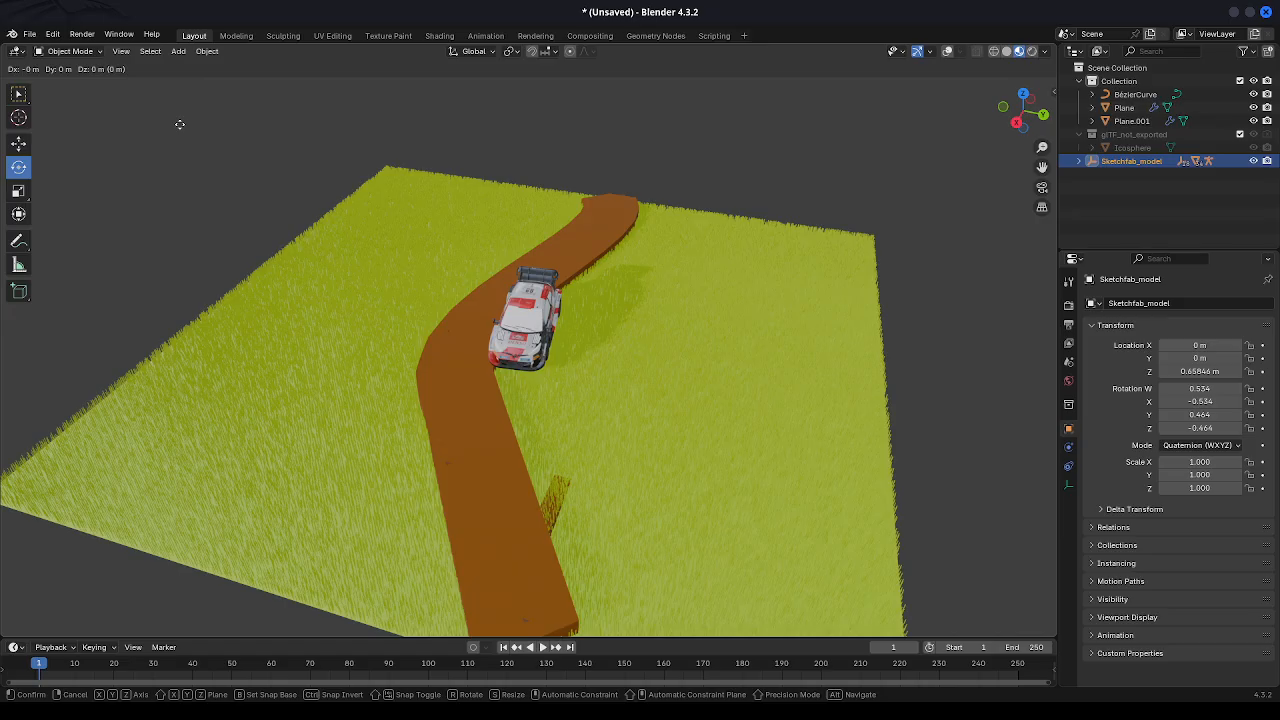
pyautogui.press('y')
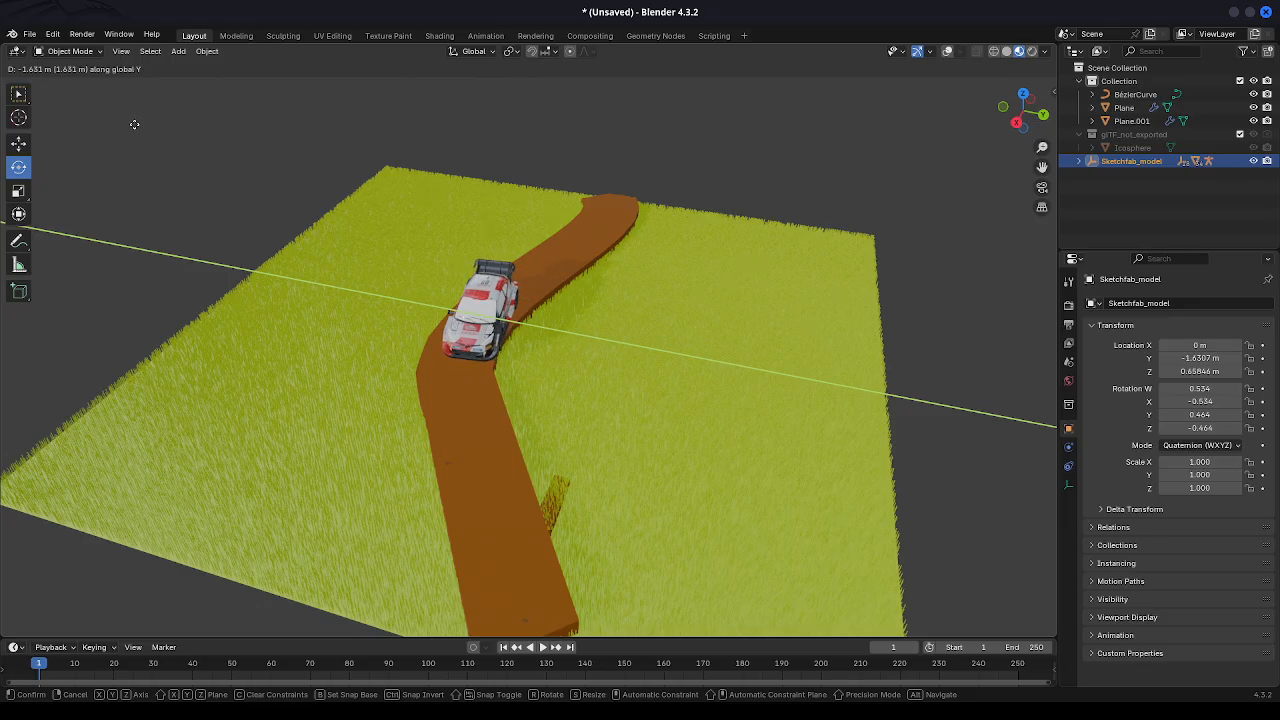
pyautogui.click(135, 130)
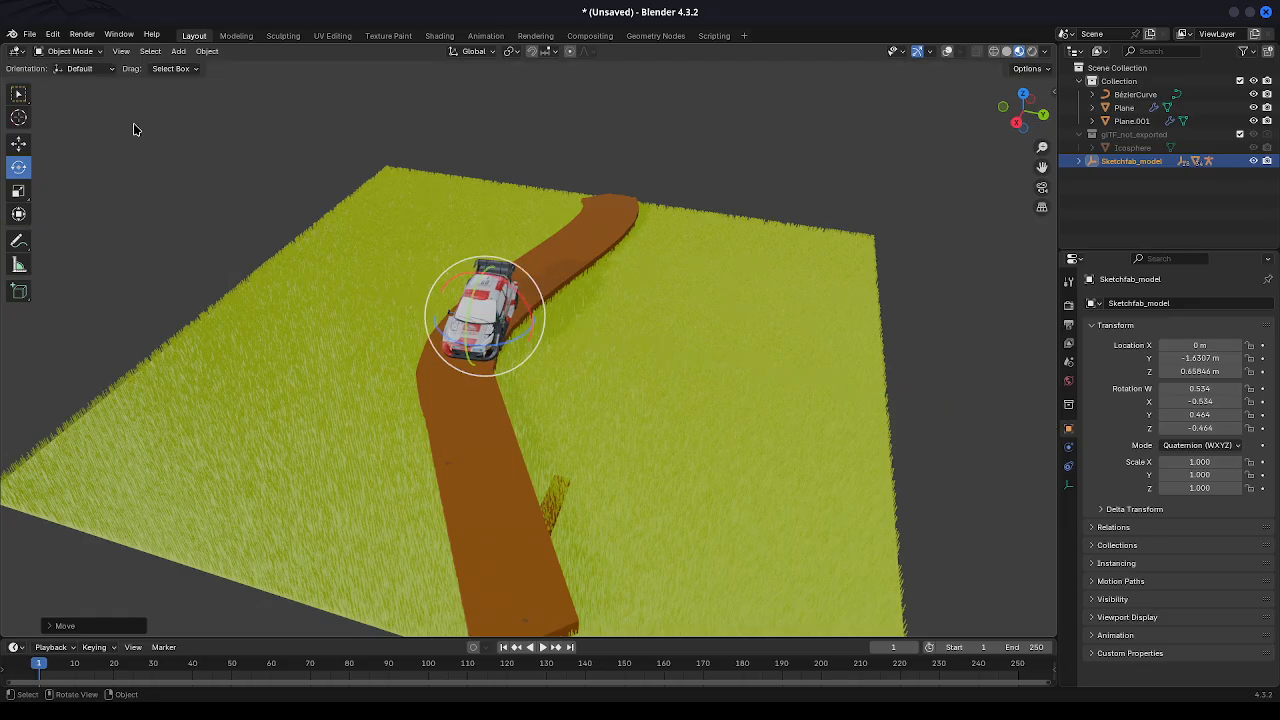
pyautogui.click(24, 195)
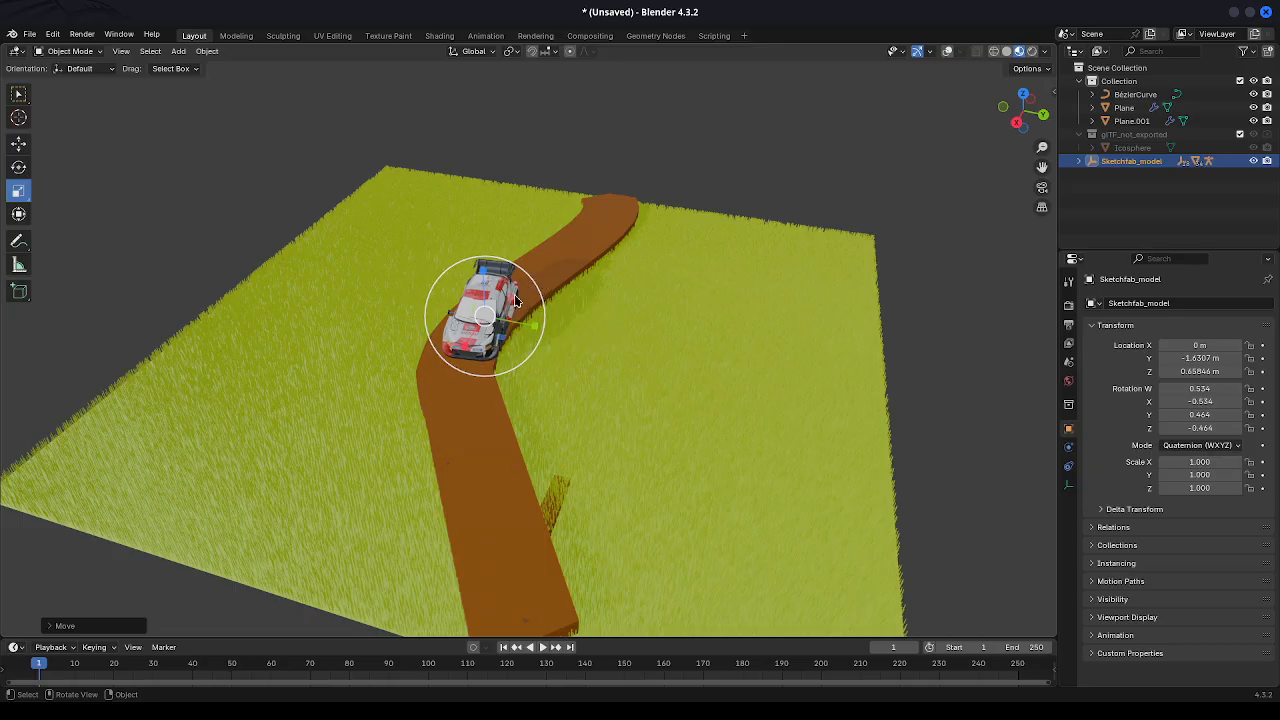
pyautogui.moveTo(517, 312); pyautogui.dragTo(500, 305)
pyautogui.hotkey('ctrl', 'z')
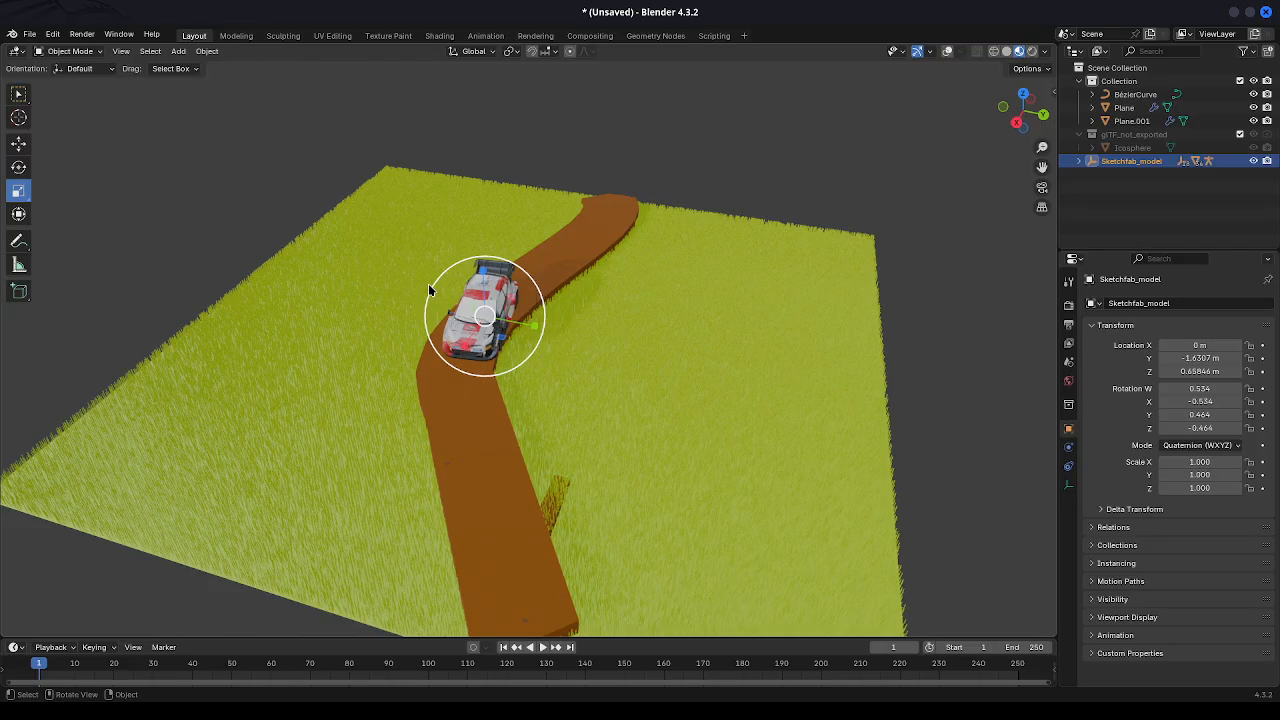
# Scale the car down uniformly to about 0.71 so it fits the road's width.
pyautogui.press('s')
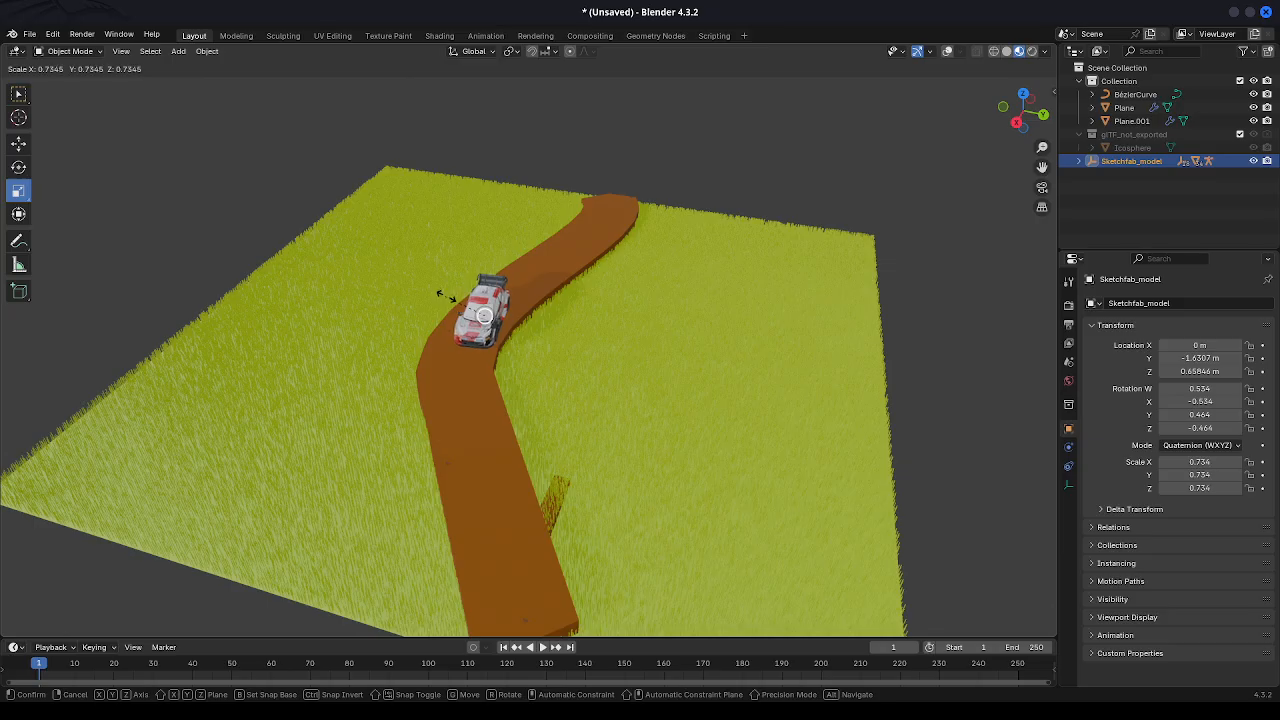
pyautogui.click(445, 295)
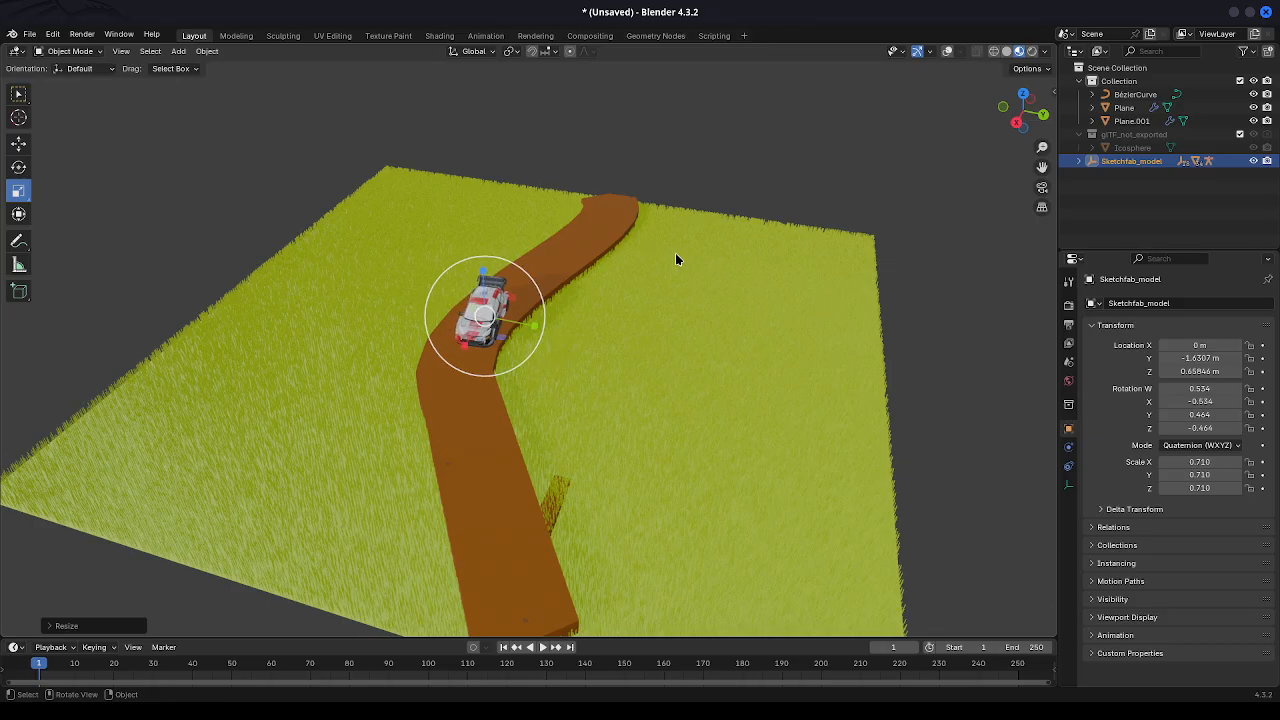
pyautogui.scroll(-1, 675, 258)
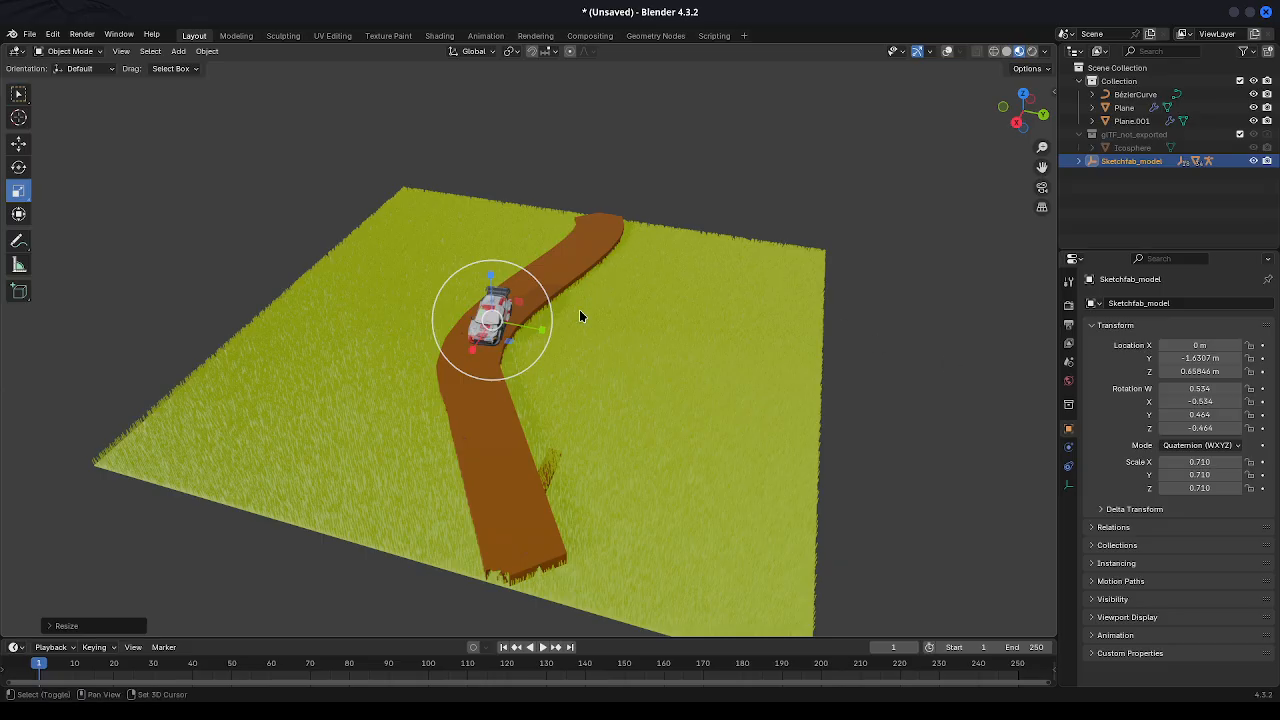
pyautogui.hotkey('shift', 'd')
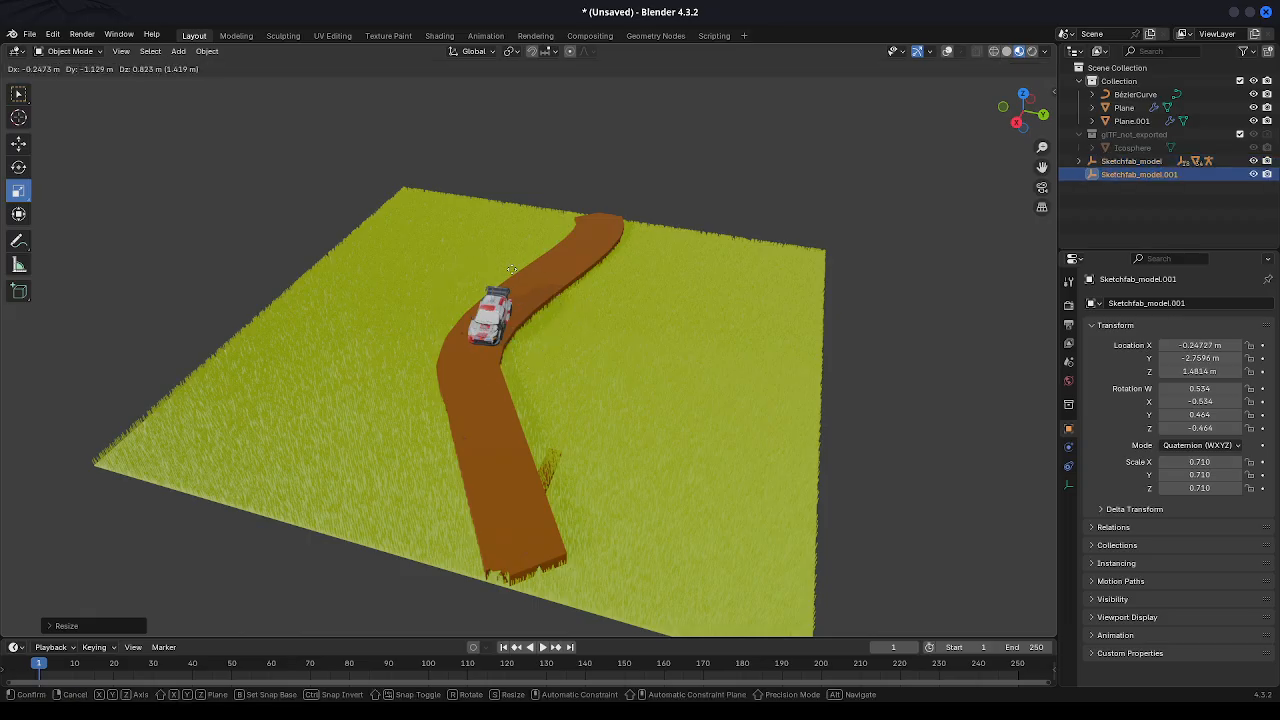
pyautogui.press('ctrl')
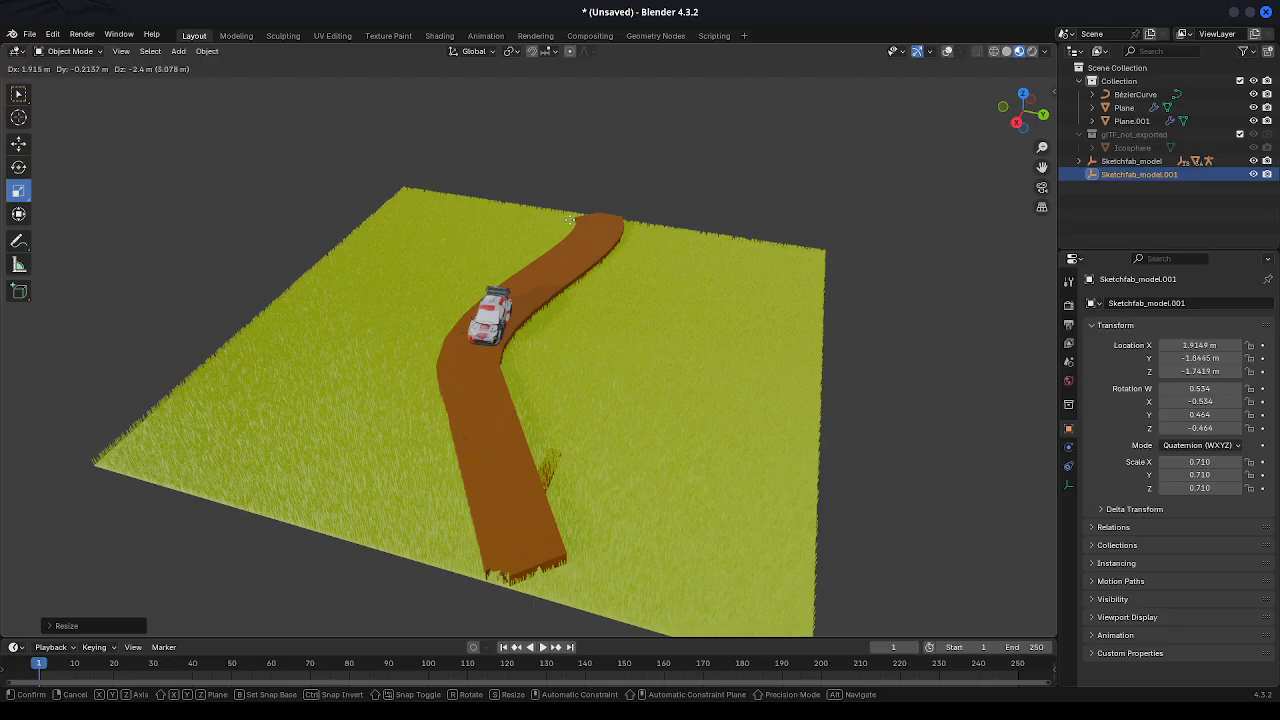
pyautogui.press('Escape')
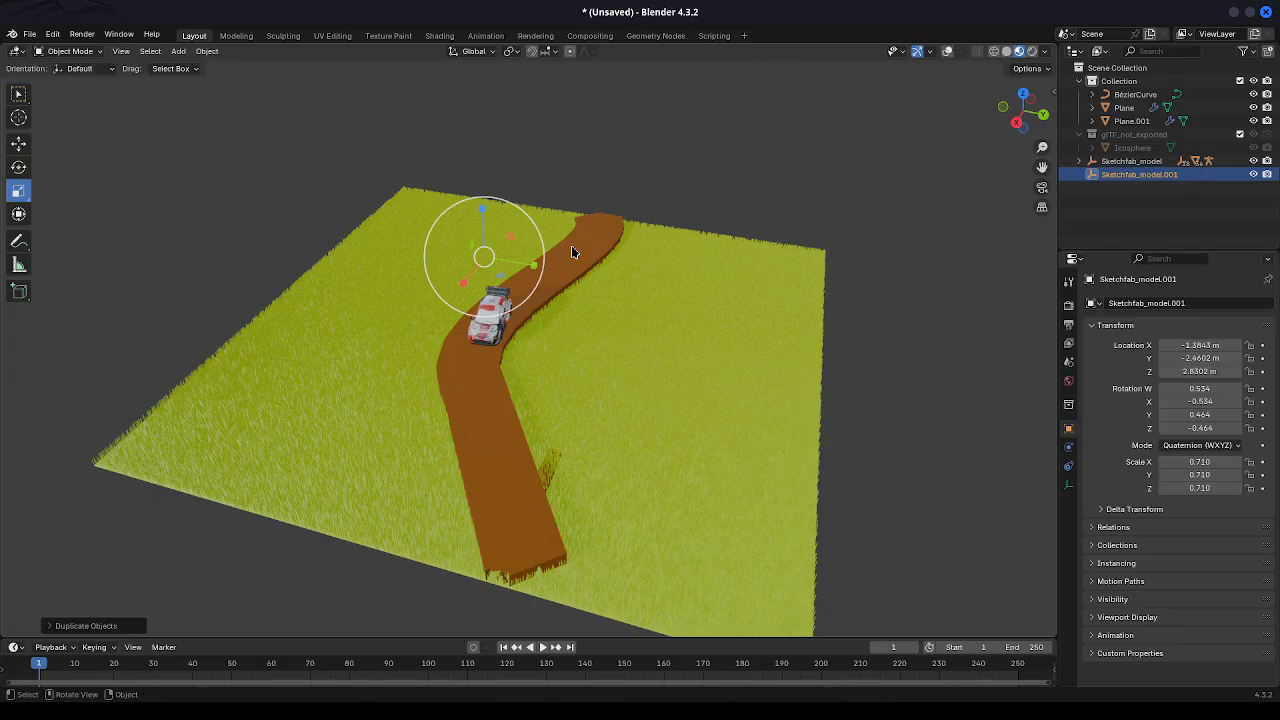
pyautogui.hotkey('ctrl', 'z')
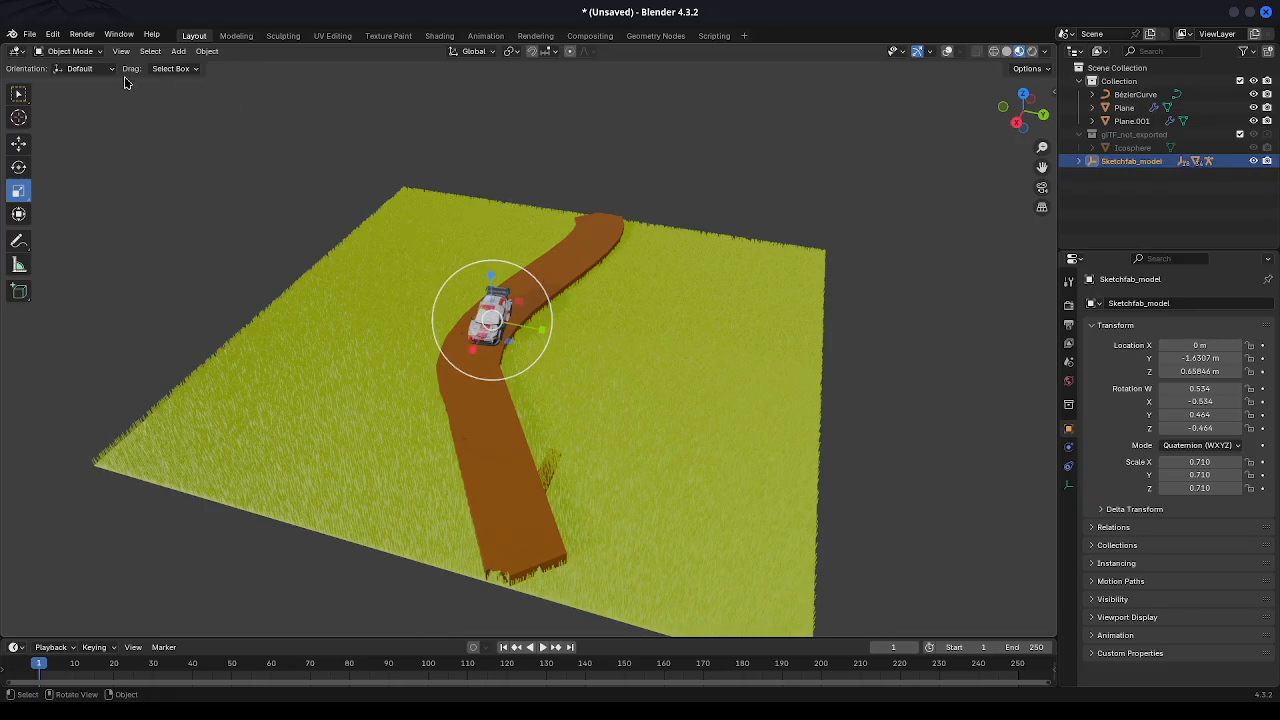
# Import a second copy of the Sketchfab car model in glTF 2.0 format.
pyautogui.click(31, 35)
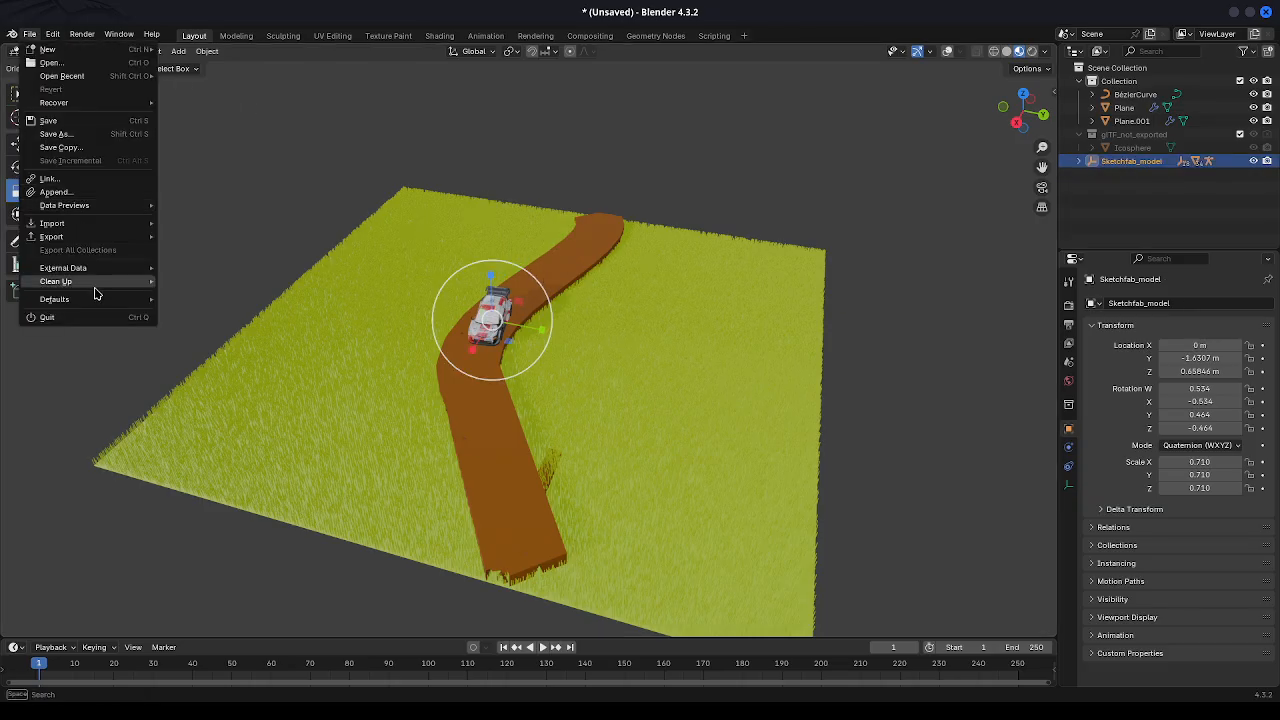
pyautogui.moveTo(95, 224)
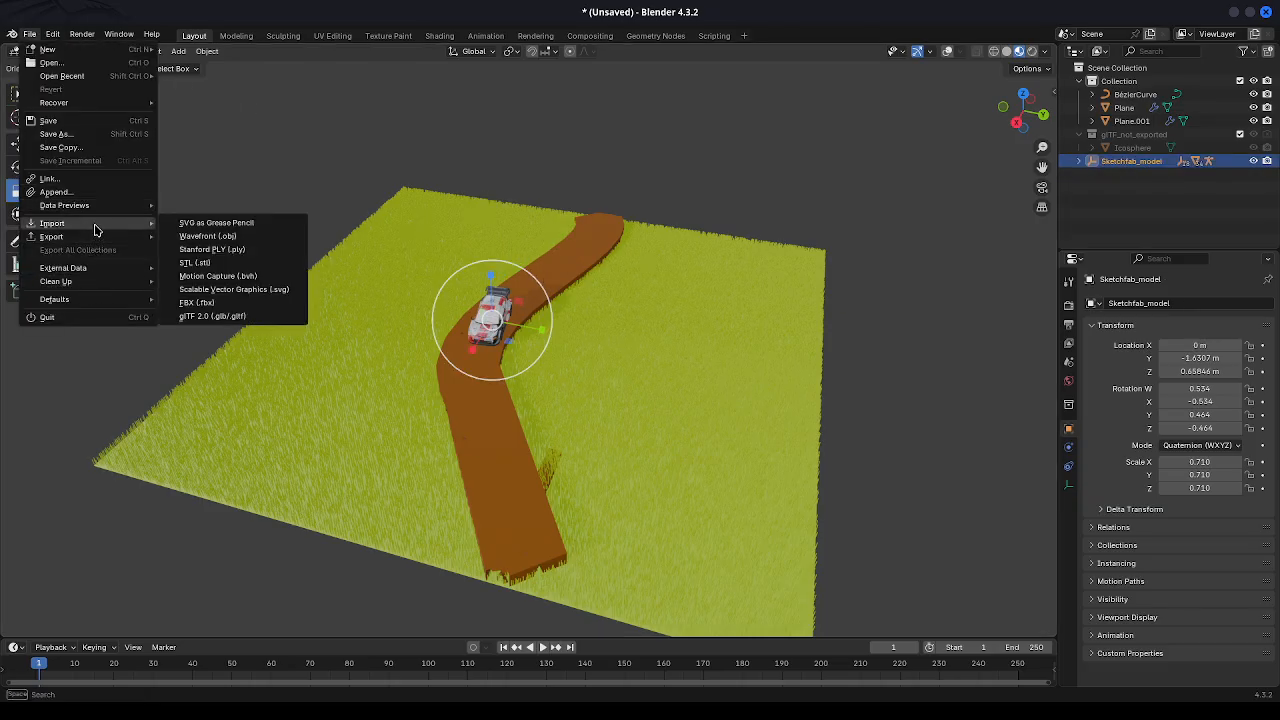
pyautogui.click(234, 315)
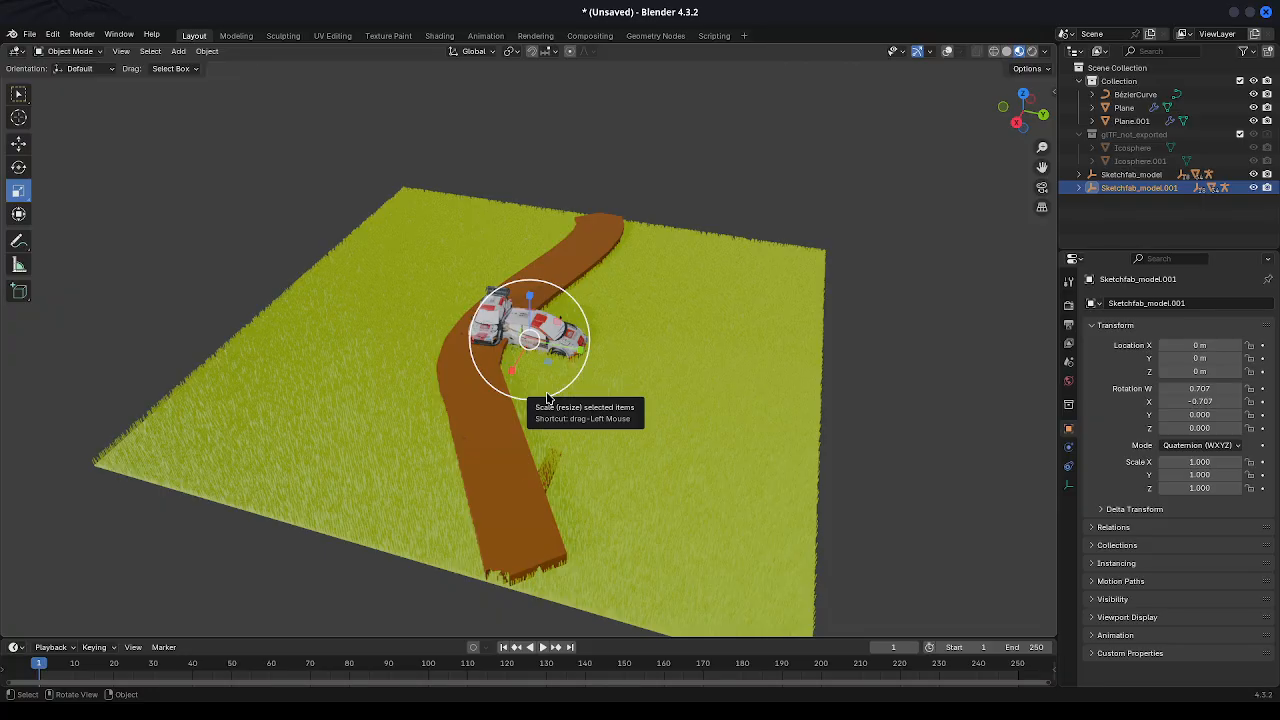
# Scale the second imported car model down uniformly to about 0.636.
pyautogui.click(1026, 118)
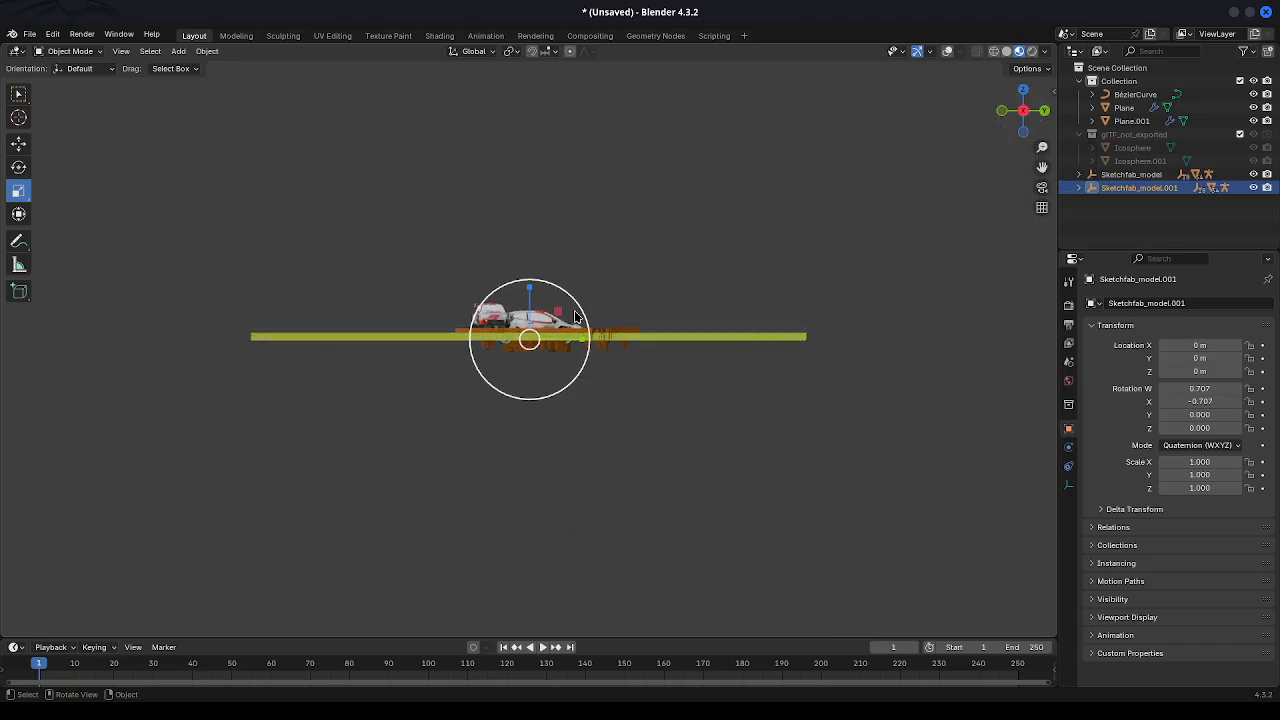
pyautogui.click(484, 308)
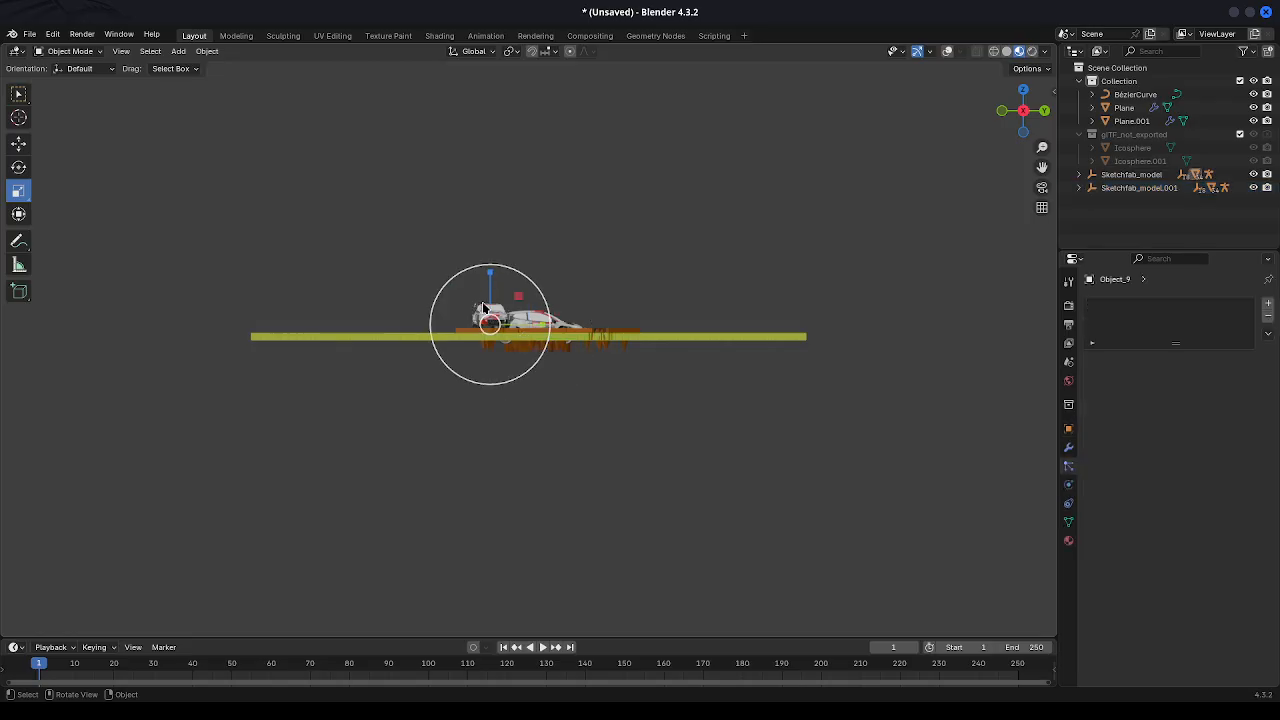
pyautogui.click(483, 306)
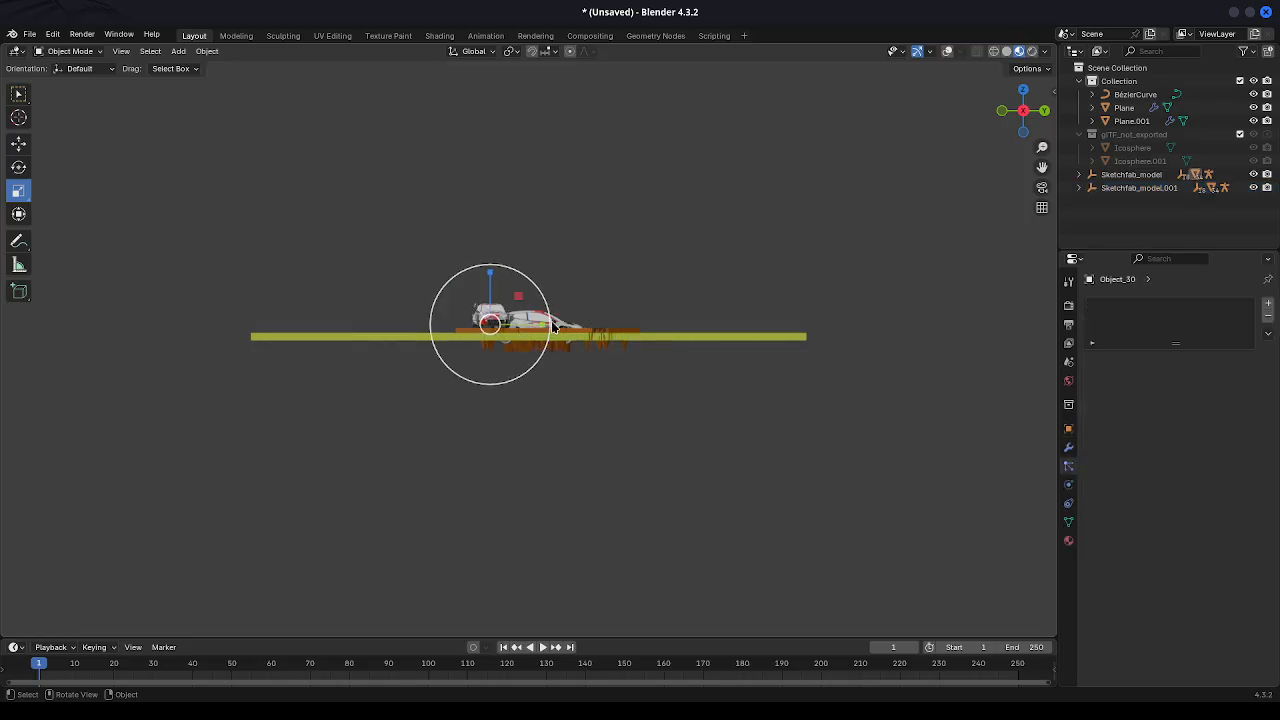
pyautogui.click(1162, 190)
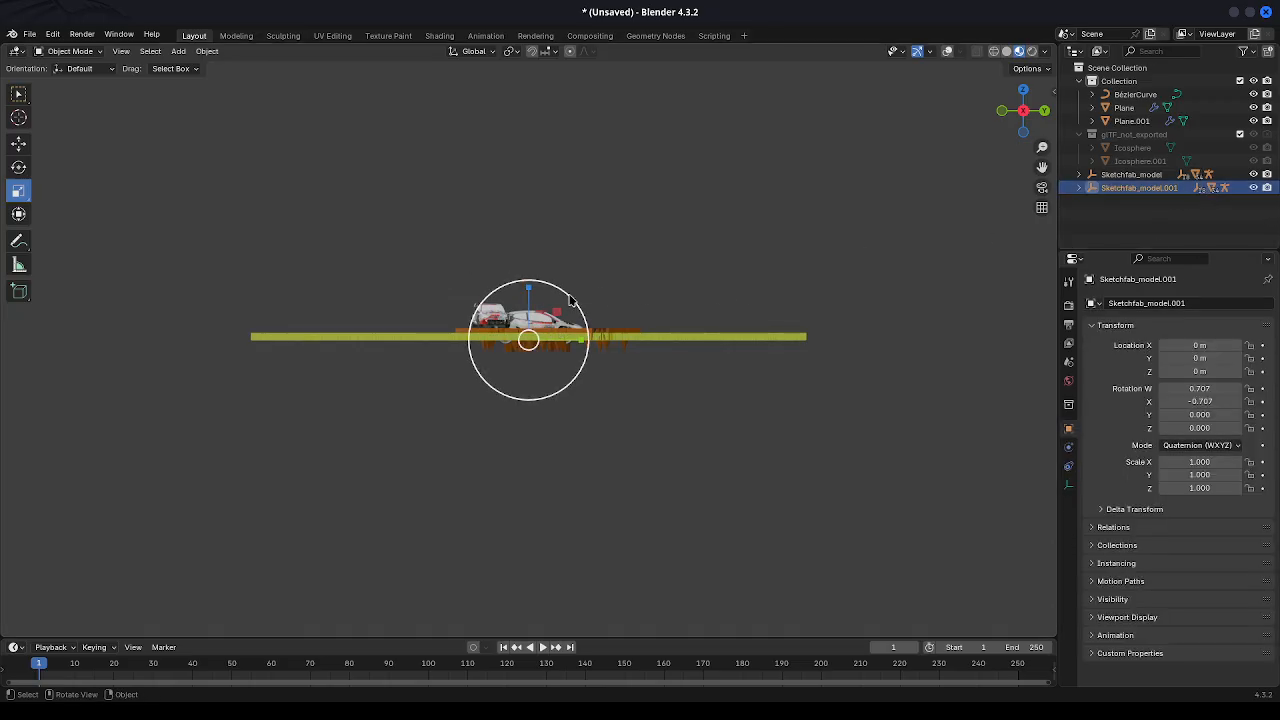
pyautogui.moveTo(570, 300)
pyautogui.mouseDown()
pyautogui.moveTo(562, 290)
pyautogui.moveTo(560, 320)
pyautogui.mouseUp()
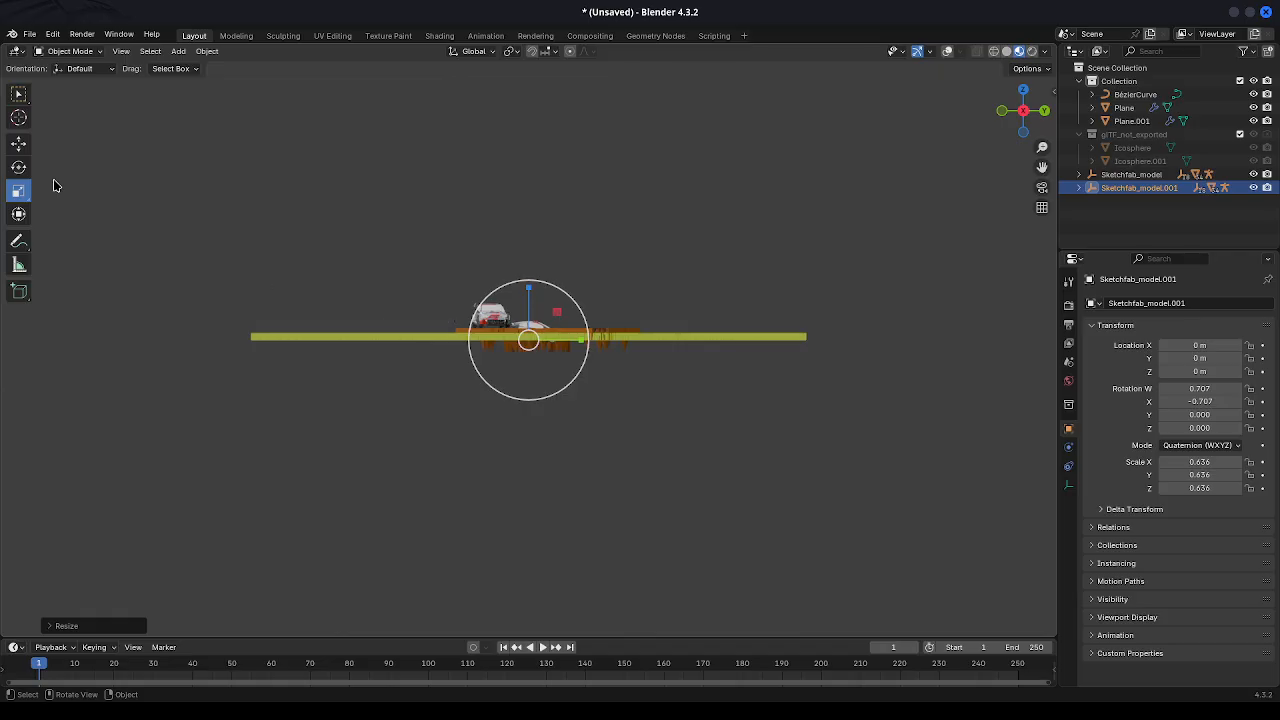
# Rotate the whole second car model about the vertical axis to a quaternion W of about 0.679, turning it diagonally toward the road's direction.
pyautogui.click(18, 168)
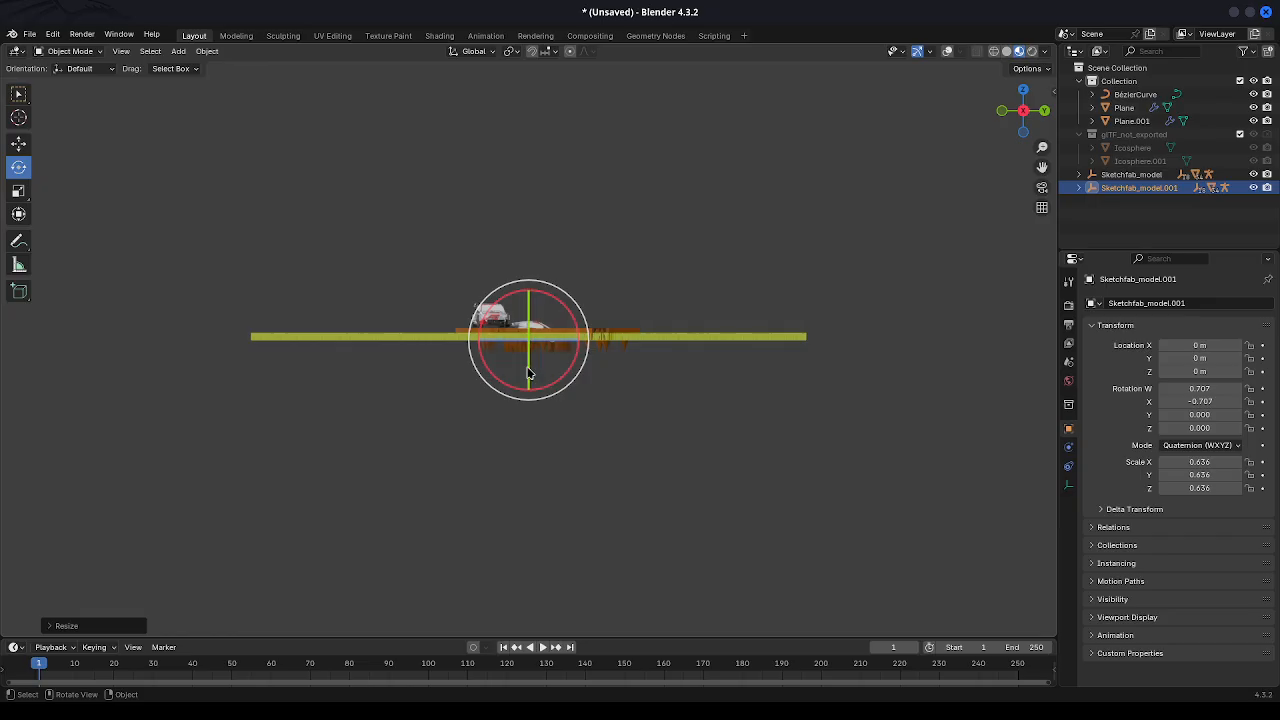
pyautogui.moveTo(527, 347)
pyautogui.mouseDown()
pyautogui.moveTo(507, 340)
pyautogui.moveTo(520, 330)
pyautogui.moveTo(530, 345)
pyautogui.mouseUp()
pyautogui.click(528, 345)
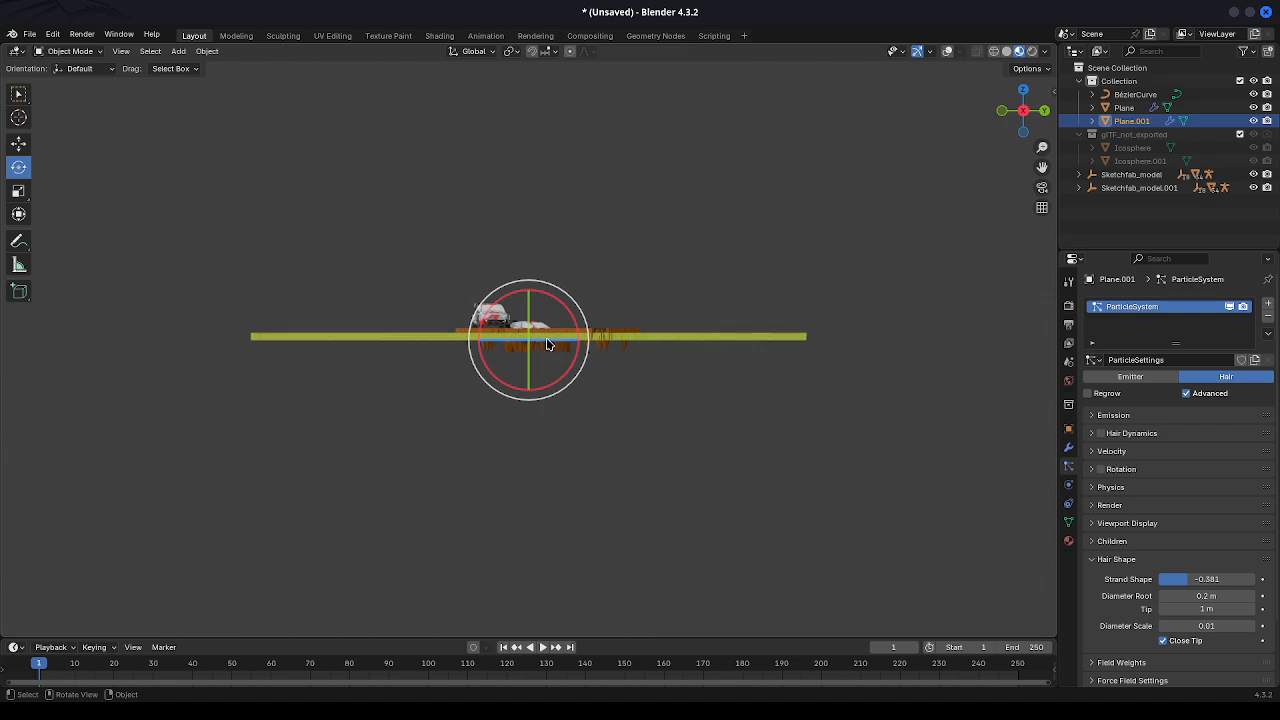
pyautogui.click(535, 345)
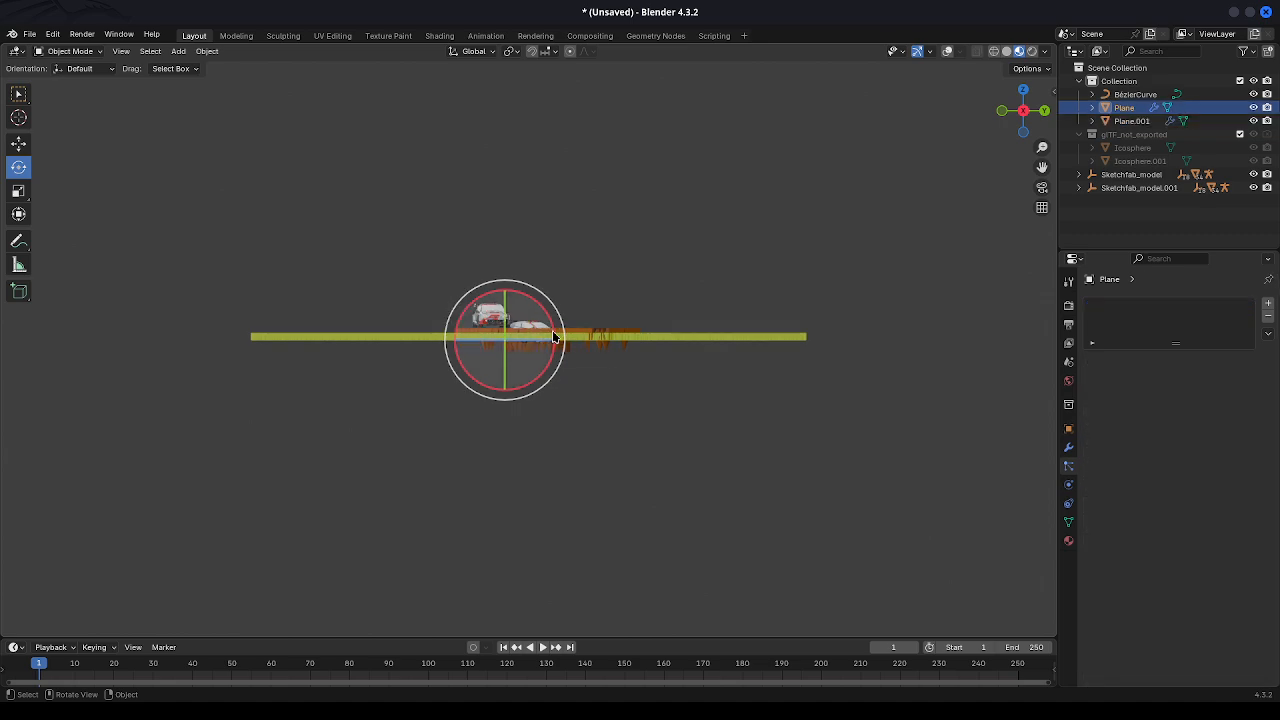
pyautogui.click(535, 330)
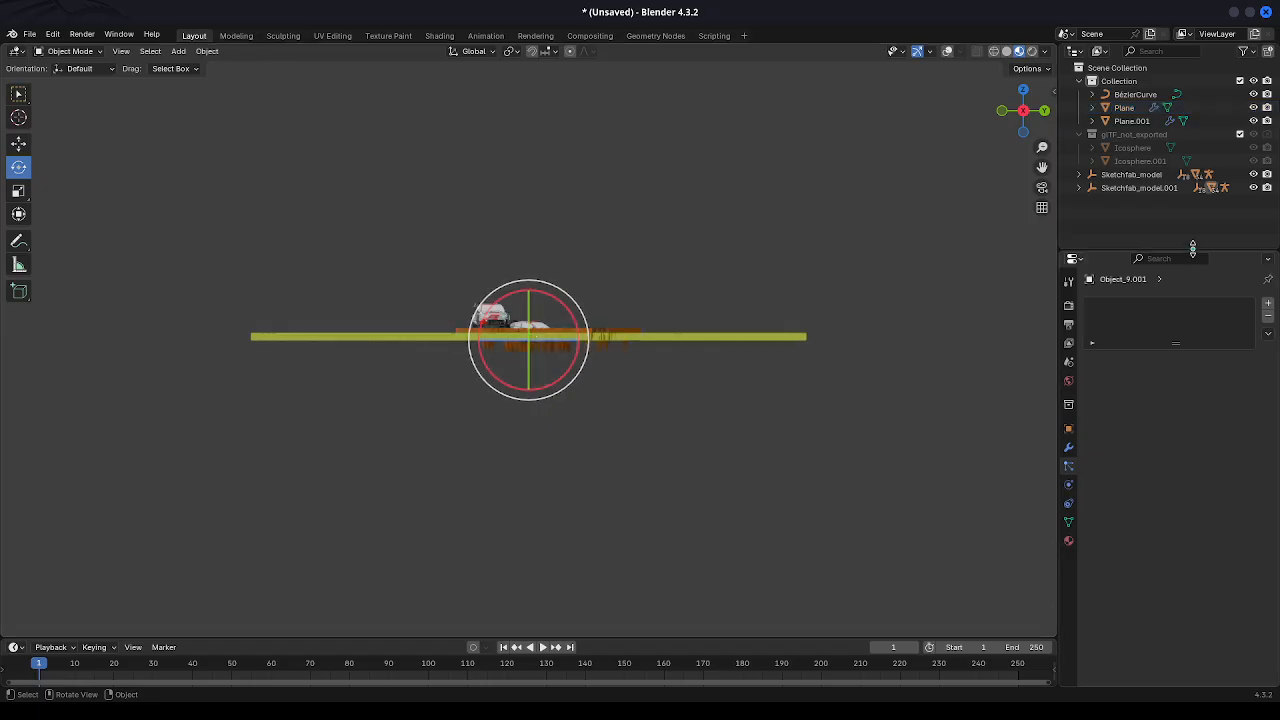
pyautogui.click(1168, 187)
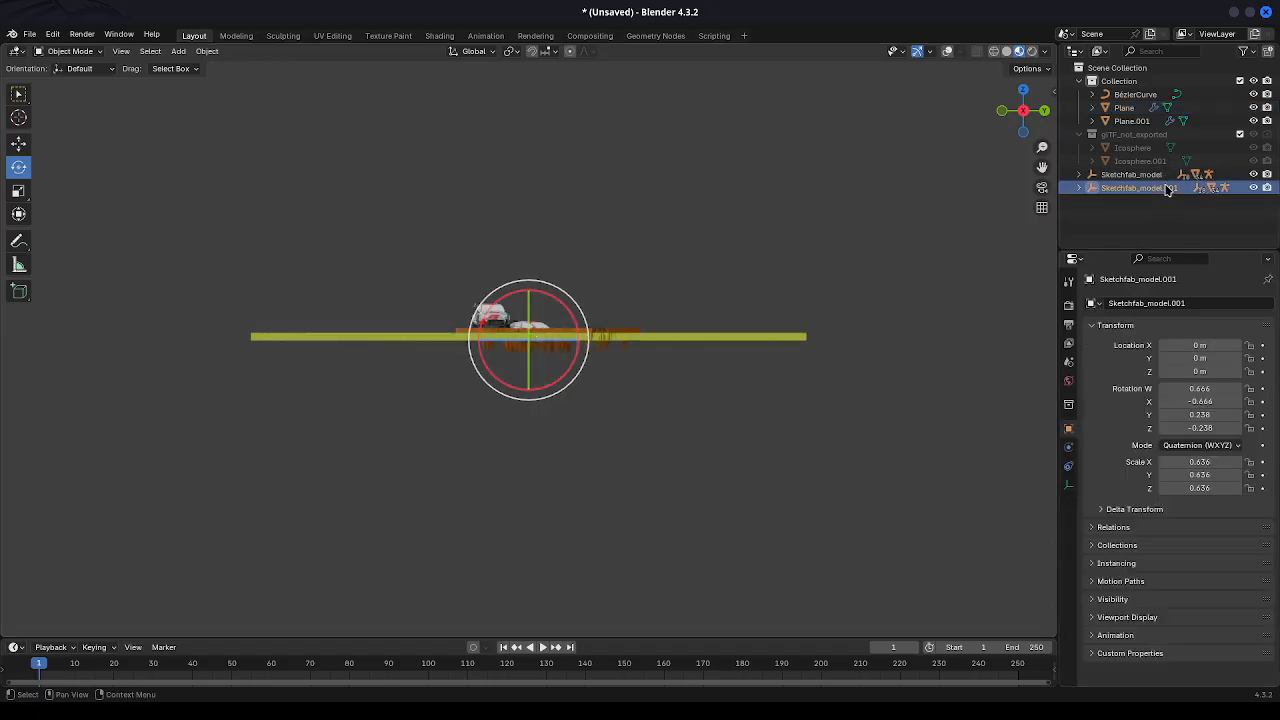
pyautogui.moveTo(549, 338)
pyautogui.mouseDown()
pyautogui.moveTo(538, 337)
pyautogui.moveTo(572, 337)
pyautogui.moveTo(561, 334)
pyautogui.mouseUp()
pyautogui.click(561, 334)
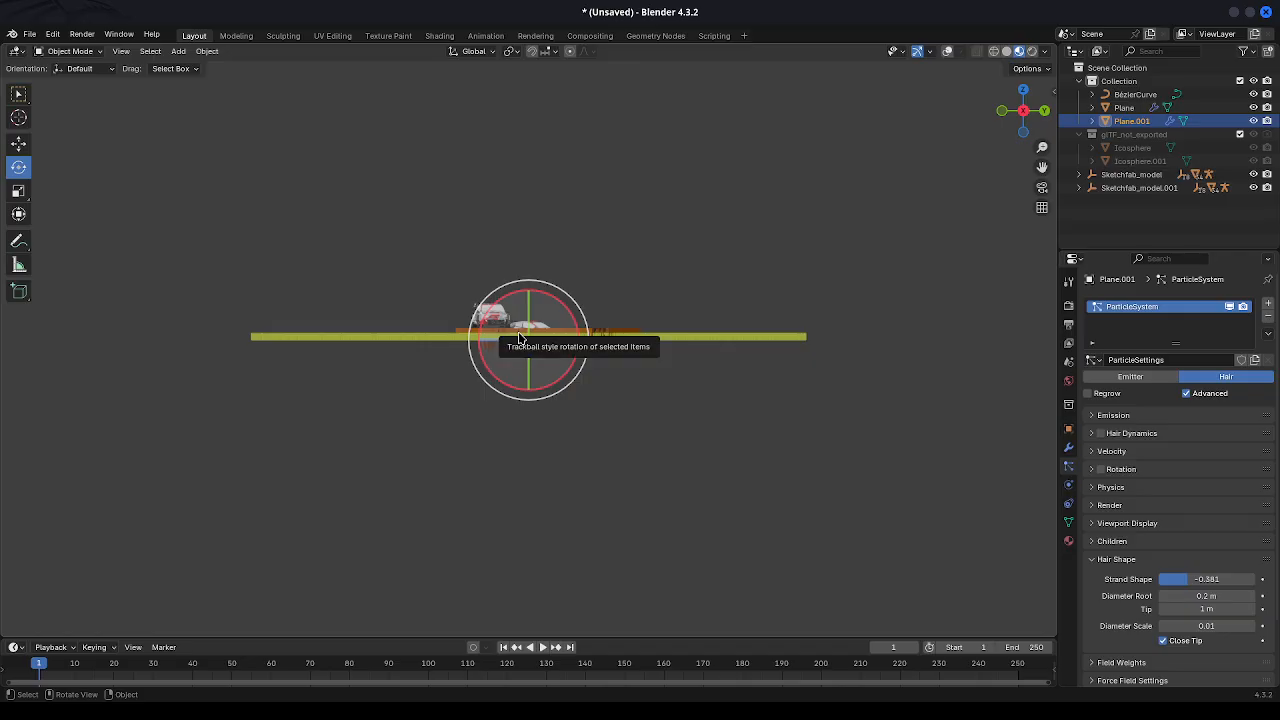
pyautogui.click(18, 143)
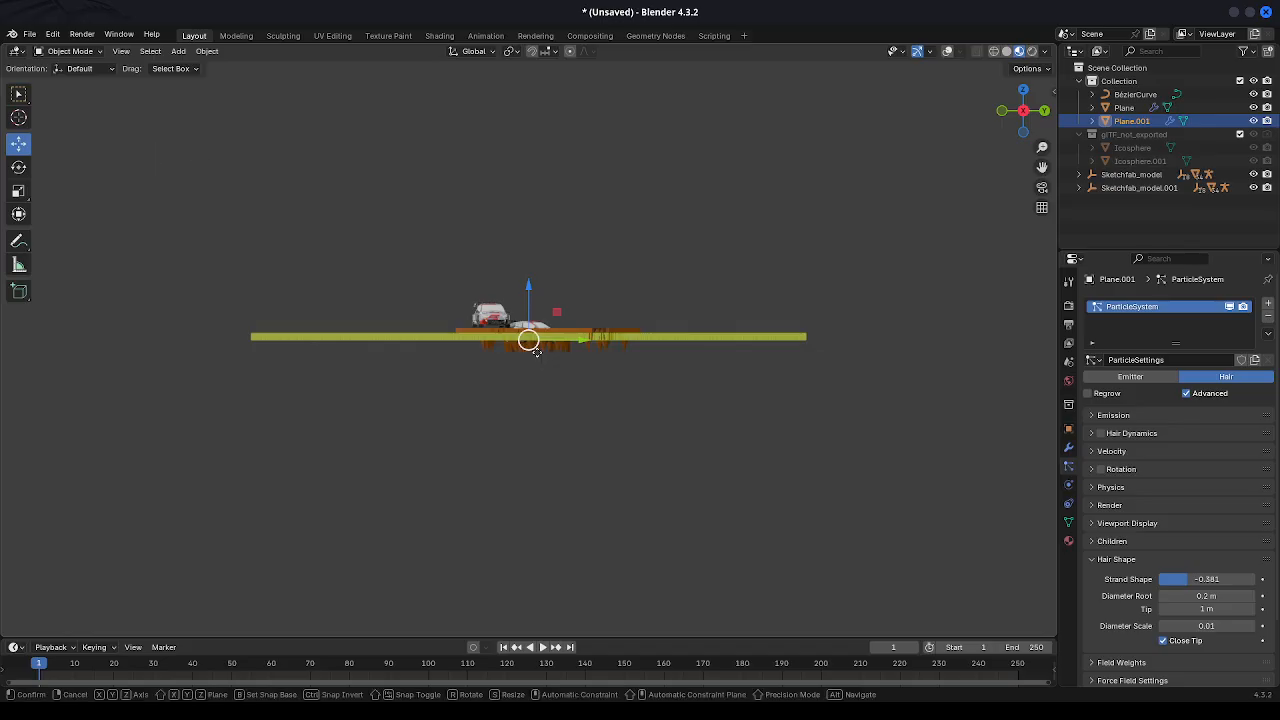
pyautogui.press('g')
pyautogui.press('y')
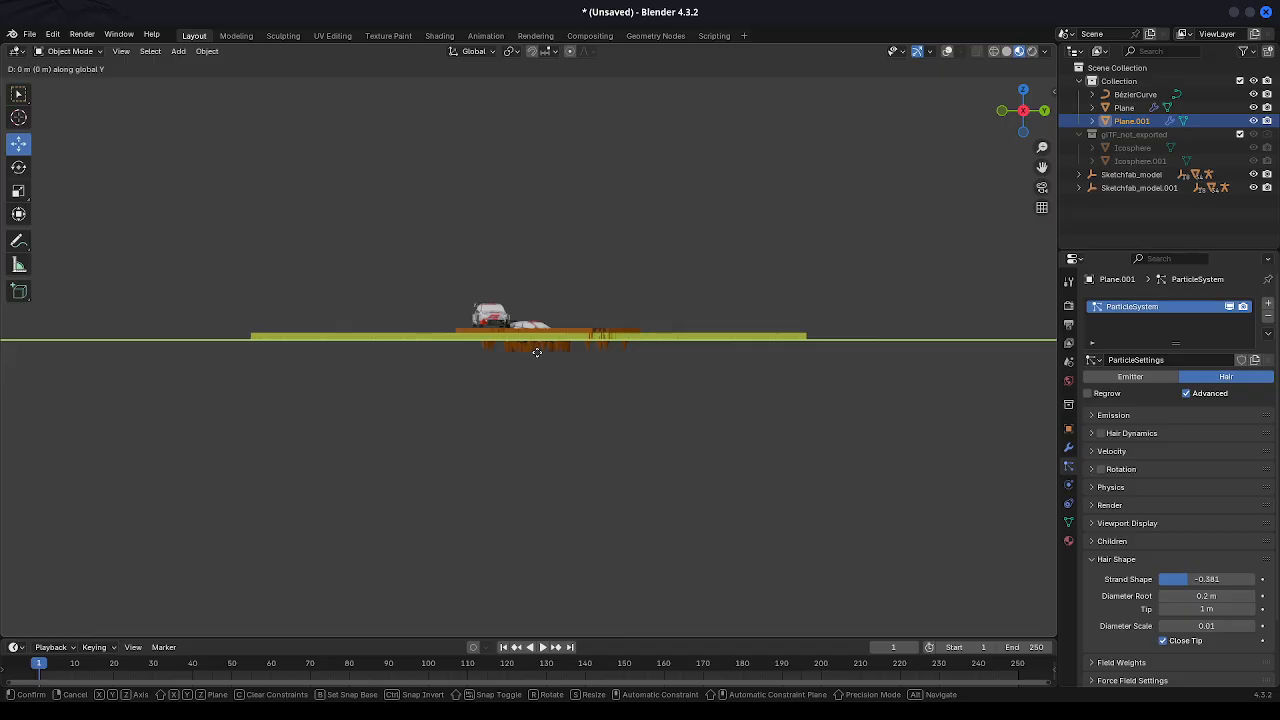
pyautogui.press('z')
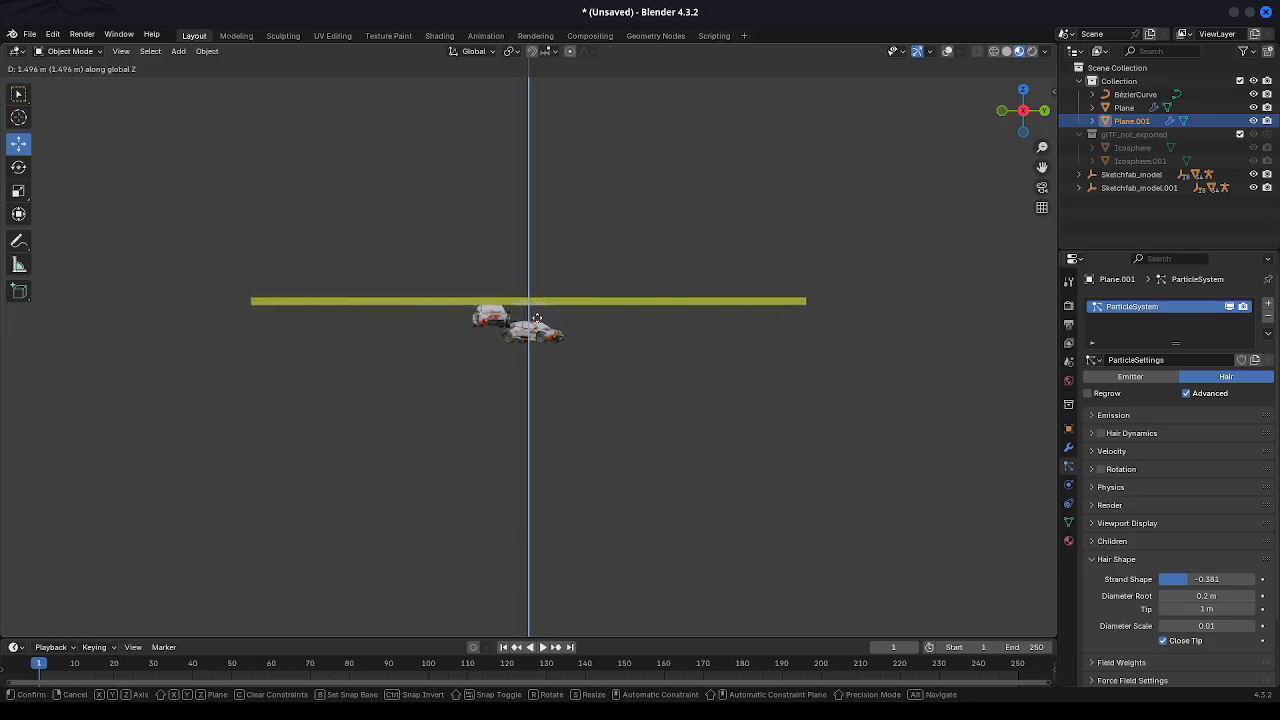
pyautogui.press('ctrl')
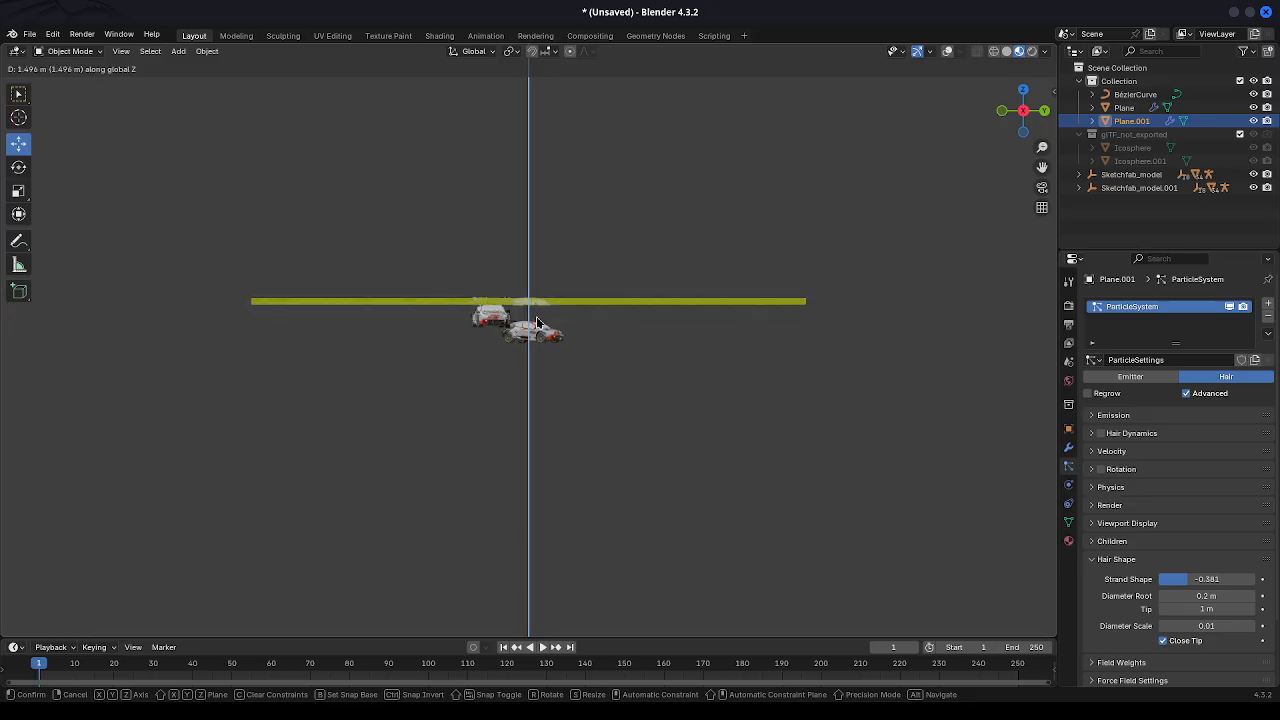
pyautogui.click(537, 318)
pyautogui.hotkey('ctrl', 'z')
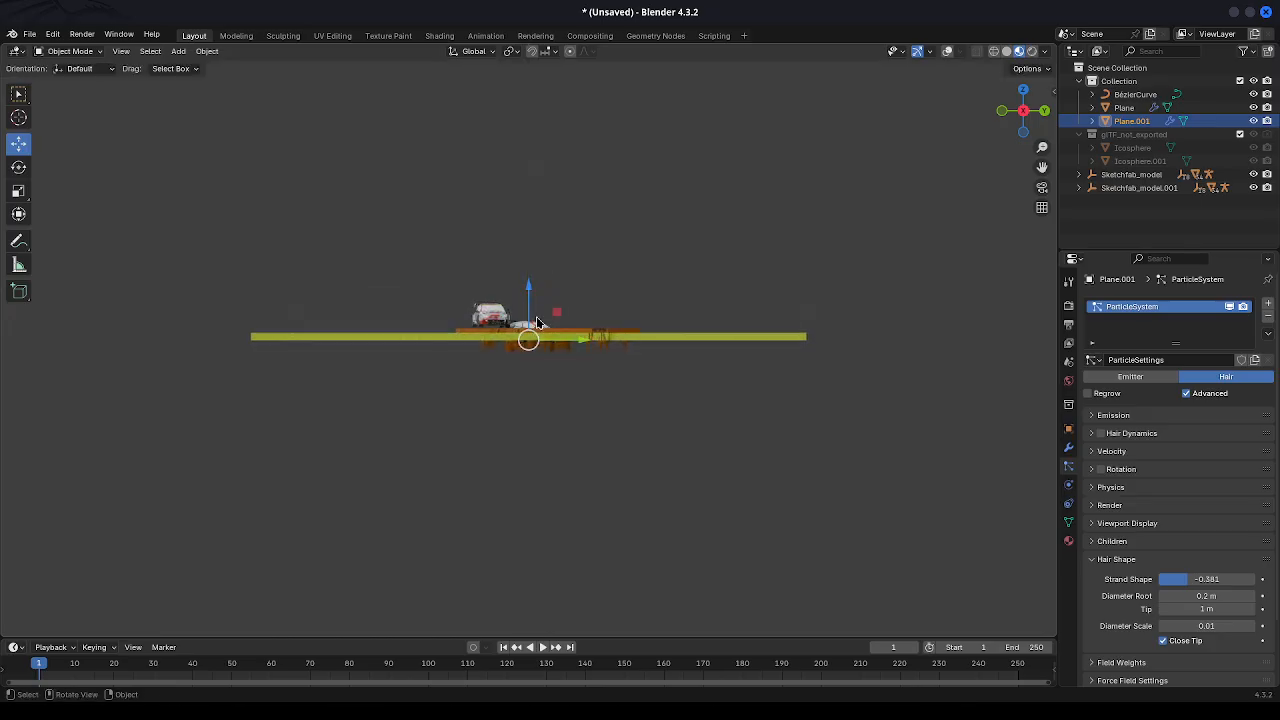
# Raise the second car model about 0.56 m along the Z axis so it sits on the road surface.
pyautogui.click(1137, 188)
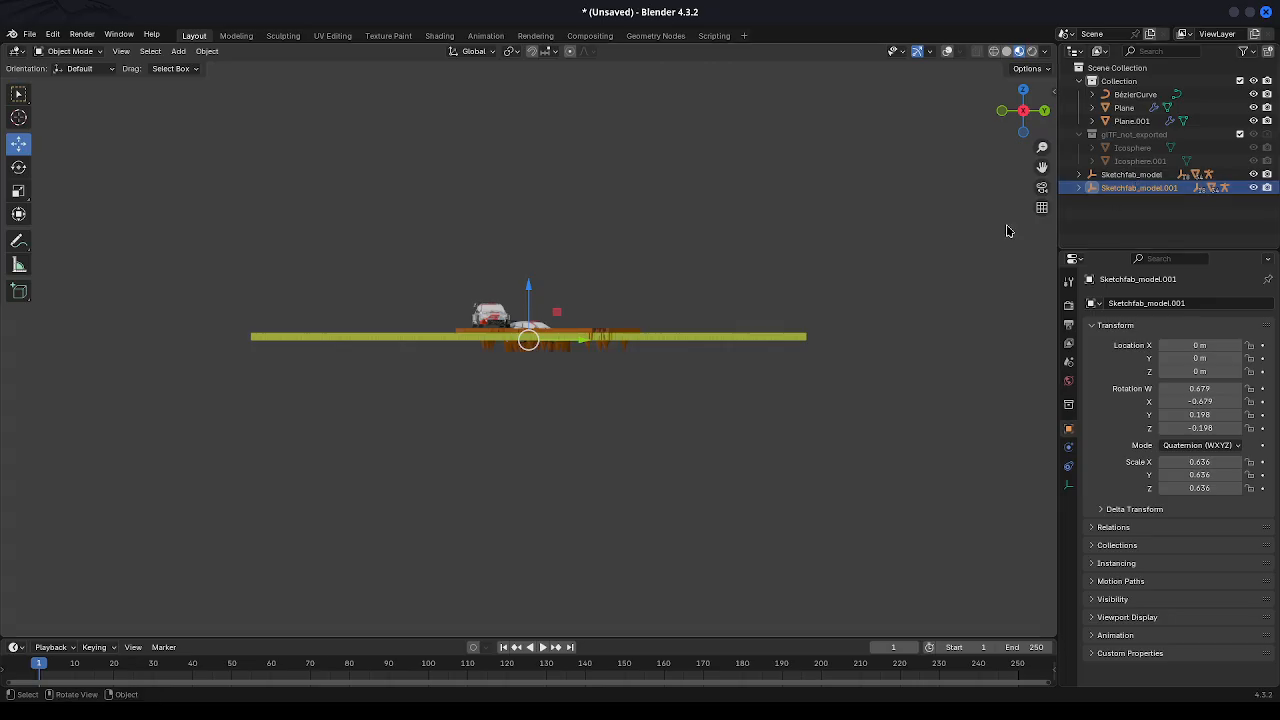
pyautogui.press('g')
pyautogui.press('z')
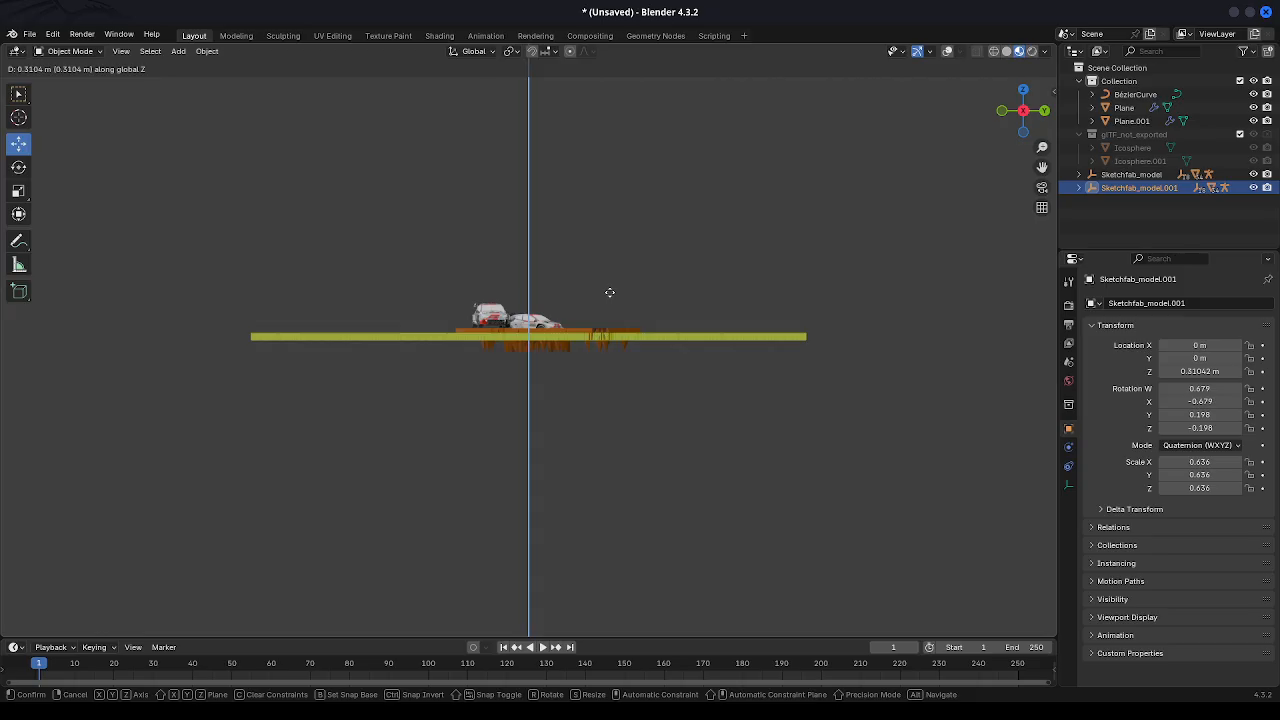
pyautogui.click(609, 286)
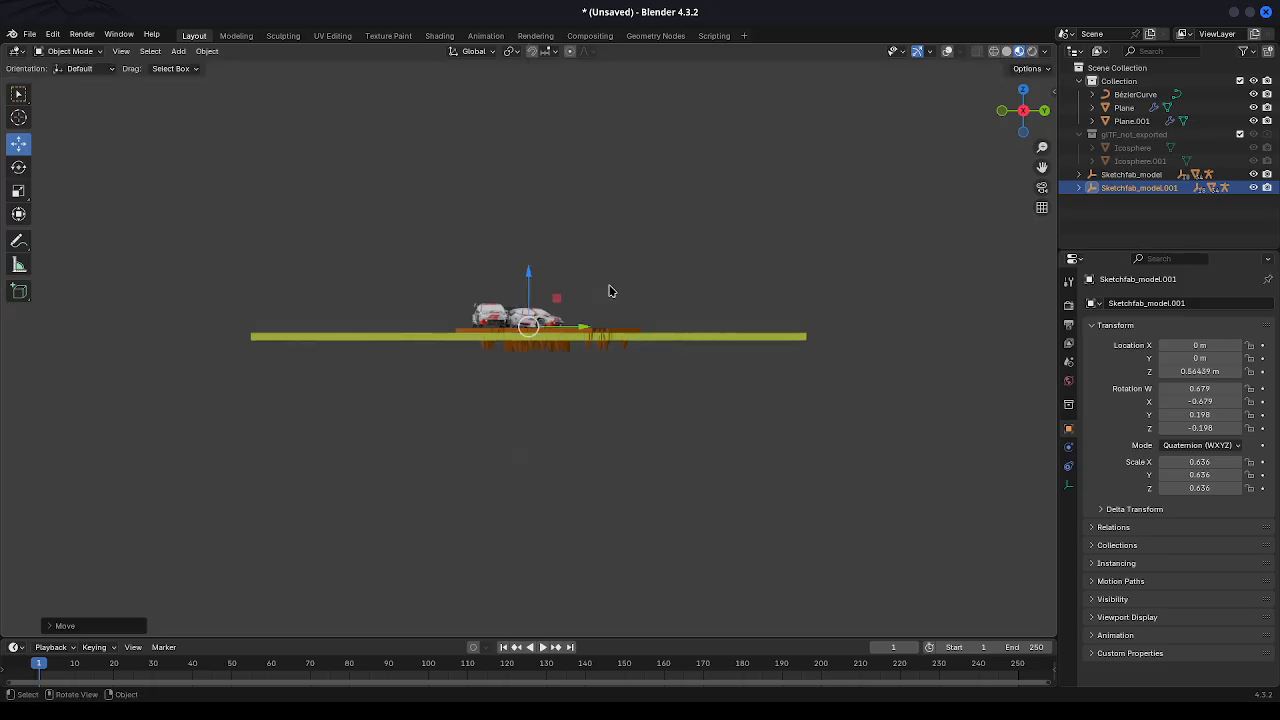
# Move the second car about 5.31 m along the X axis onto the road ahead of the first car.
pyautogui.click(1026, 91)
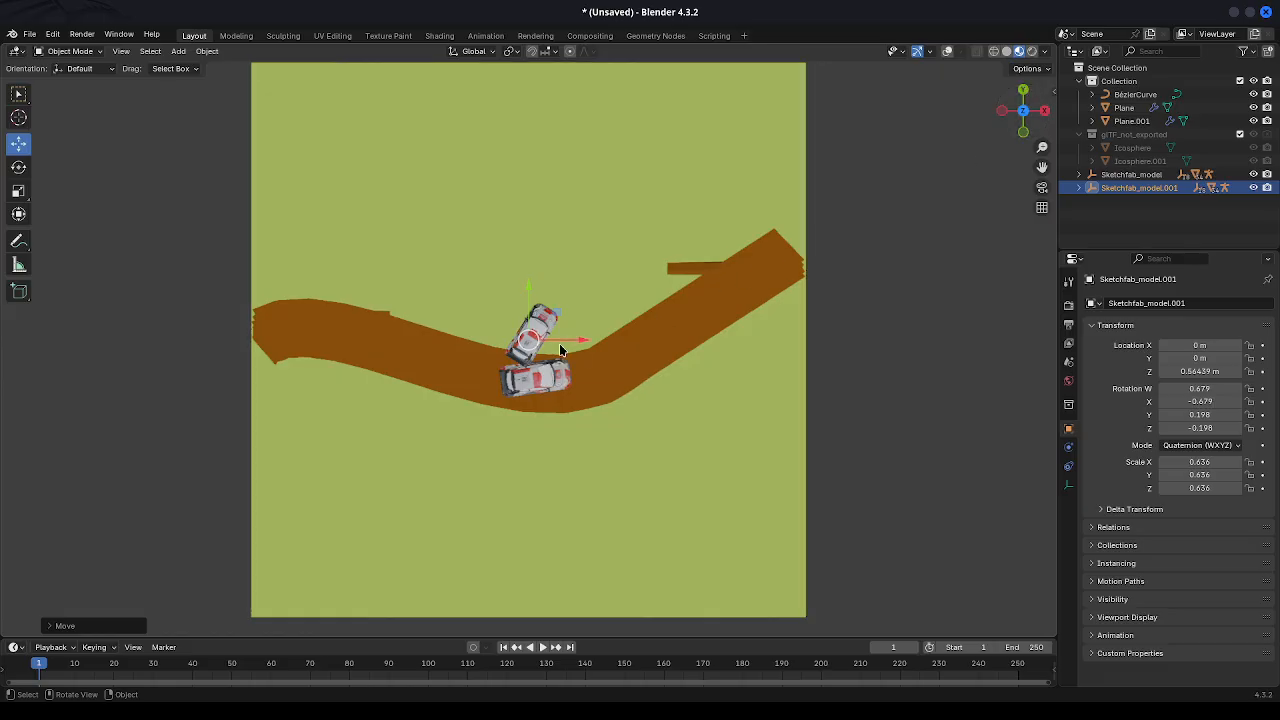
pyautogui.press('g')
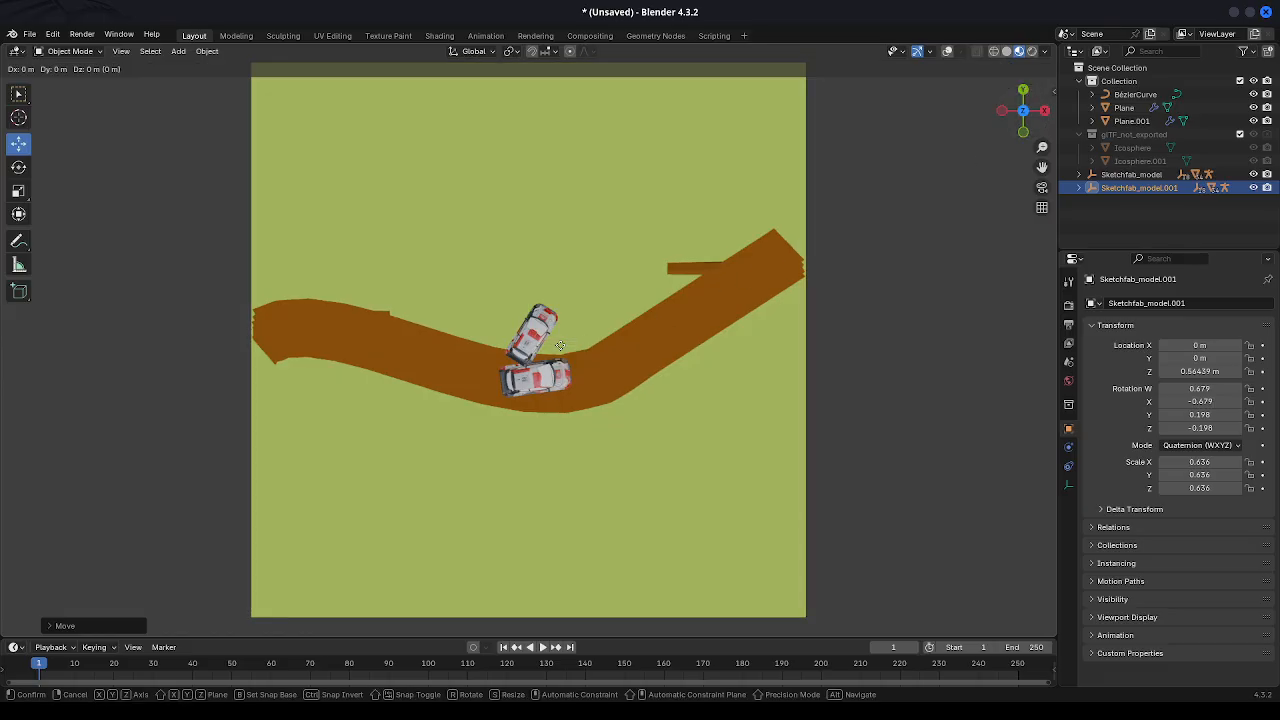
pyautogui.press('x')
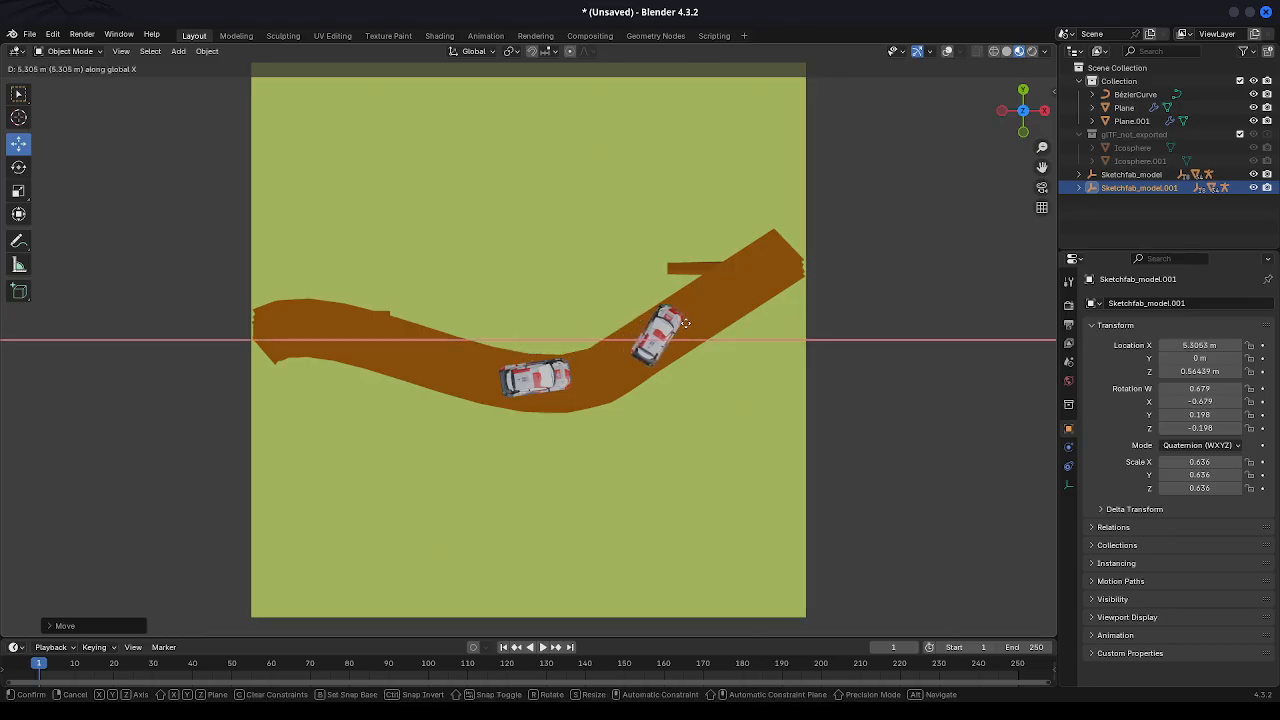
pyautogui.click(684, 323)
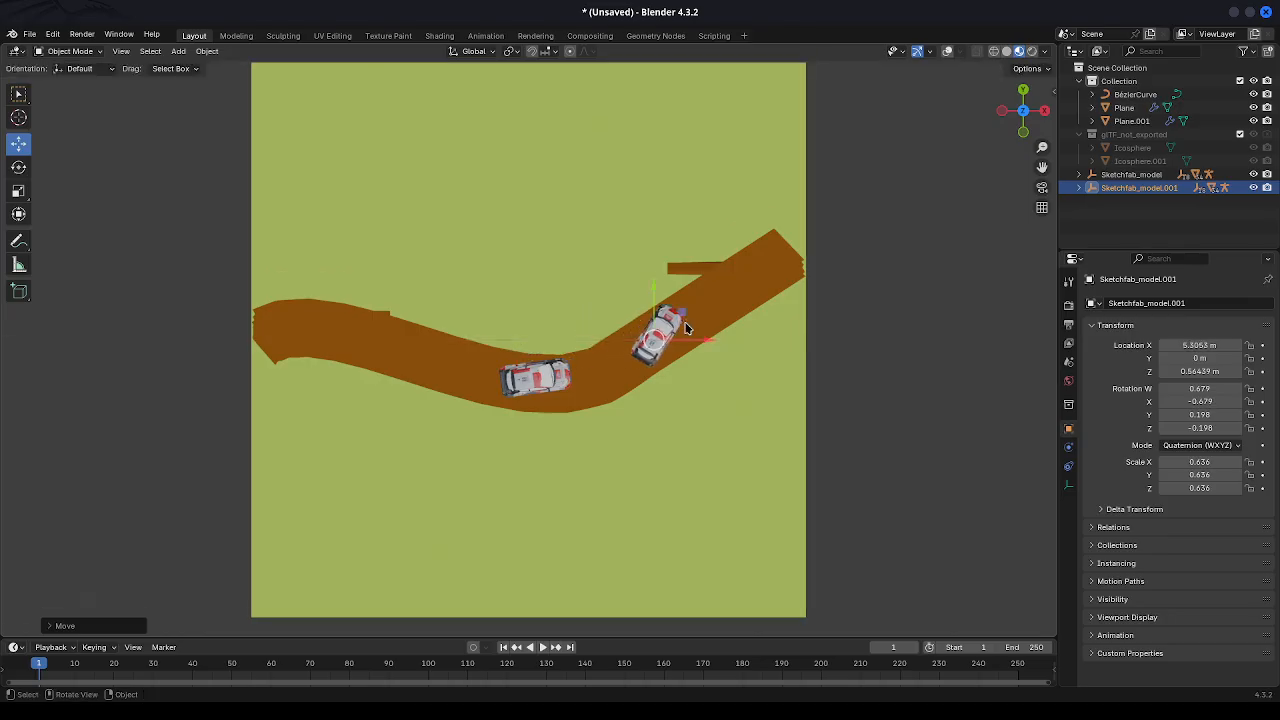
# Rotate the second car about the vertical axis to a quaternion W of about 0.637, aligning it with the road's diagonal stretch.
pyautogui.click(20, 170)
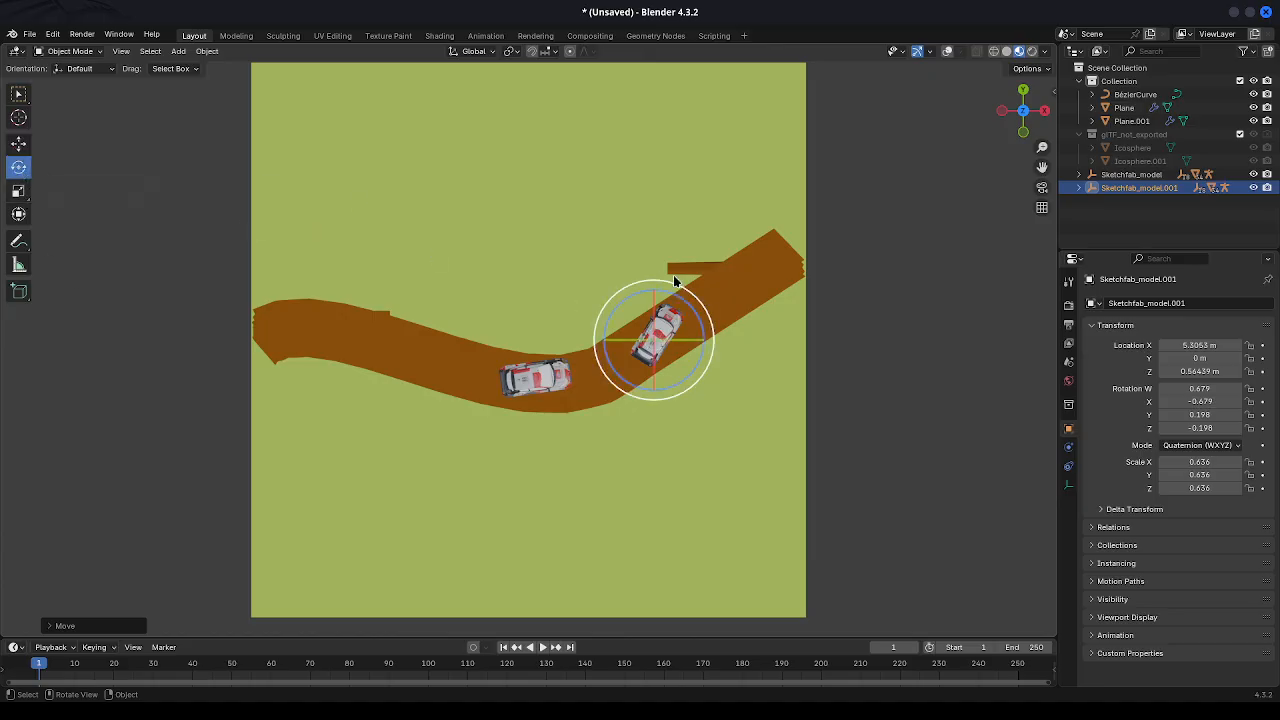
pyautogui.moveTo(683, 302); pyautogui.dragTo(690, 312)
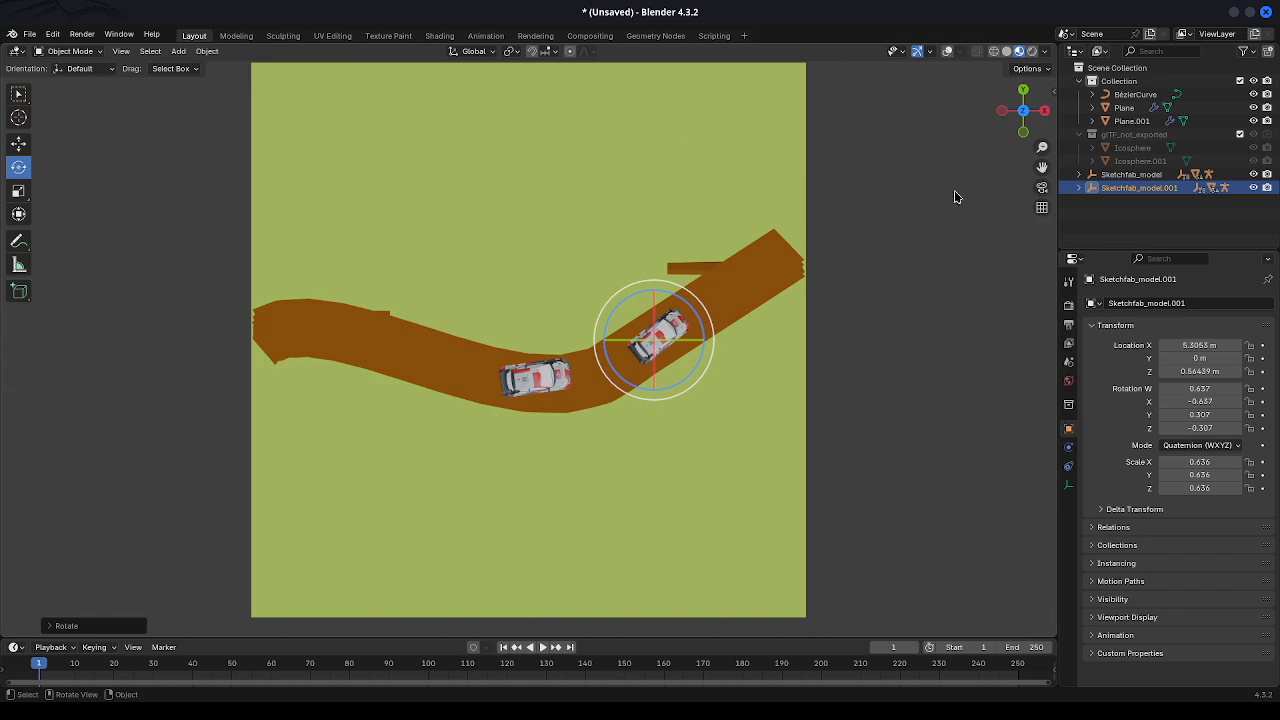
pyautogui.moveTo(1031, 115)
pyautogui.mouseDown()
pyautogui.moveTo(1033, 126)
pyautogui.moveTo(990, 112)
pyautogui.moveTo(992, 96)
pyautogui.moveTo(1008, 118)
pyautogui.mouseUp()
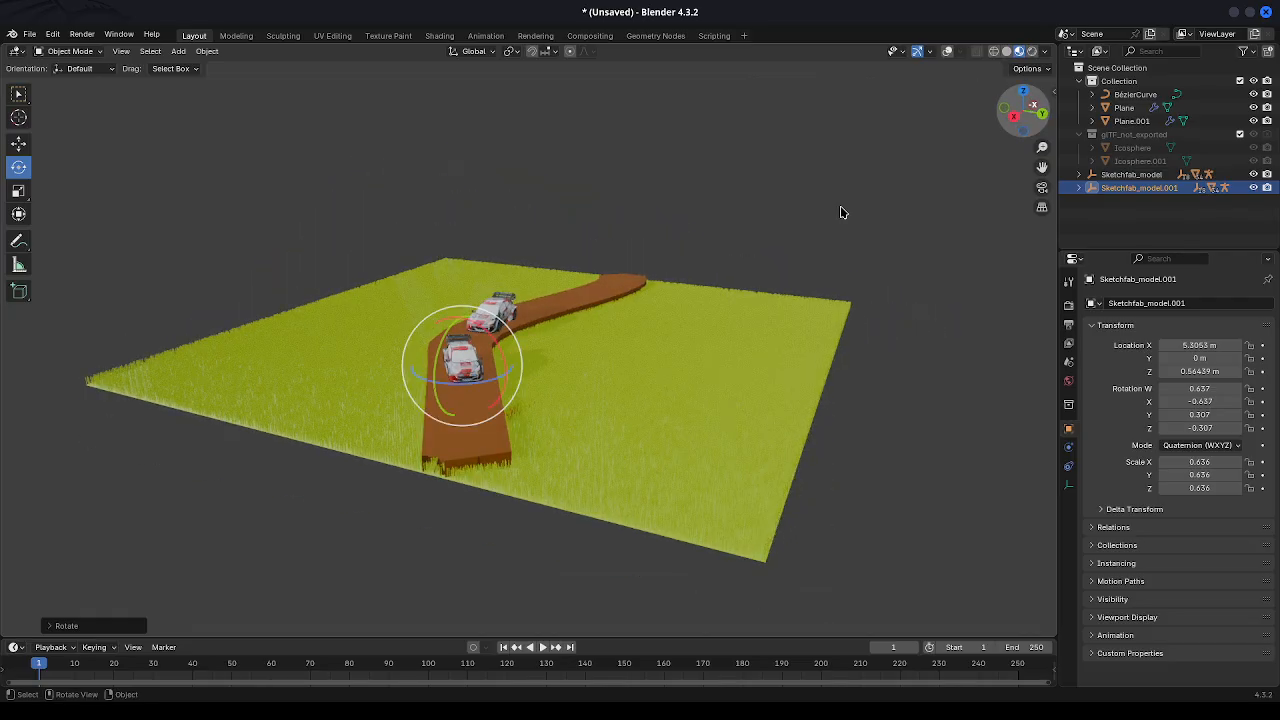
pyautogui.click(717, 429)
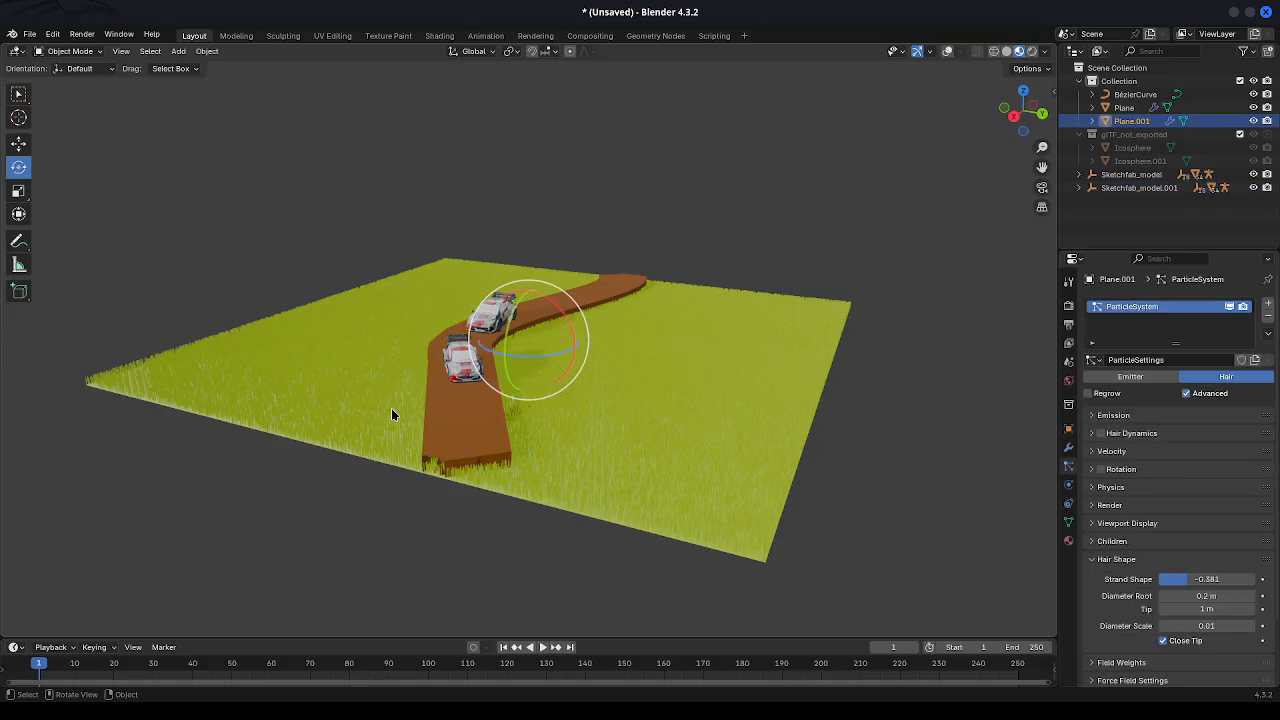
# Import the Finish gate model in glTF 2.0 format and scale it down uniformly to about 0.509.
pyautogui.click(31, 35)
pyautogui.click(31, 36)
pyautogui.moveTo(80, 243)
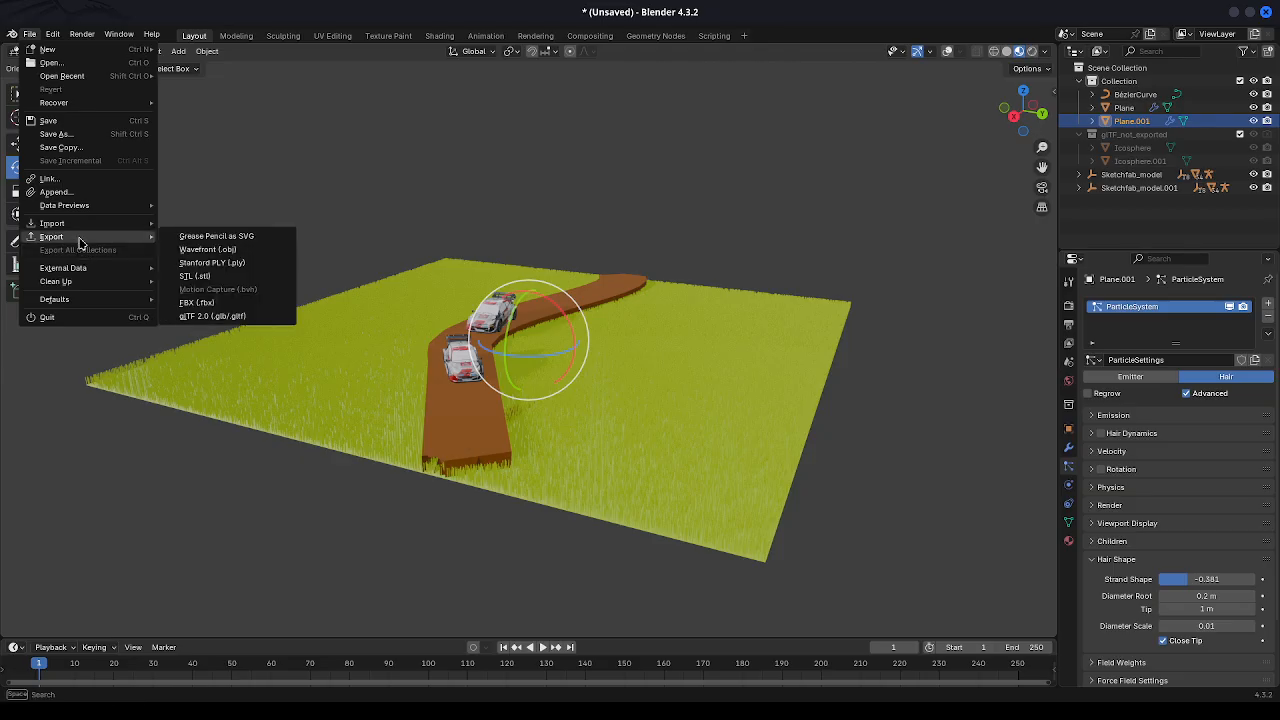
pyautogui.moveTo(152, 299)
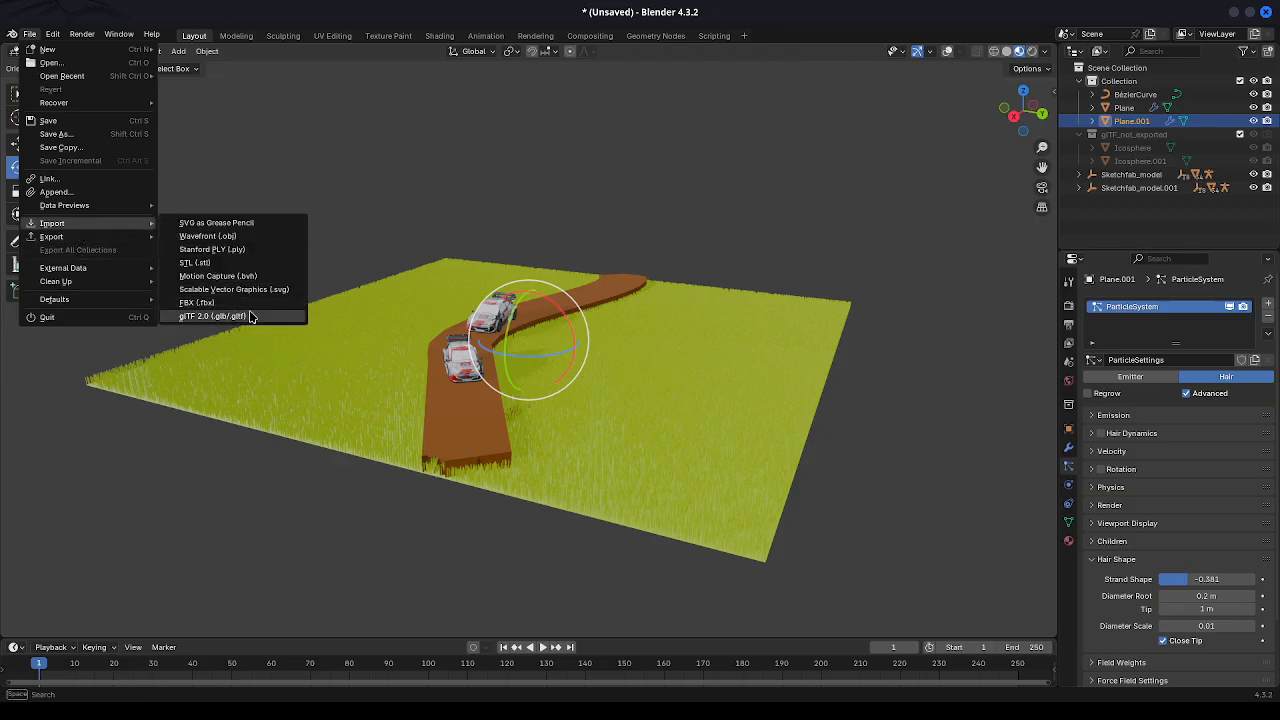
pyautogui.click(251, 317)
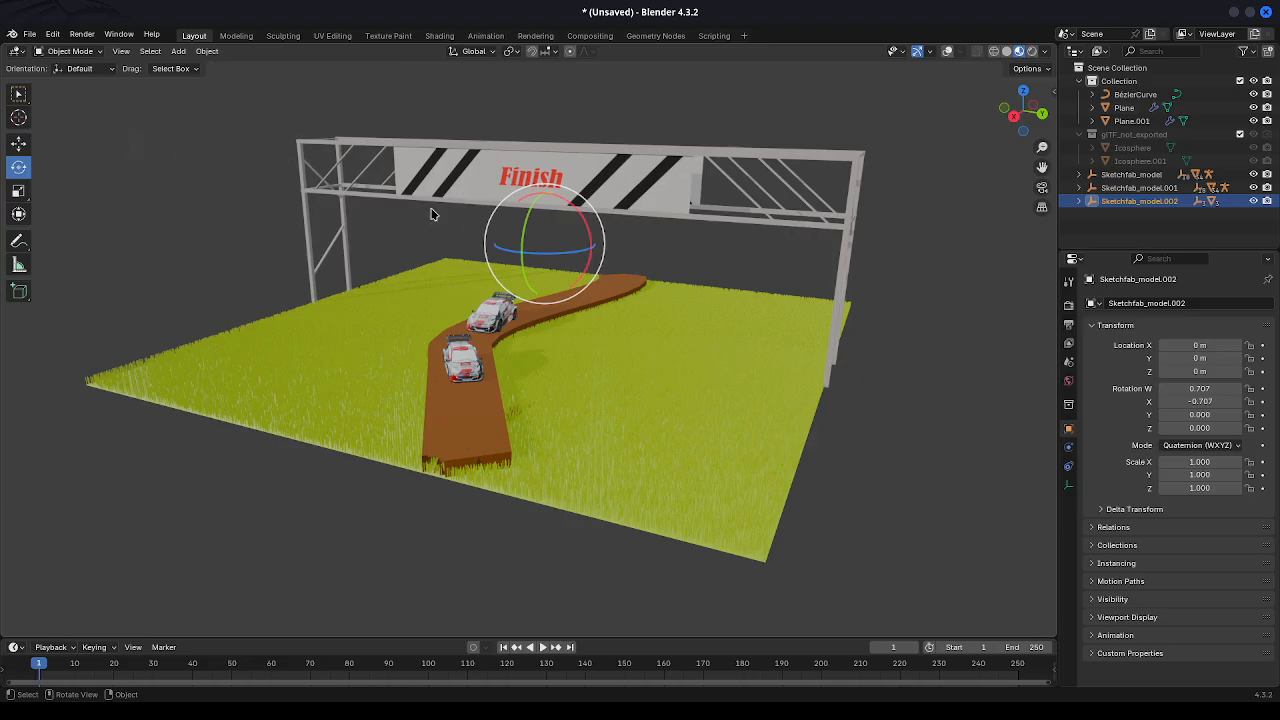
pyautogui.click(18, 190)
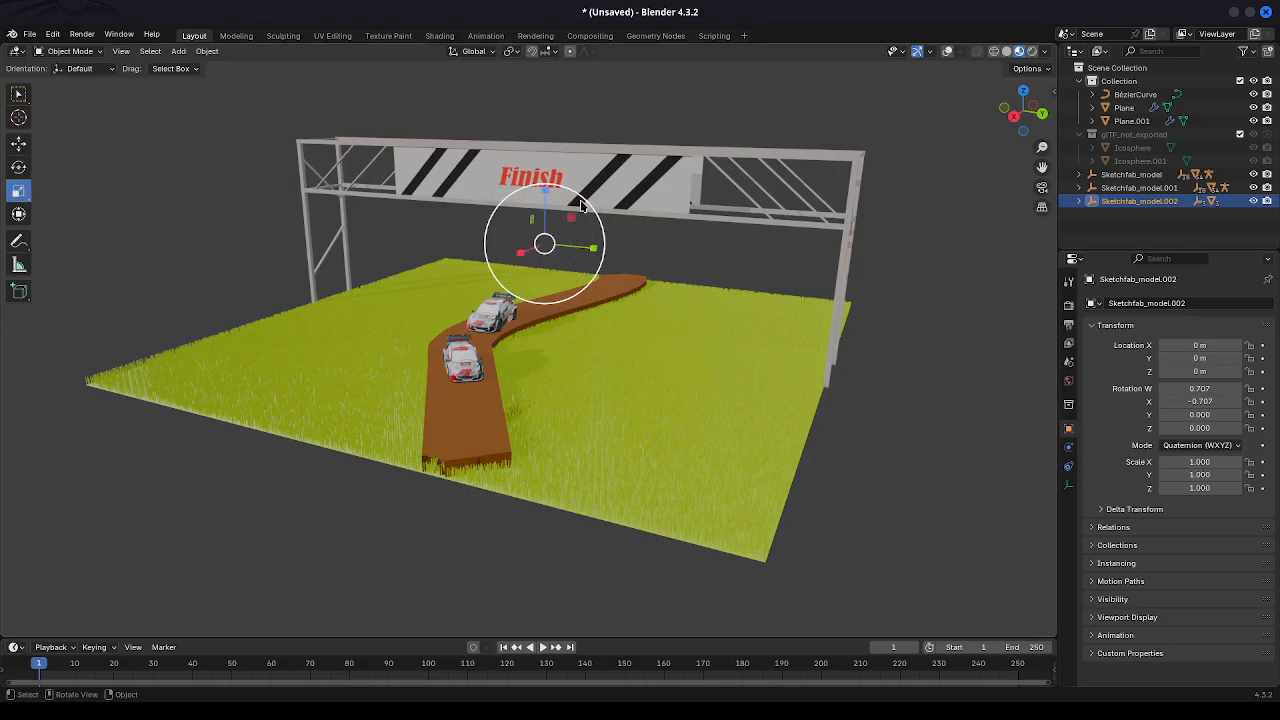
pyautogui.moveTo(583, 190); pyautogui.dragTo(576, 283)
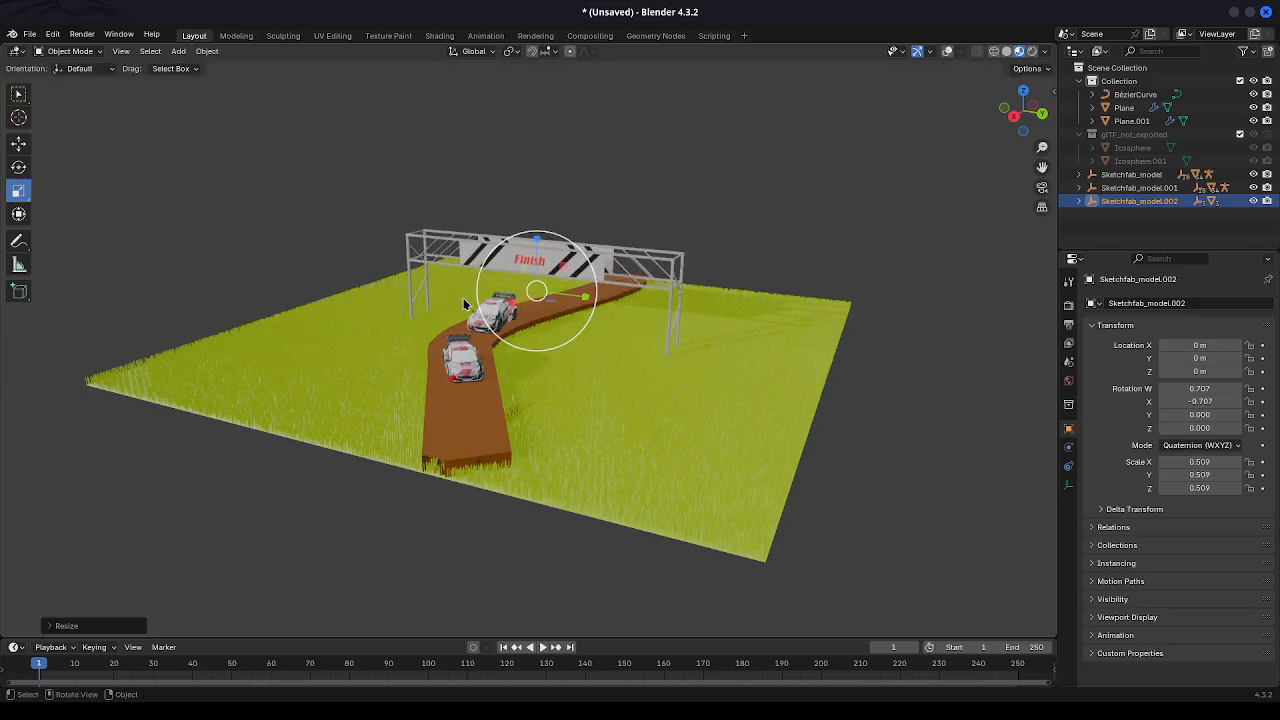
# Move the Finish gate over the road ahead of the cars, to about X 9.60 m, Y 2.92 m, Z -0.87 m.
pyautogui.click(18, 143)
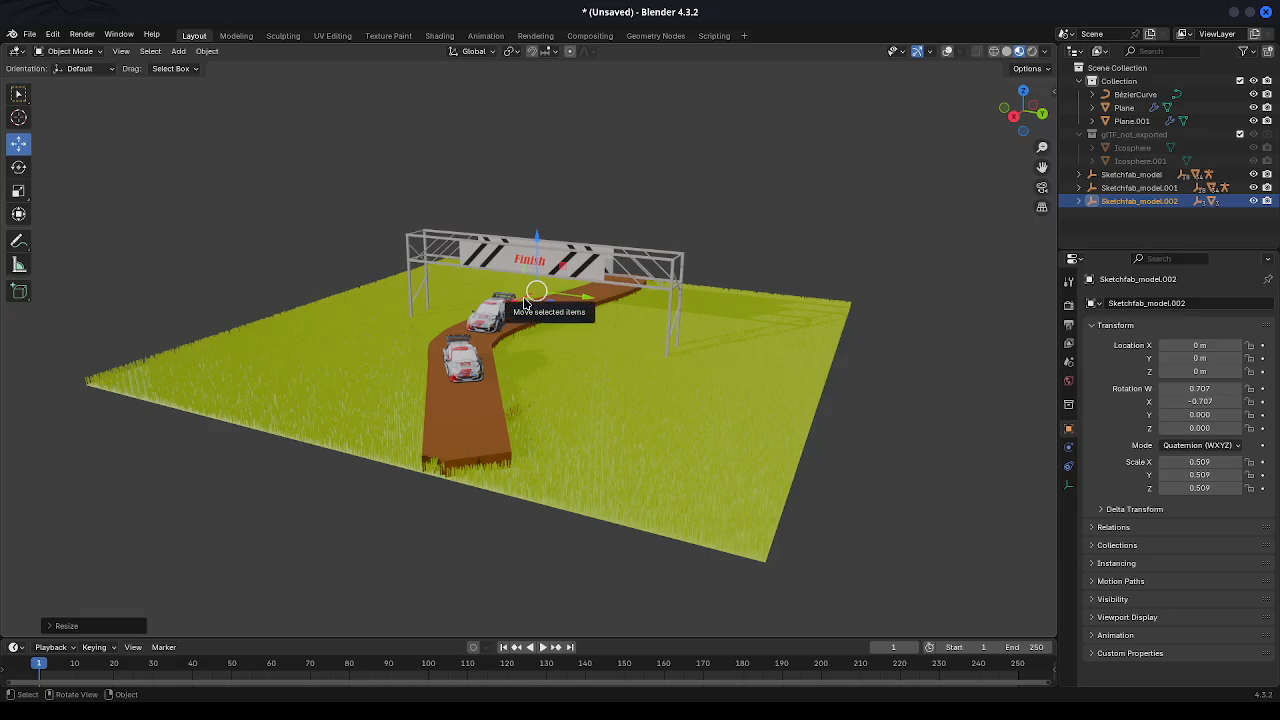
pyautogui.moveTo(522, 302)
pyautogui.mouseDown()
pyautogui.moveTo(452, 415)
pyautogui.moveTo(400, 400)
pyautogui.moveTo(380, 371)
pyautogui.moveTo(456, 415)
pyautogui.moveTo(474, 417)
pyautogui.moveTo(482, 400)
pyautogui.mouseUp()
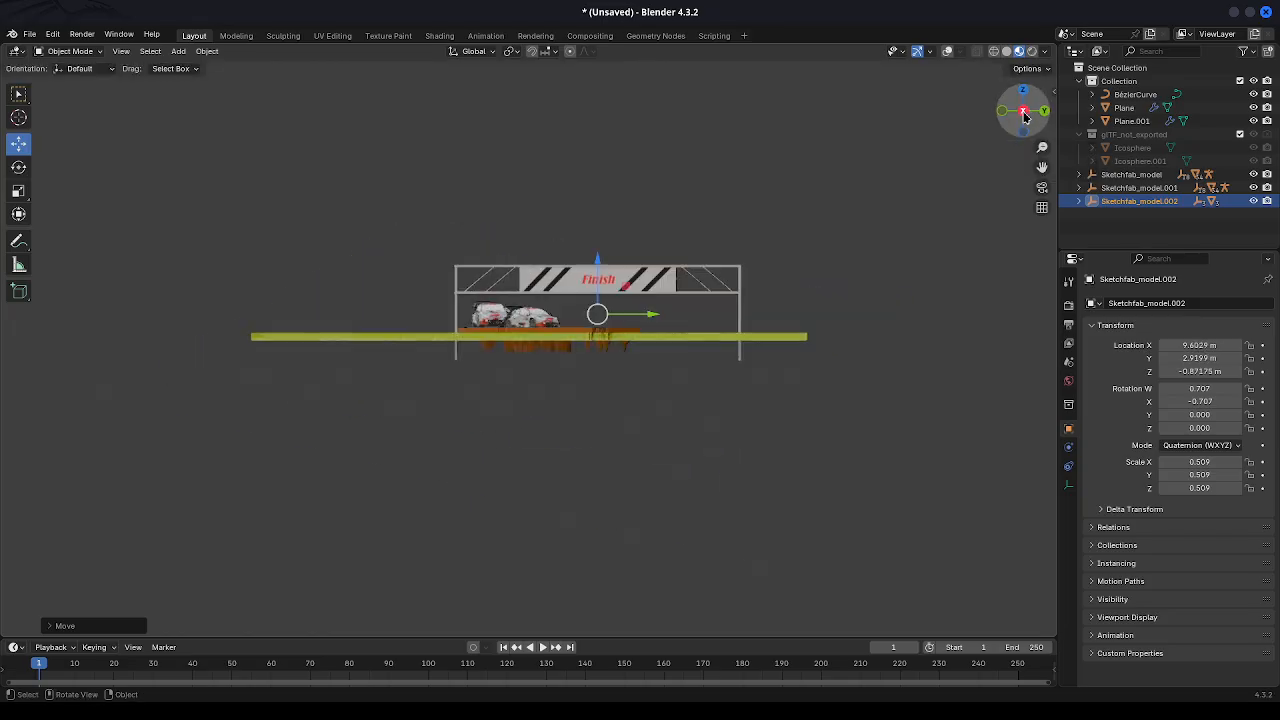
pyautogui.click(1022, 116)
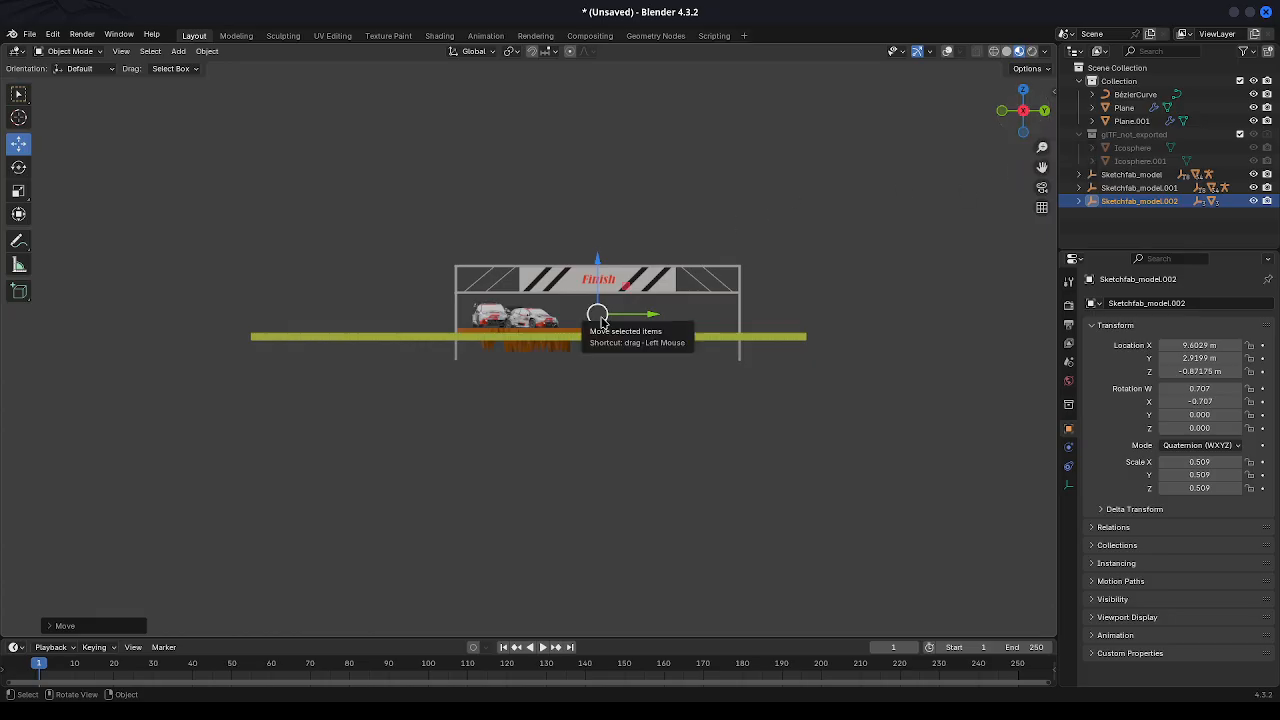
# Raise the Finish gate so its legs stand on the ground, at about Y 2.55 m, Z 0.06 m.
pyautogui.moveTo(594, 324); pyautogui.dragTo(589, 292)
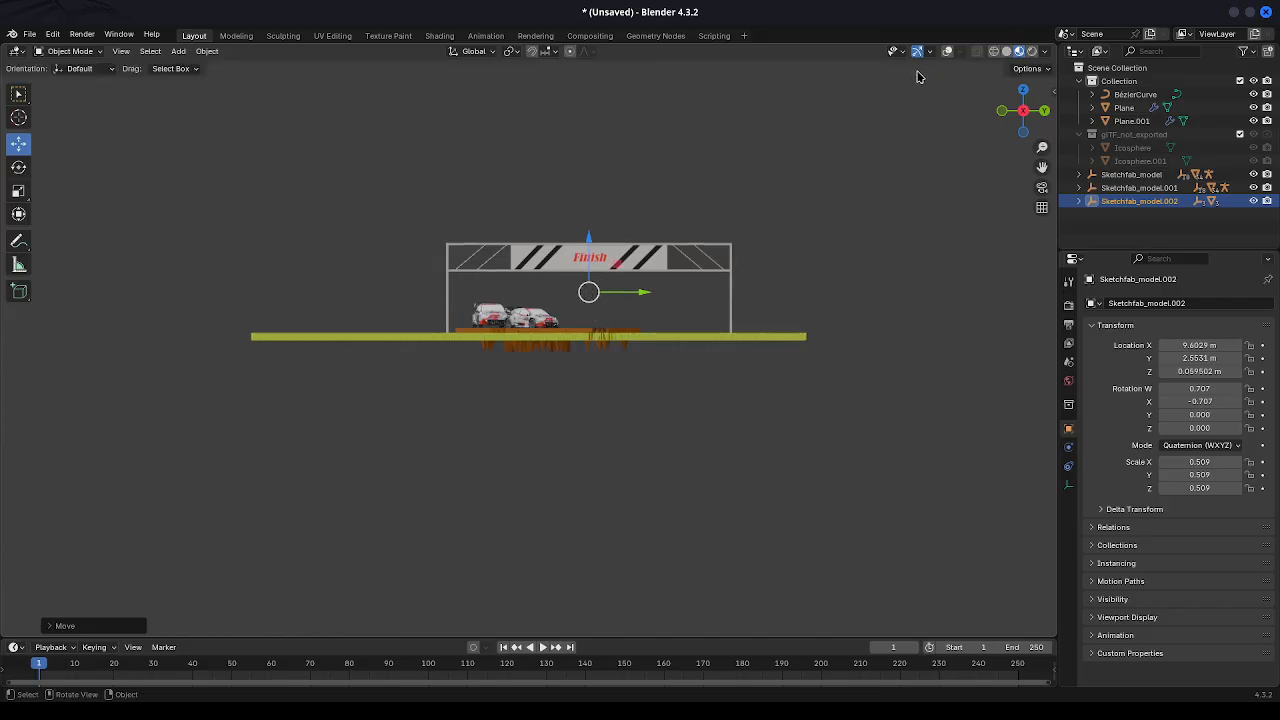
pyautogui.moveTo(1027, 117)
pyautogui.mouseDown()
pyautogui.moveTo(1042, 138)
pyautogui.moveTo(1002, 148)
pyautogui.moveTo(852, 104)
pyautogui.moveTo(1030, 118)
pyautogui.mouseUp()
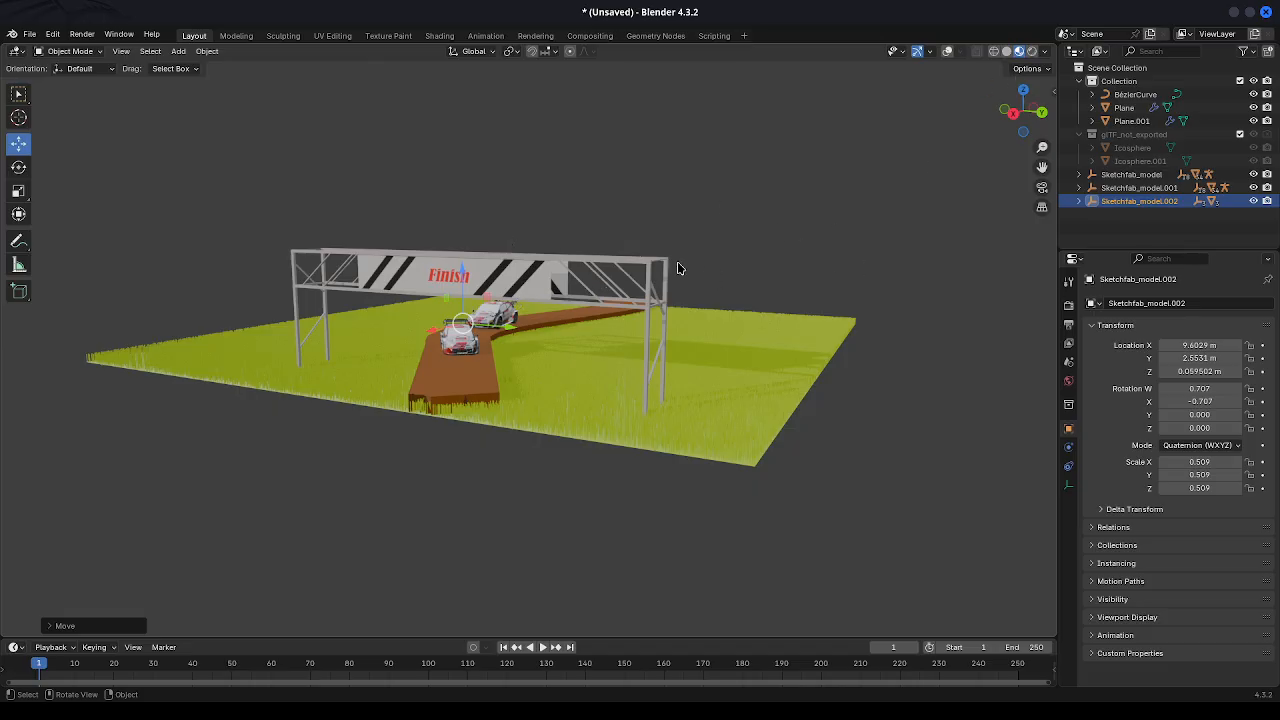
# Try to rotate only the Finish gate's banner mesh about the vertical axis in top view.
pyautogui.click(557, 268)
pyautogui.click(18, 215)
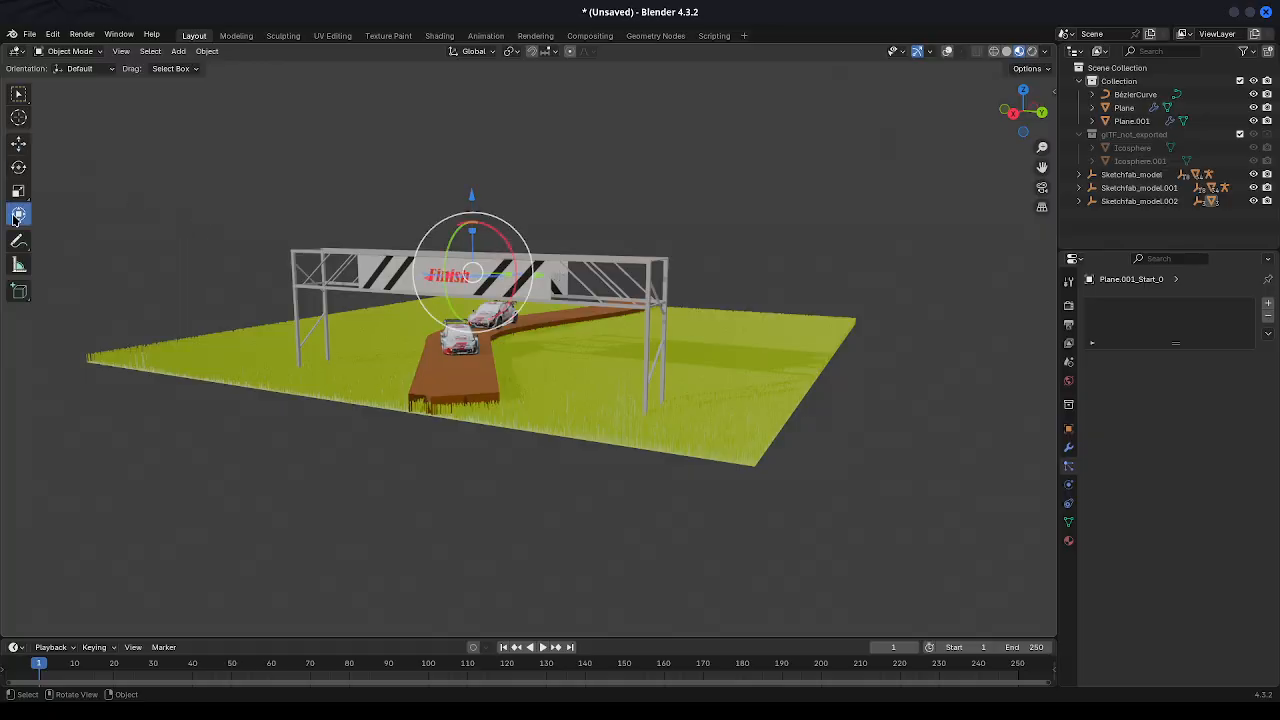
pyautogui.click(1024, 91)
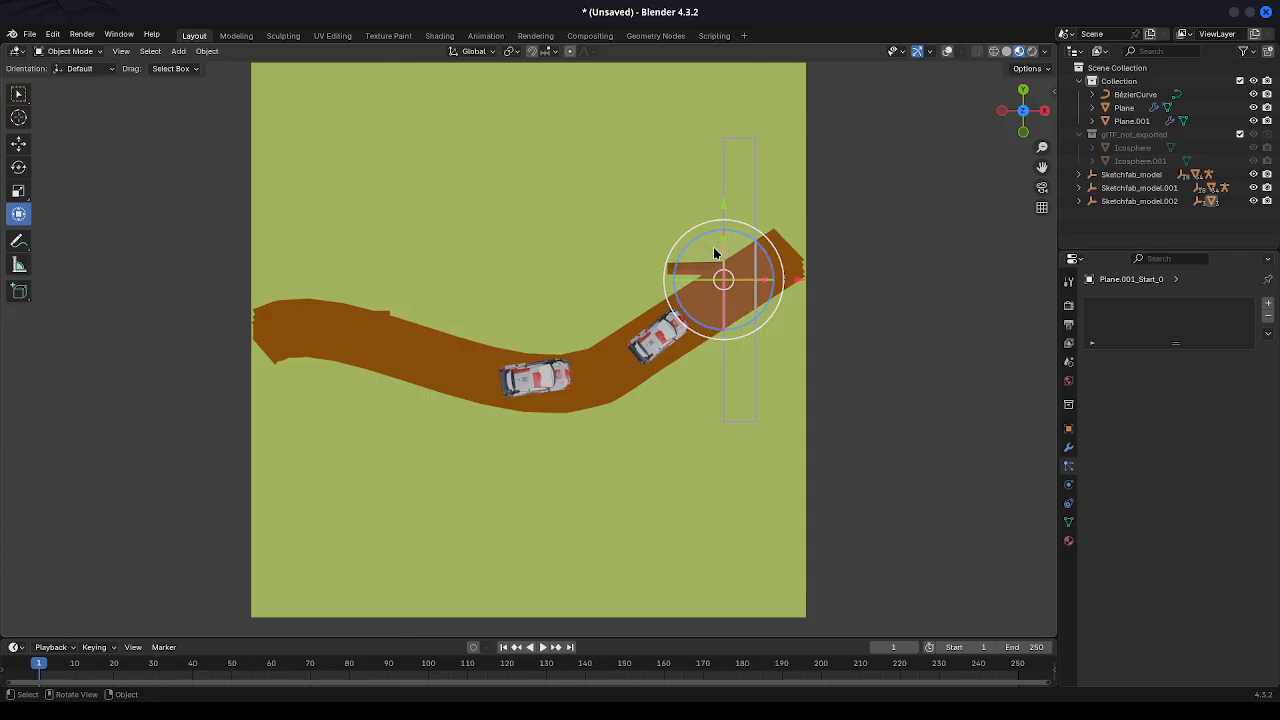
pyautogui.moveTo(714, 243); pyautogui.dragTo(753, 500)
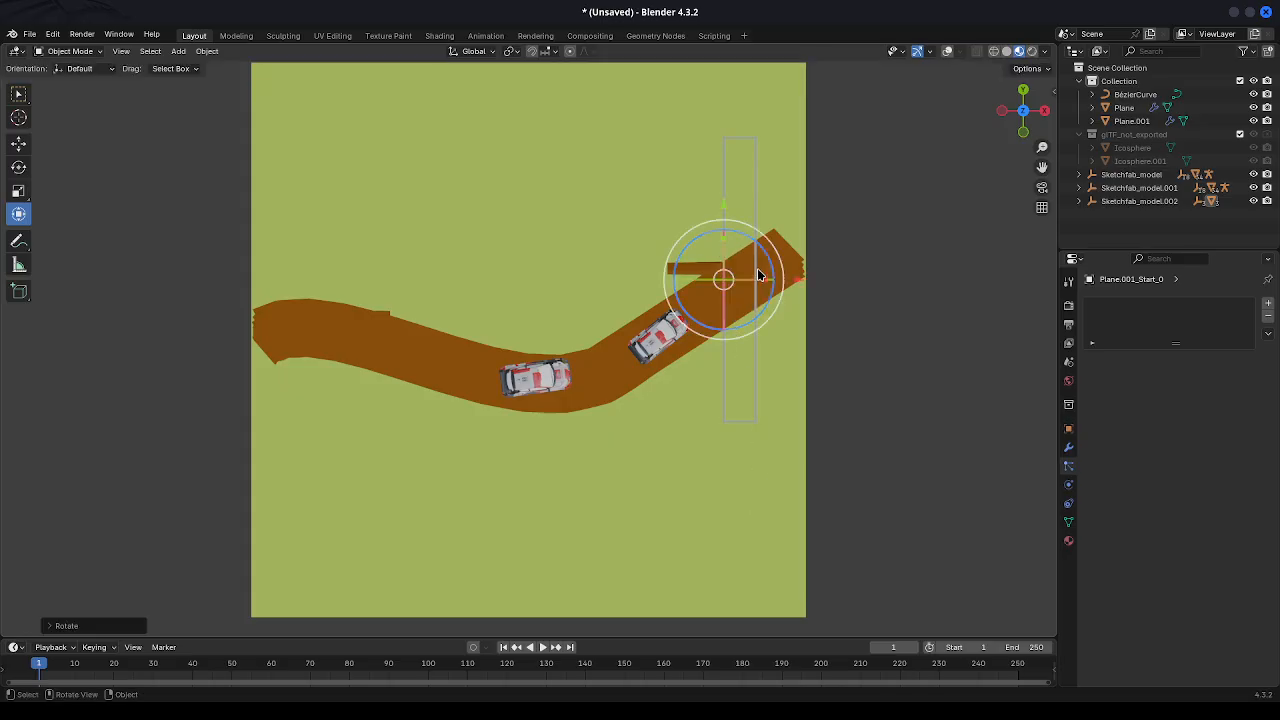
pyautogui.moveTo(757, 241); pyautogui.dragTo(761, 257)
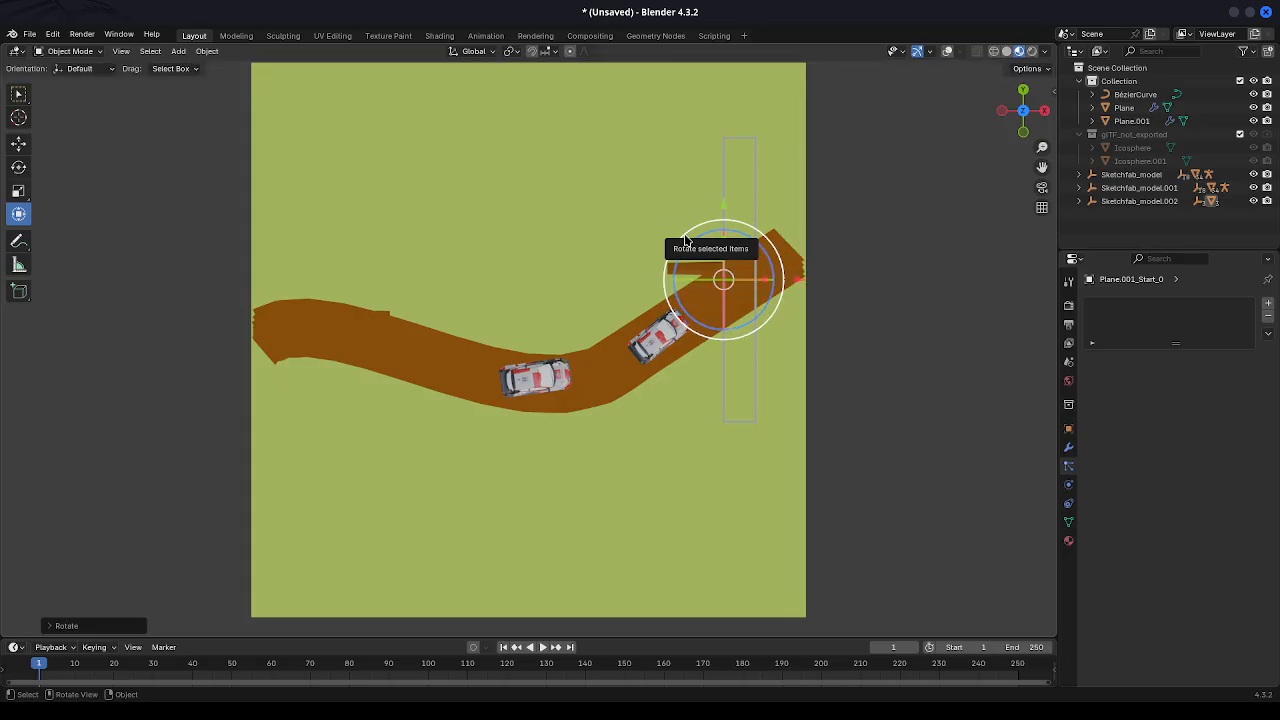
pyautogui.moveTo(686, 239); pyautogui.dragTo(676, 250)
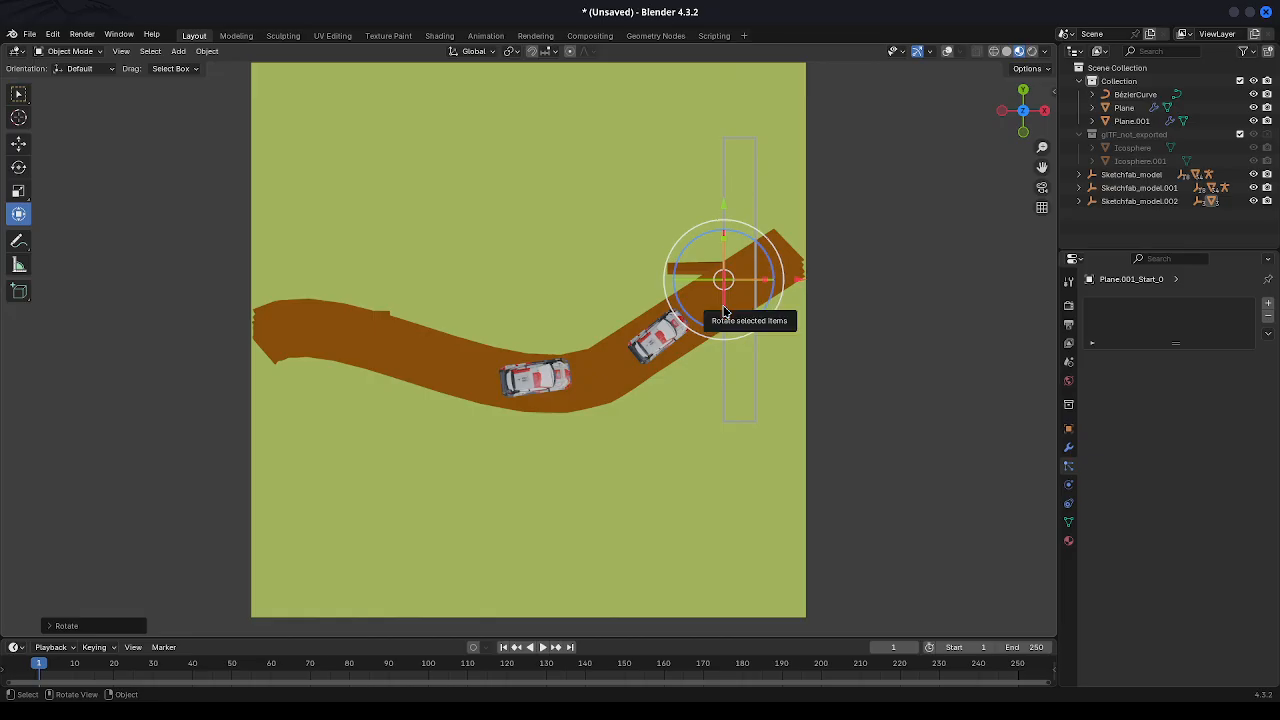
pyautogui.moveTo(724, 313); pyautogui.dragTo(777, 309)
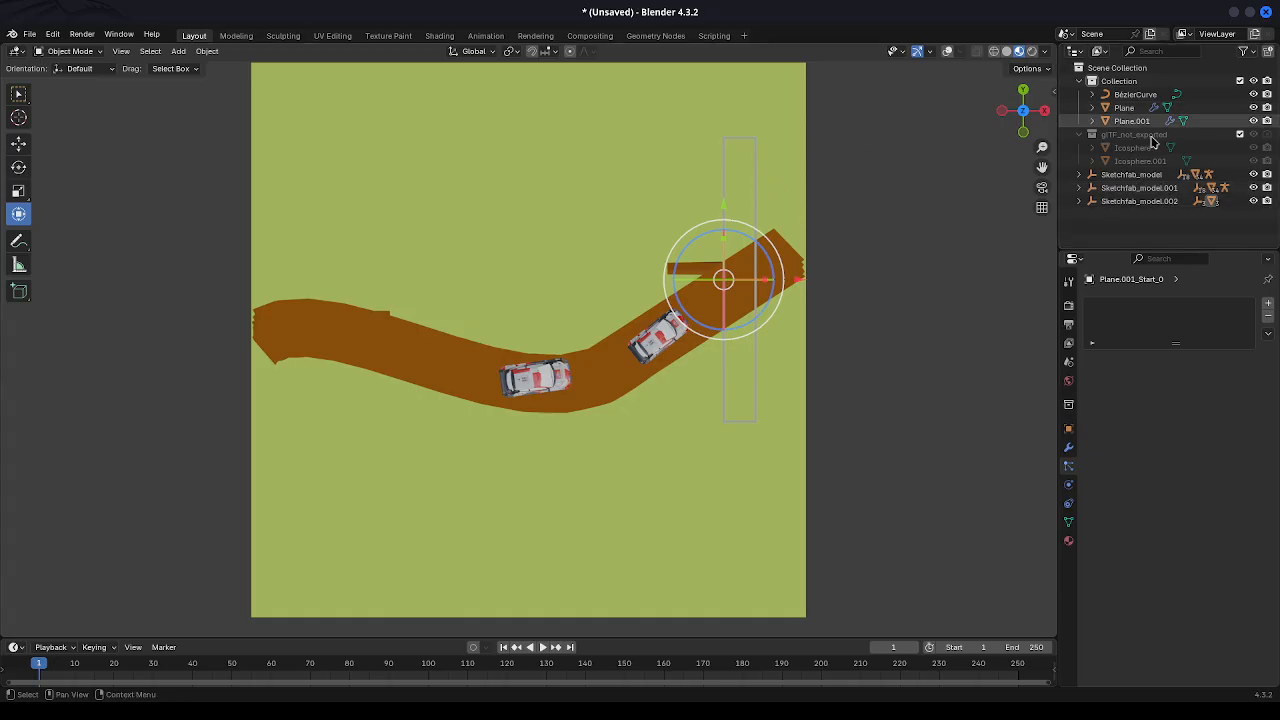
# Rotate the whole Finish gate about the vertical axis to a quaternion W of about 0.042 and Z of about -0.706 so its banner faces the cars.
pyautogui.click(1138, 202)
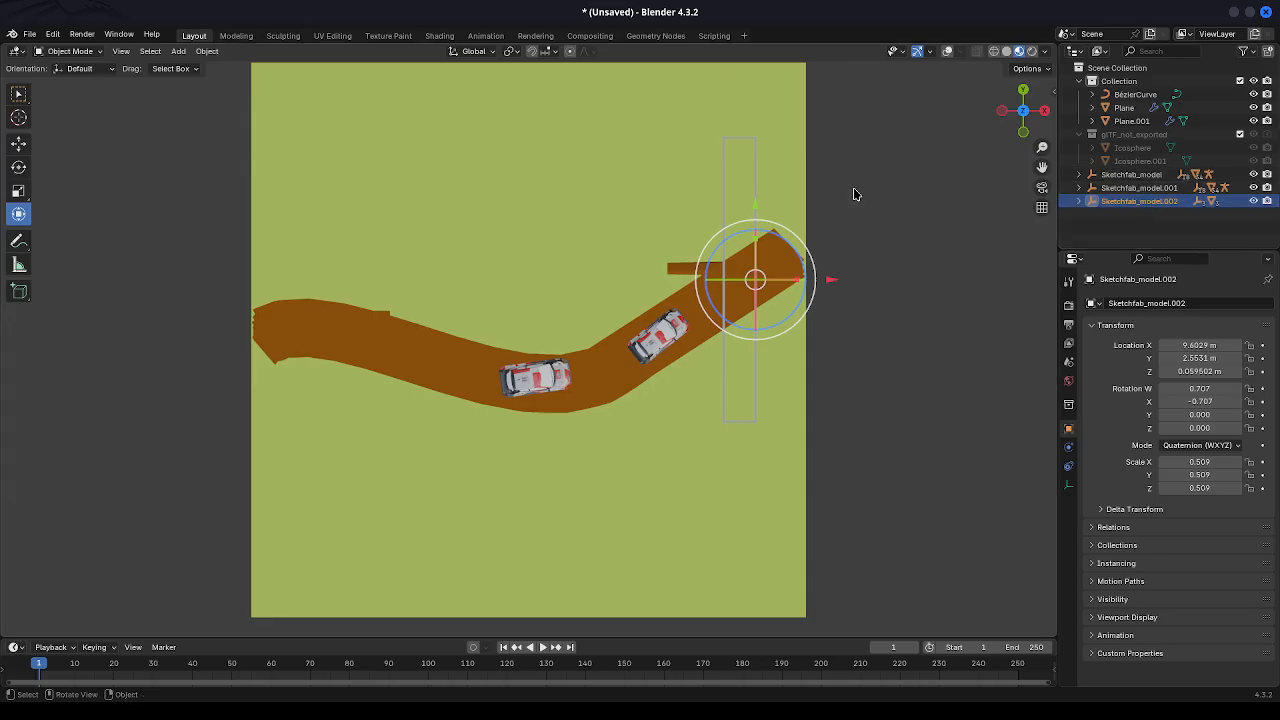
pyautogui.moveTo(783, 245); pyautogui.dragTo(671, 443)
pyautogui.click(933, 240)
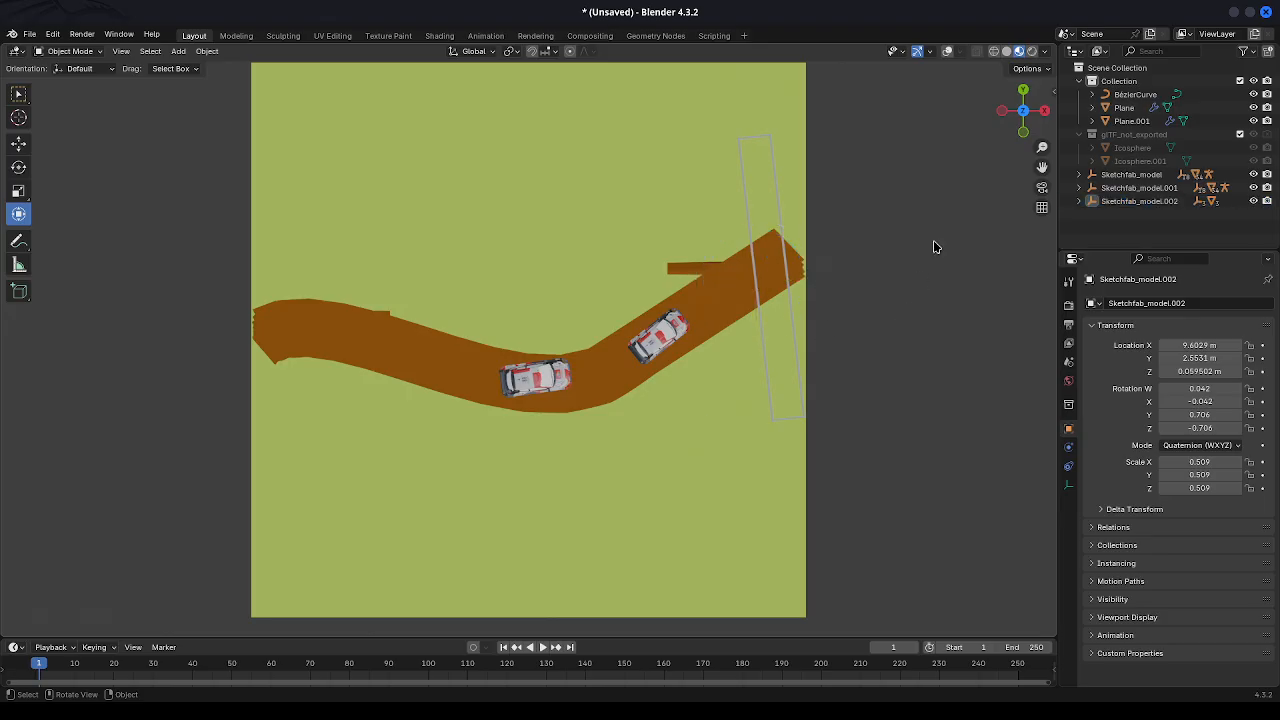
pyautogui.click(1022, 112)
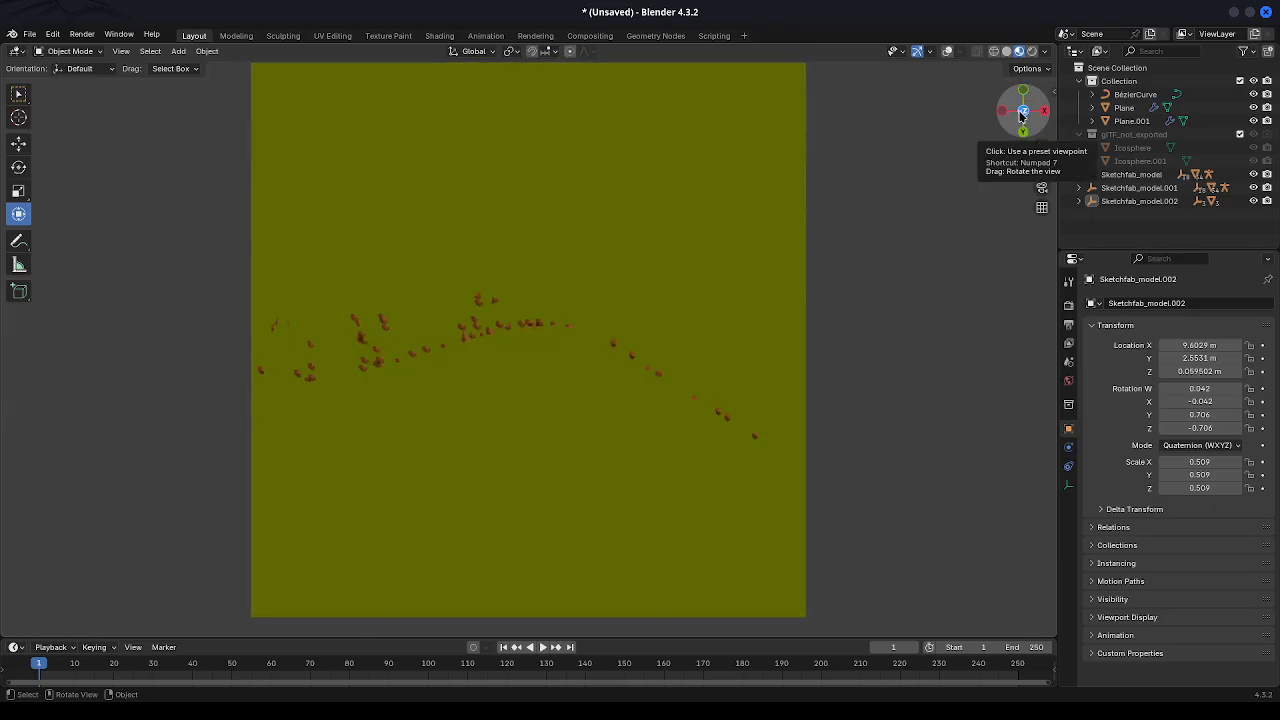
pyautogui.moveTo(1022, 113); pyautogui.dragTo(1040, 172)
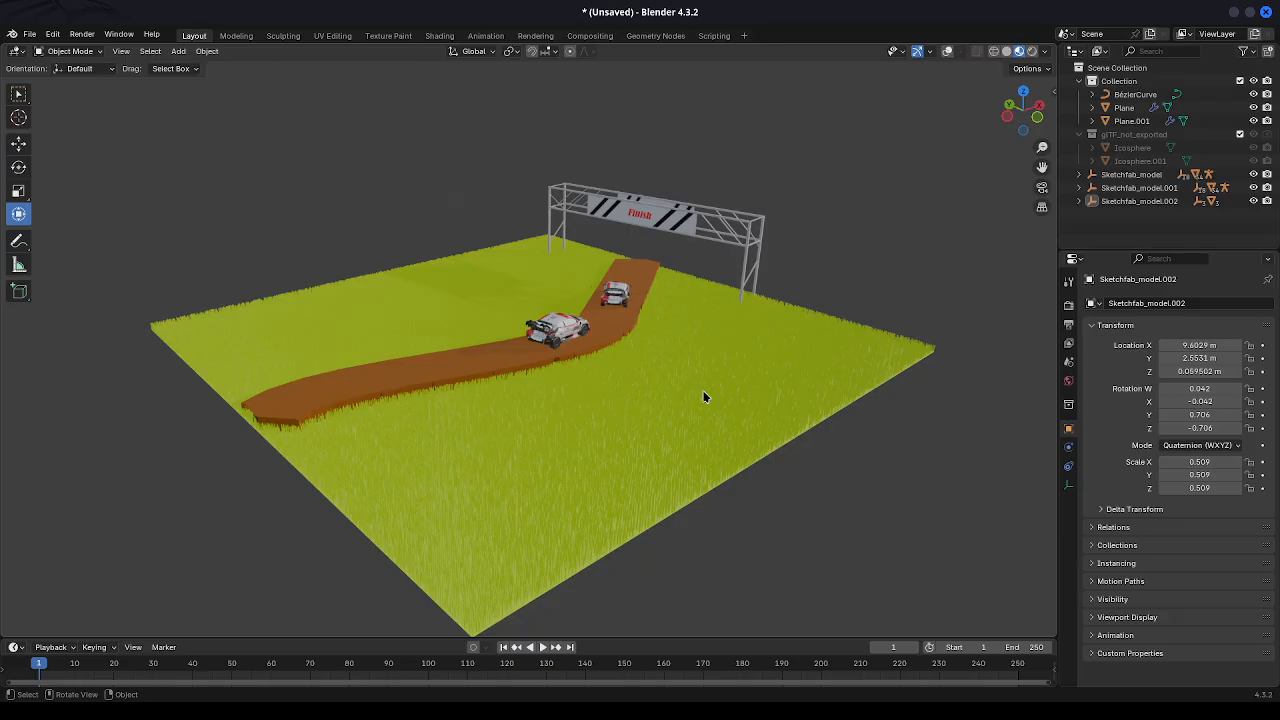
# Import the tree model in glTF 2.0 format.
pyautogui.click(36, 36)
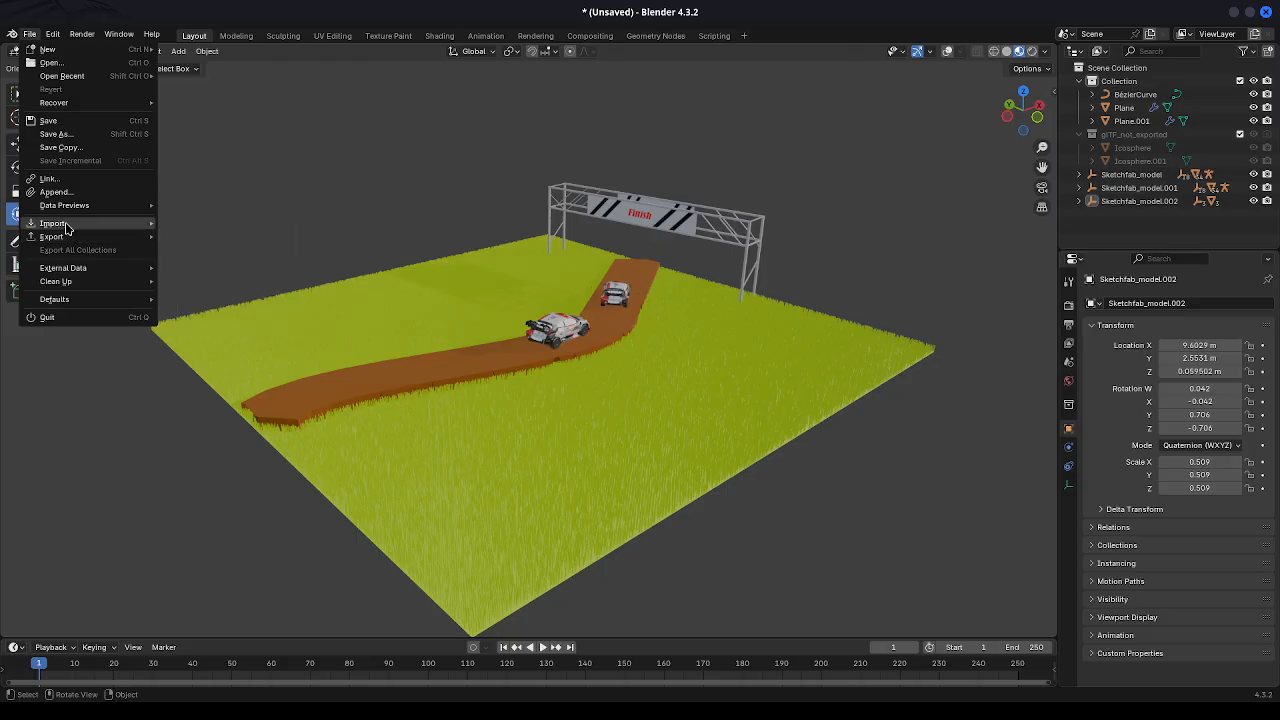
pyautogui.moveTo(67, 229)
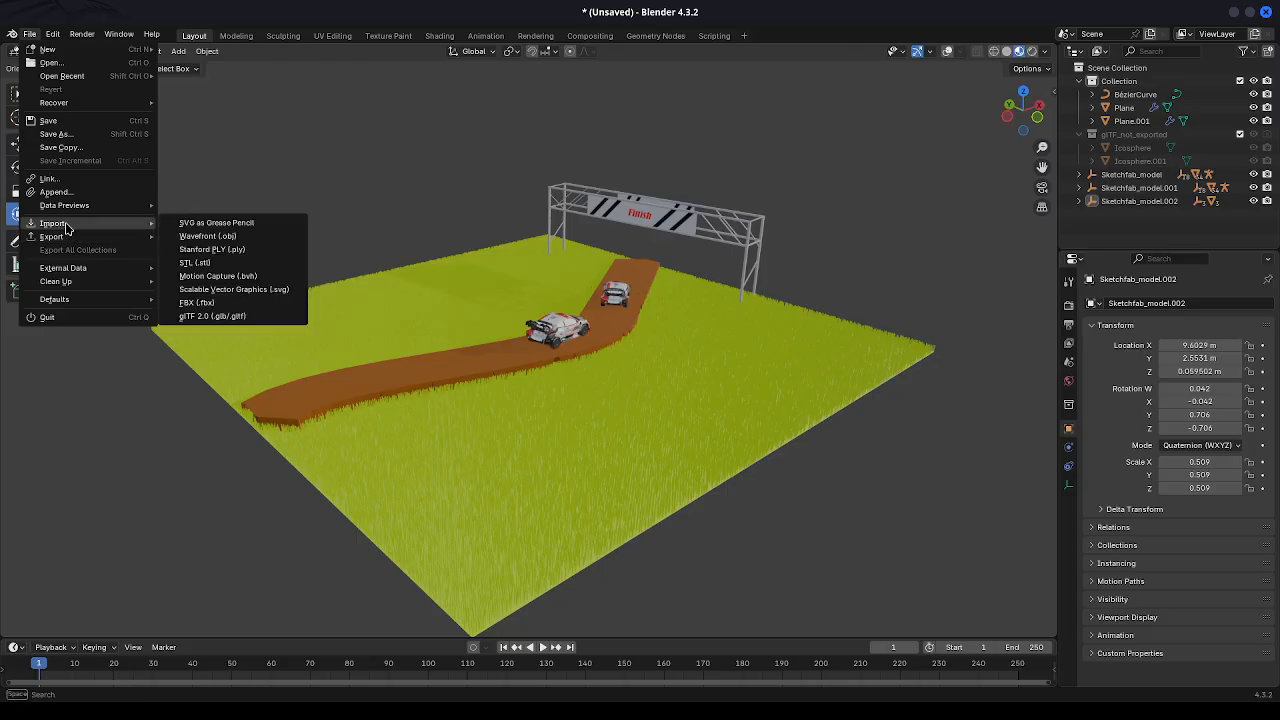
pyautogui.click(227, 317)
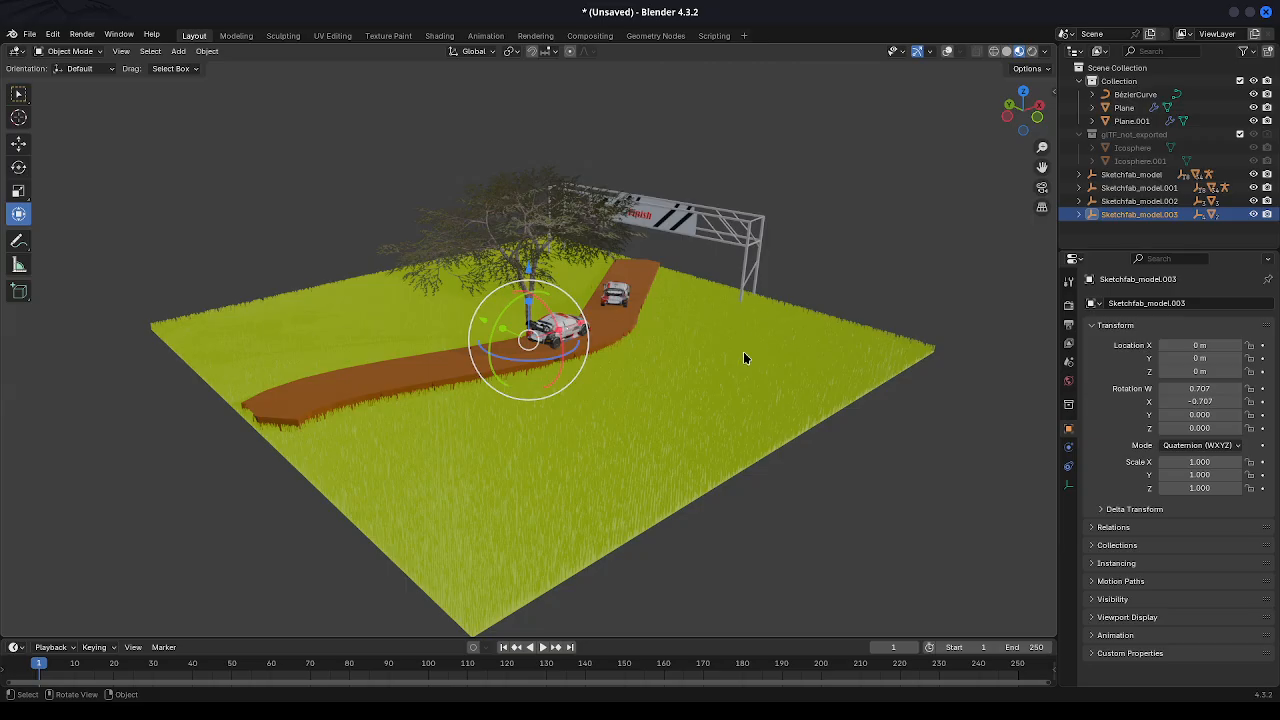
# Move the tree along the X axis to about -3.02 m.
pyautogui.click(1022, 116)
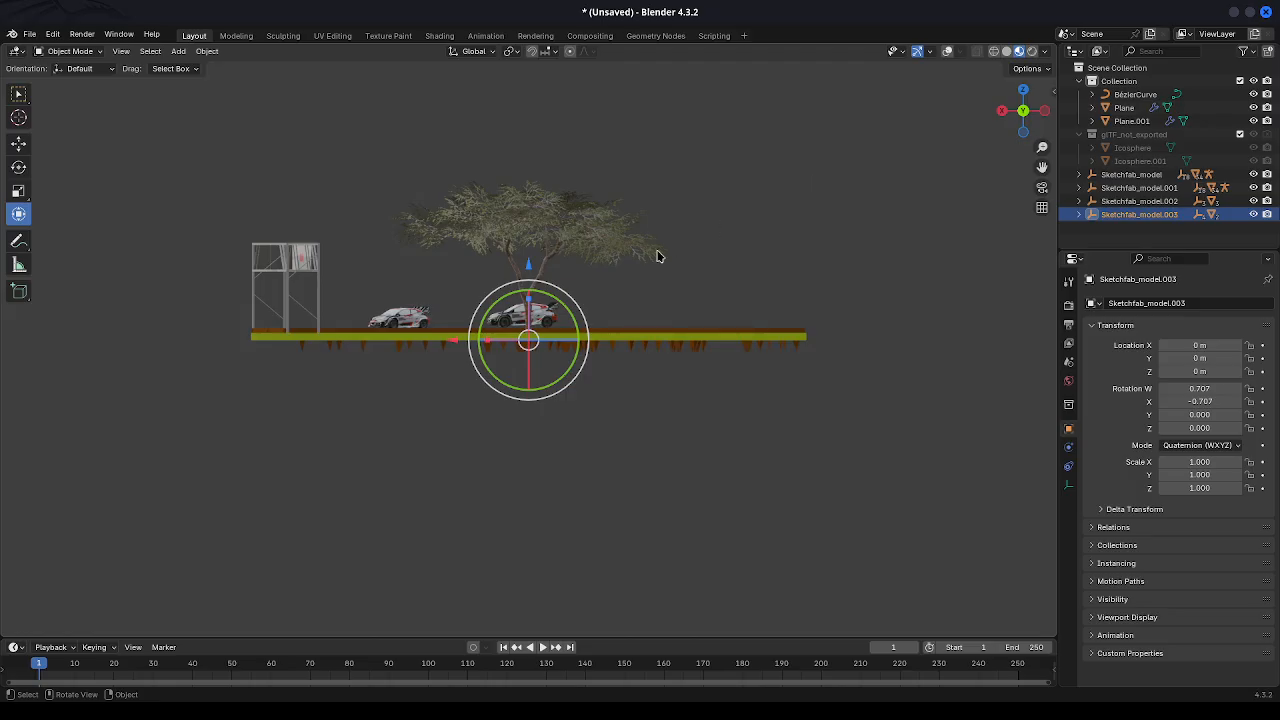
pyautogui.press('g')
pyautogui.press('z')
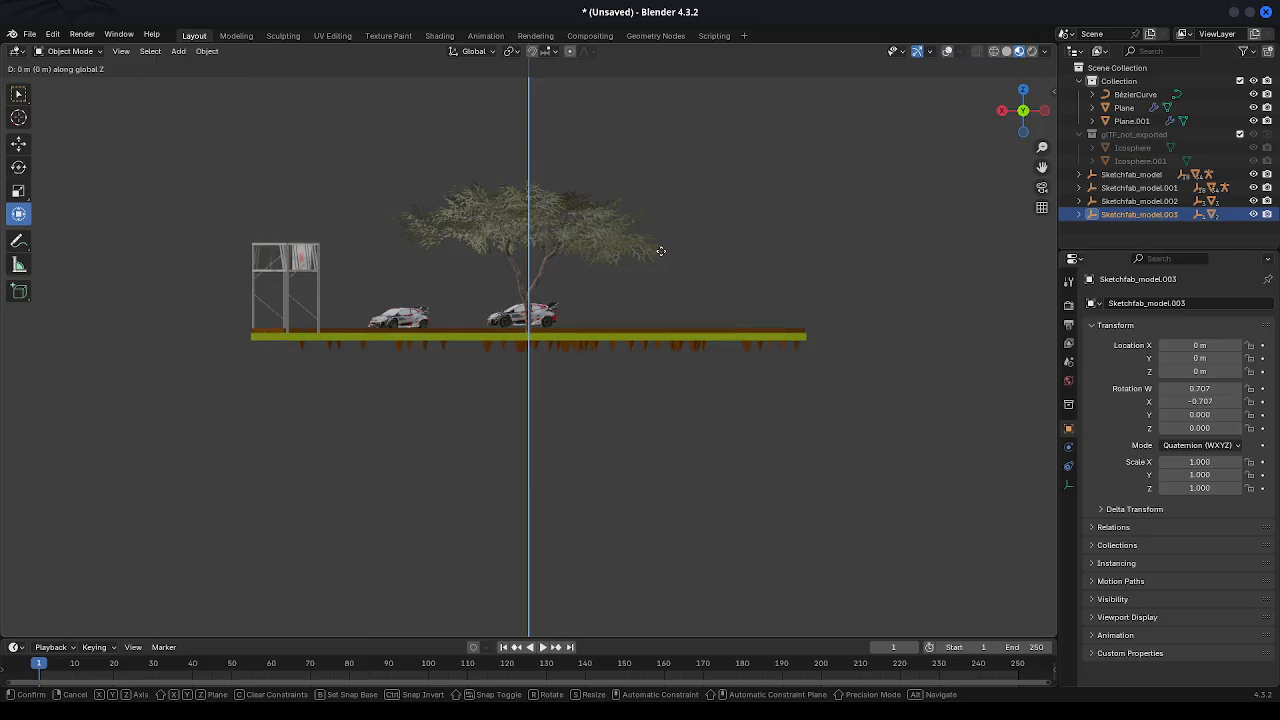
pyautogui.press('x')
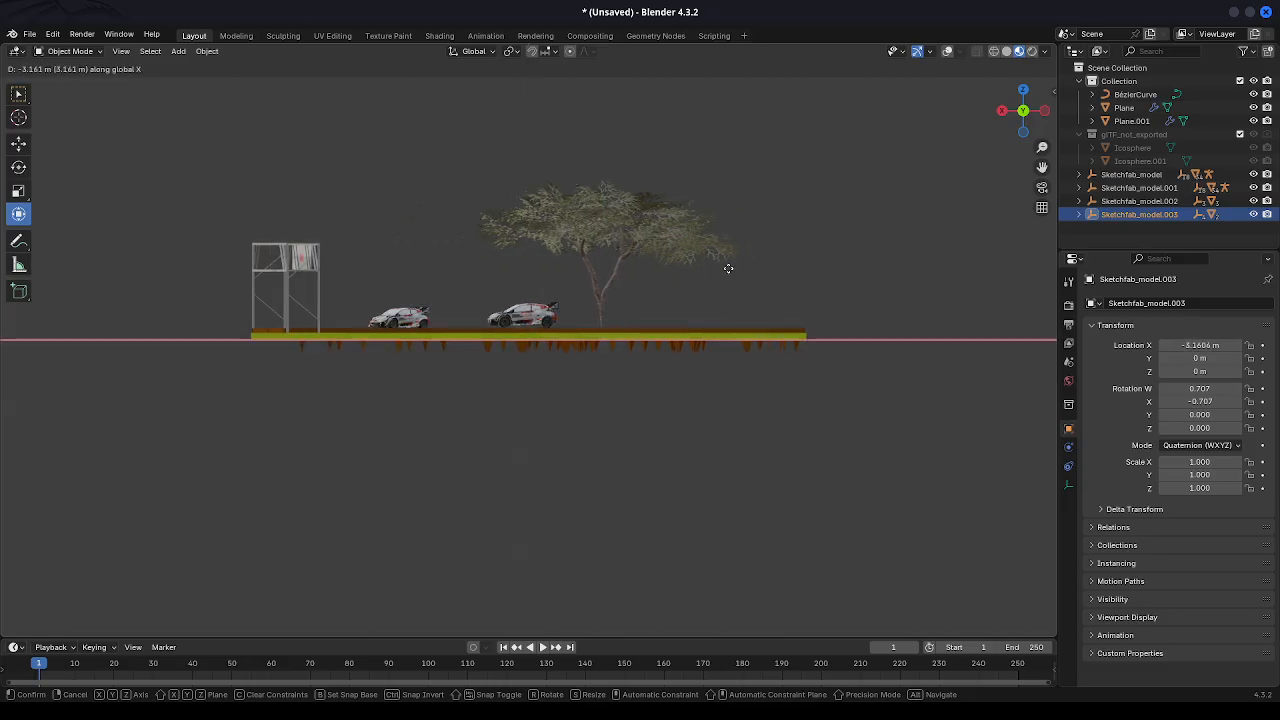
pyautogui.click(729, 268)
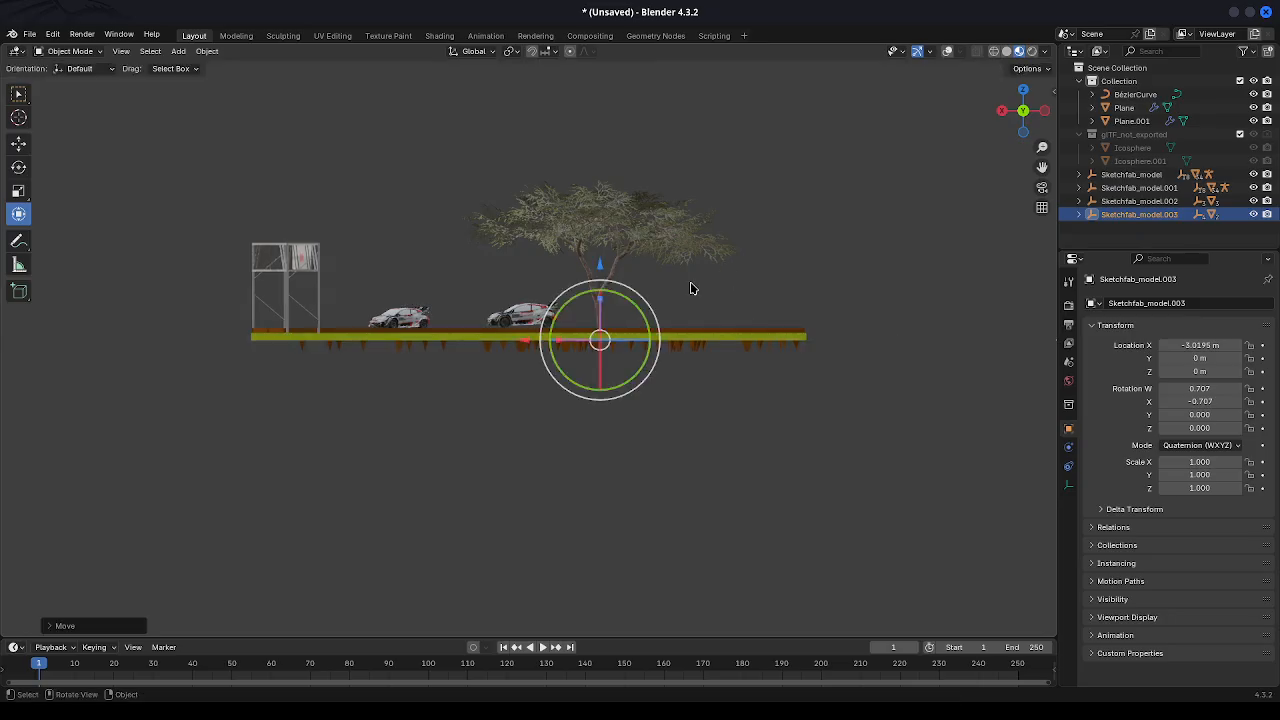
# Try to move the tree away from the road along the Y axis and undo that move.
pyautogui.click(1023, 90)
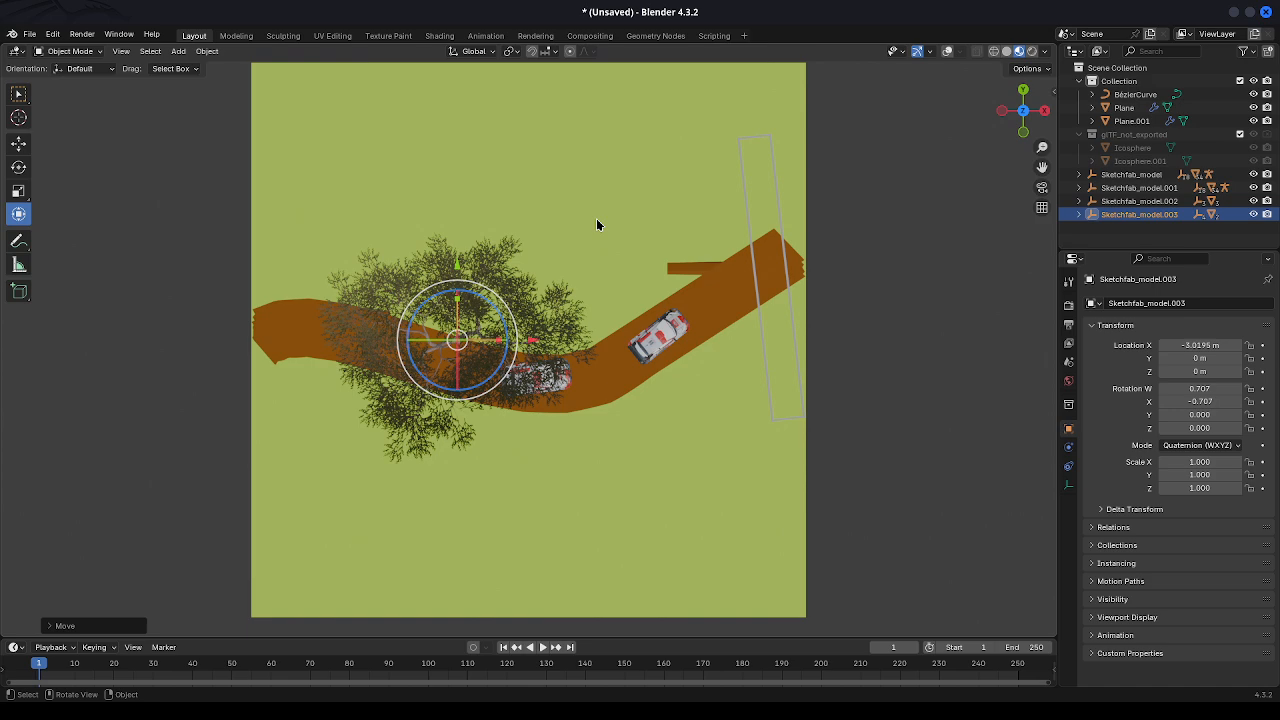
pyautogui.press('g')
pyautogui.press('y')
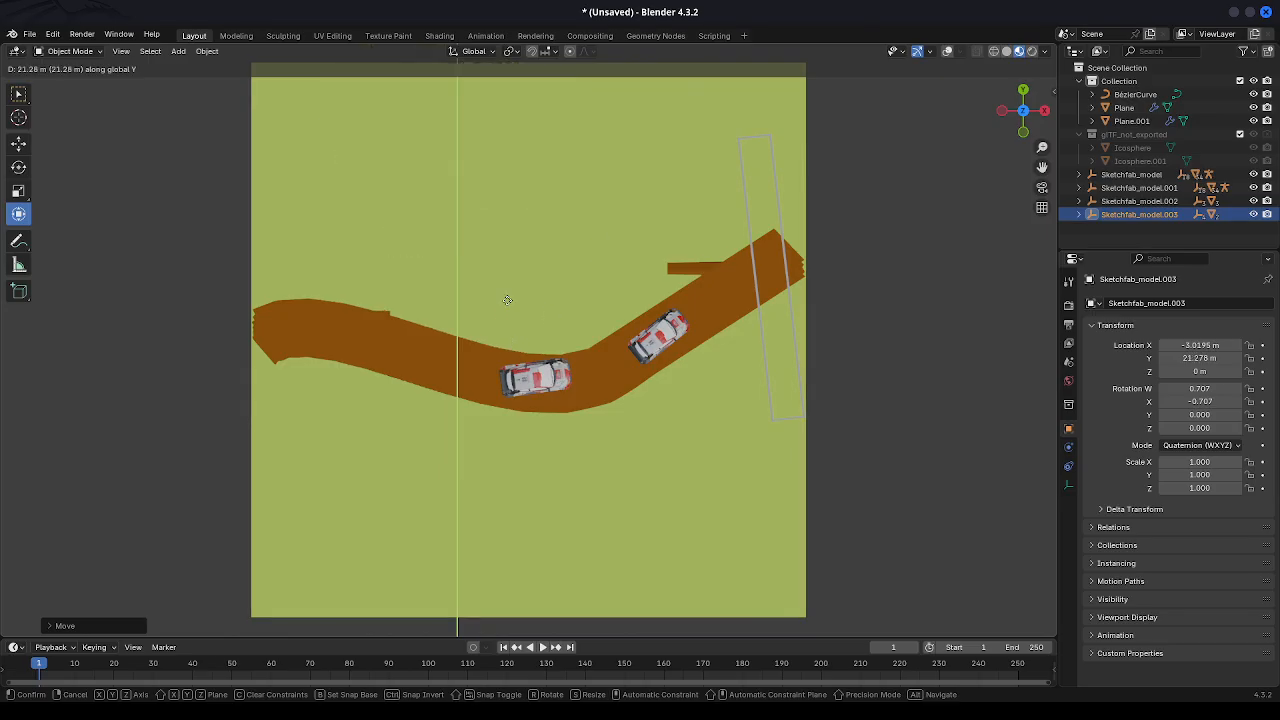
pyautogui.write('21')
pyautogui.click(571, 235)
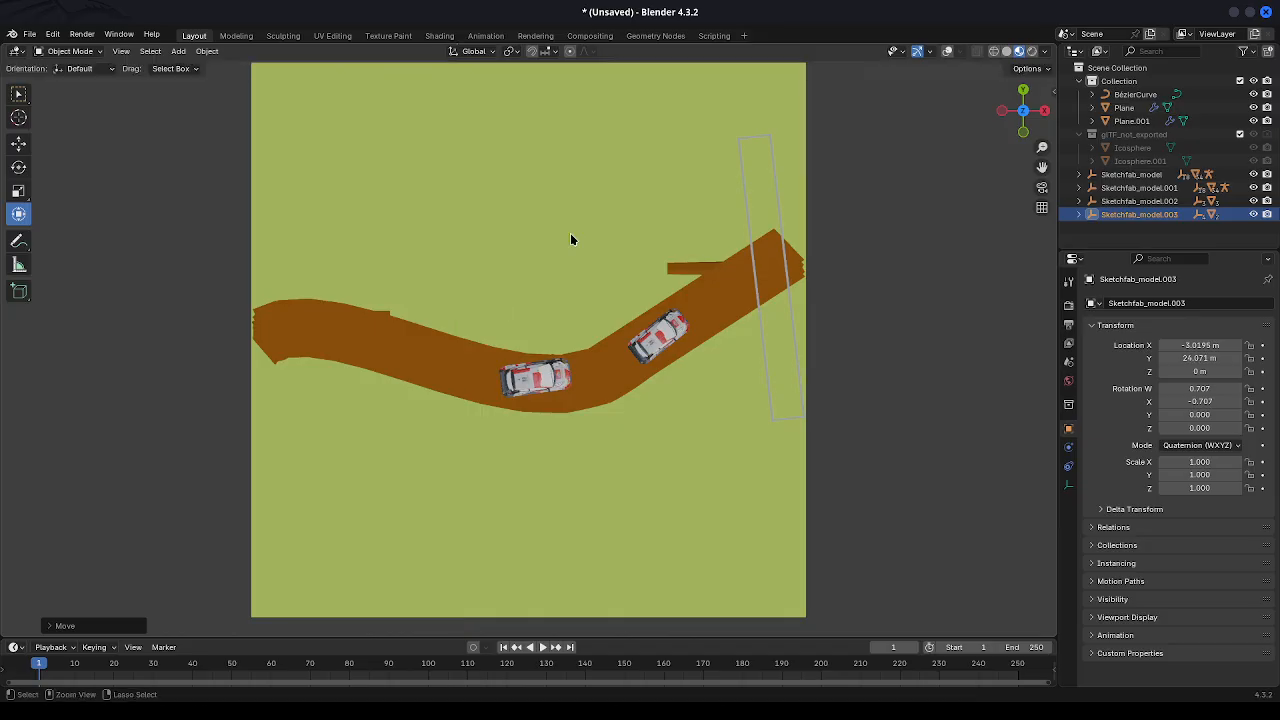
pyautogui.hotkey('ctrl', 'z')
# Move the tree along the Y axis onto the grass beside the road, to about Y 6.63 m.
pyautogui.press('g')
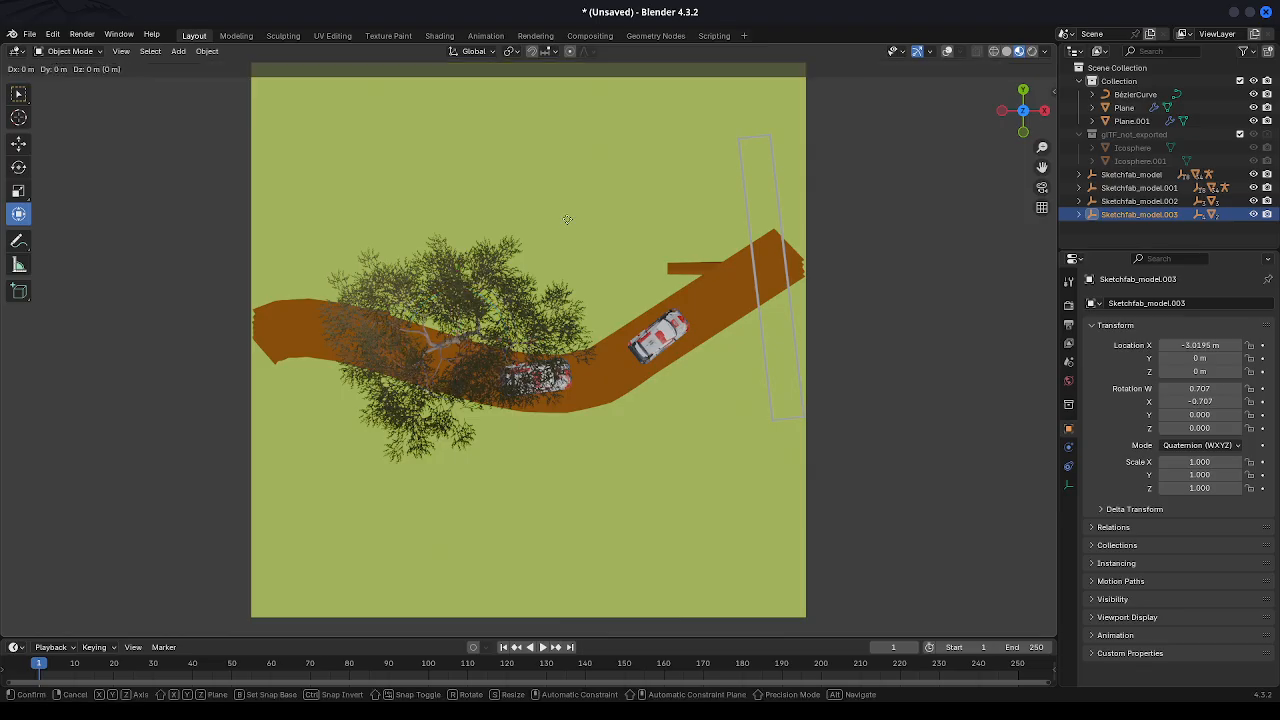
pyautogui.press('y')
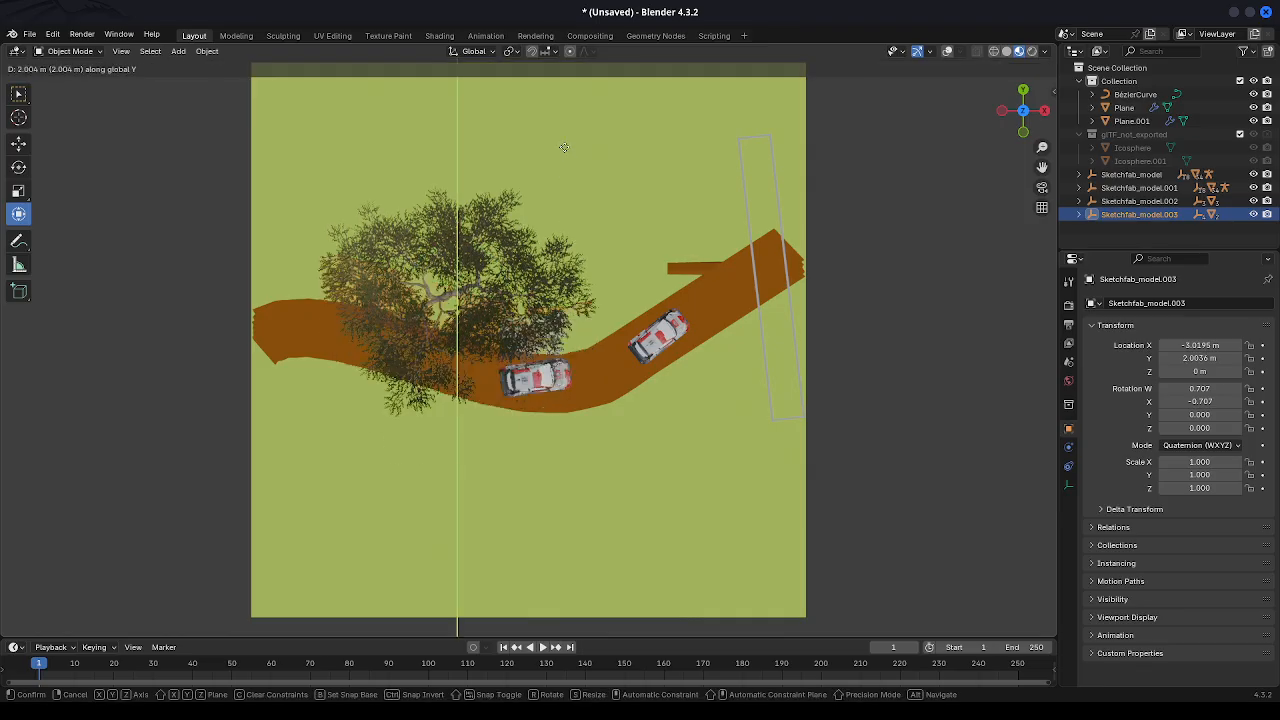
pyautogui.click(572, 117)
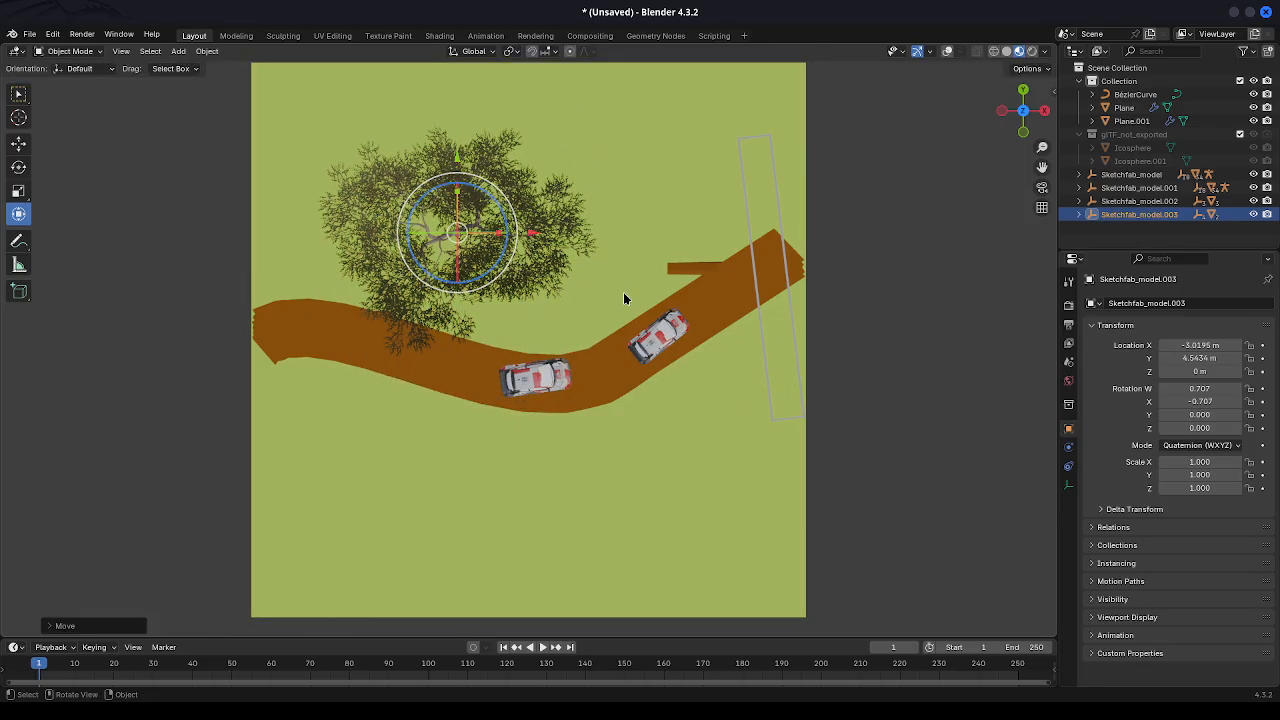
pyautogui.press('g')
pyautogui.press('y')
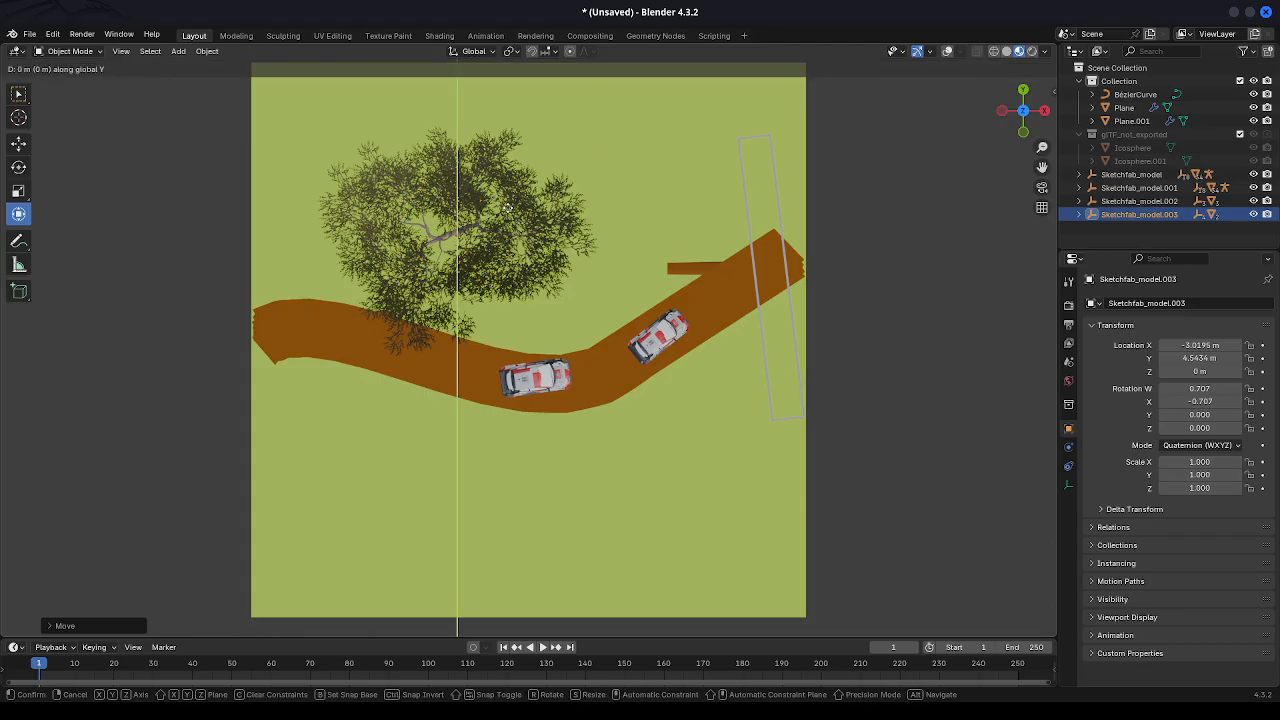
pyautogui.click(517, 114)
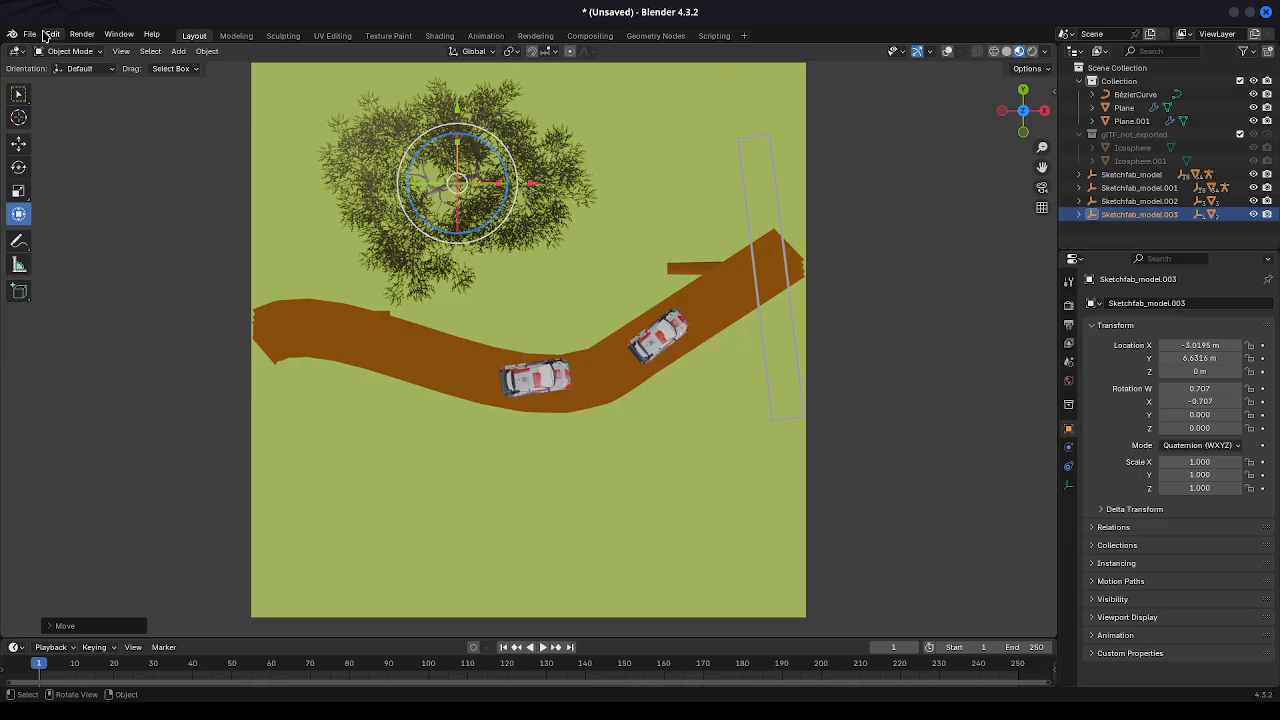
# Import the giraffe model in glTF 2.0 format.
pyautogui.click(1023, 132)
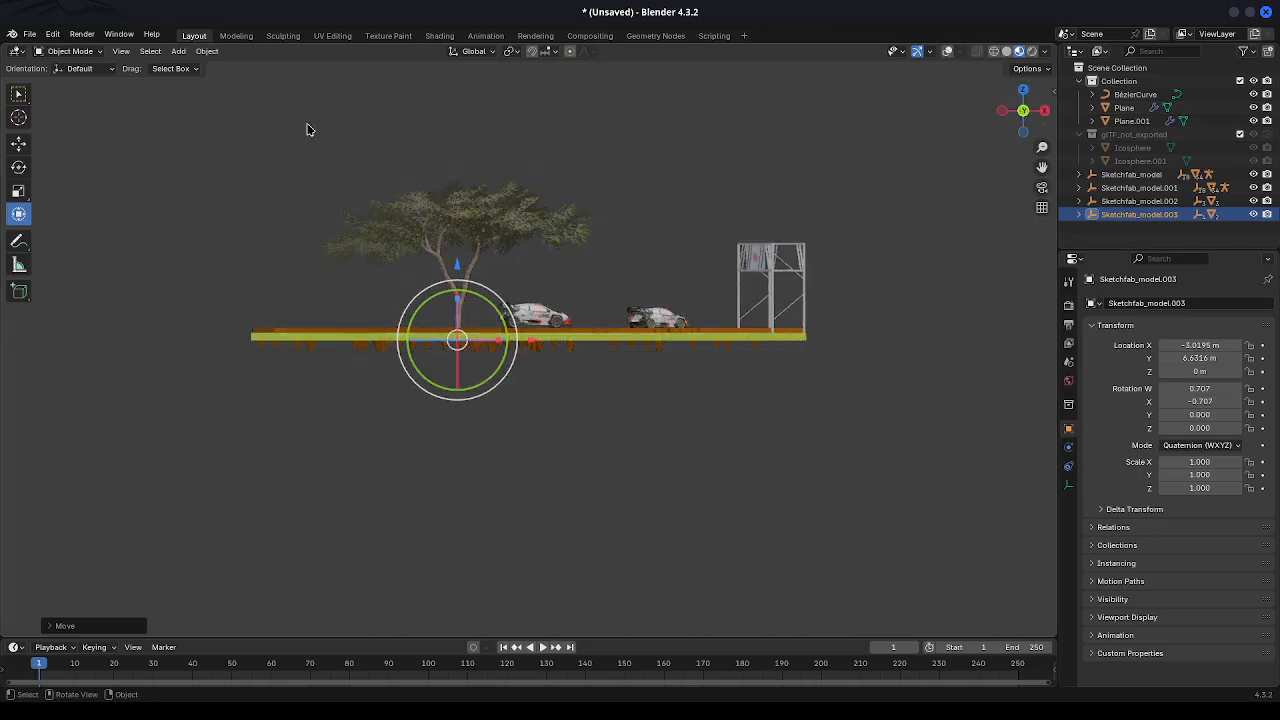
pyautogui.click(30, 34)
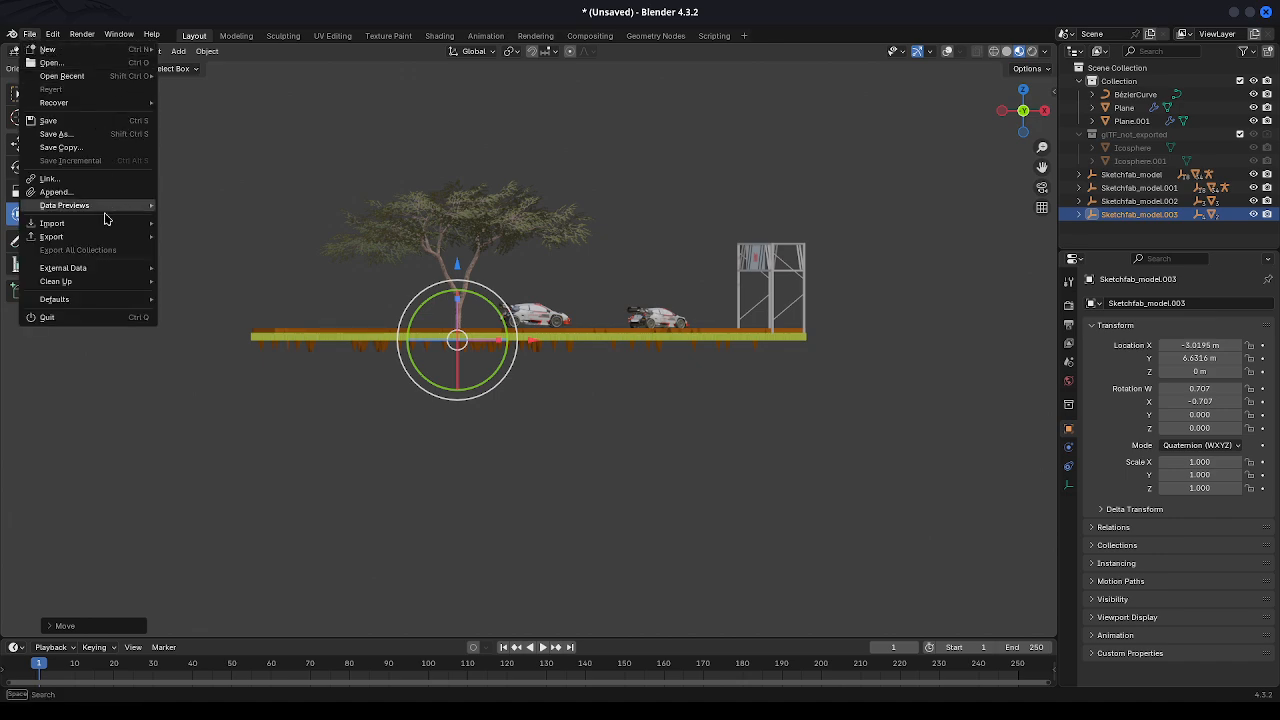
pyautogui.moveTo(92, 225)
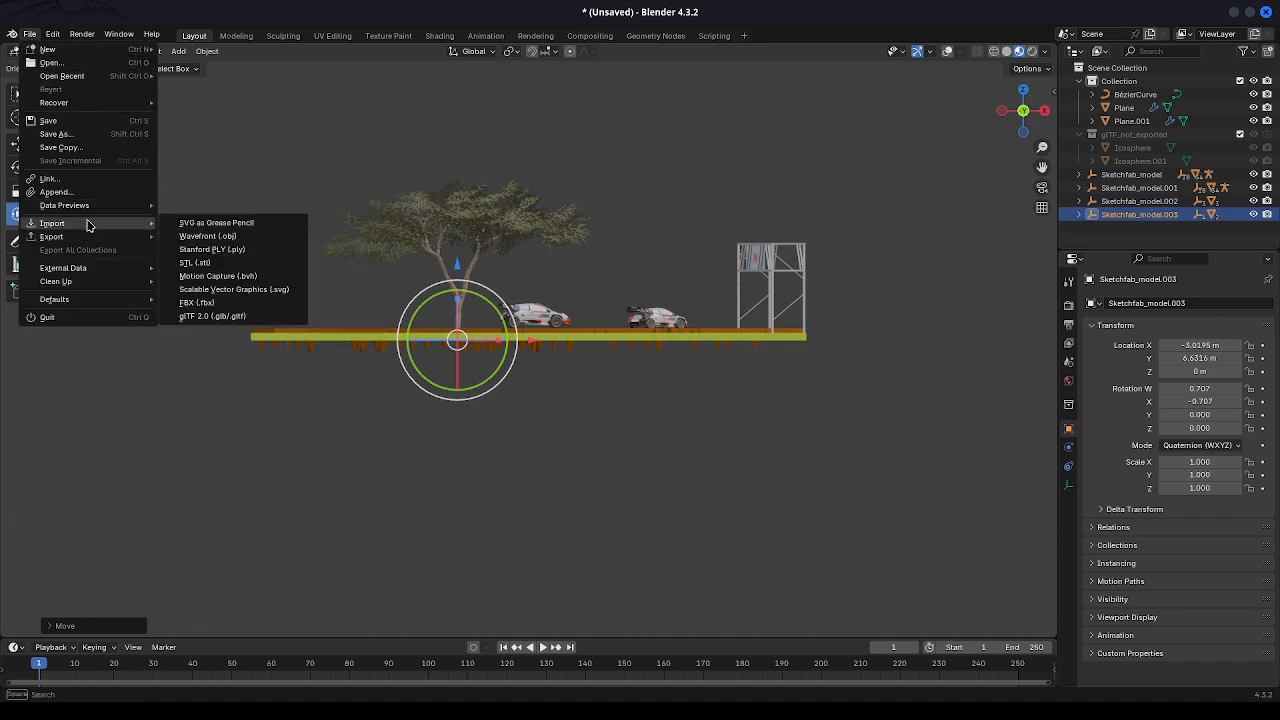
pyautogui.click(231, 318)
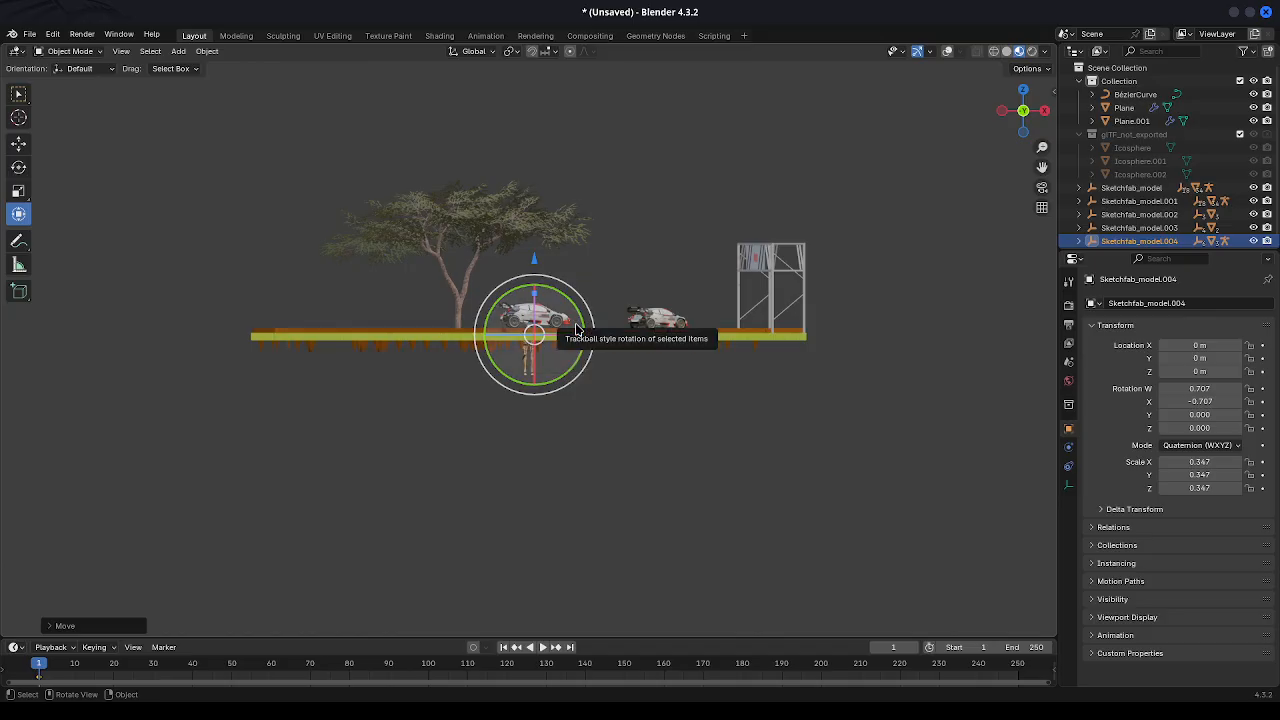
# Move the giraffe to about Y -7.59 m, Z 1.30 m on the other side of the road and scale its Y and Z up to about 0.535.
pyautogui.click(998, 114)
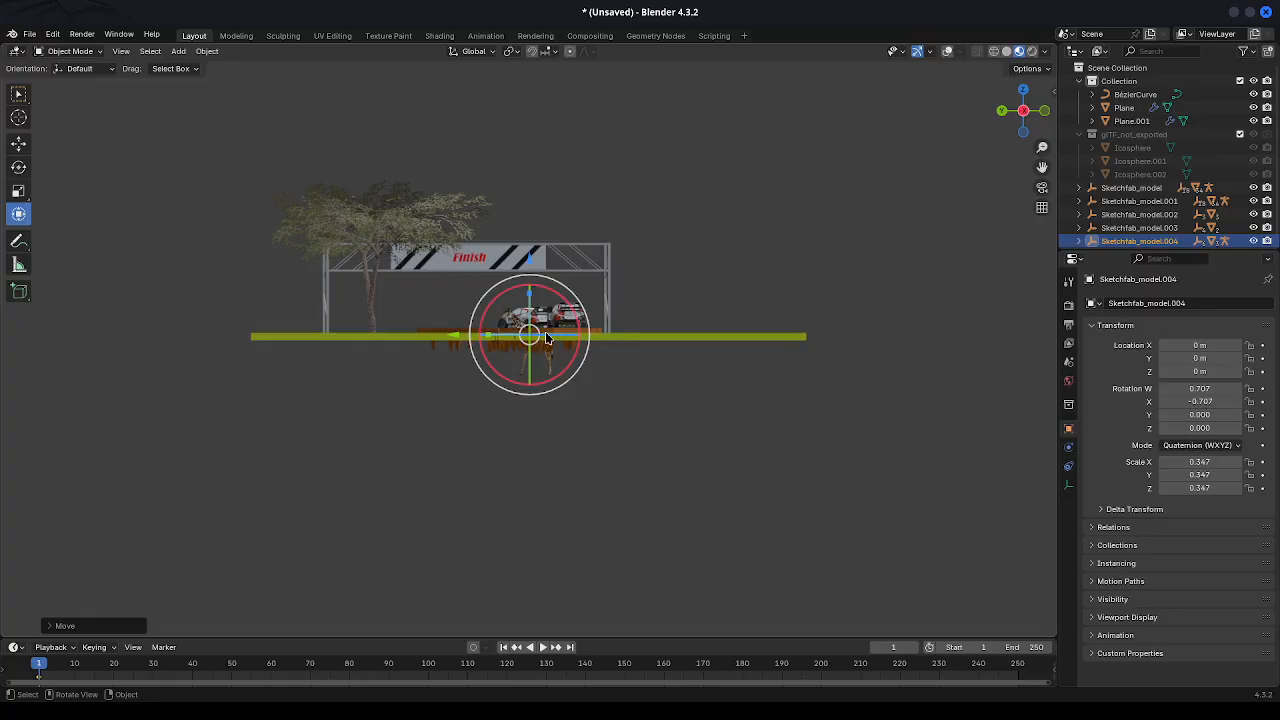
pyautogui.moveTo(530, 336); pyautogui.dragTo(719, 292)
pyautogui.press('y')
pyautogui.press('z')
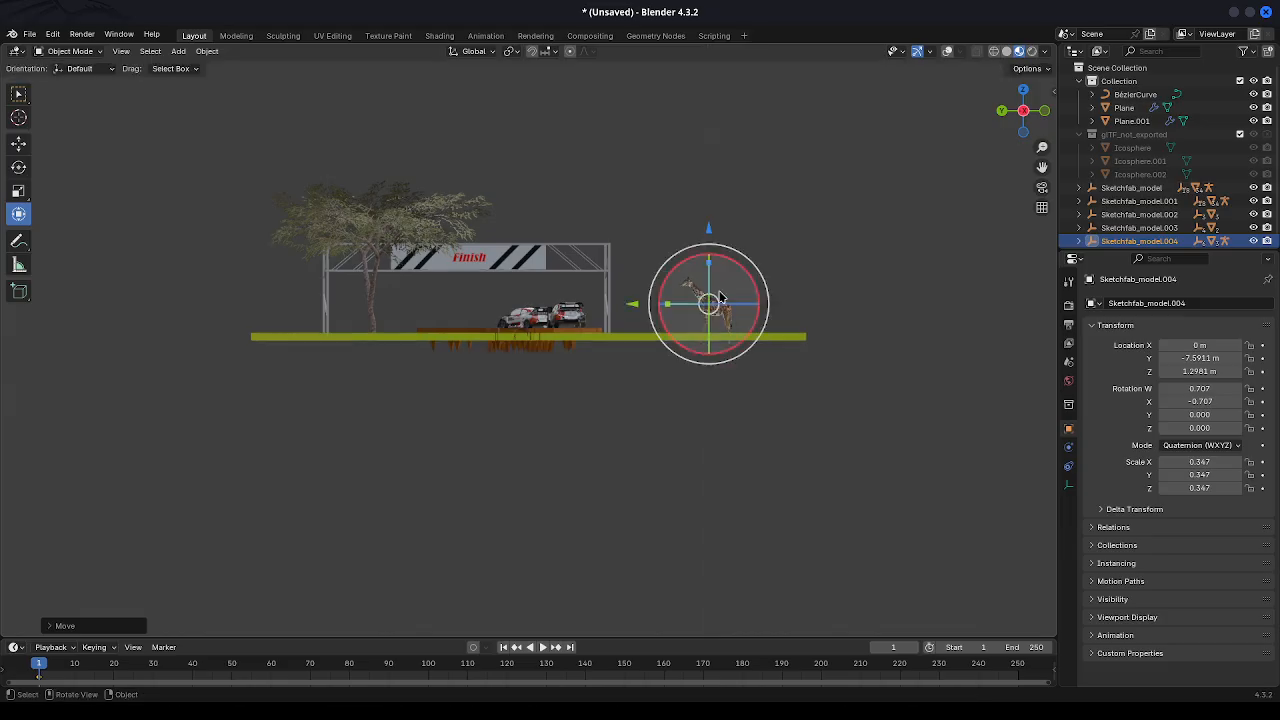
pyautogui.click(18, 190)
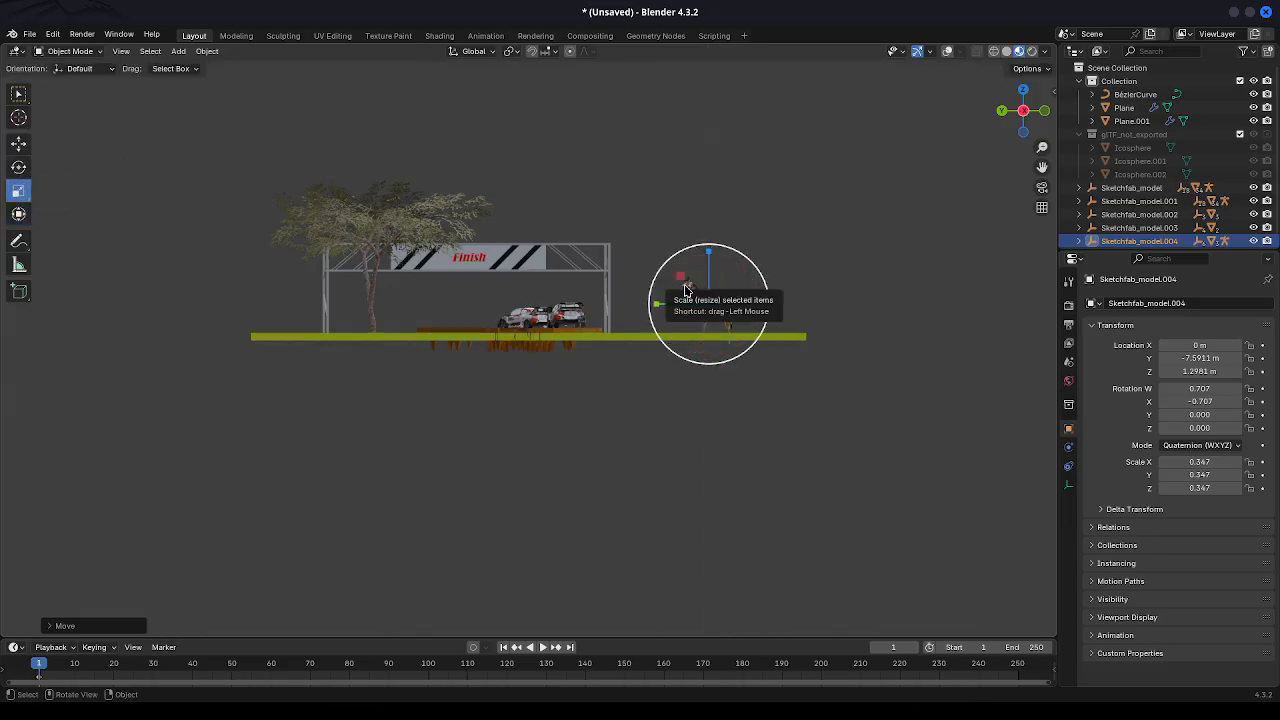
pyautogui.moveTo(684, 282); pyautogui.dragTo(666, 264)
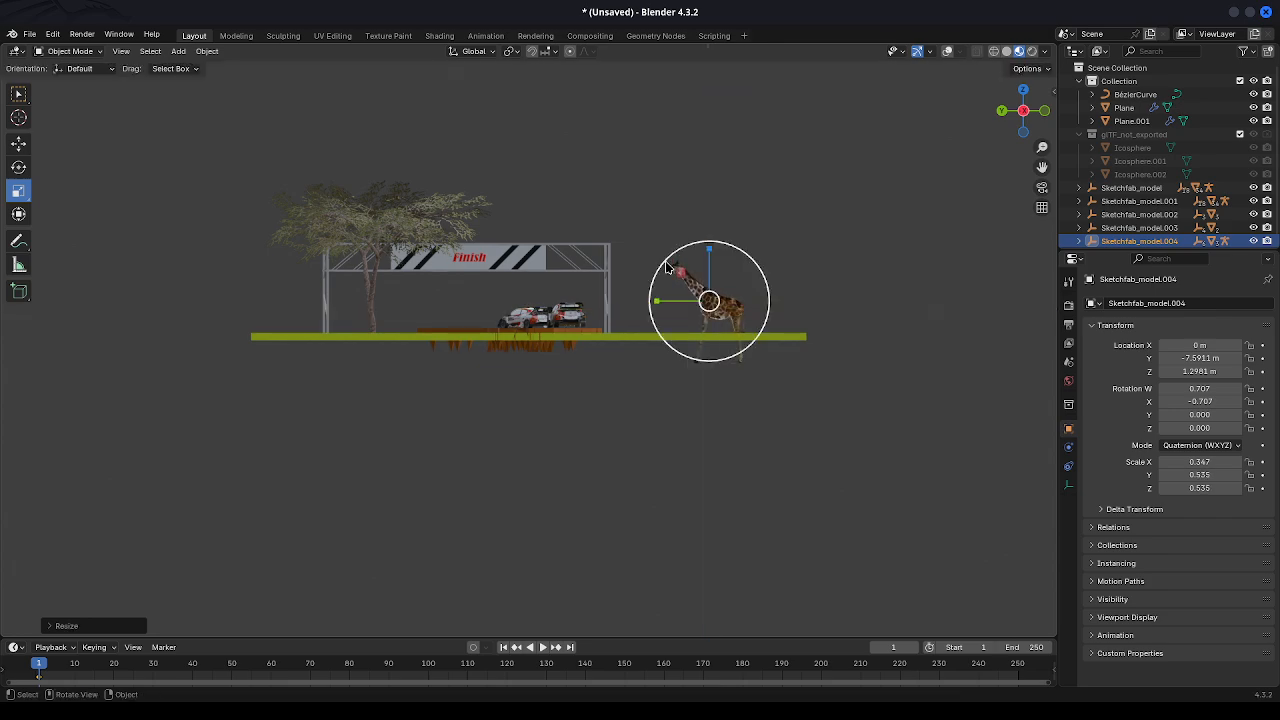
# Replace the giraffe's uneven resize with a uniform scale of about 0.490 and raise it along Z to about 2.14 m.
pyautogui.hotkey('ctrl', 'z')
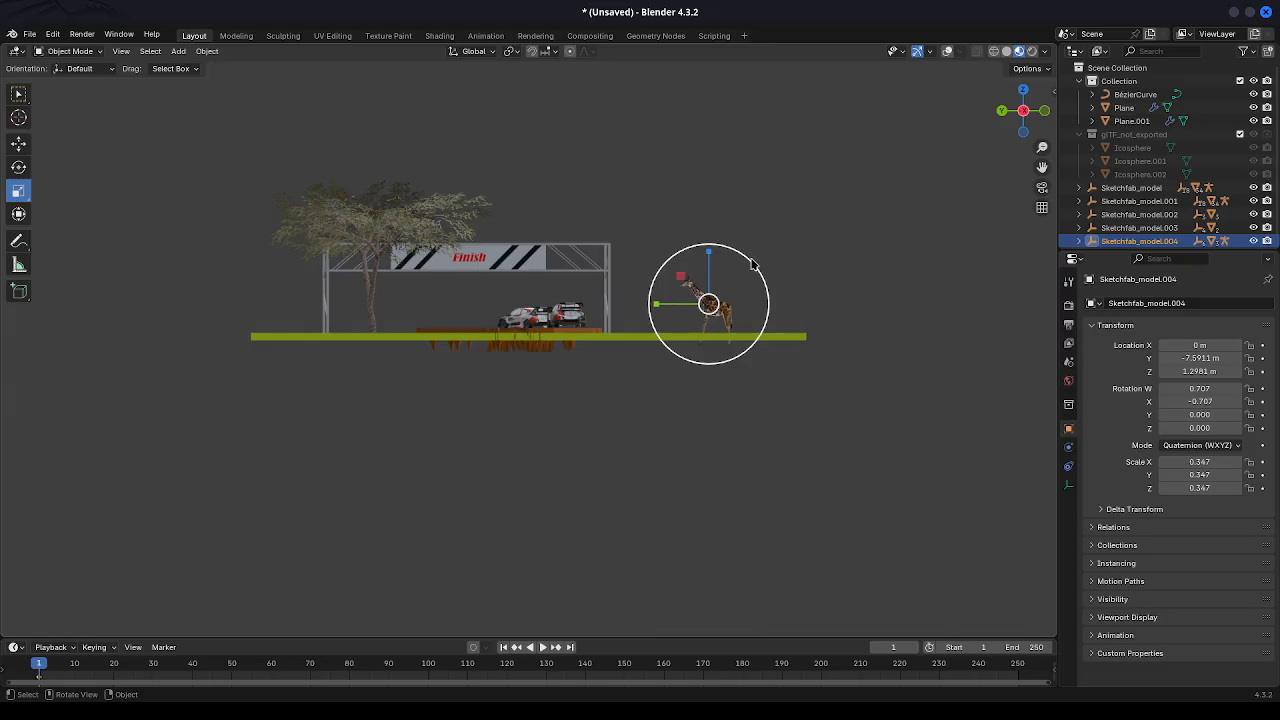
pyautogui.moveTo(754, 263); pyautogui.dragTo(777, 244)
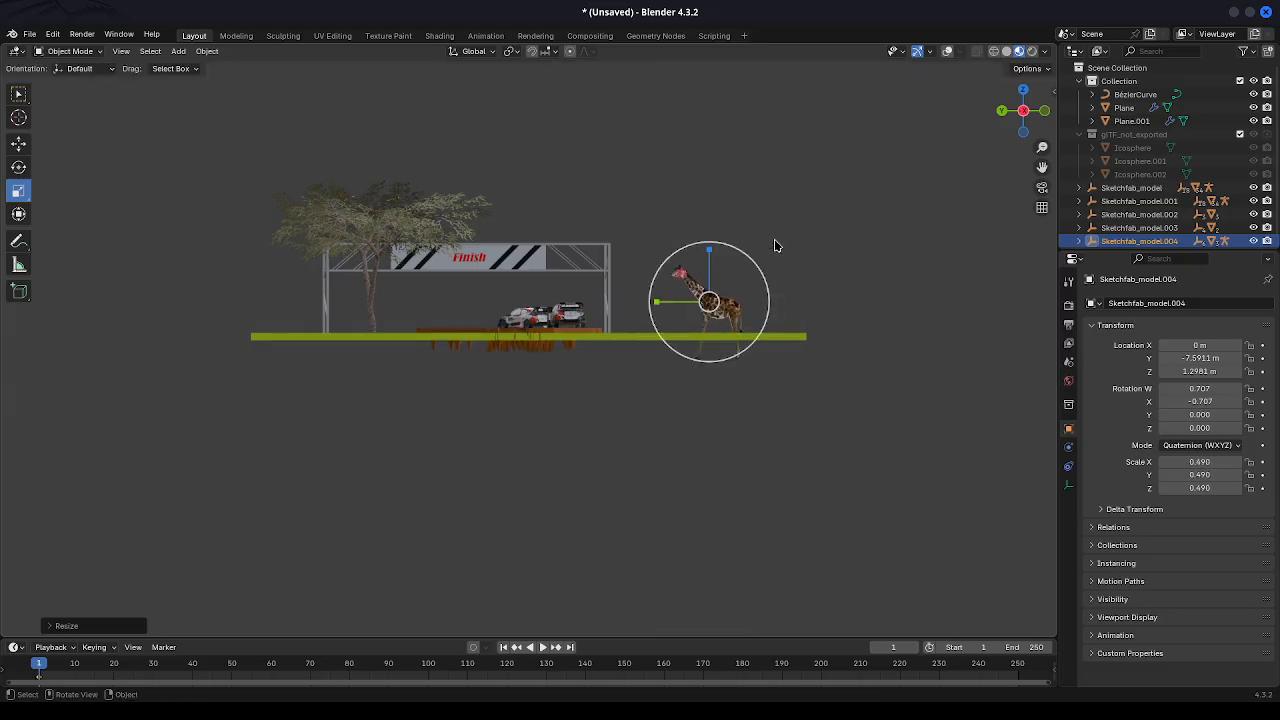
pyautogui.press('g')
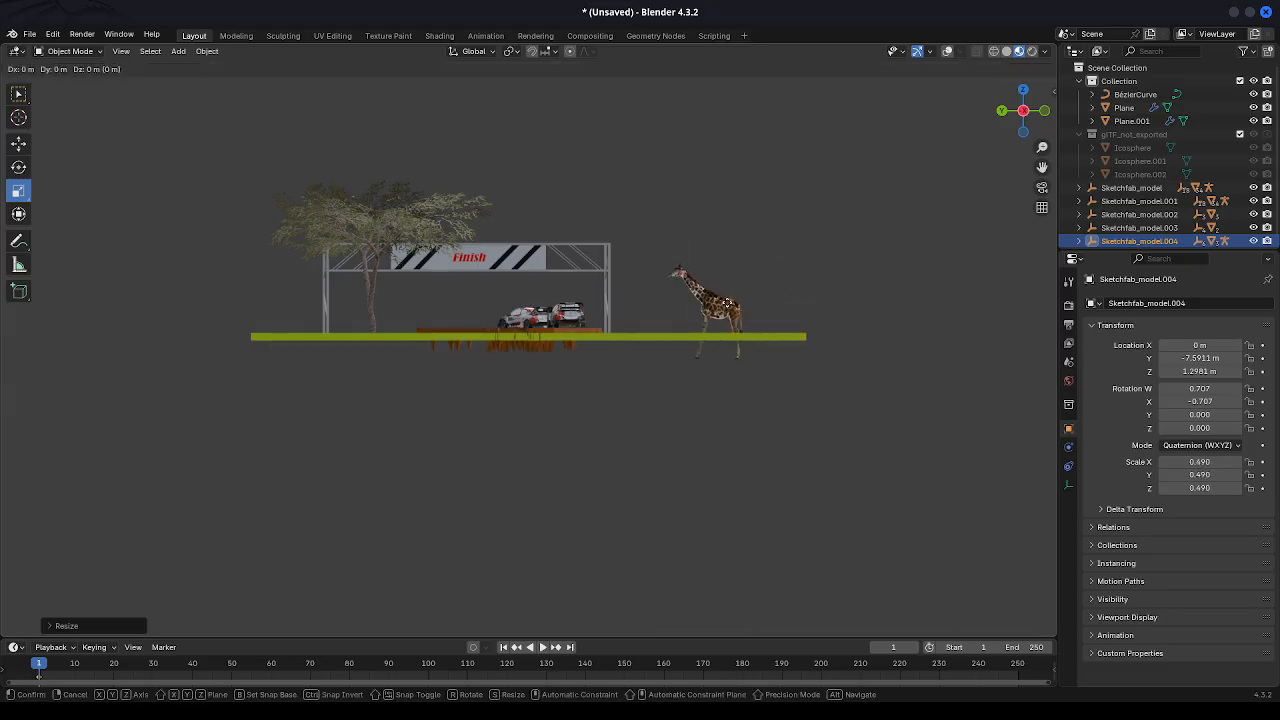
pyautogui.press('z')
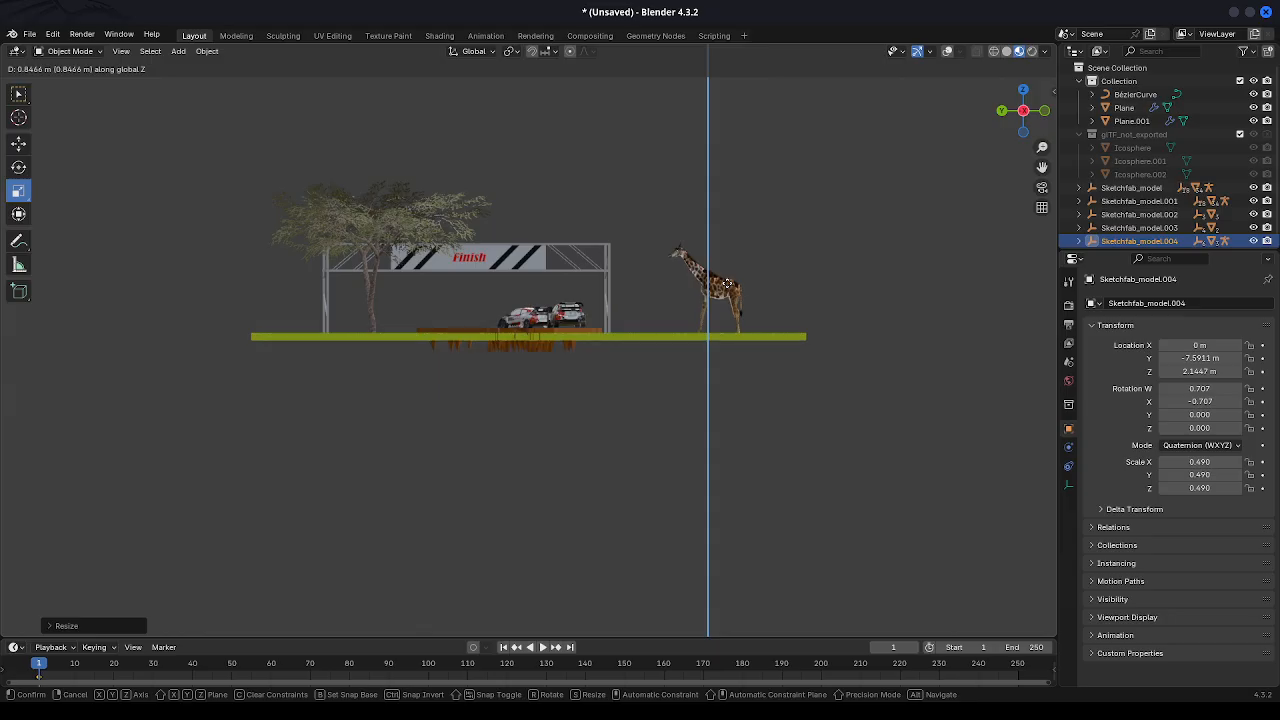
pyautogui.click(728, 278)
pyautogui.hotkey('alt', 'a')
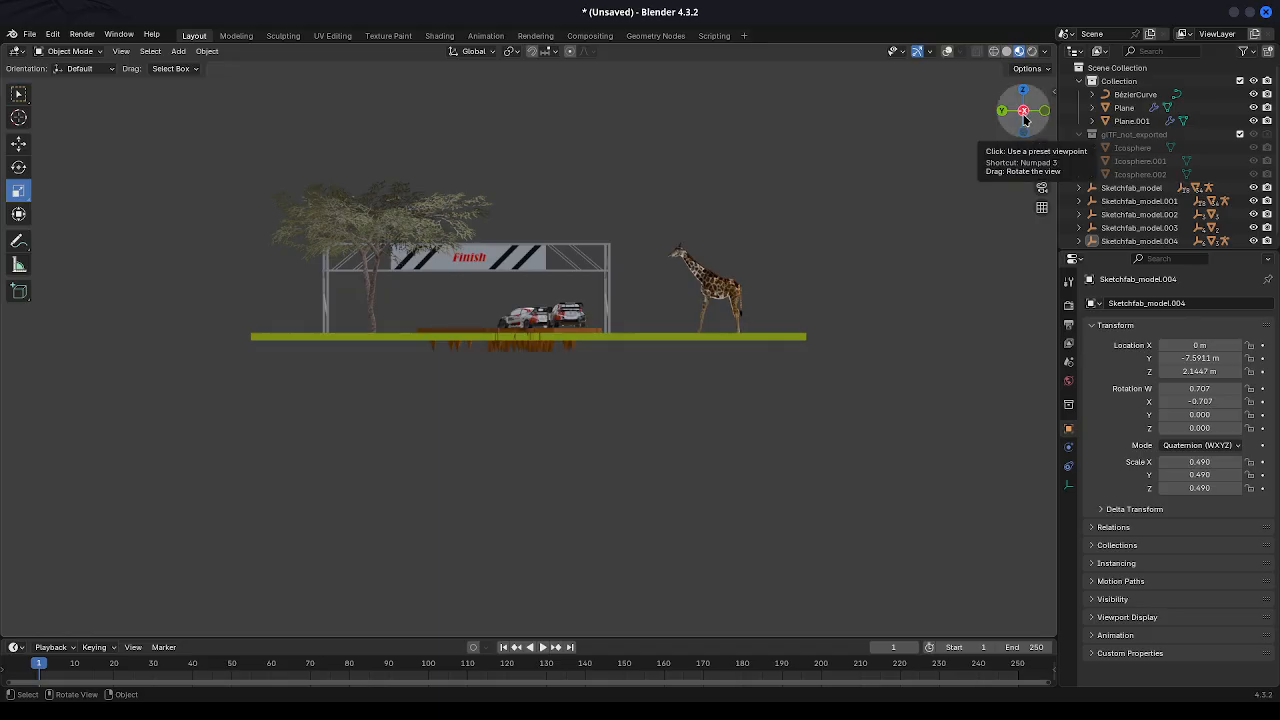
# Import the warthog model in glTF 2.0 format.
pyautogui.moveTo(1023, 112)
pyautogui.mouseDown()
pyautogui.moveTo(1040, 122)
pyautogui.moveTo(1025, 124)
pyautogui.mouseUp()
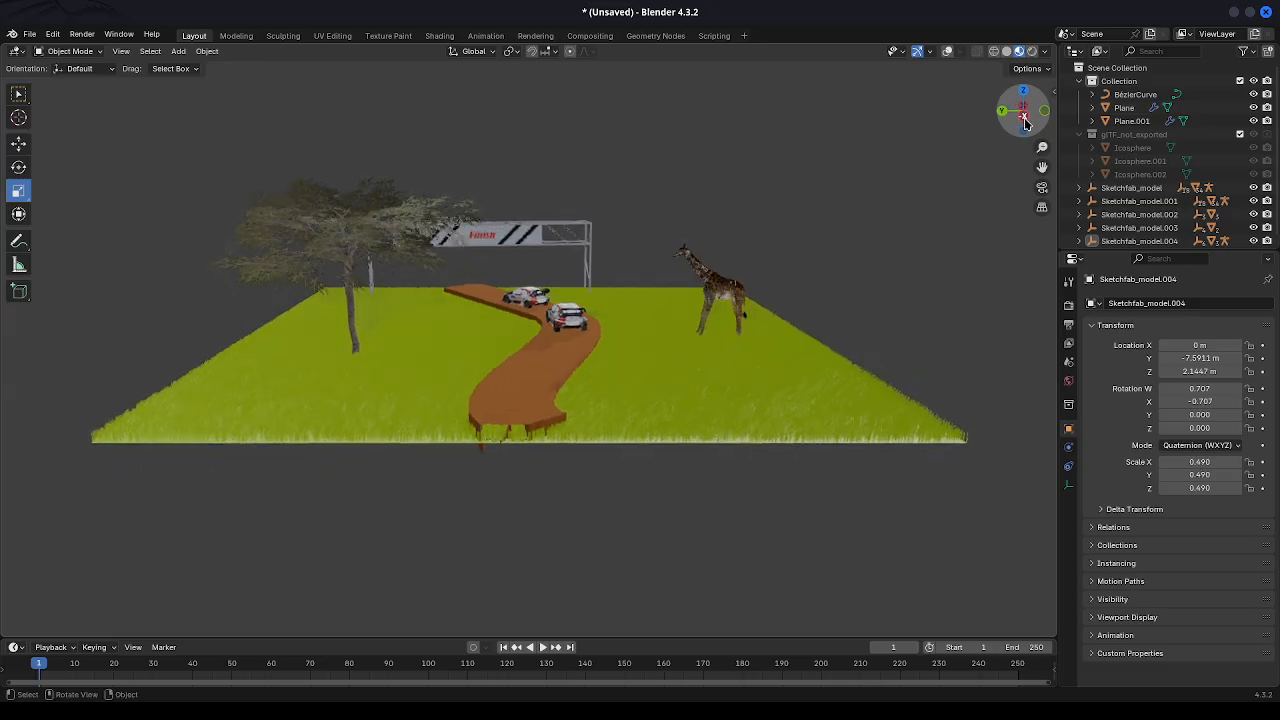
pyautogui.click(30, 34)
pyautogui.moveTo(83, 222)
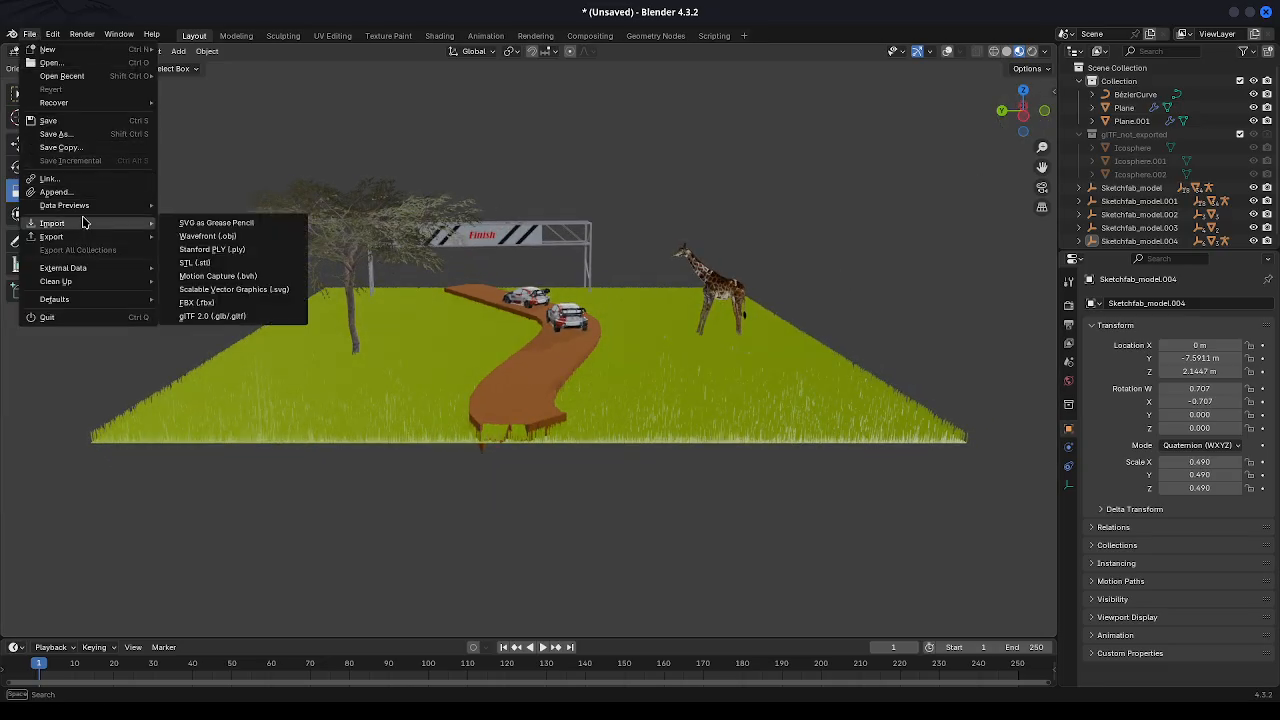
pyautogui.click(251, 318)
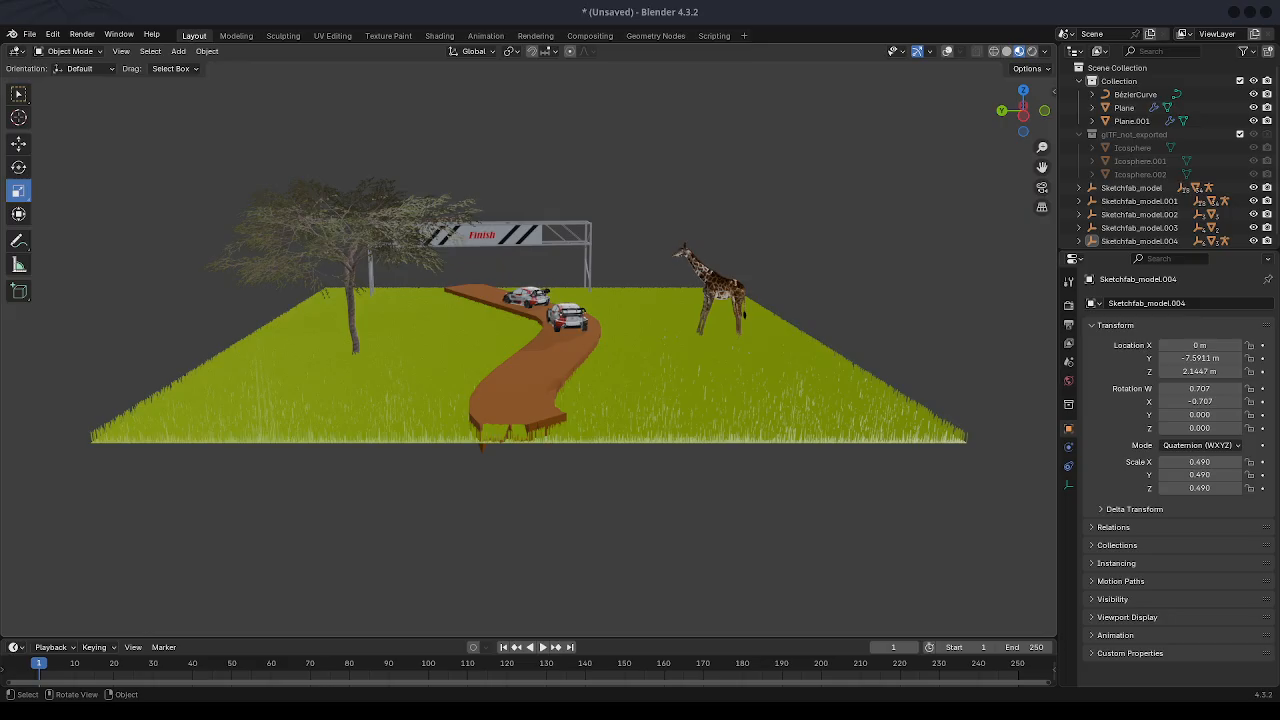
# Scale up the warthog and move it about 6.83 m along the Y axis onto the grass near the tree.
pyautogui.click(1024, 113)
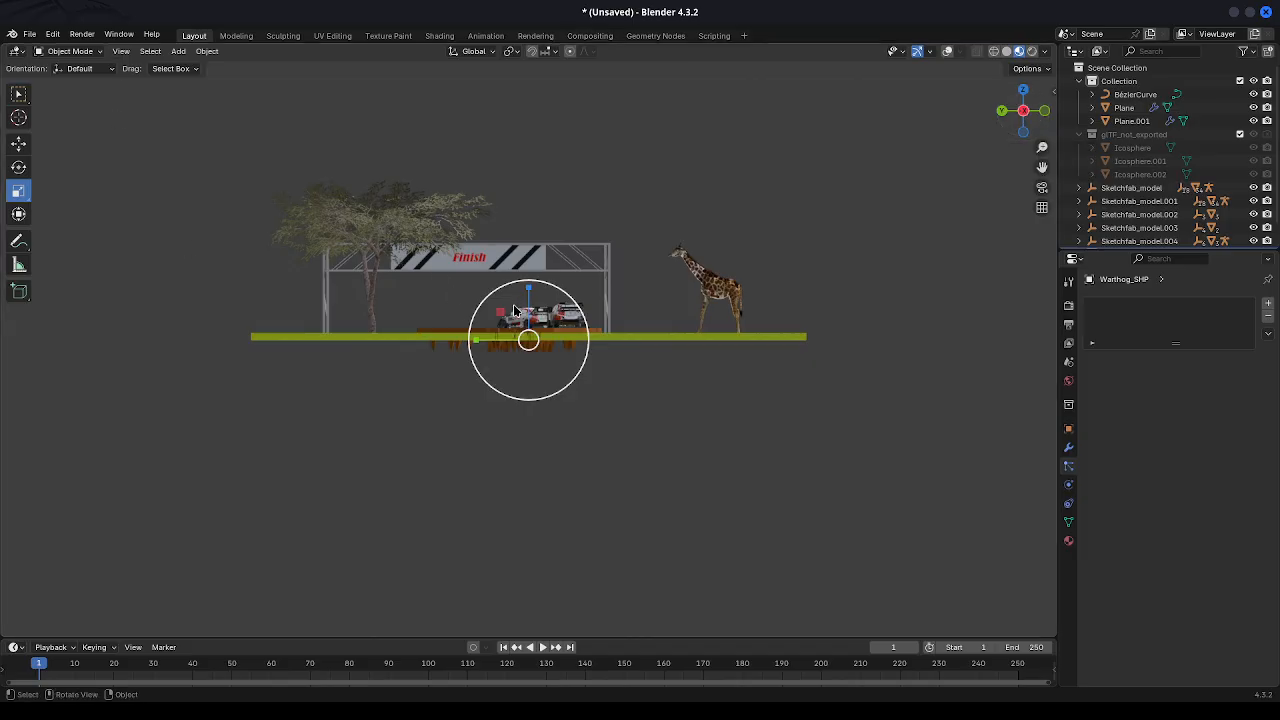
pyautogui.moveTo(486, 296); pyautogui.dragTo(128, 70)
pyautogui.scroll(-10, 166, 137)
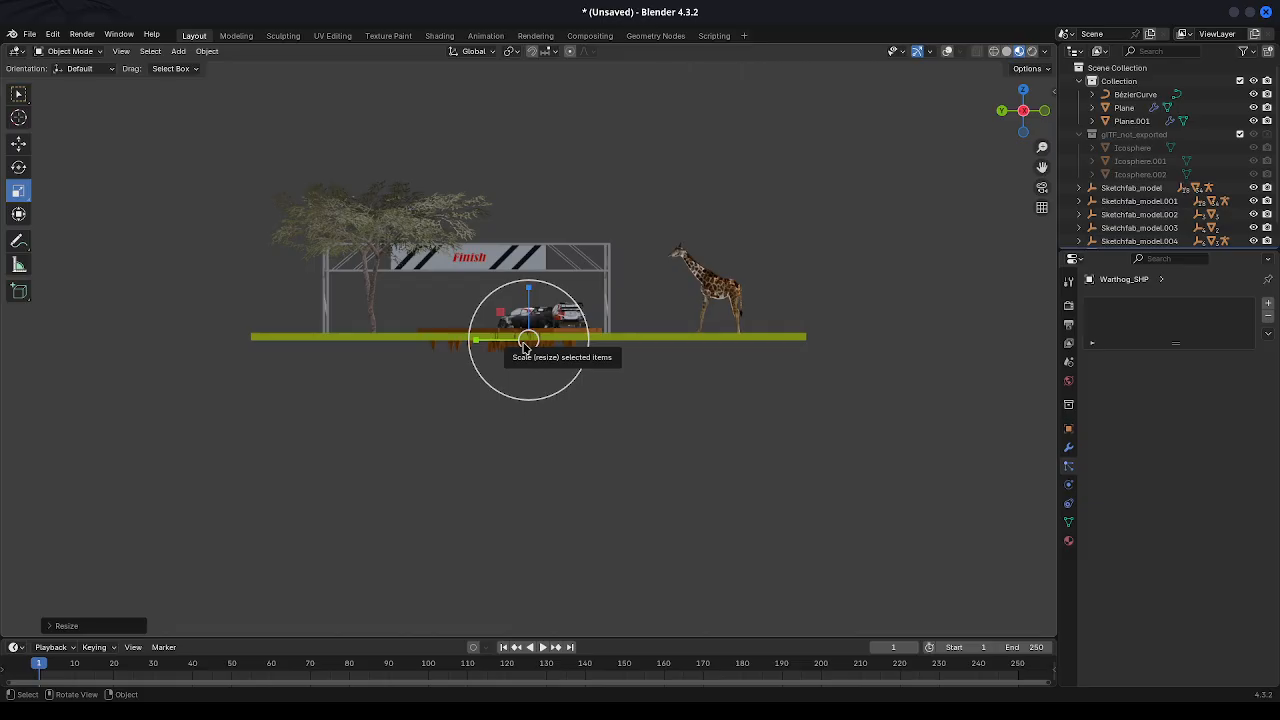
pyautogui.press('g')
pyautogui.press('y')
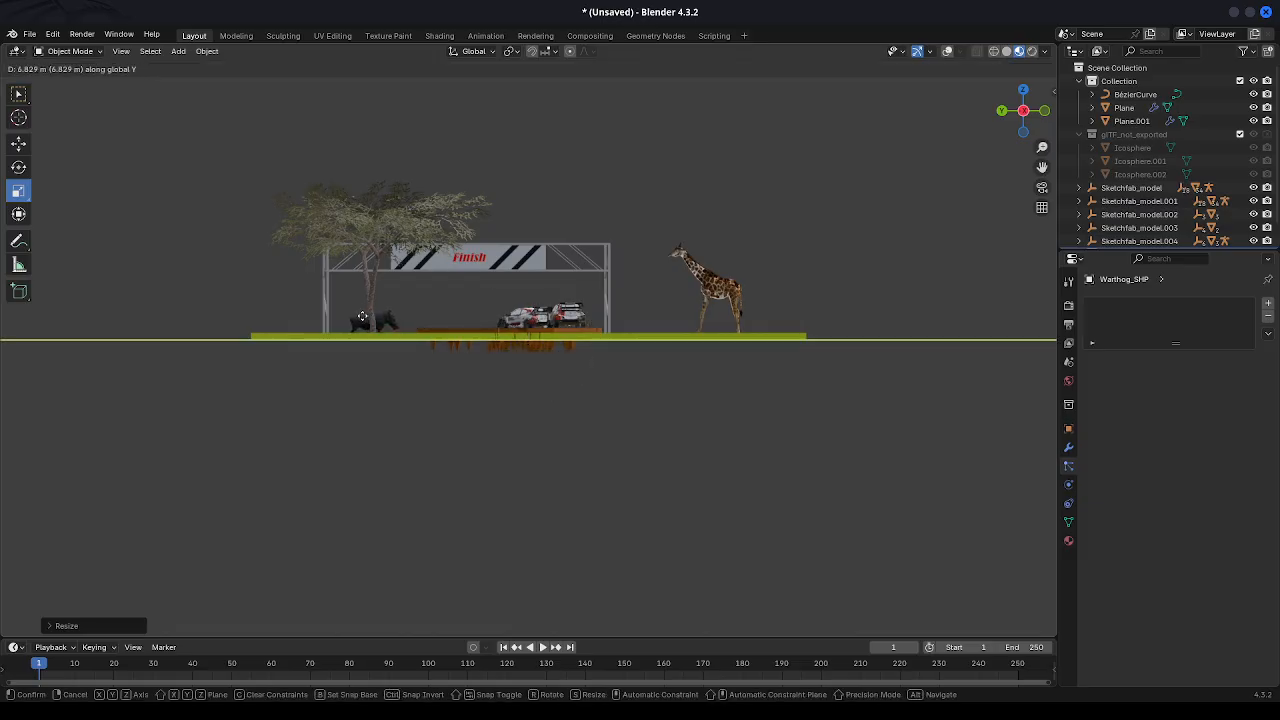
pyautogui.click(362, 320)
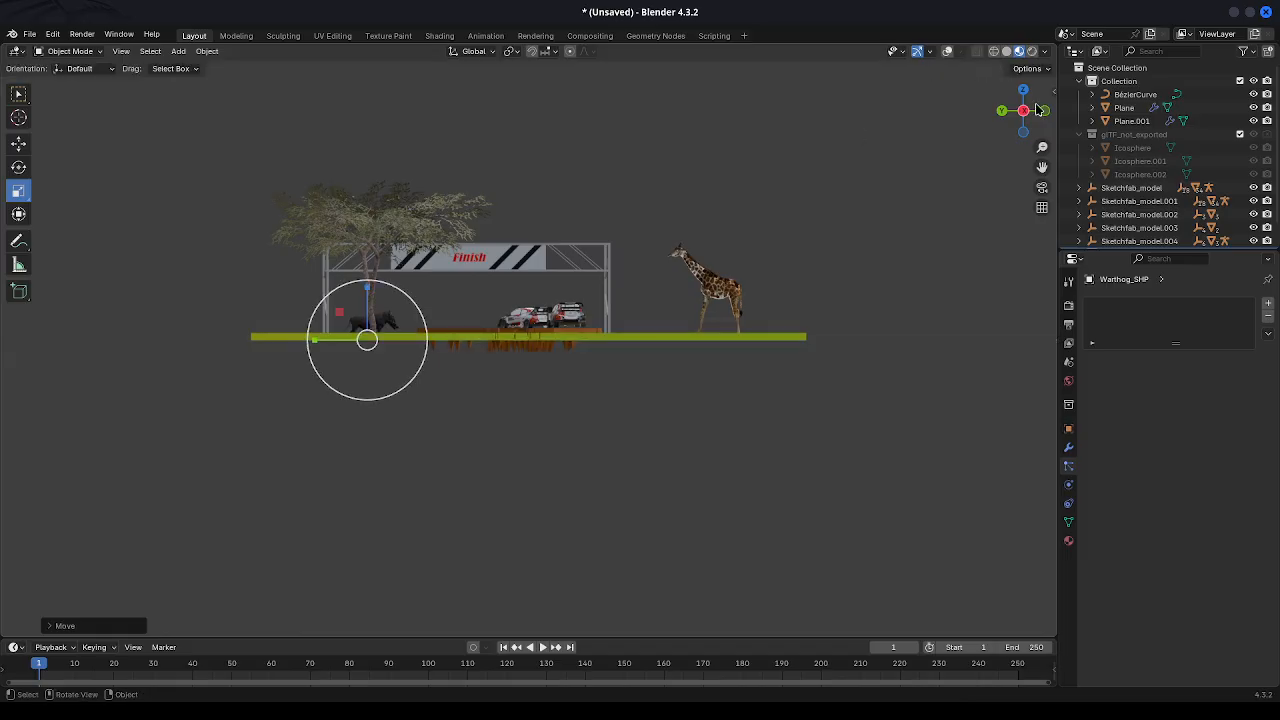
pyautogui.moveTo(1025, 118); pyautogui.dragTo(1020, 148)
pyautogui.click(534, 407)
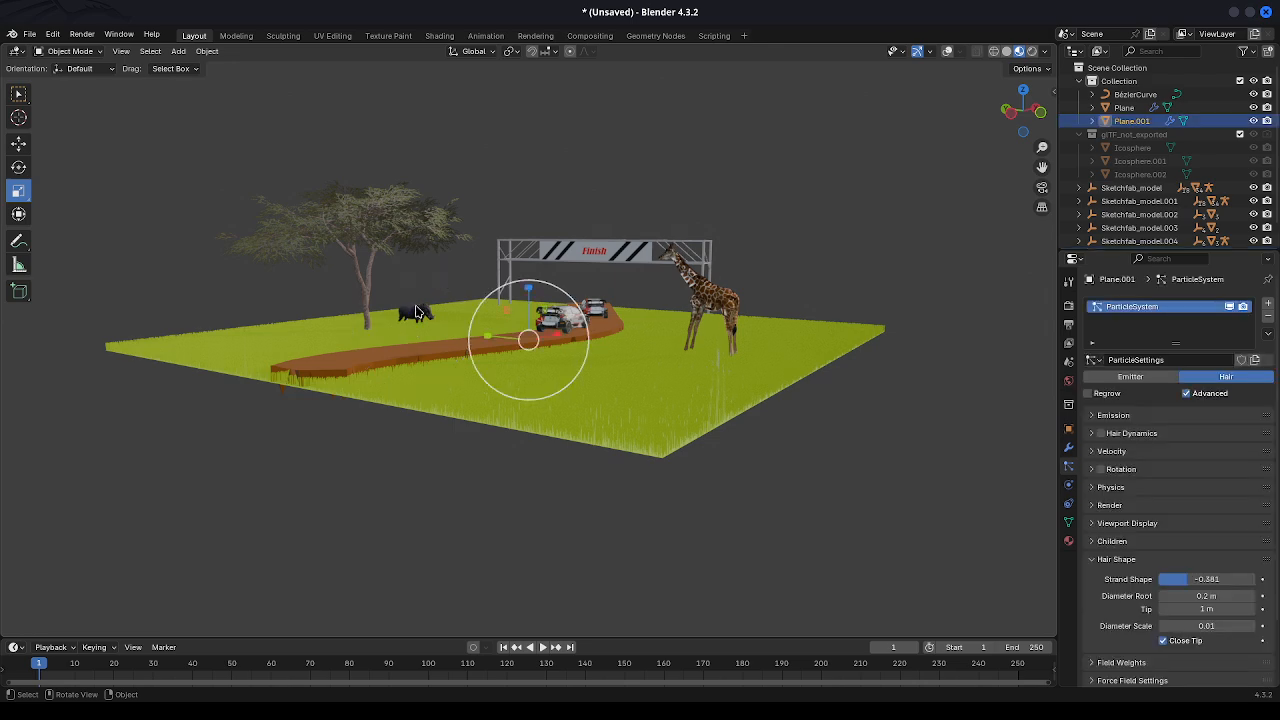
# Import the zebra model in glTF 2.0 format.
pyautogui.click(30, 37)
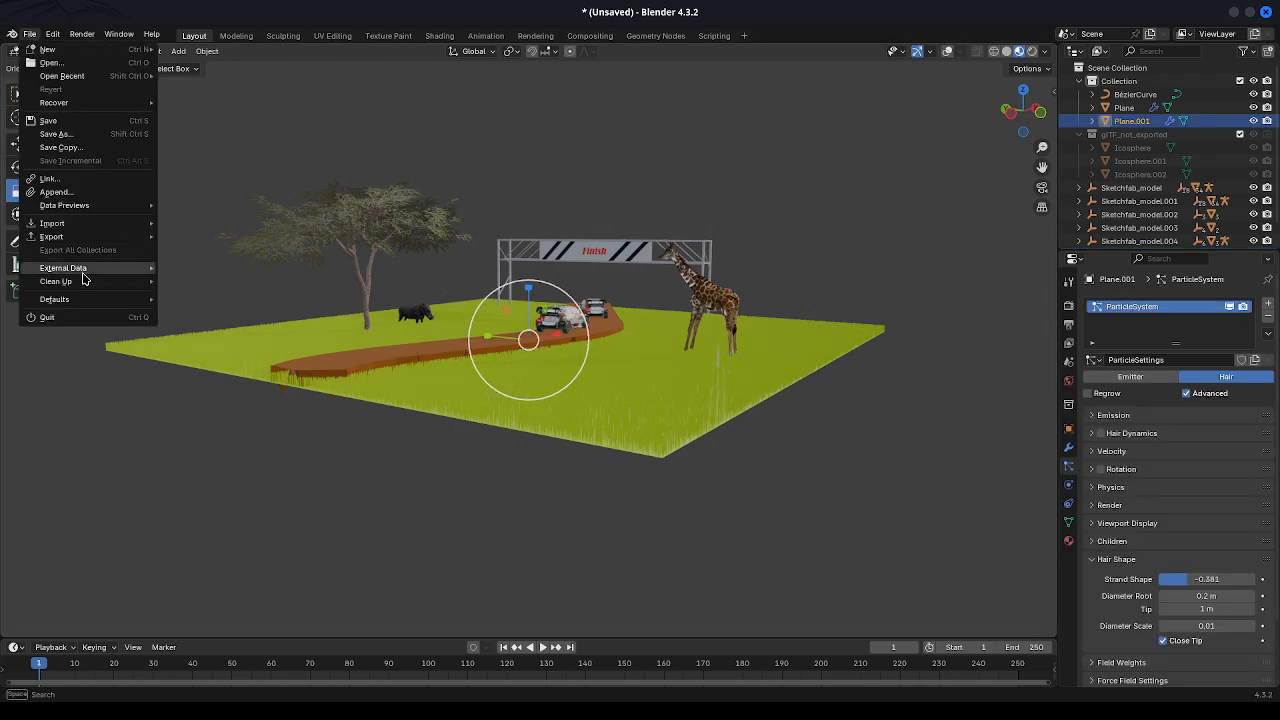
pyautogui.moveTo(84, 240)
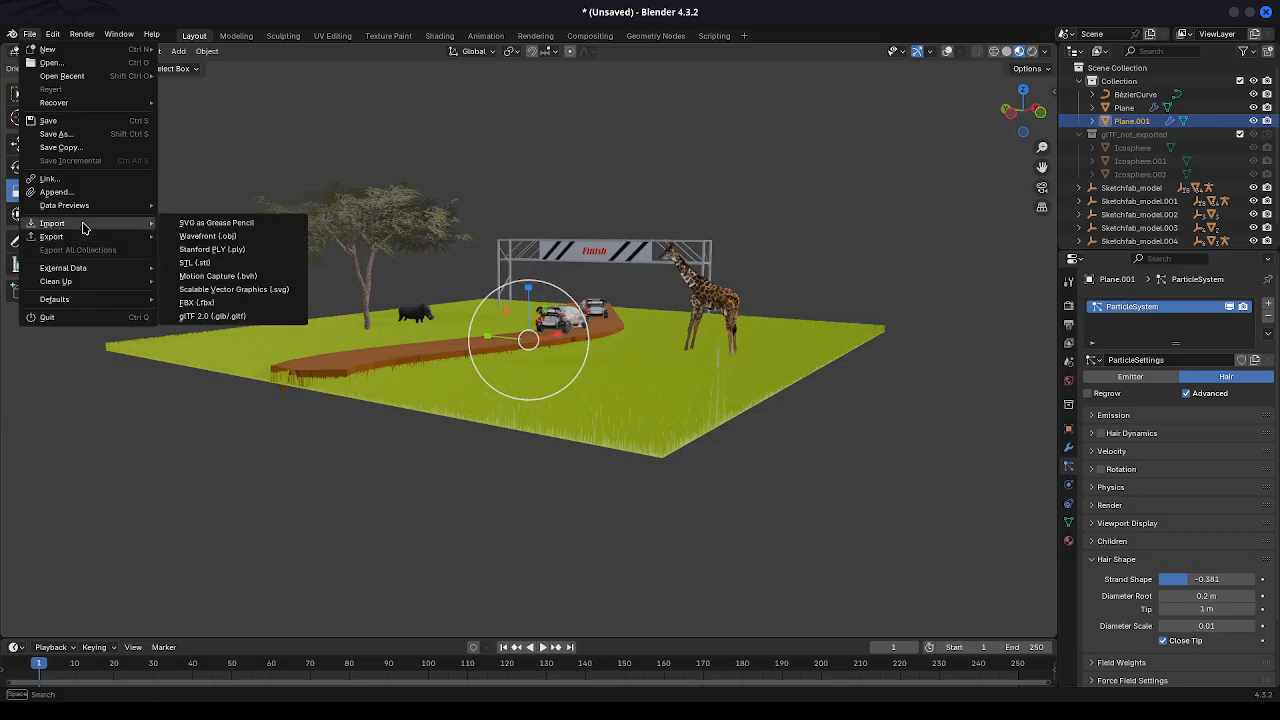
pyautogui.click(212, 316)
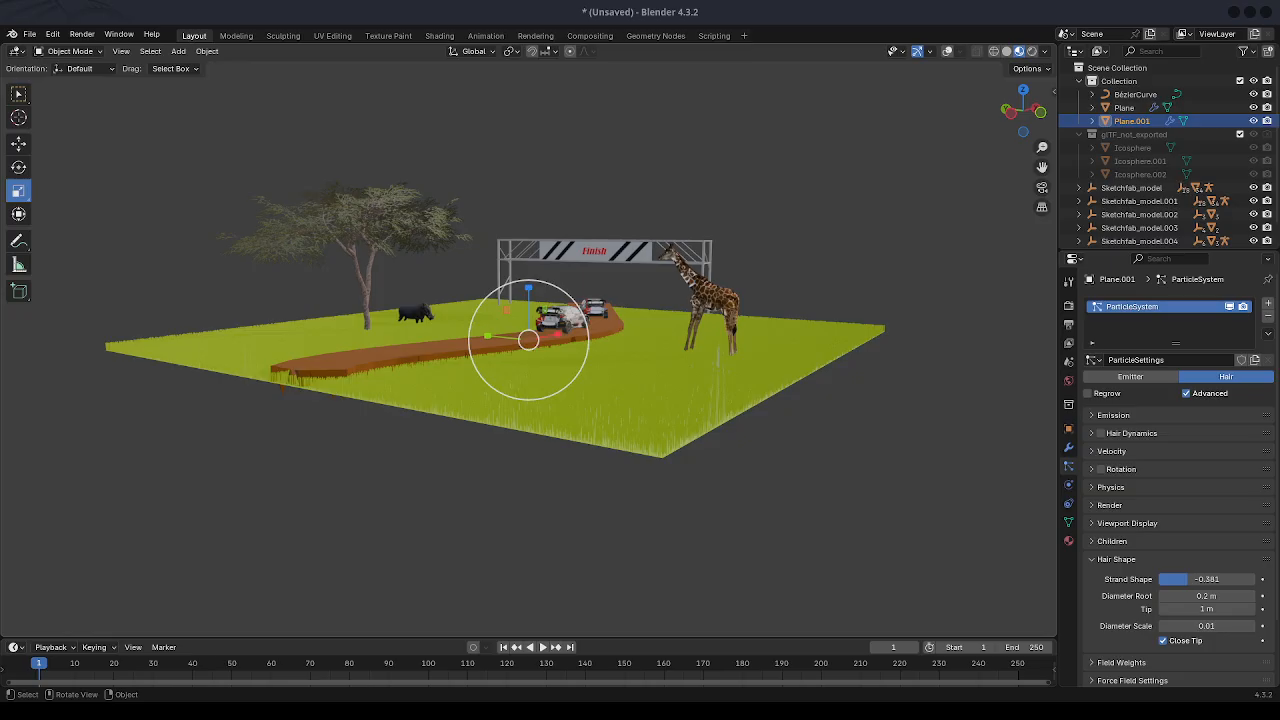
# Move the zebra along the Y axis past the tree, to about Y 10.24 m.
pyautogui.click(1013, 116)
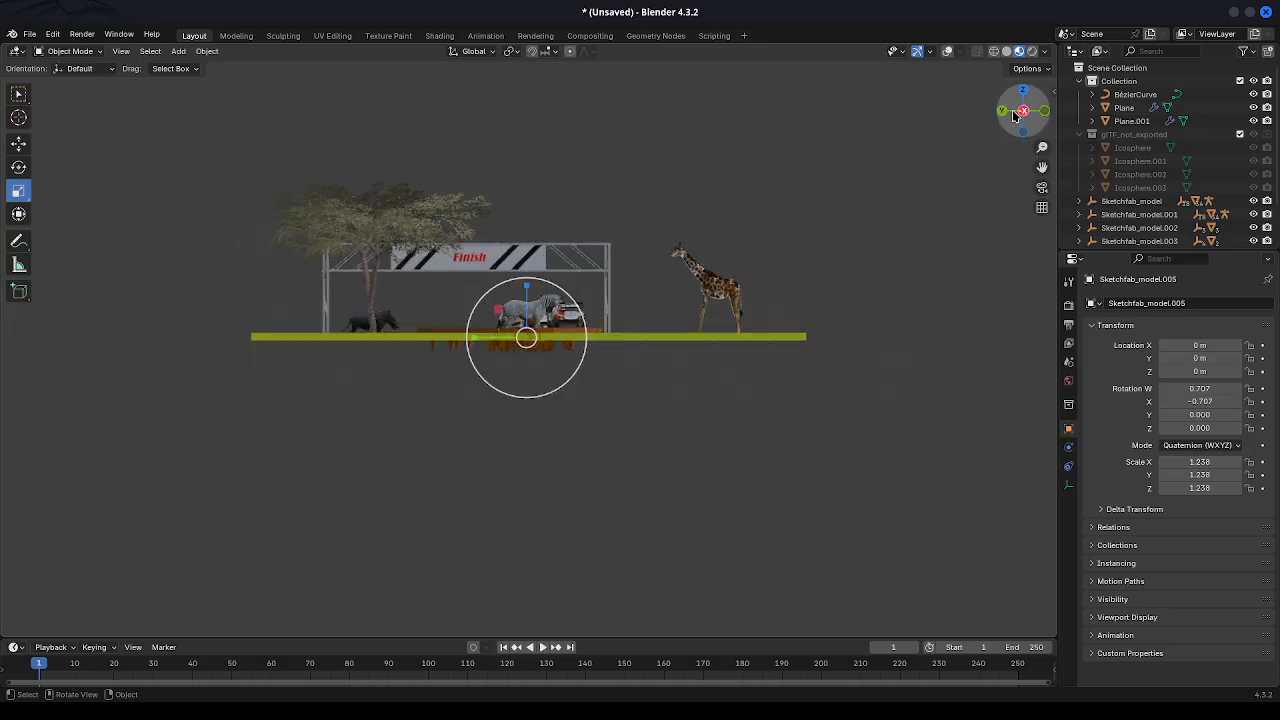
pyautogui.press('g')
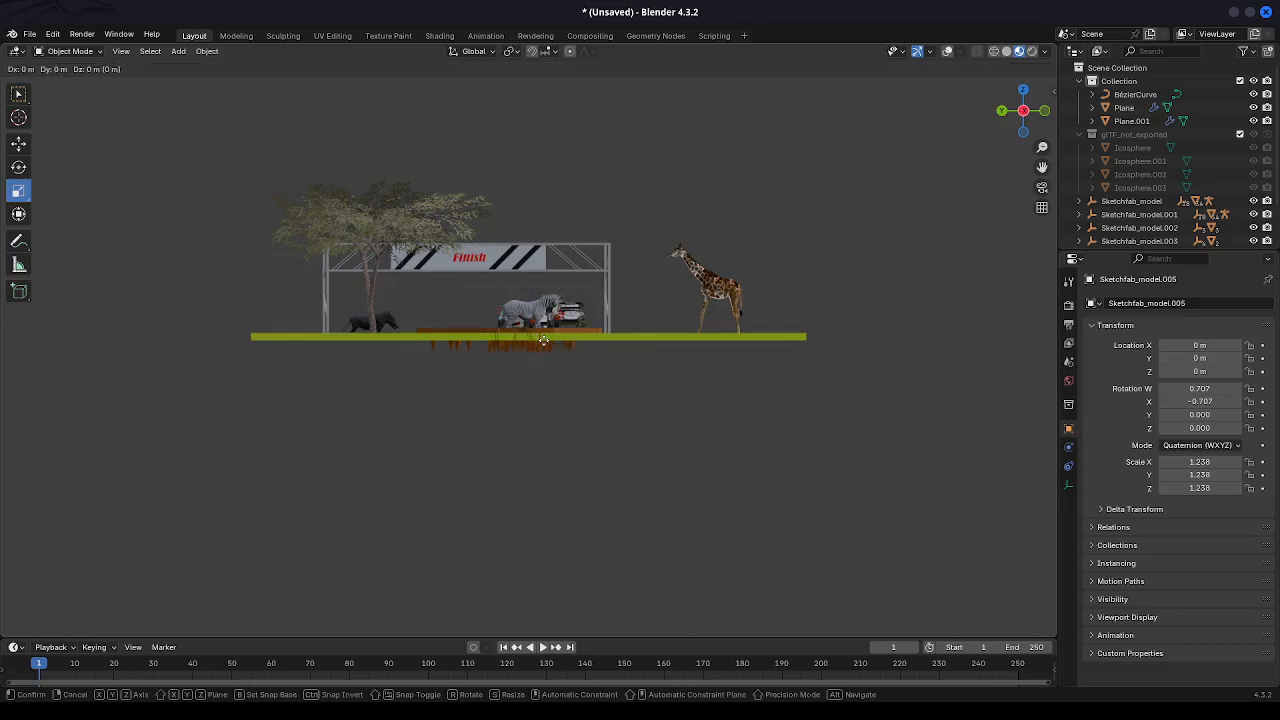
pyautogui.press('y')
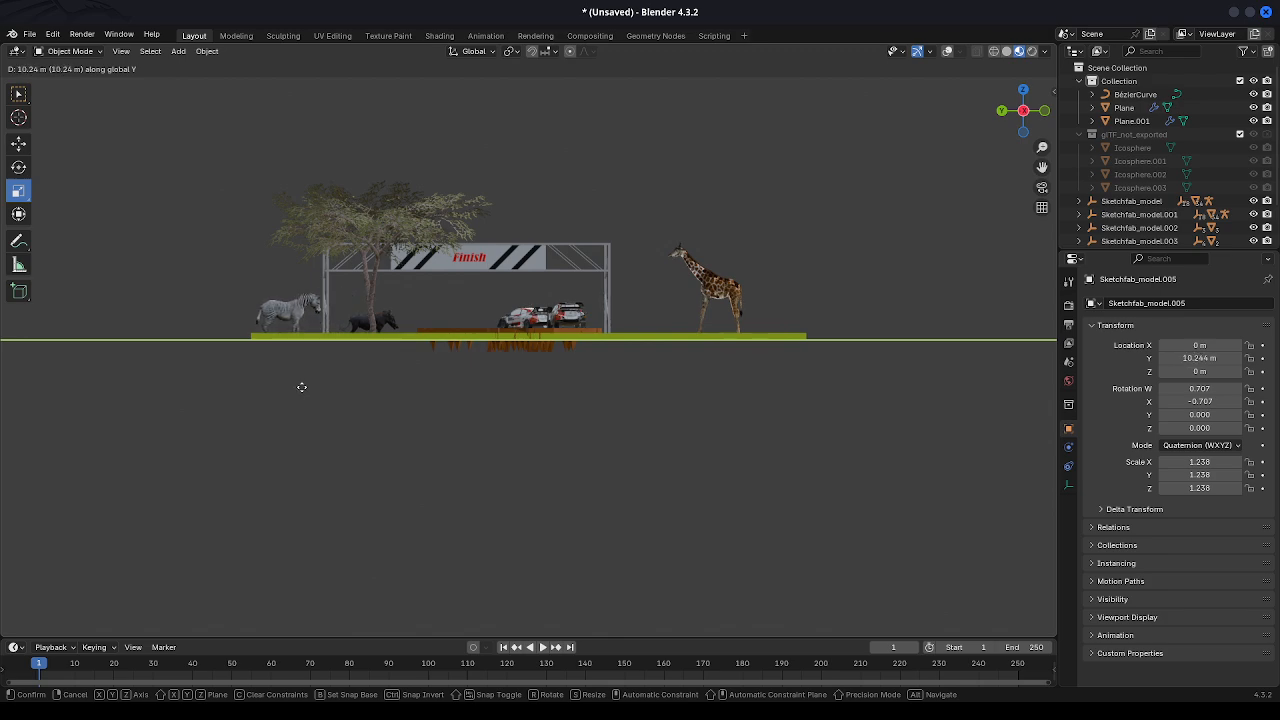
pyautogui.click(301, 387)
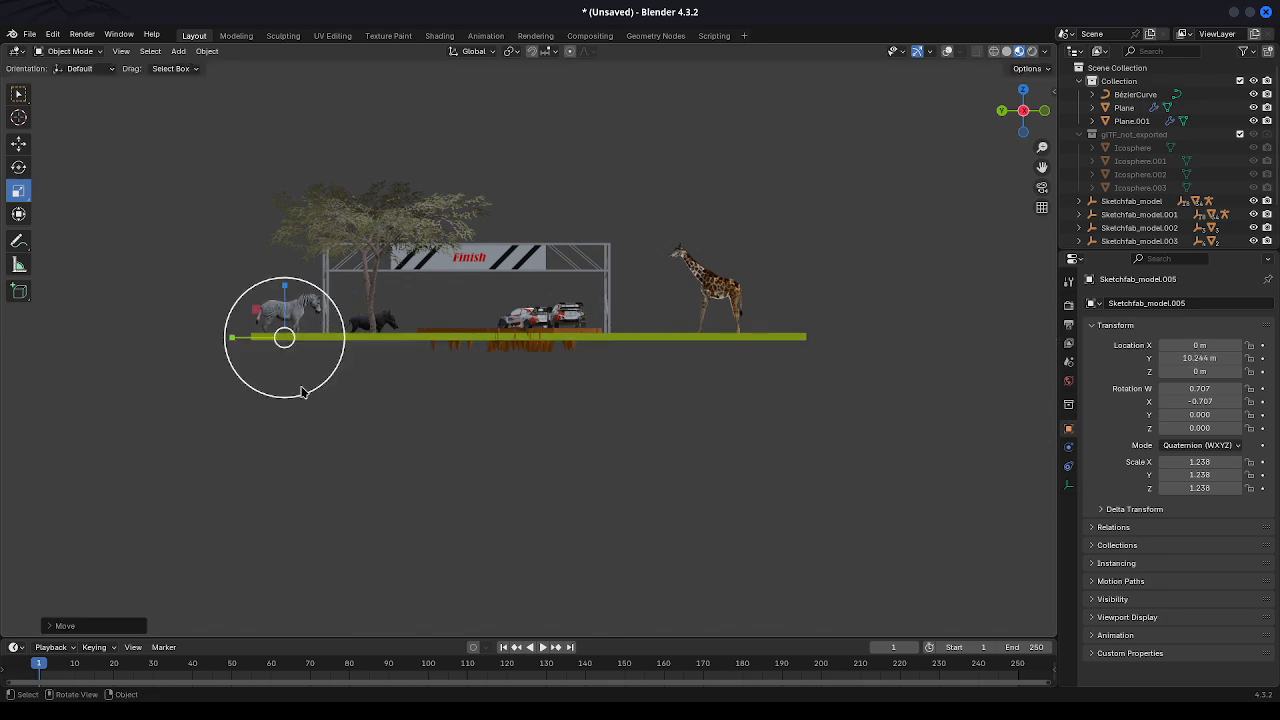
# Scale the zebra up slightly in all directions.
pyautogui.click(250, 290)
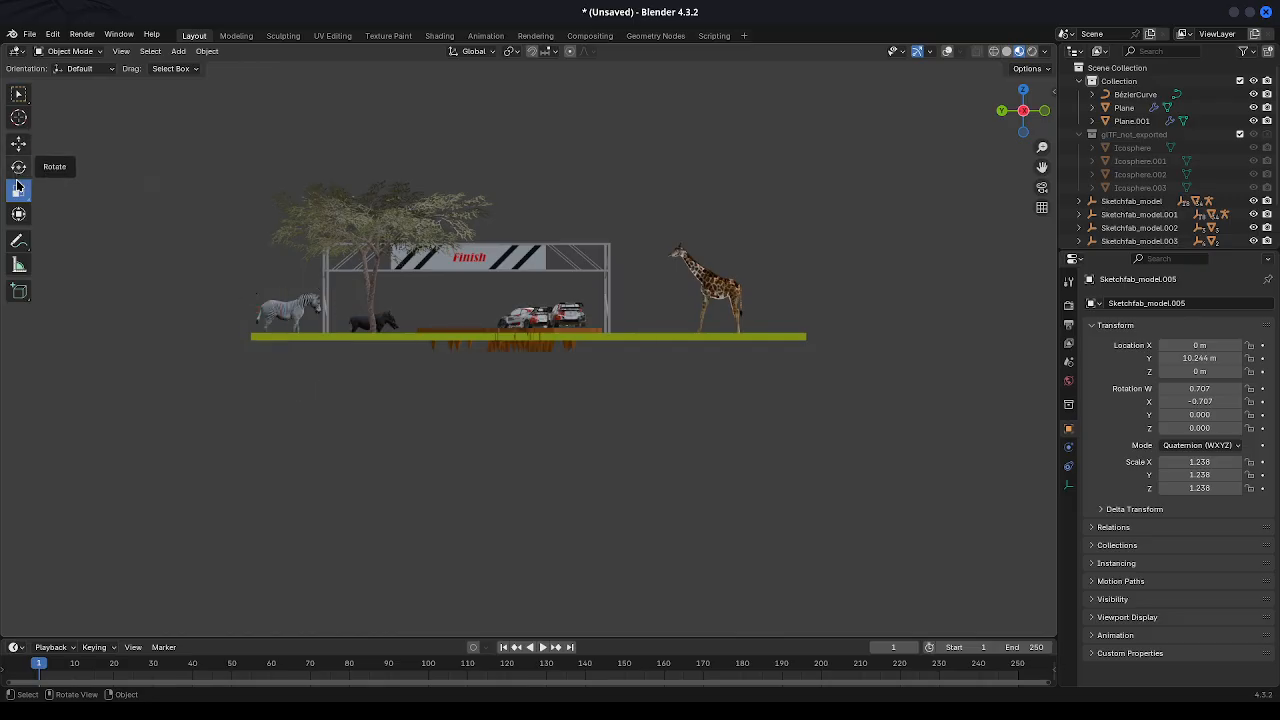
pyautogui.click(272, 316)
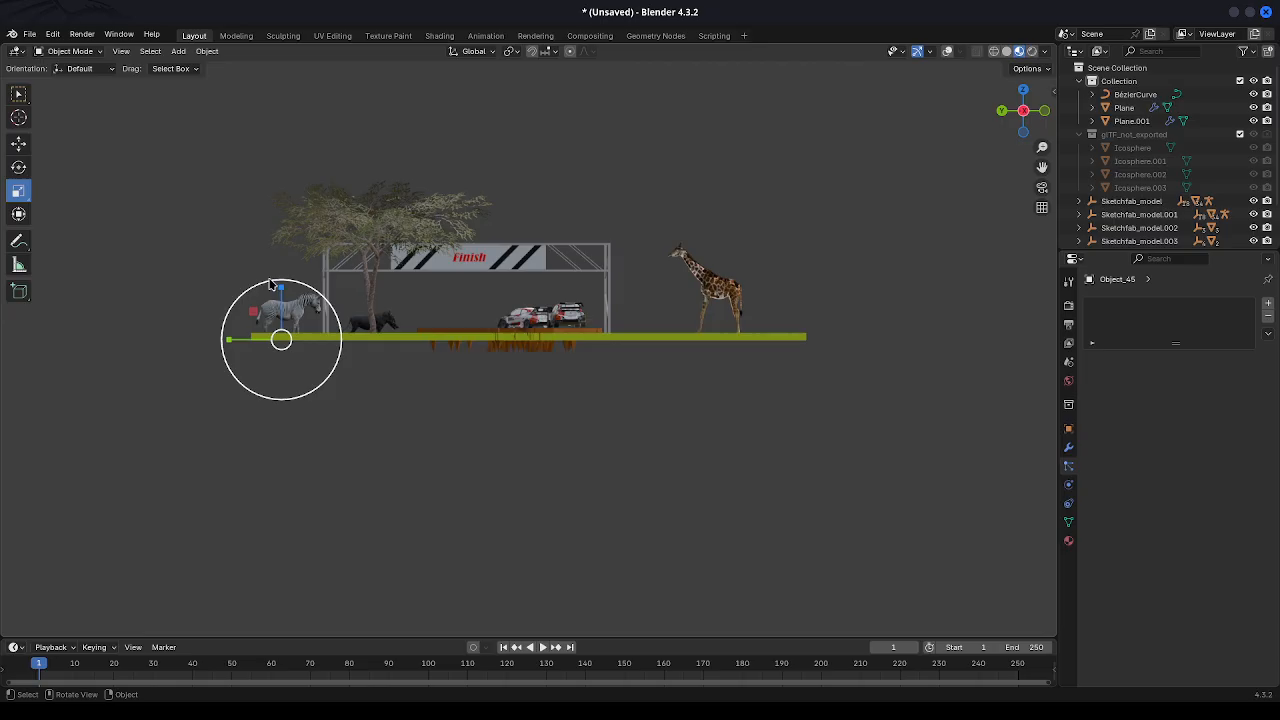
pyautogui.moveTo(270, 285); pyautogui.dragTo(255, 265)
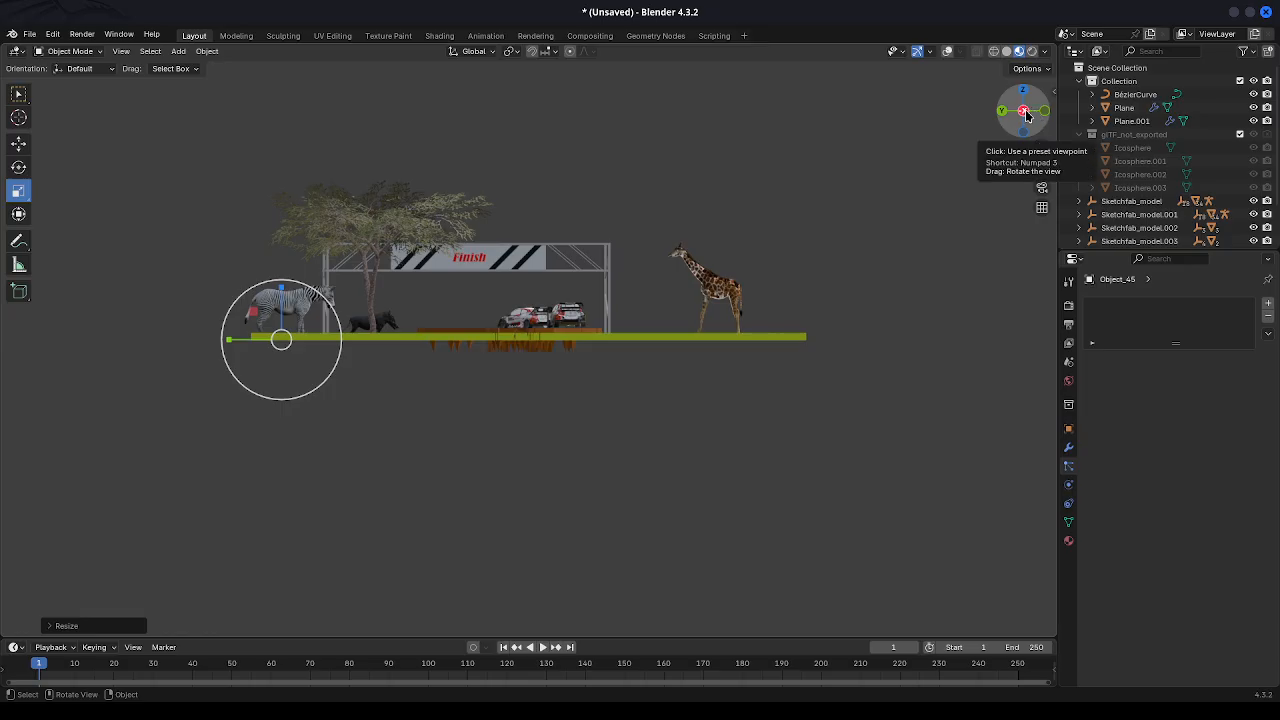
pyautogui.moveTo(1026, 115)
pyautogui.mouseDown()
pyautogui.moveTo(1005, 172)
pyautogui.moveTo(1018, 128)
pyautogui.mouseUp()
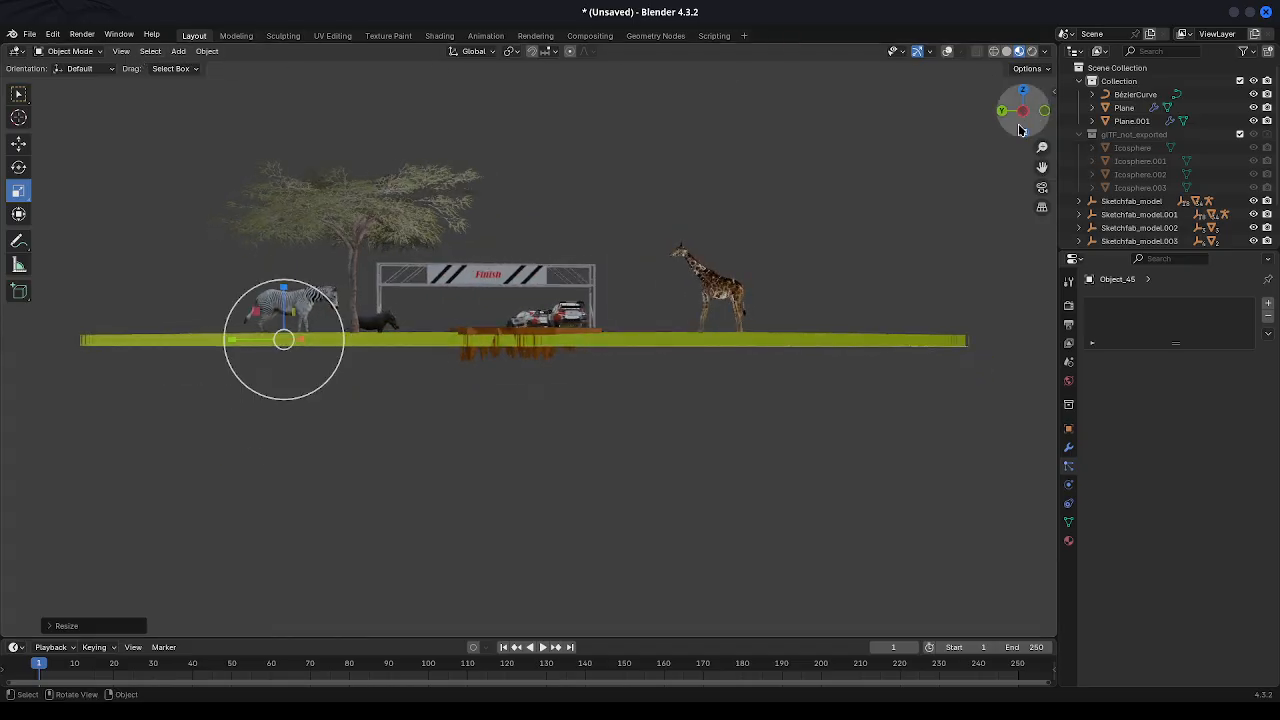
# Import the standing man model in glTF 2.0 format.
pyautogui.click(31, 34)
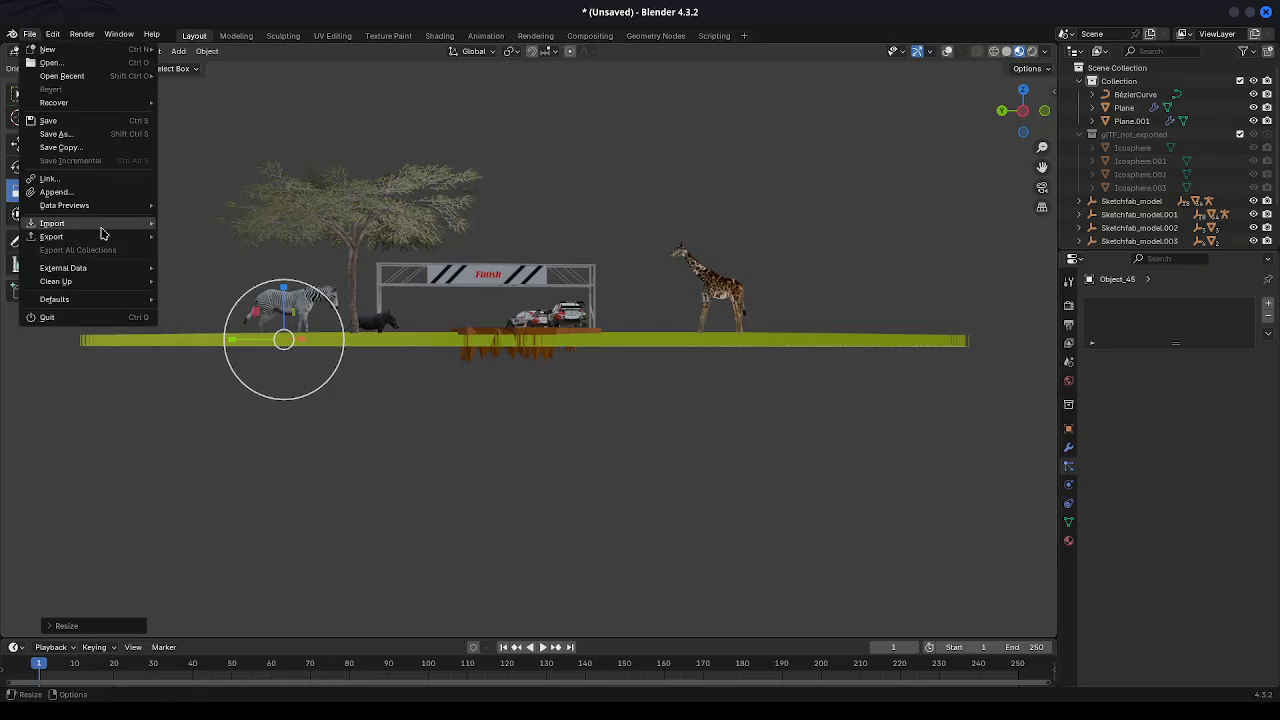
pyautogui.moveTo(101, 229)
pyautogui.click(243, 320)
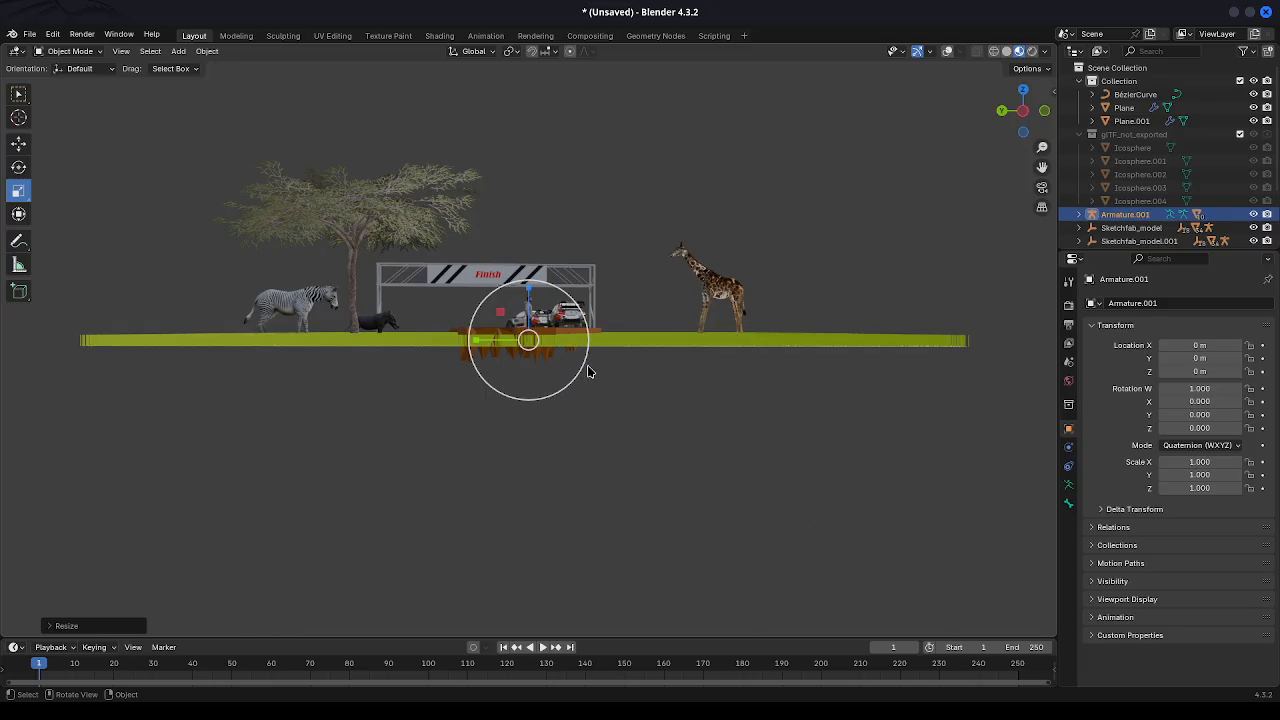
# Move the man along the Y axis onto the grass beside the road, to about Y 4.51 m.
pyautogui.press('g')
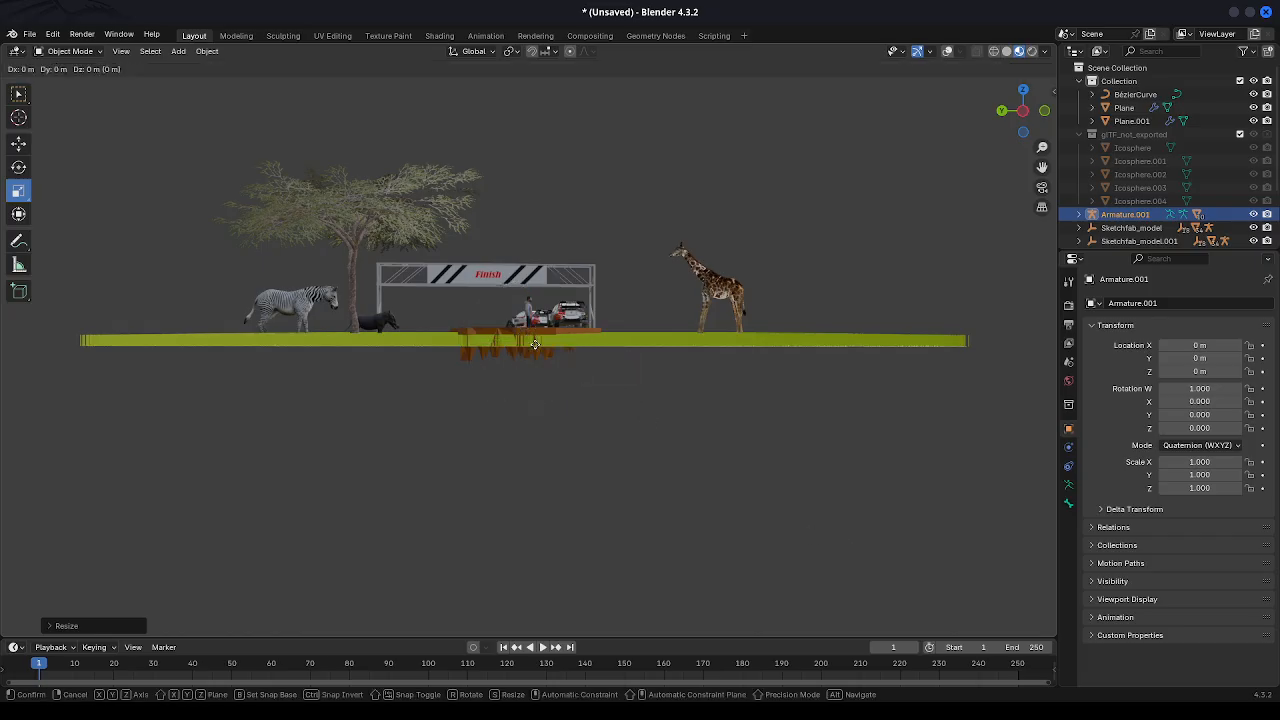
pyautogui.press('y')
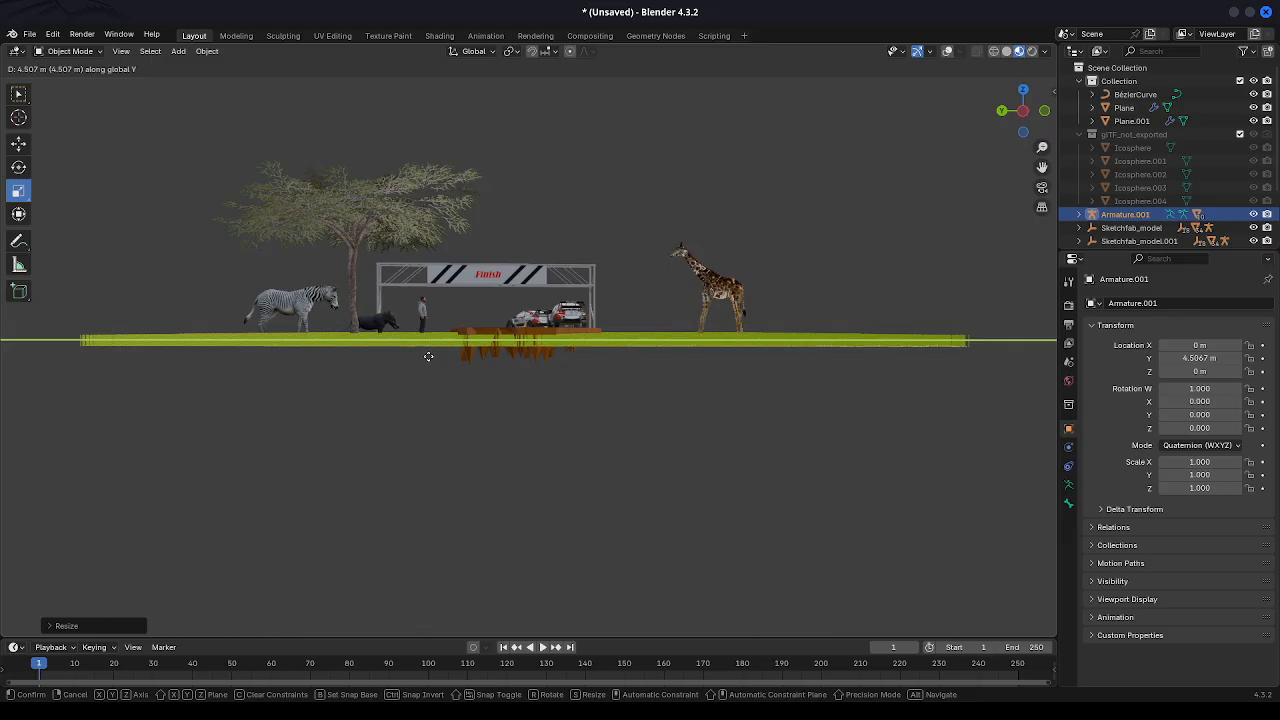
pyautogui.click(428, 357)
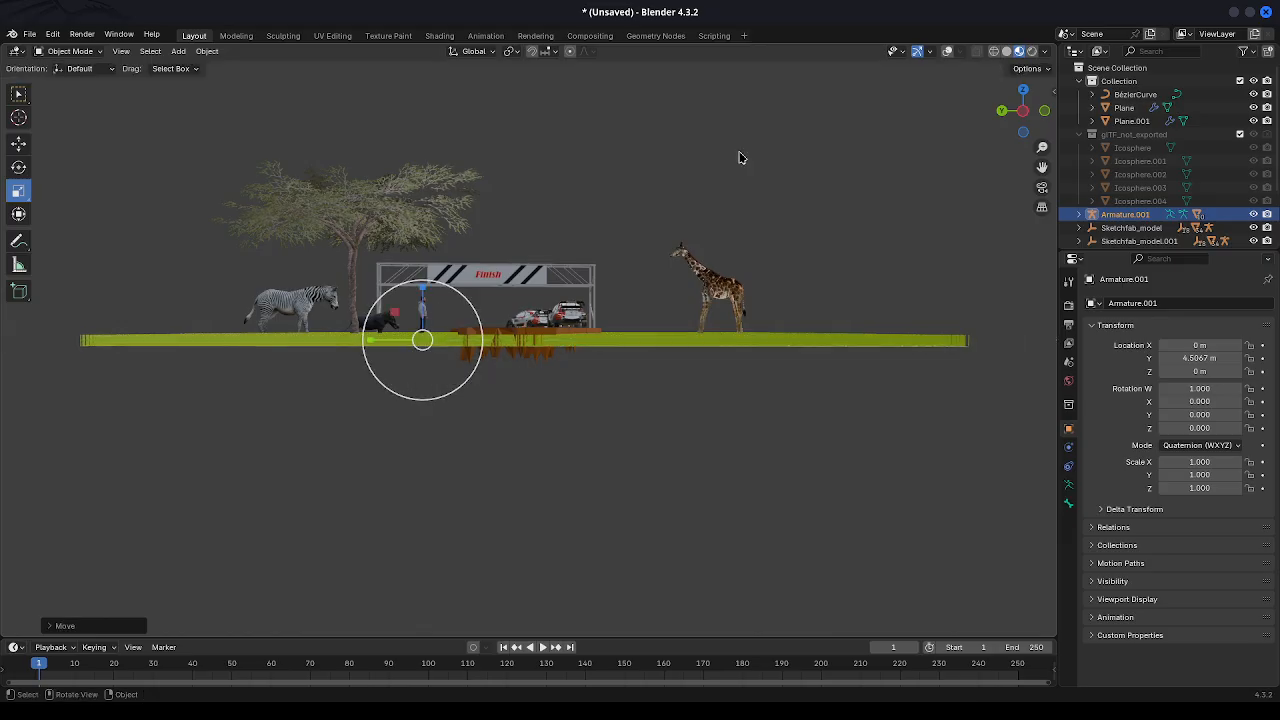
pyautogui.moveTo(1022, 110); pyautogui.dragTo(950, 134)
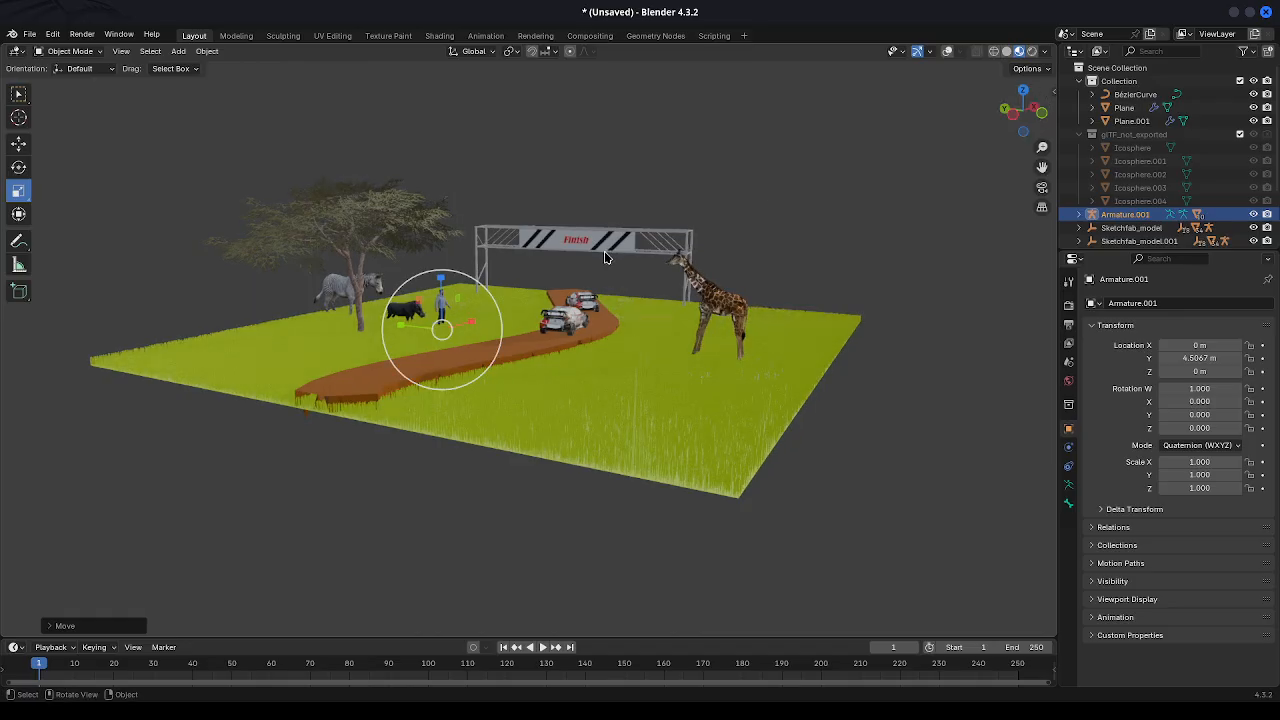
# Try to duplicate the man on the grass and undo the copy.
pyautogui.hotkey('shift', 'd')
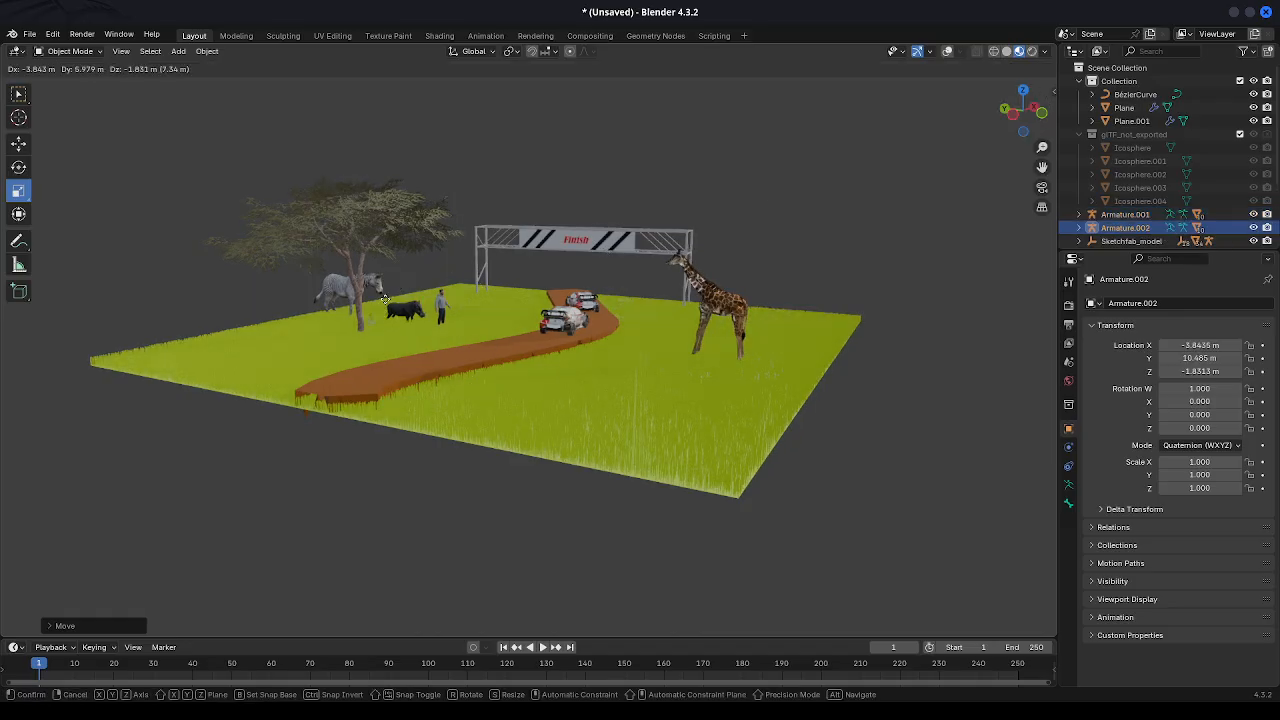
pyautogui.click(466, 316)
pyautogui.hotkey('ctrl', 'z')
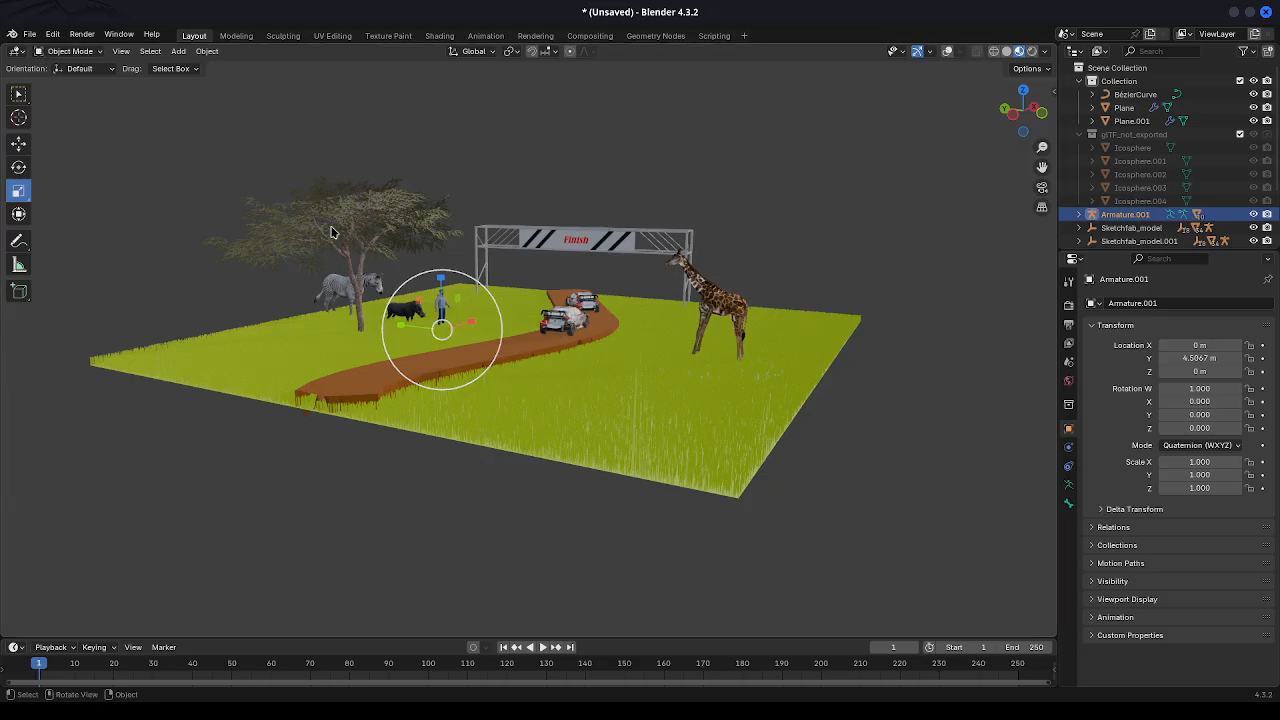
# Import a second copy of the standing man in glTF 2.0 format.
pyautogui.click(36, 37)
pyautogui.moveTo(112, 227)
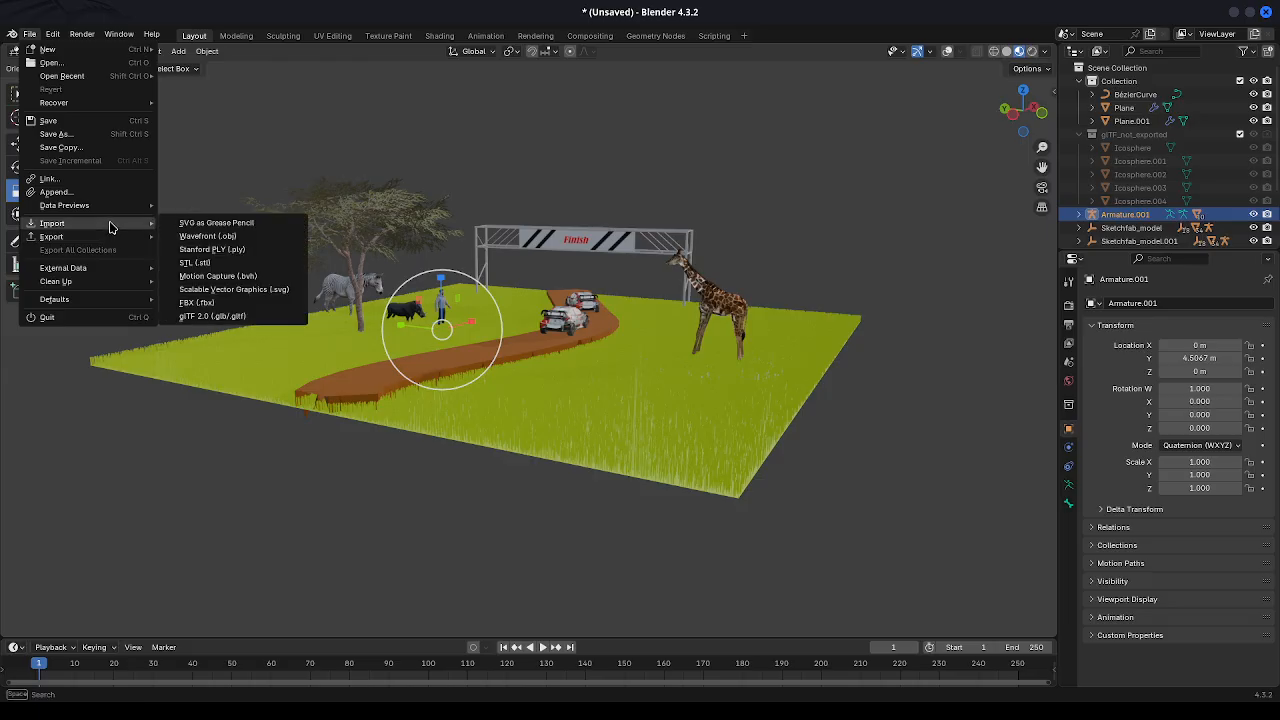
pyautogui.click(222, 317)
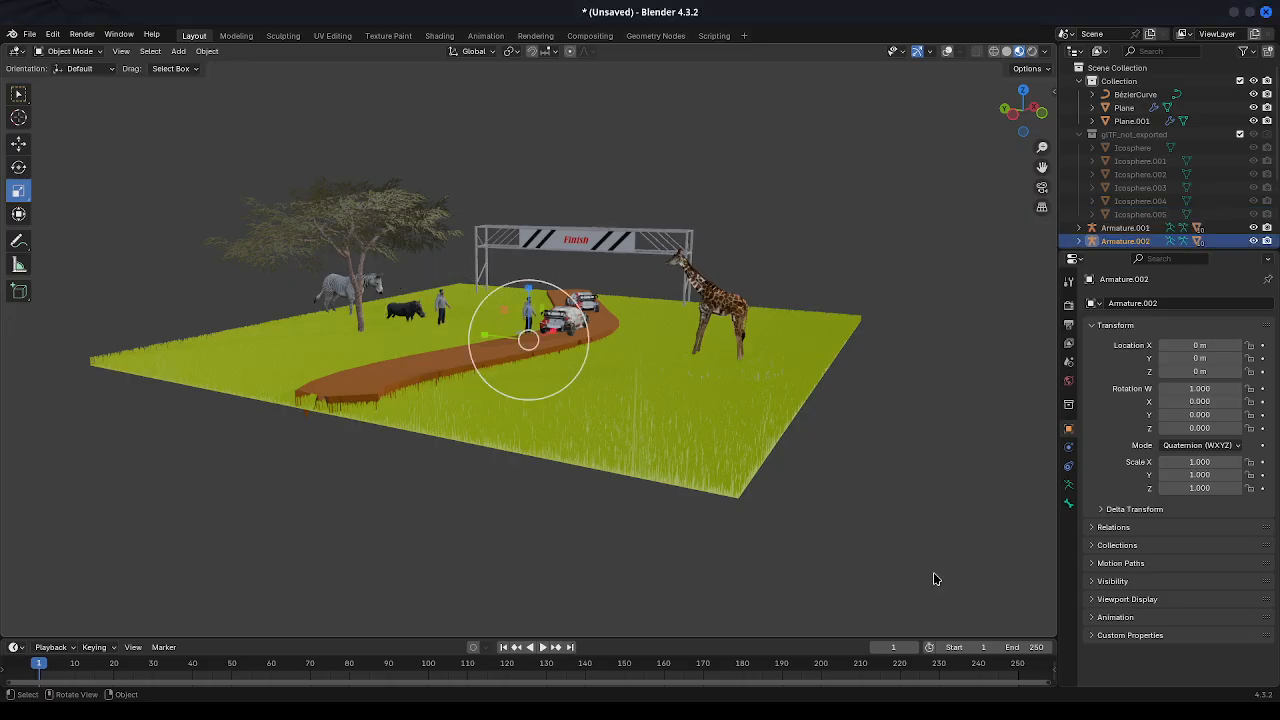
# Duplicate the second man about 4.1 m away and repeat the duplication to make a row of ten copies.
pyautogui.press('shift')
pyautogui.hotkey('shift', 'd')
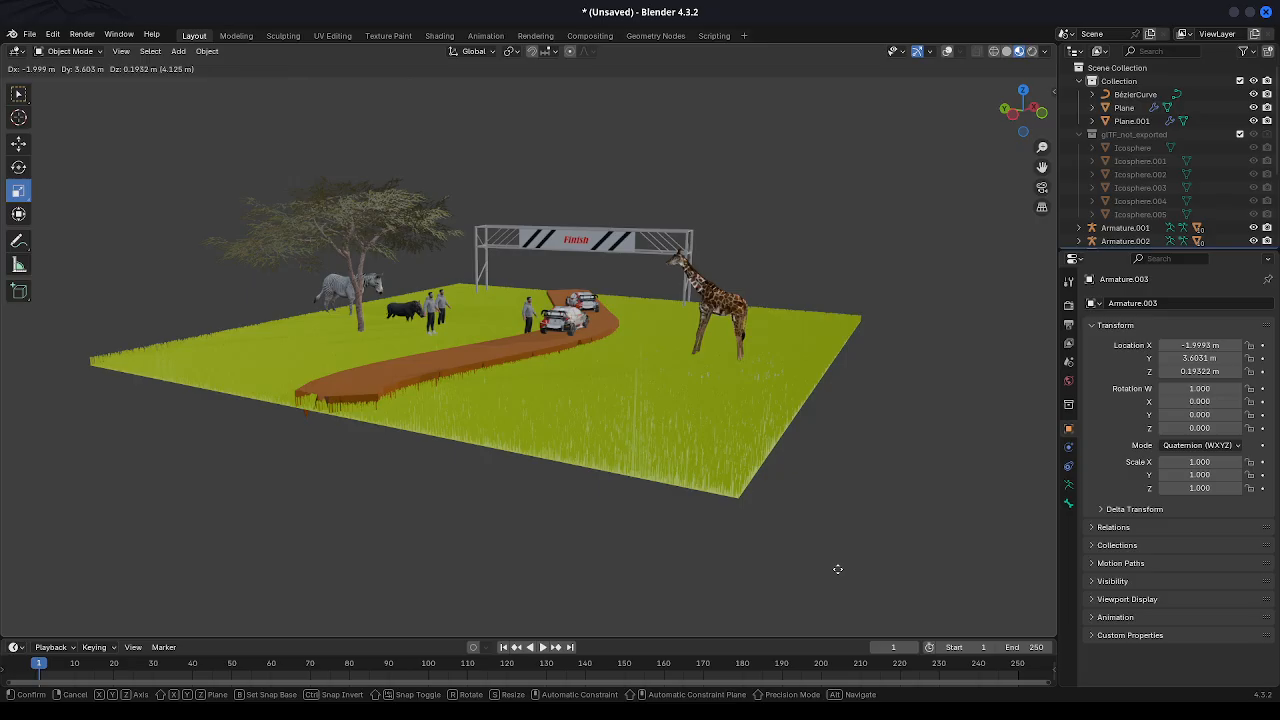
pyautogui.click(838, 574)
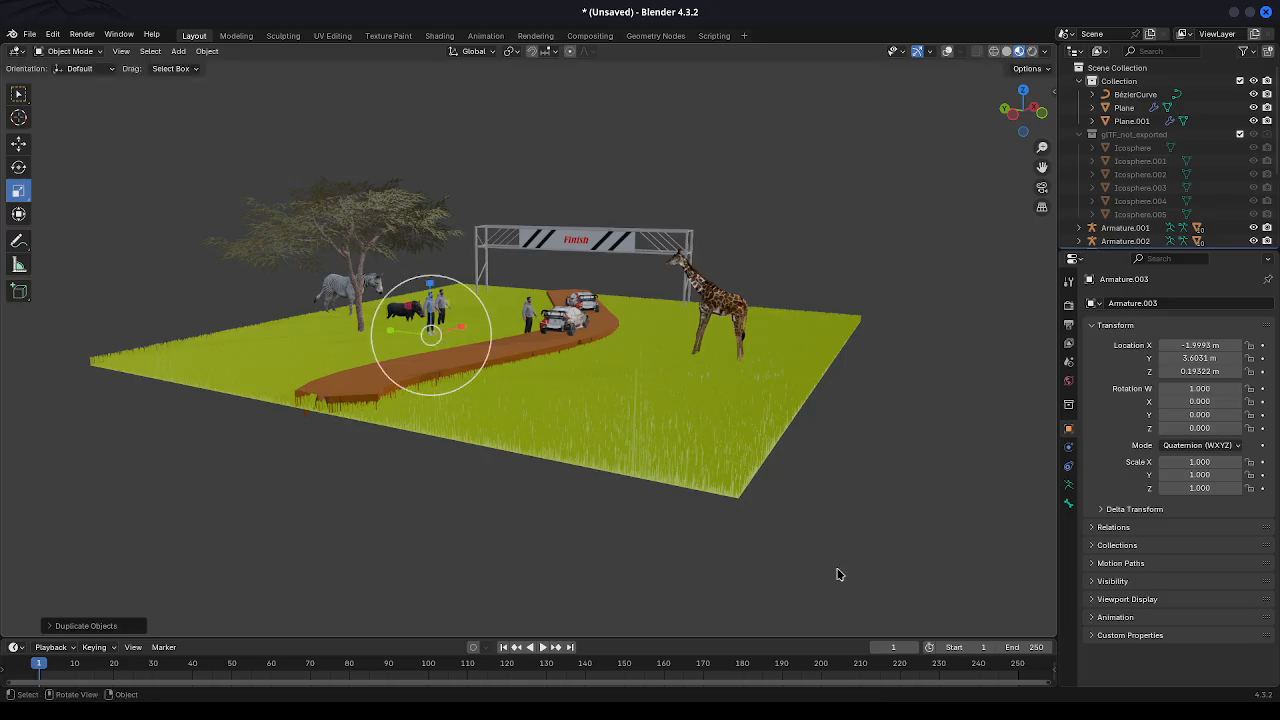
pyautogui.hotkey('shift', 'r')
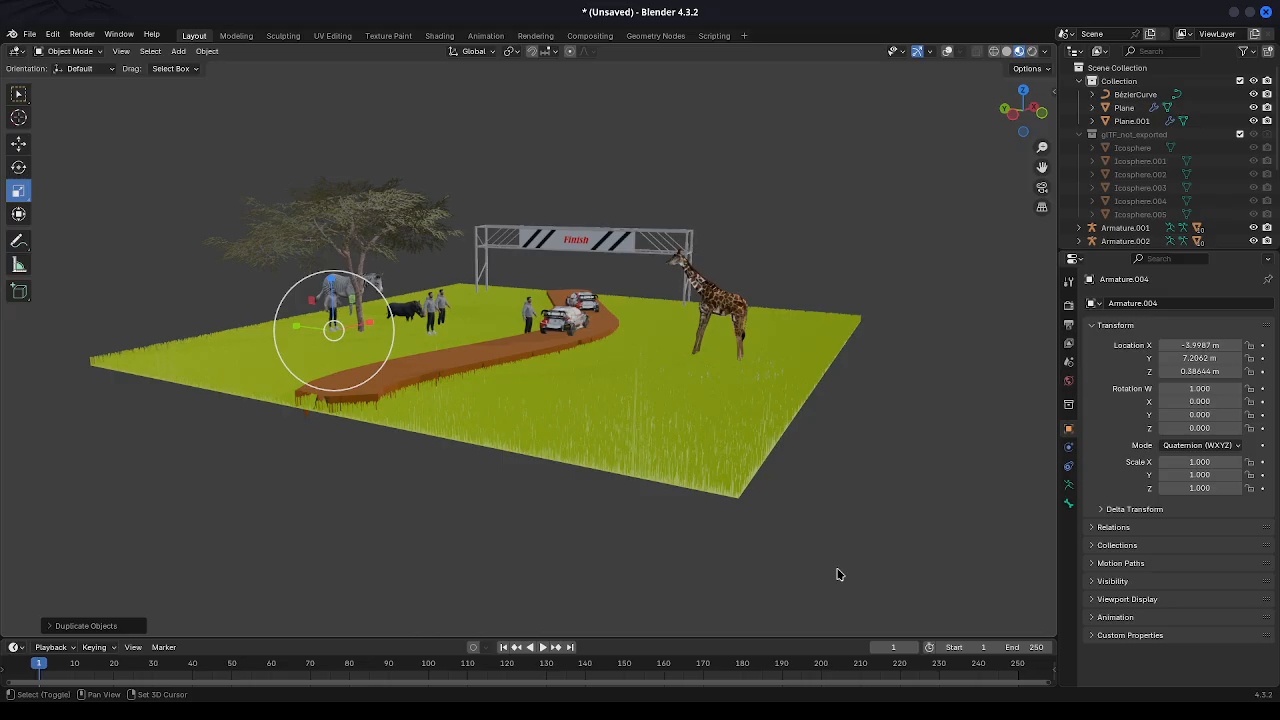
pyautogui.hotkey('shift', 'r')
pyautogui.hotkey('shift', 'r')
pyautogui.hotkey('shift', 'r')
pyautogui.hotkey('shift', 'r')
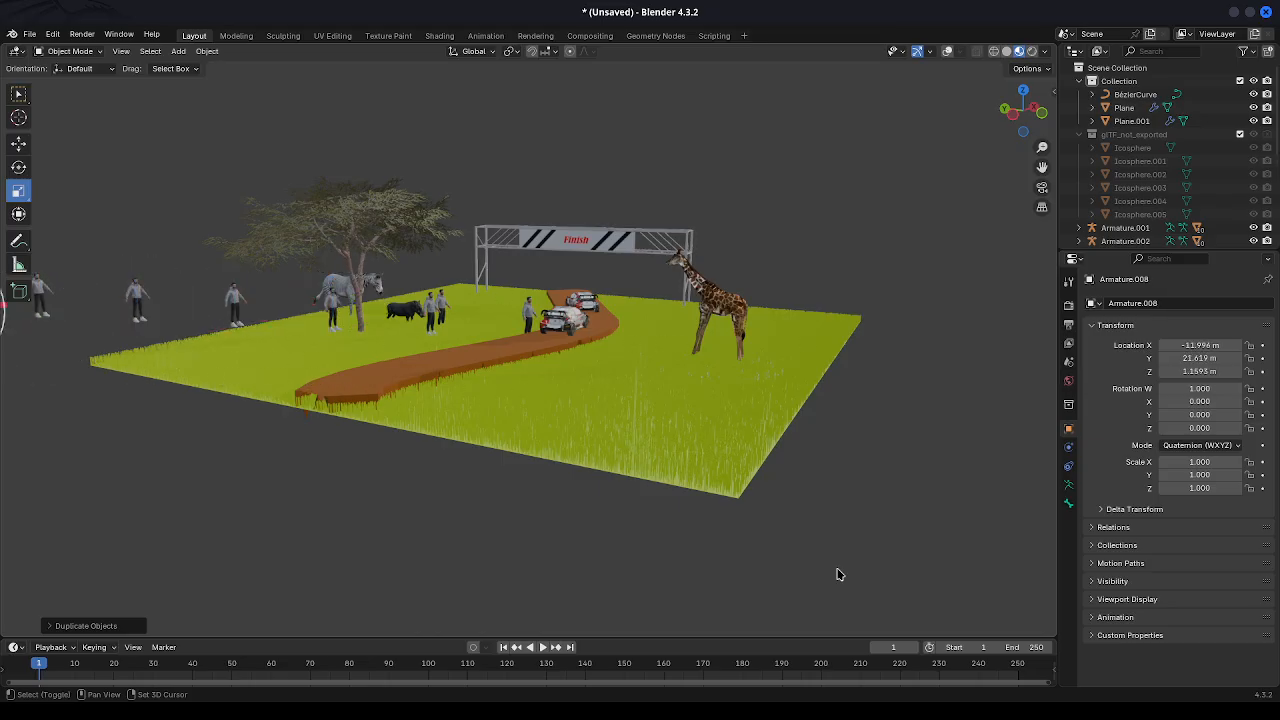
pyautogui.hotkey('shift', 'r')
pyautogui.hotkey('shift', 'r')
# Move the farthest copy of the man from the end of the row onto the grass, to about X -2.75 m, Y 4.84 m.
pyautogui.scroll(-5, 883, 363)
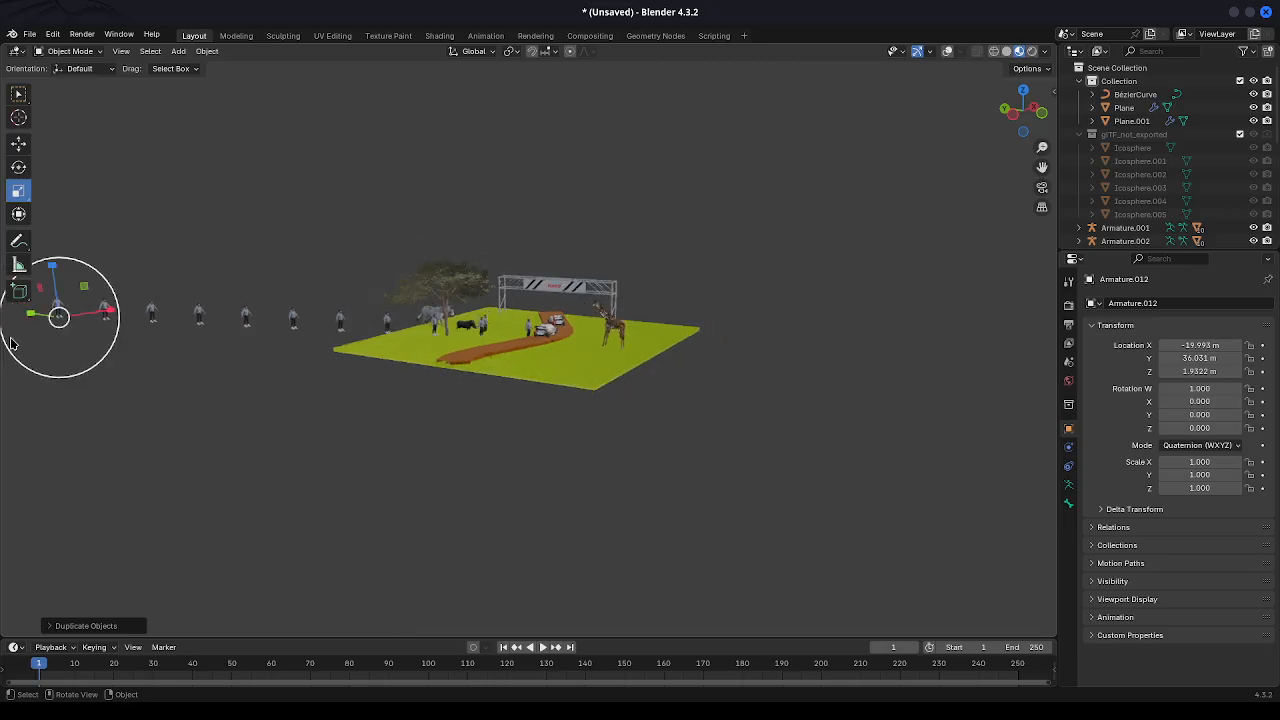
pyautogui.moveTo(60, 328); pyautogui.dragTo(338, 355)
pyautogui.hotkey('ctrl', 'z')
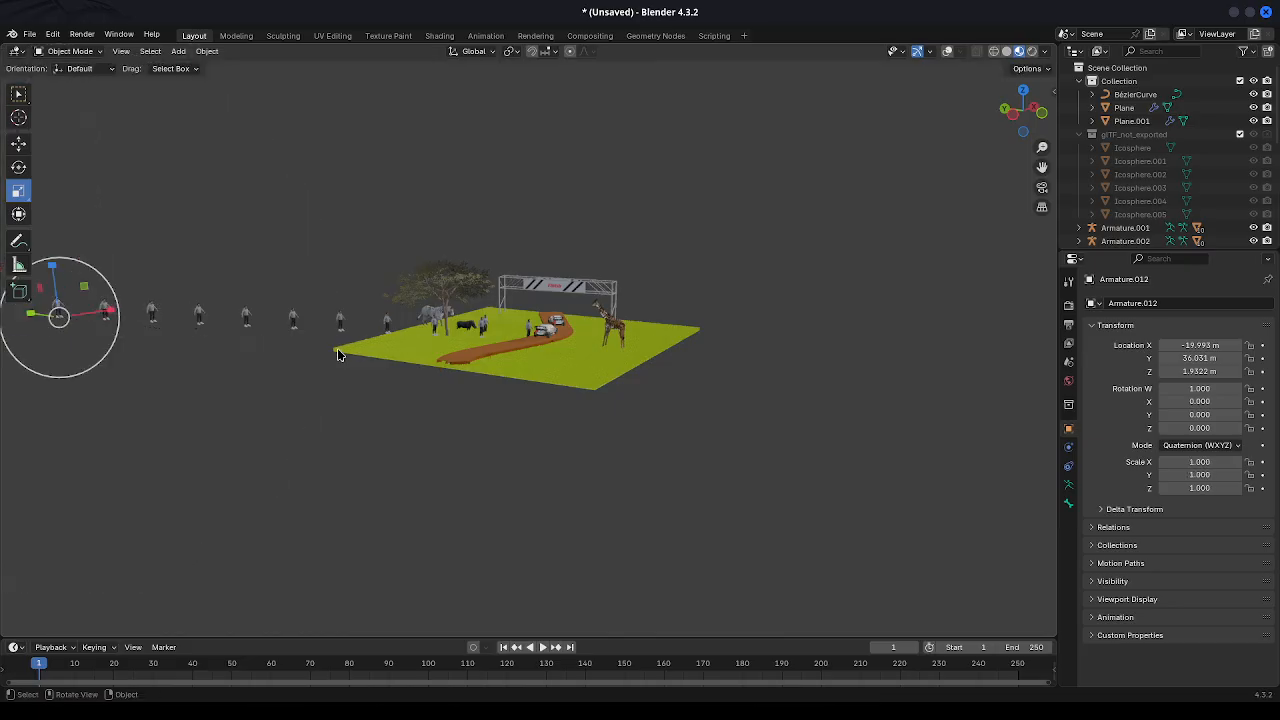
pyautogui.click(18, 144)
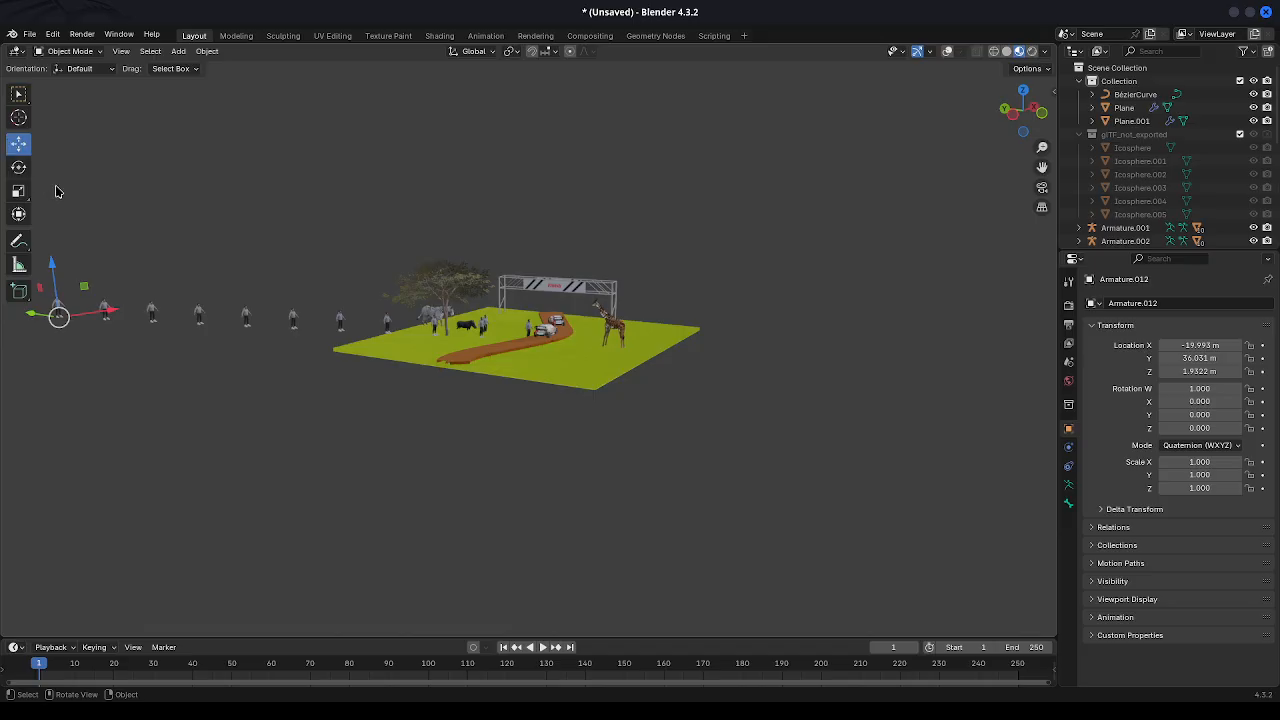
pyautogui.moveTo(58, 318); pyautogui.dragTo(466, 339)
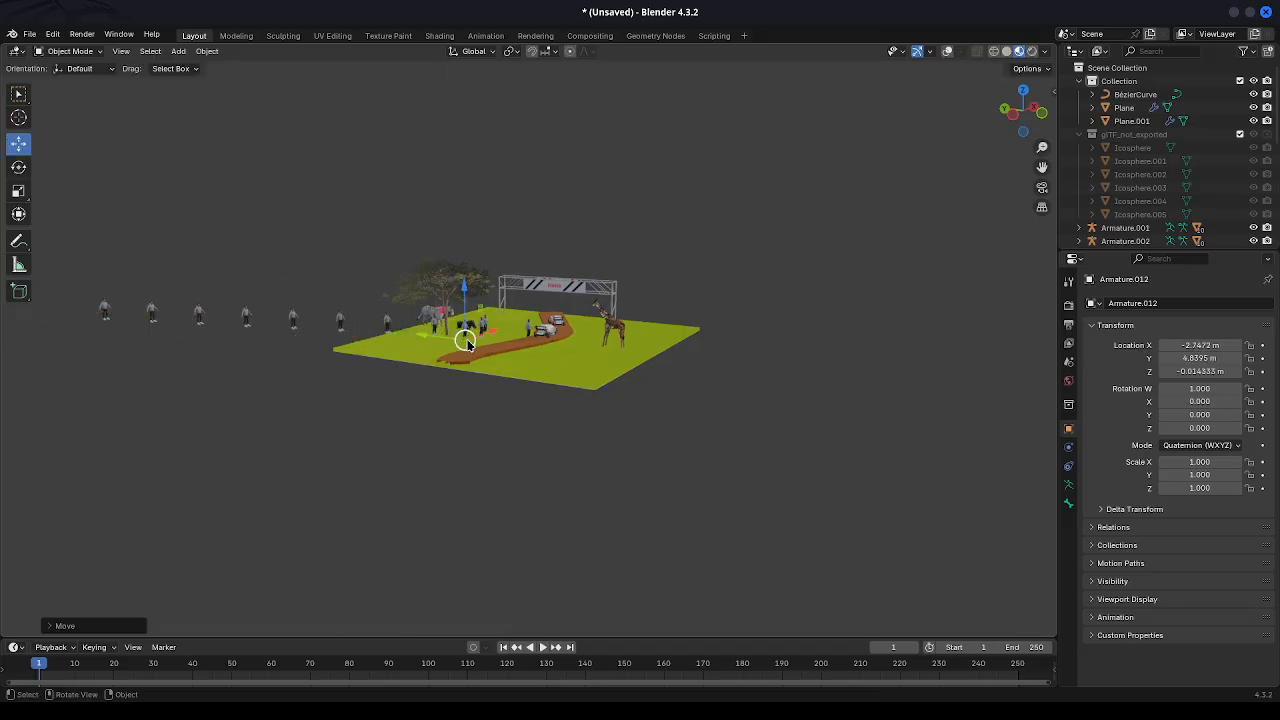
# Try to move the body mesh of the man standing just off the grass edge, and undo the moves.
pyautogui.click(388, 332)
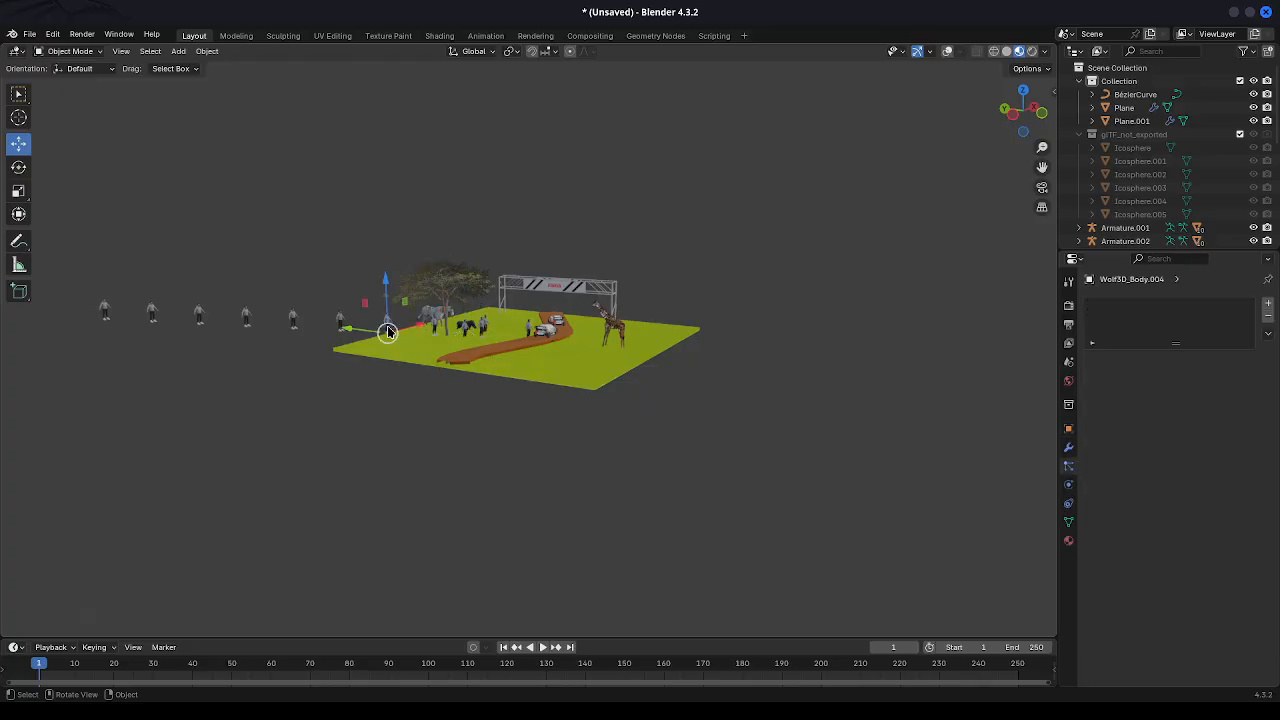
pyautogui.moveTo(389, 338)
pyautogui.mouseDown()
pyautogui.moveTo(457, 339)
pyautogui.moveTo(378, 335)
pyautogui.mouseUp()
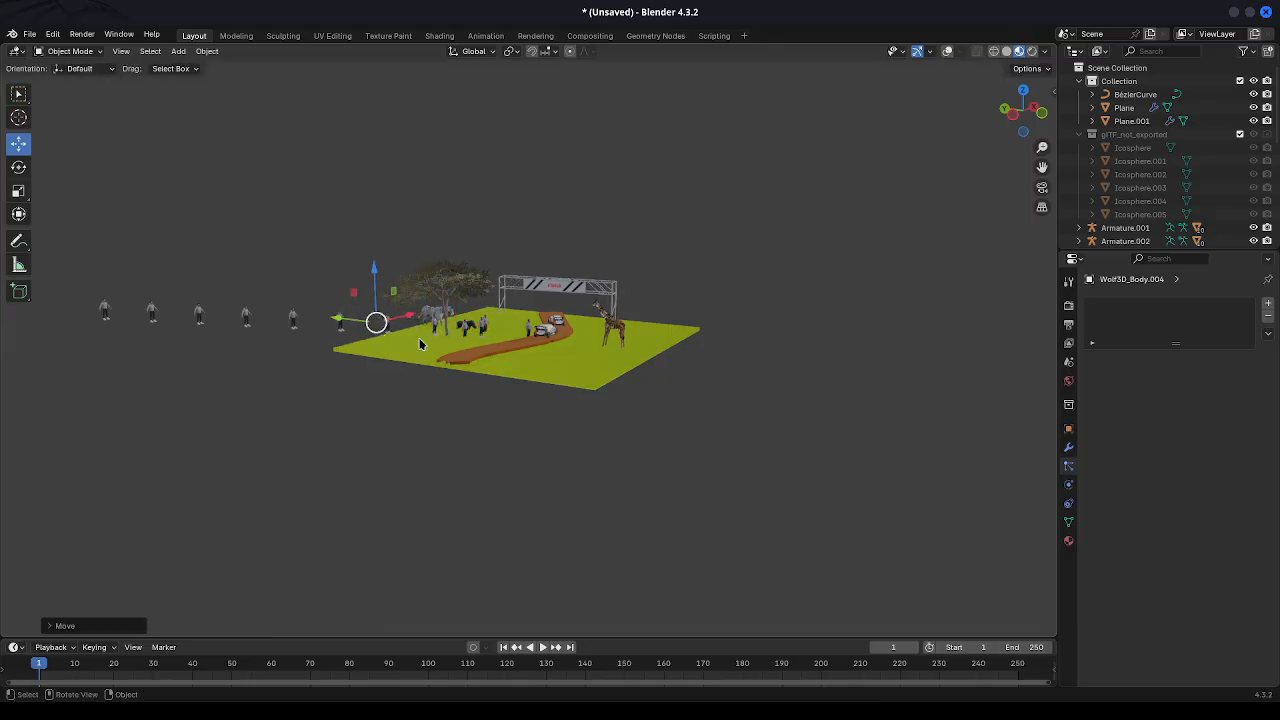
pyautogui.hotkey('ctrl', 'z')
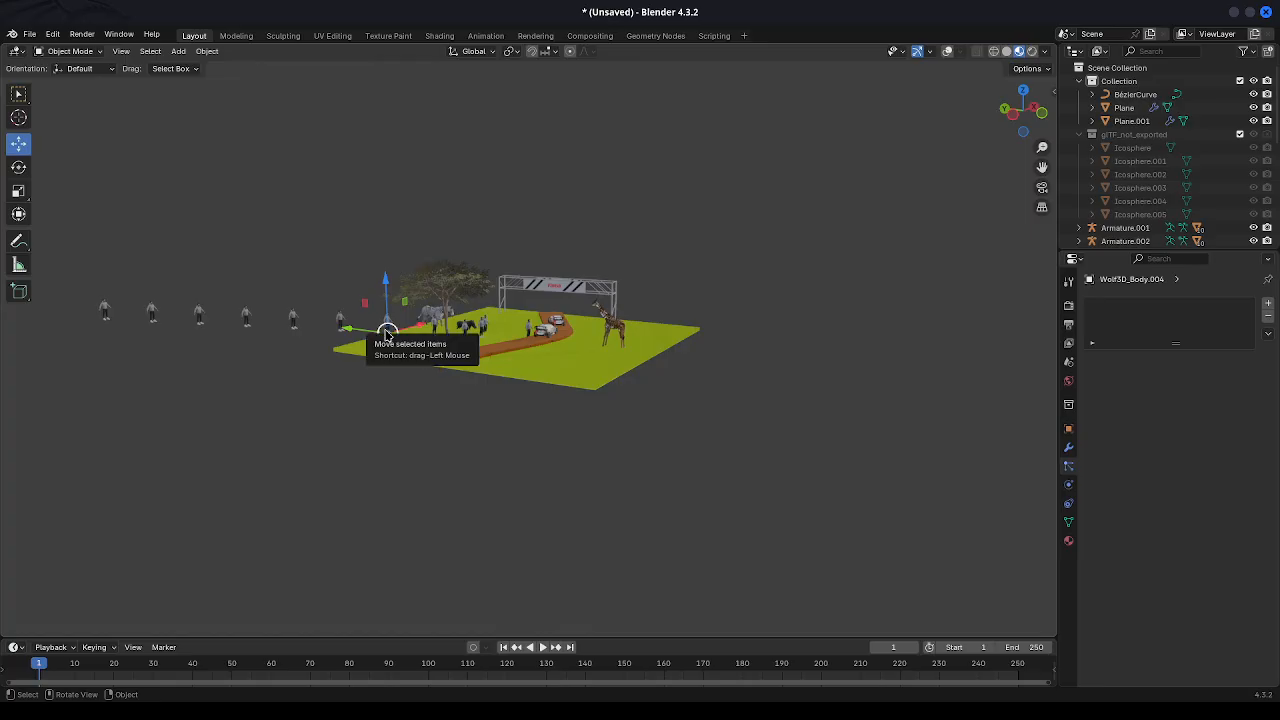
pyautogui.moveTo(387, 330); pyautogui.dragTo(428, 341)
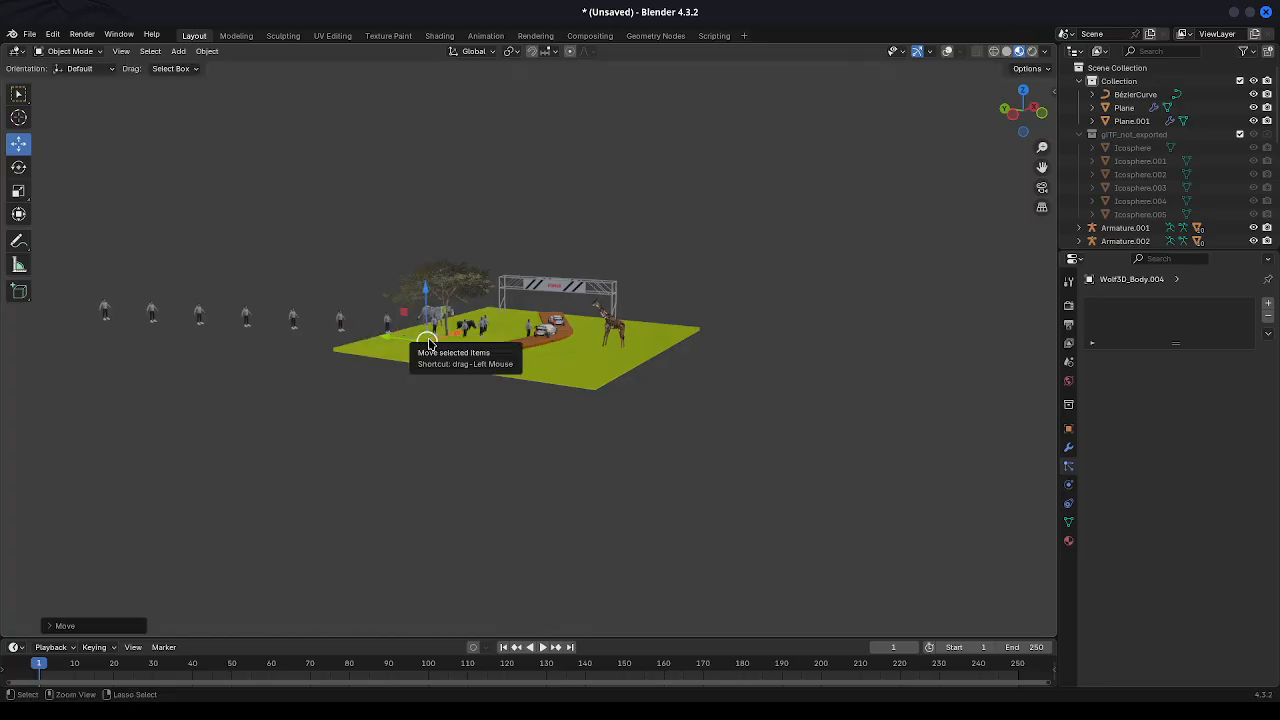
pyautogui.hotkey('ctrl', 'z')
# Move Armature.002 to about X -1.8 m, Y 3.4 m and Armature.004 to about X -3.4 m, Y 6.1 m on the grass.
pyautogui.scroll(2, 843, 337)
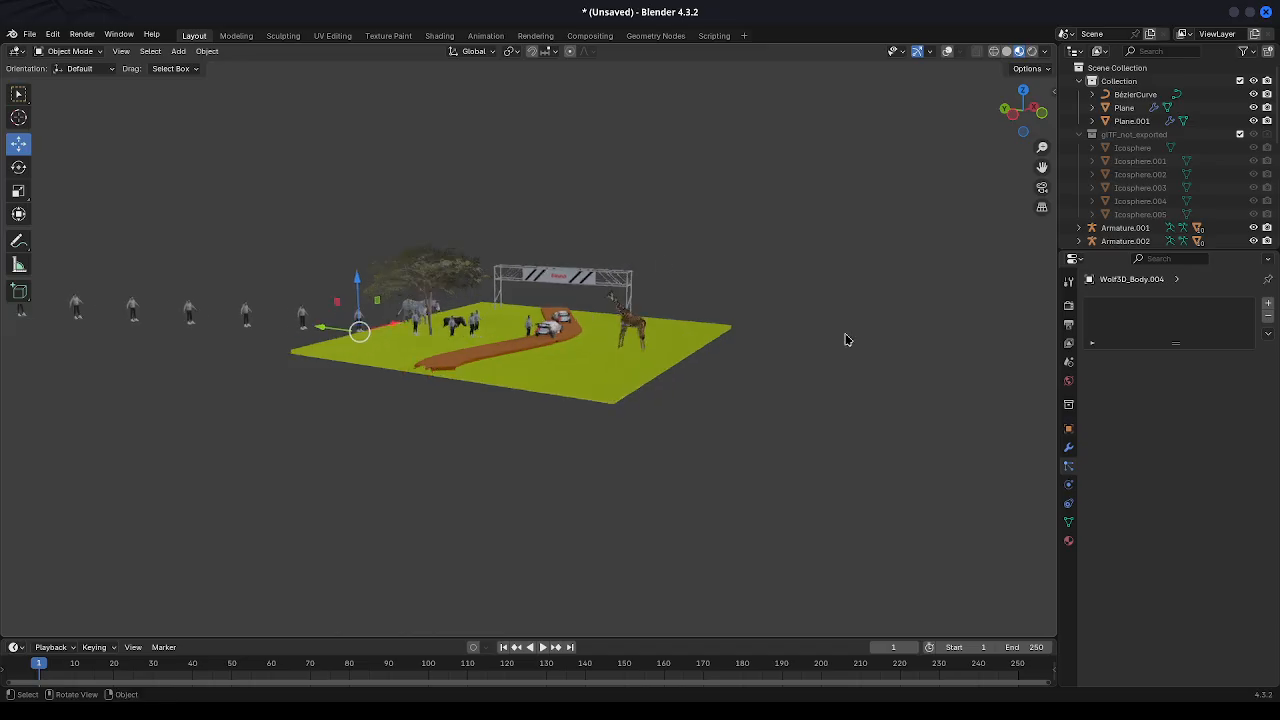
pyautogui.scroll(-4, 1133, 178)
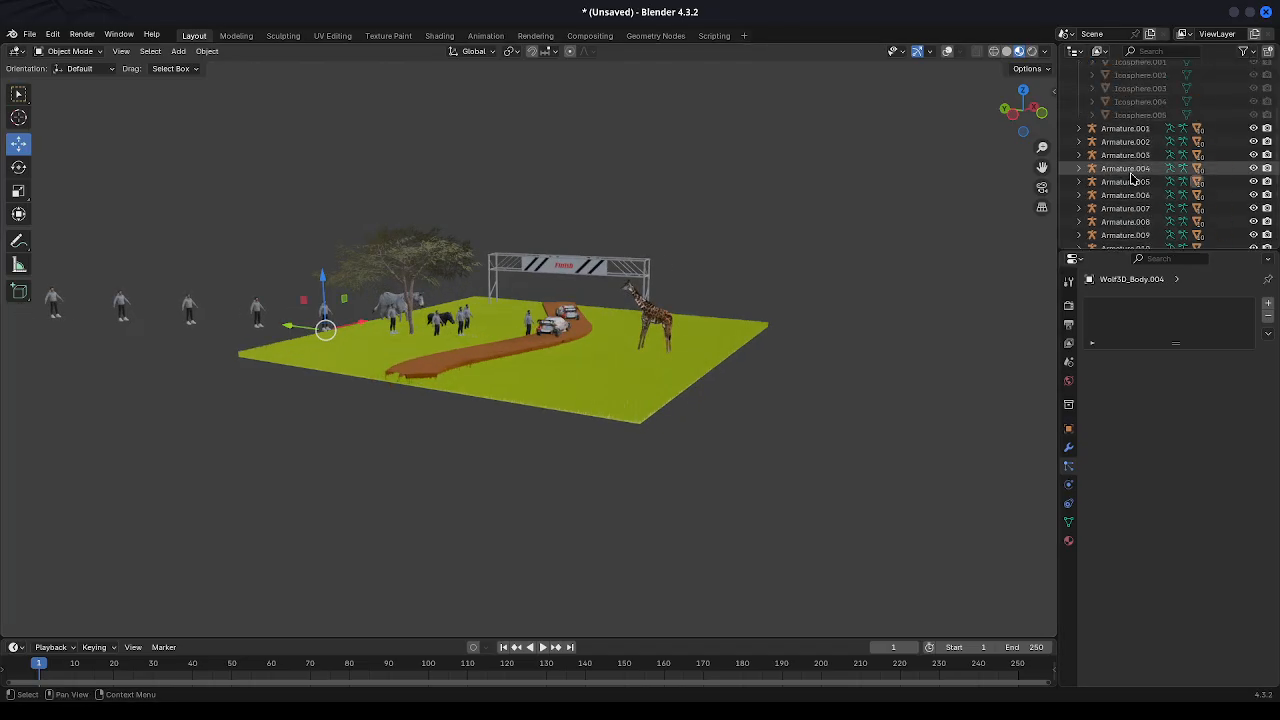
pyautogui.click(1125, 142)
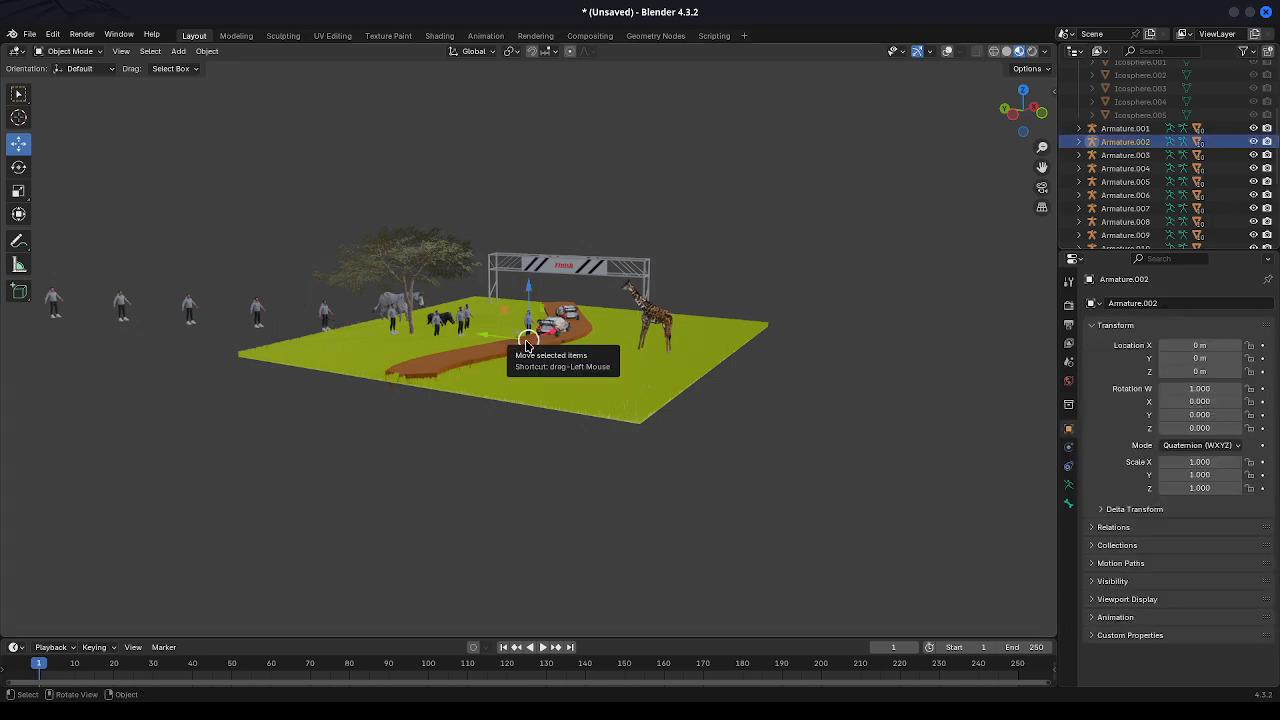
pyautogui.moveTo(517, 331); pyautogui.dragTo(462, 336)
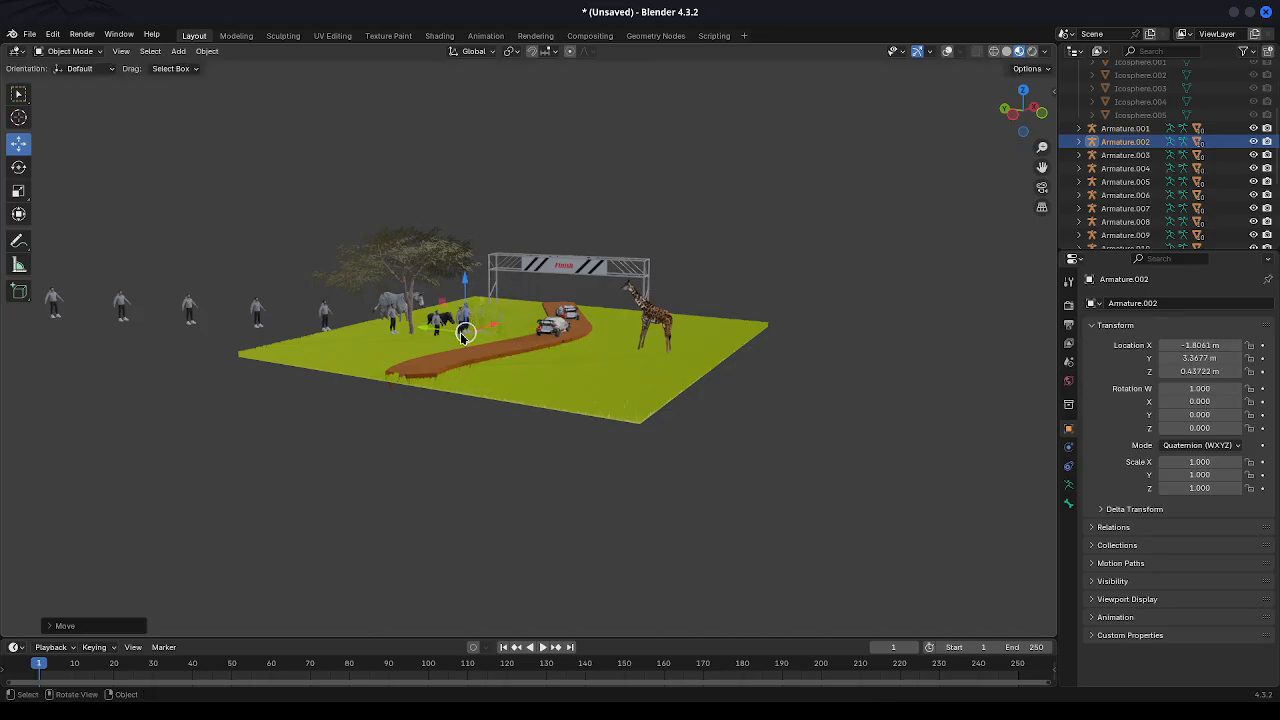
pyautogui.click(1104, 170)
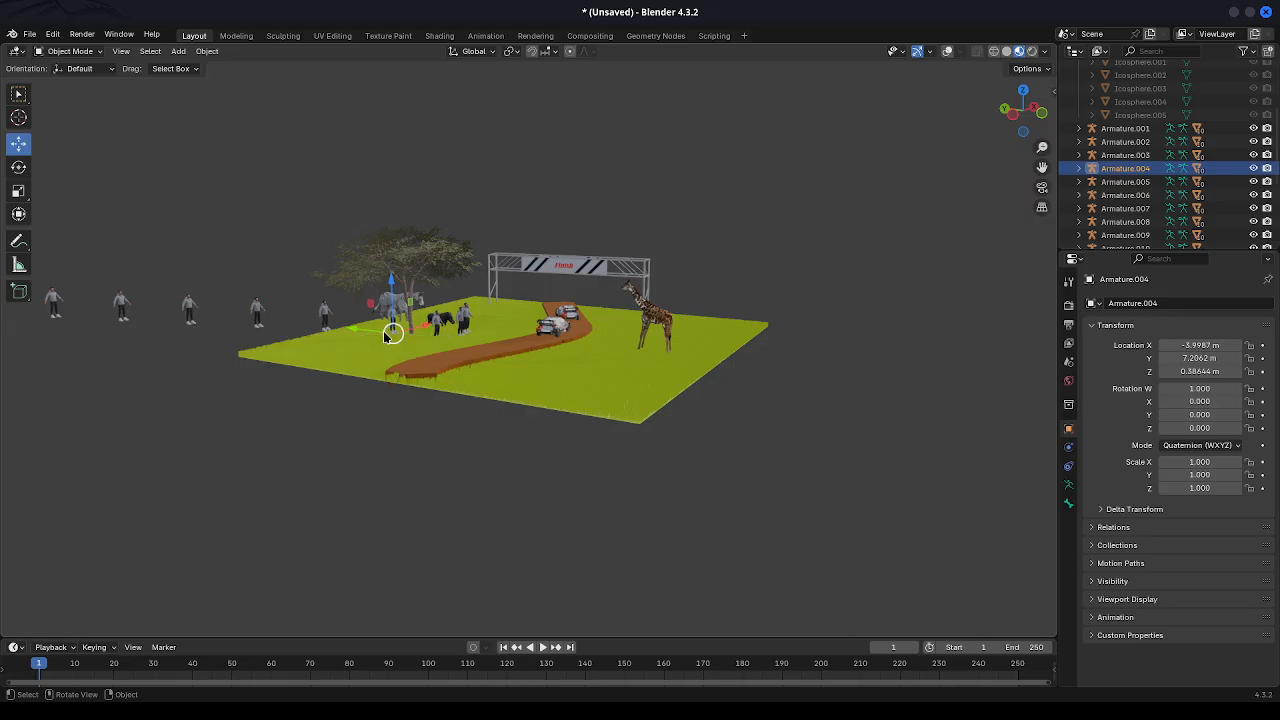
pyautogui.moveTo(390, 333); pyautogui.dragTo(413, 339)
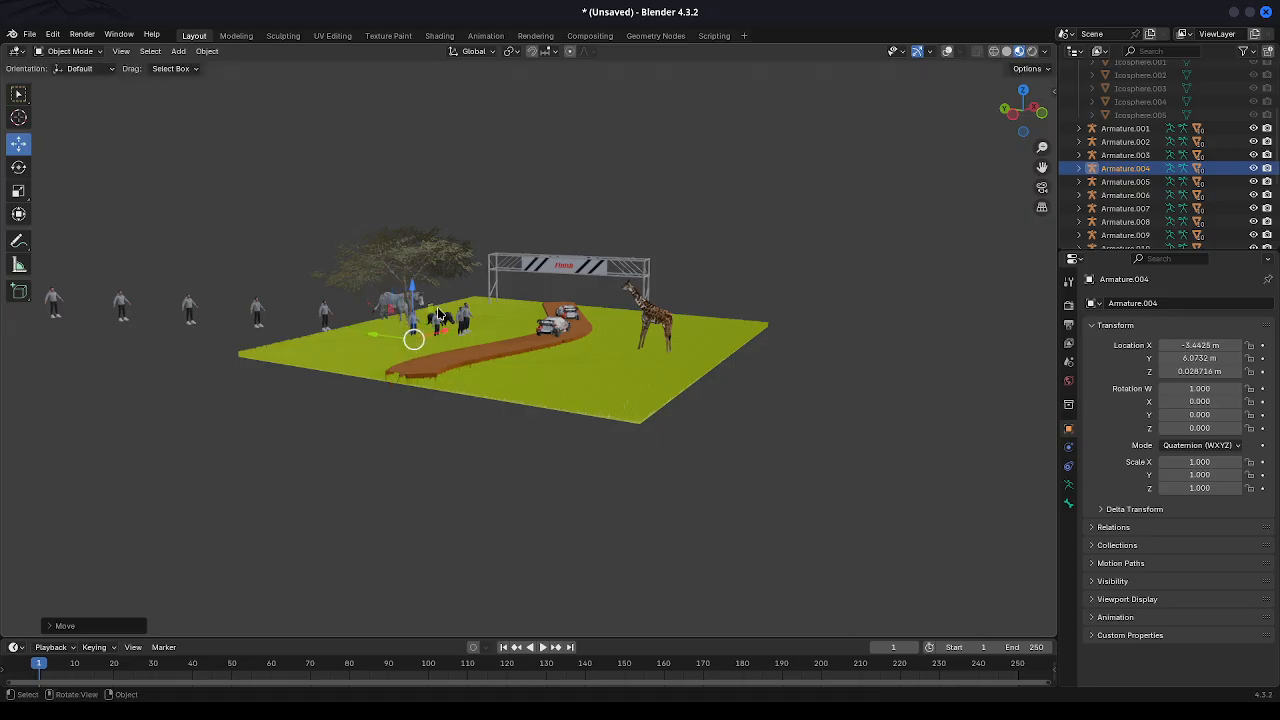
# Move Armature.005 to about X -4.0 m, Y 7.0 m and Armature.006 to about X -4.7 m, Y 8.4 m on the grass.
pyautogui.click(1130, 183)
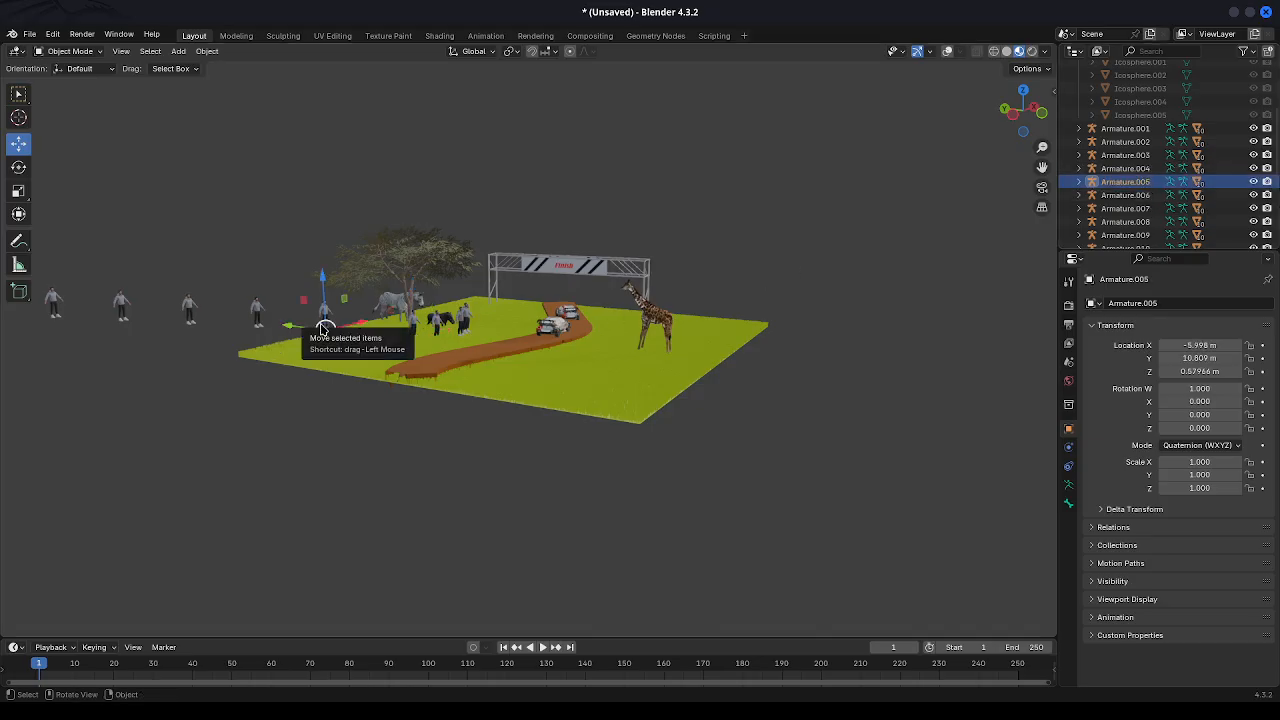
pyautogui.moveTo(323, 330); pyautogui.dragTo(396, 336)
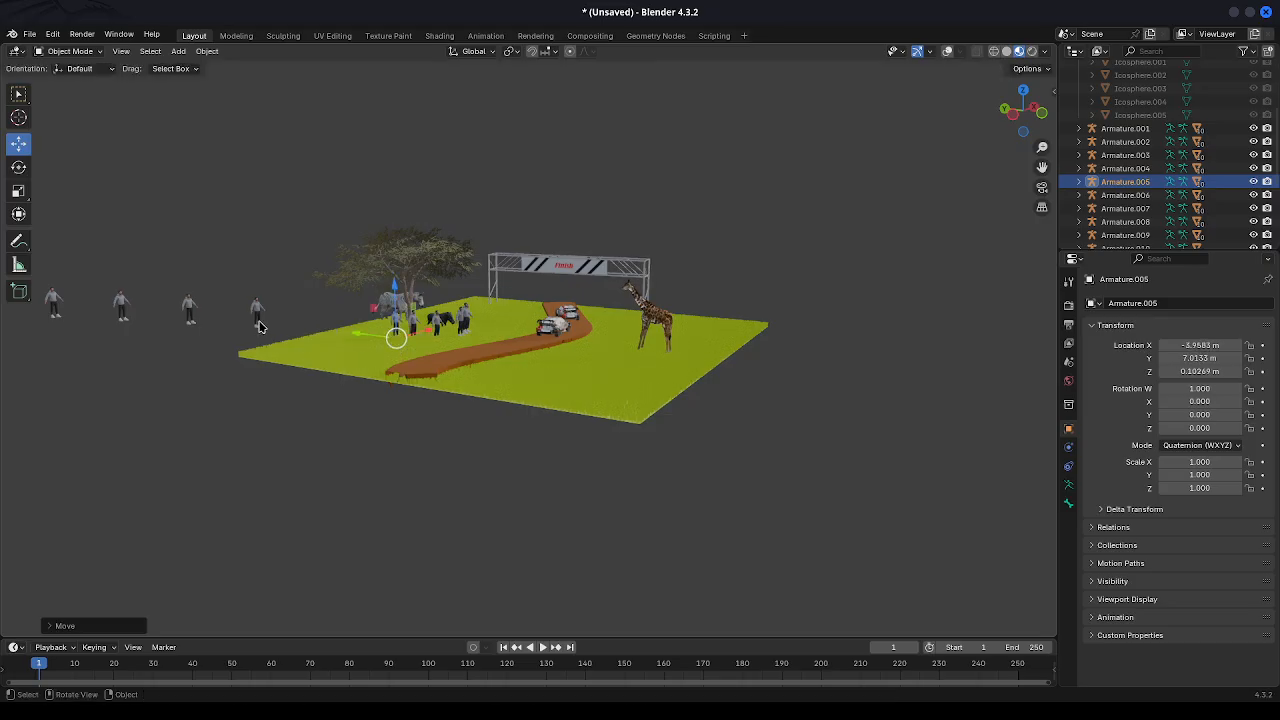
pyautogui.click(1120, 196)
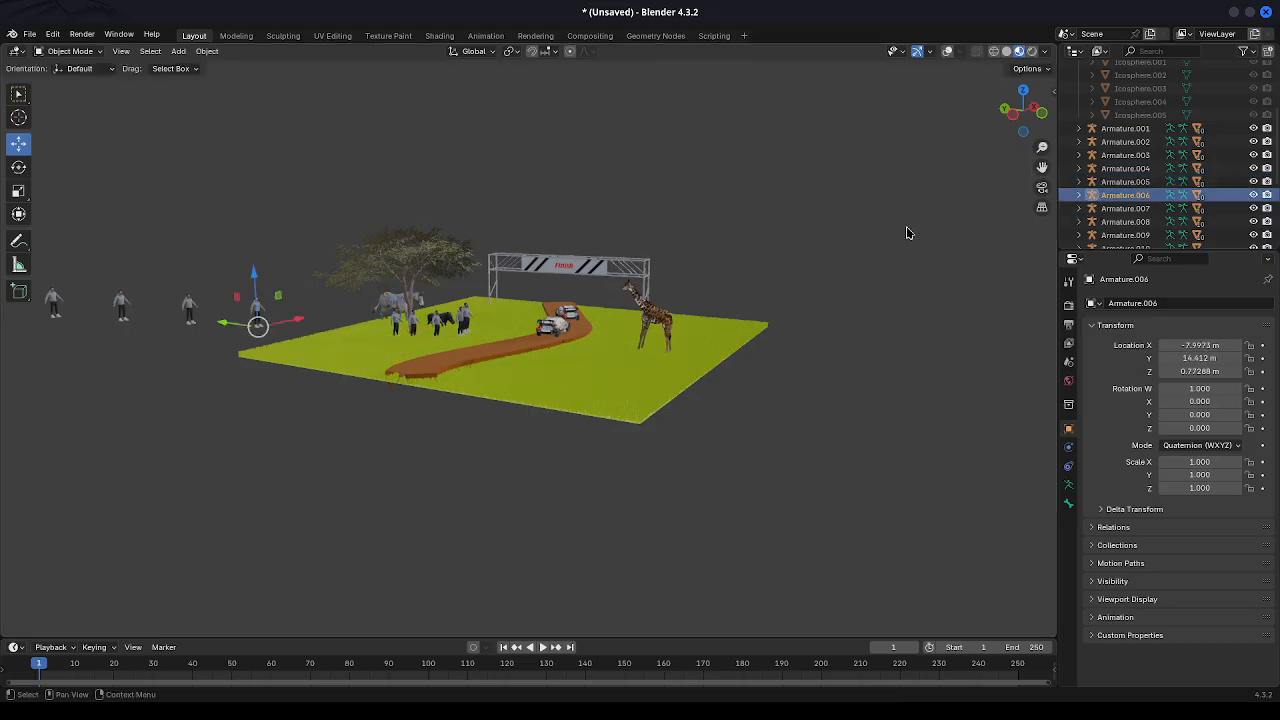
pyautogui.moveTo(258, 326); pyautogui.dragTo(370, 333)
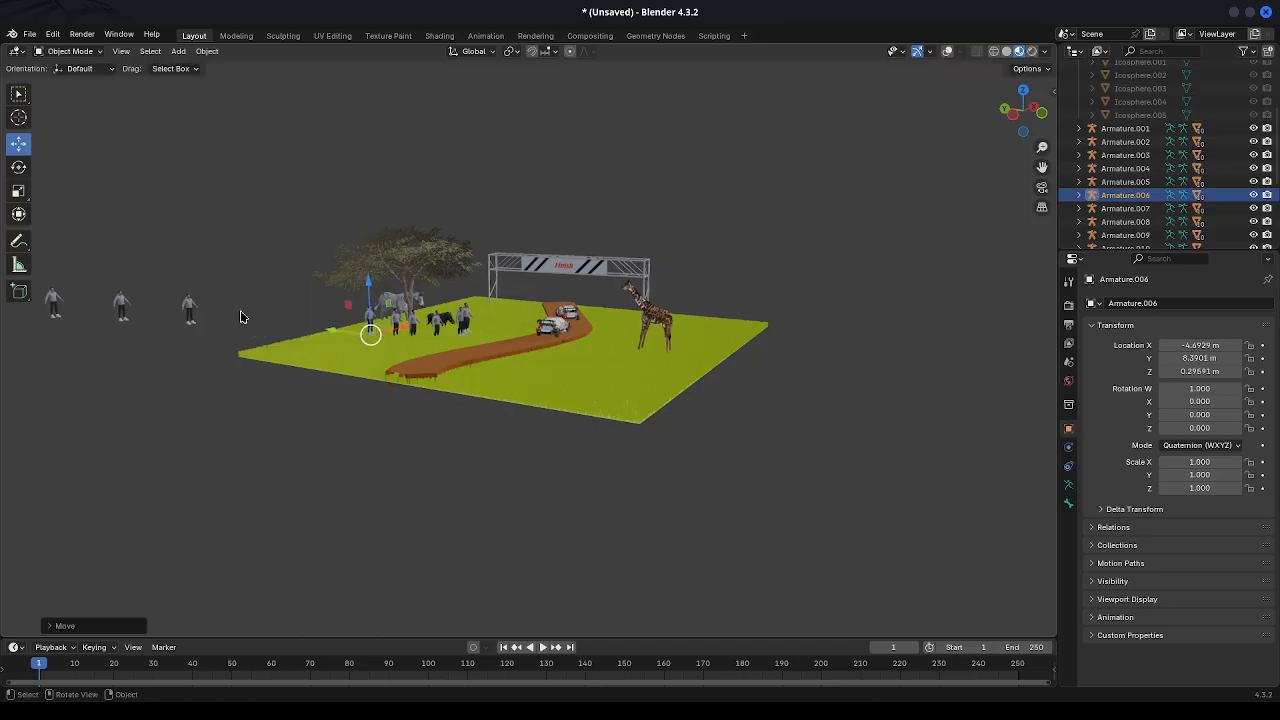
# Move Armature.007 beside the road to about X -1.4 m, Y 2.5 m and Armature.008 near the gate to about X -0.15 m, Y 1.0 m.
pyautogui.click(186, 326)
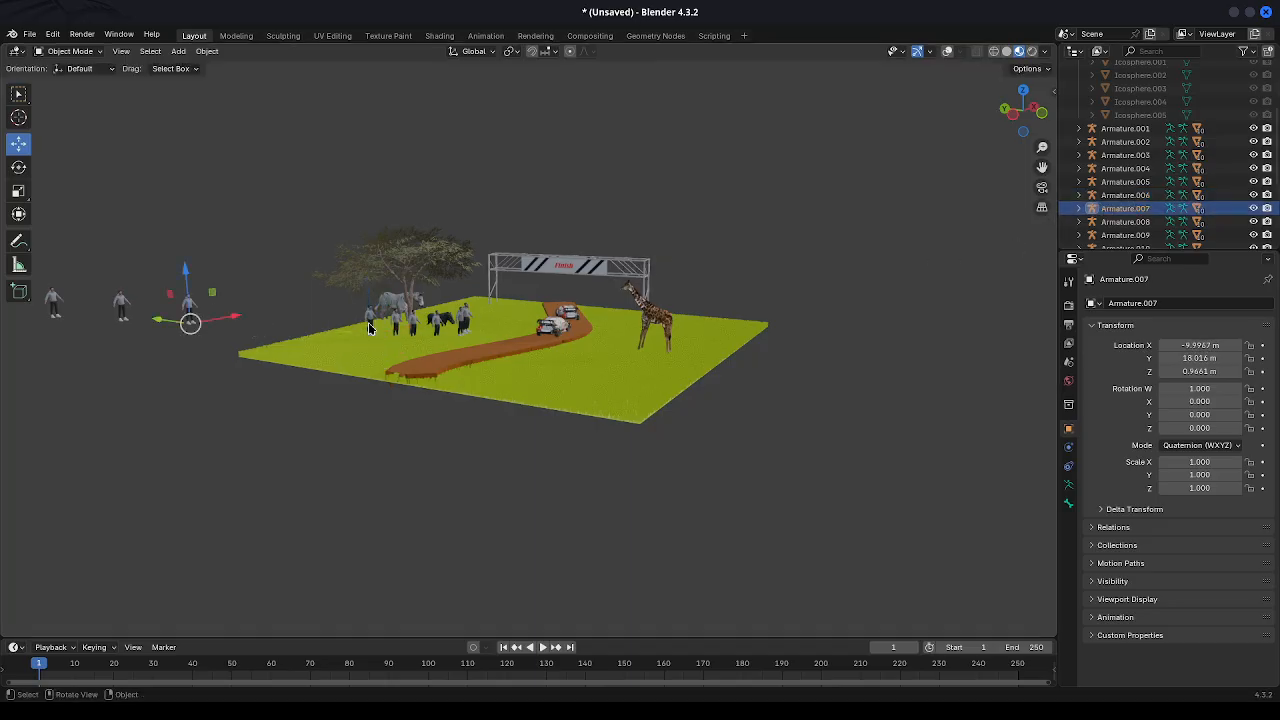
pyautogui.moveTo(189, 322); pyautogui.dragTo(481, 337)
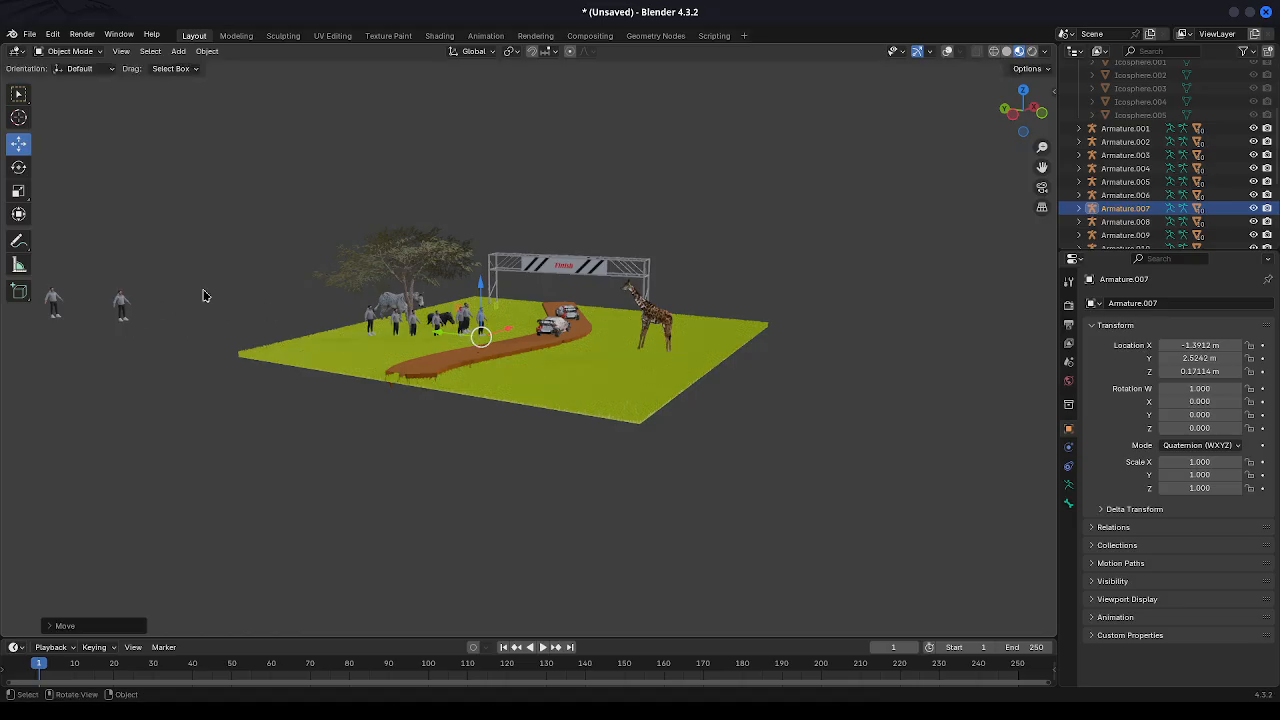
pyautogui.scroll(-2, 1093, 190)
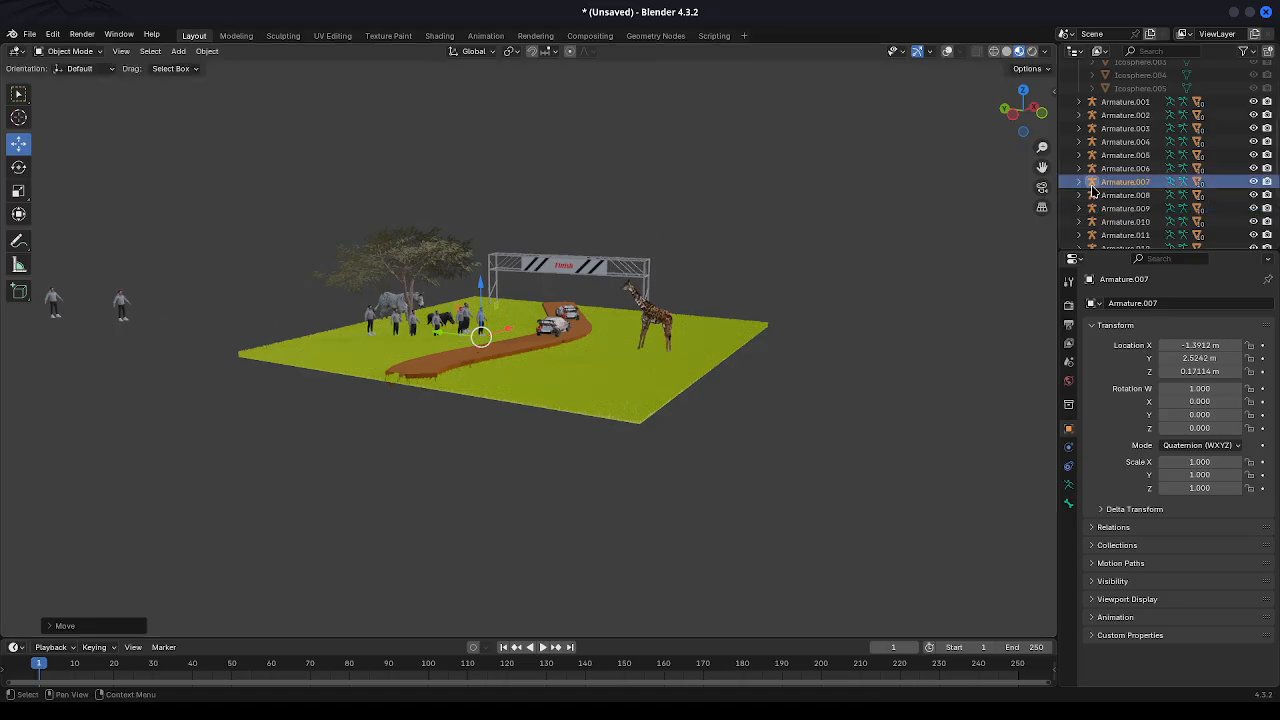
pyautogui.scroll(-6, 527, 352)
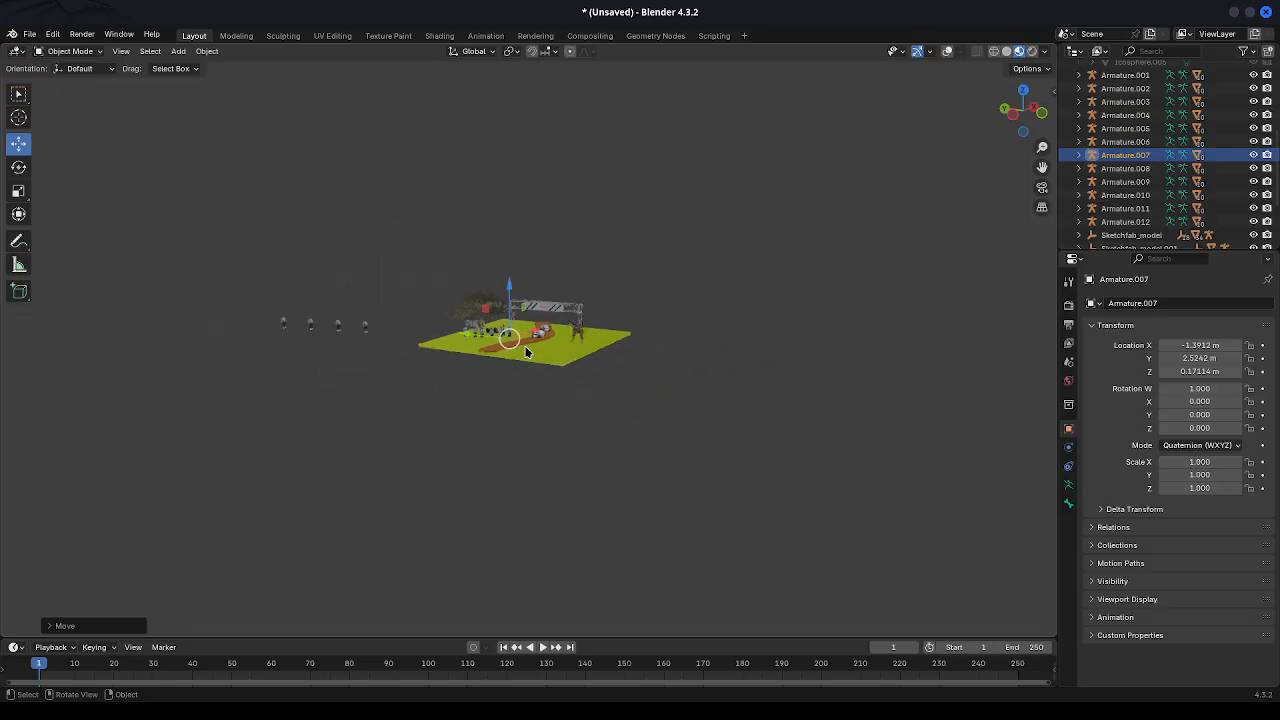
pyautogui.scroll(2, 527, 352)
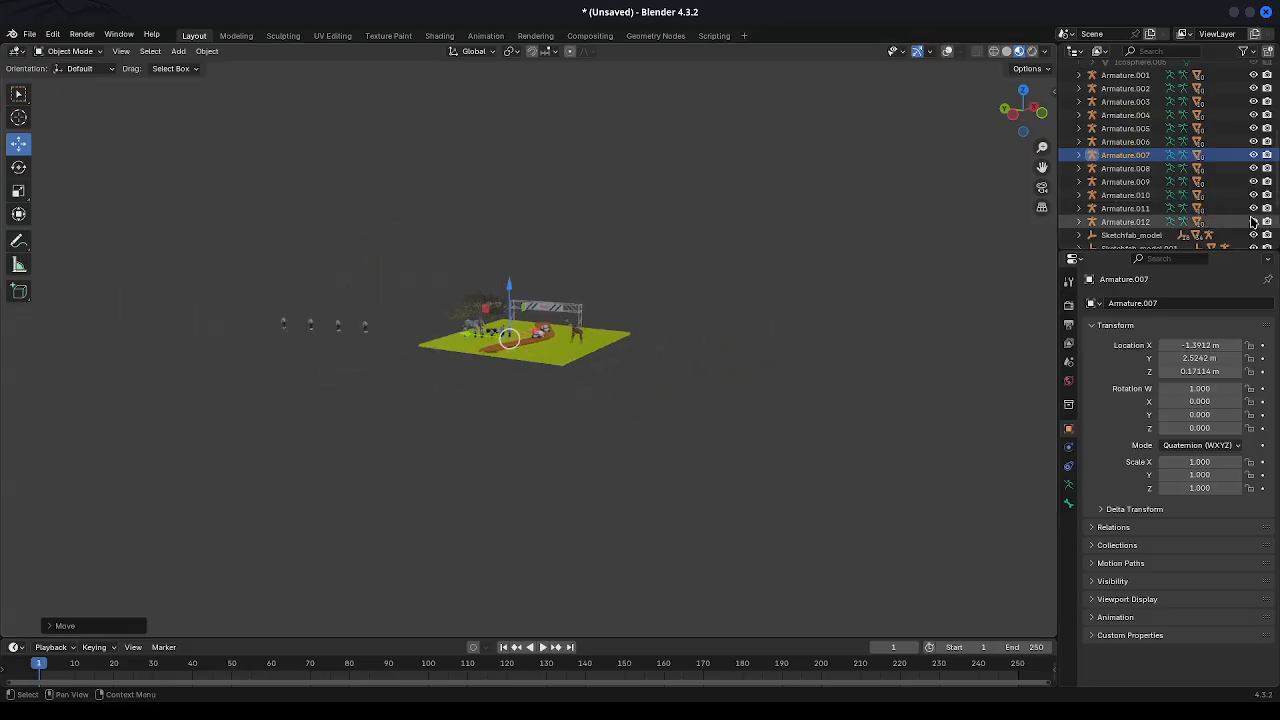
pyautogui.click(1152, 171)
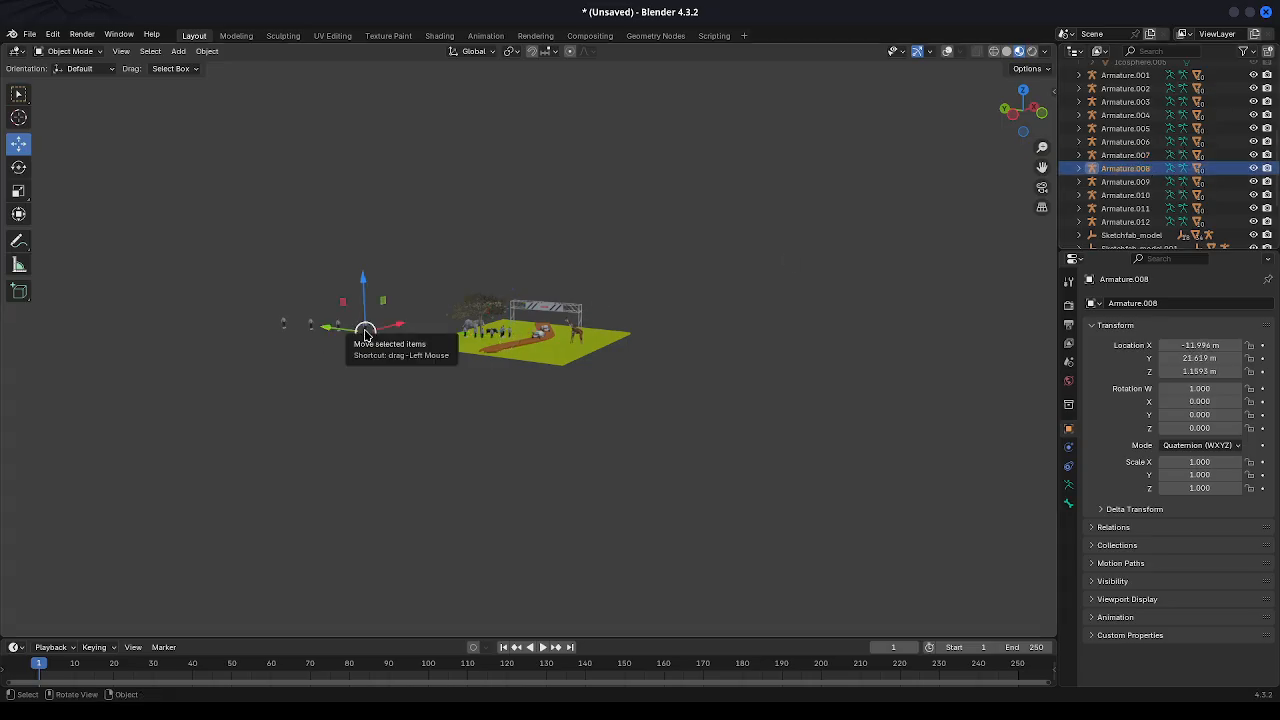
pyautogui.moveTo(364, 332); pyautogui.dragTo(528, 334)
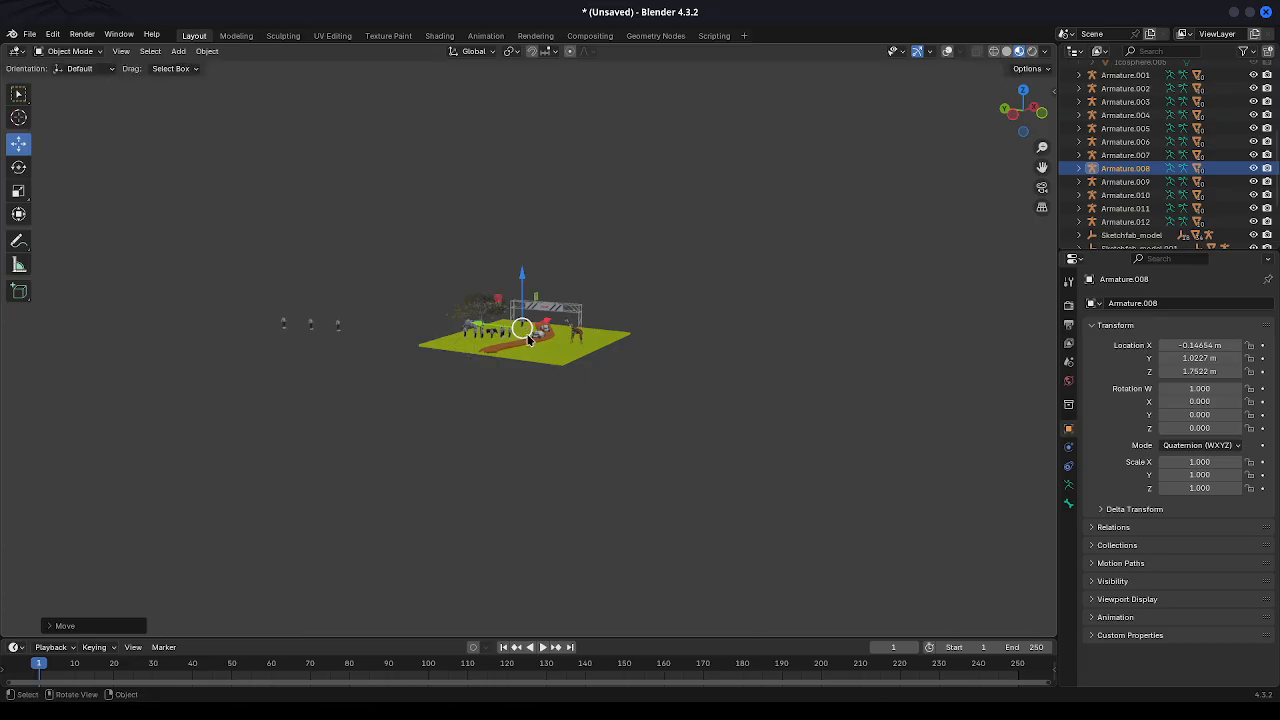
# Move Armature.009 to about X -5.8 m, Y 10.3 m and Armature.010 to about X -6.2 m, Y 10.9 m near the grass edge.
pyautogui.click(1098, 183)
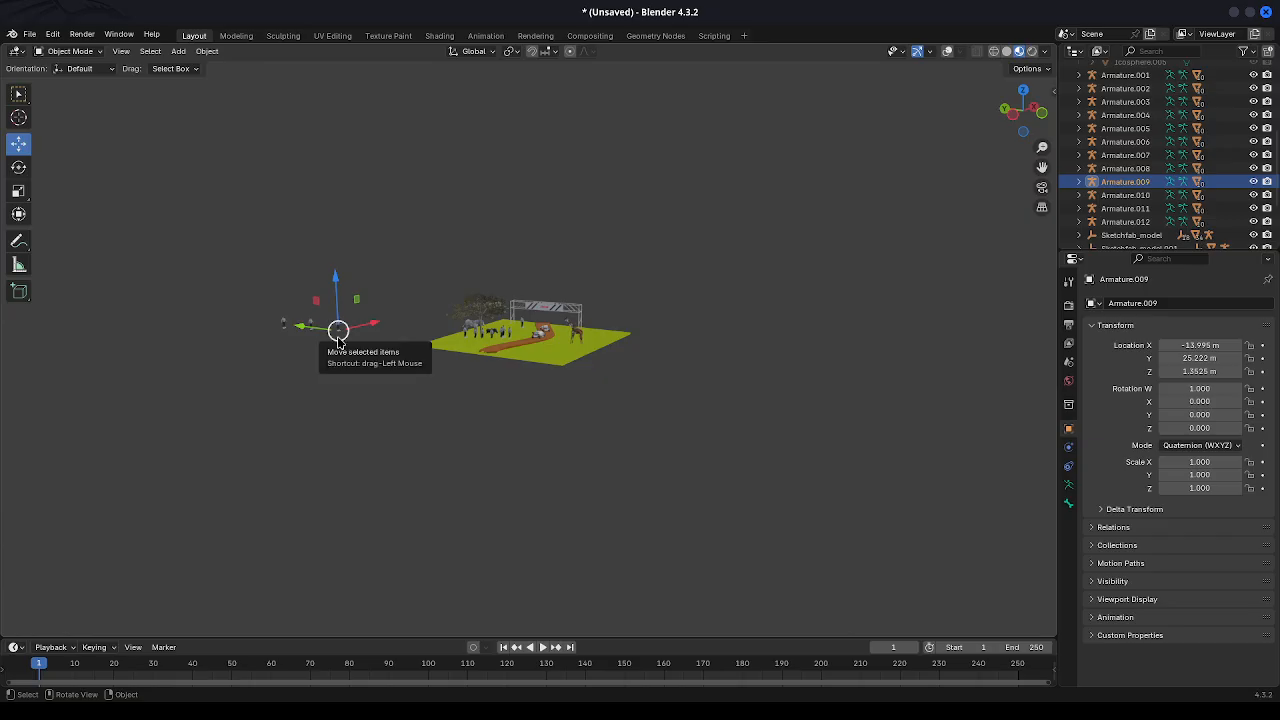
pyautogui.moveTo(338, 330); pyautogui.dragTo(453, 342)
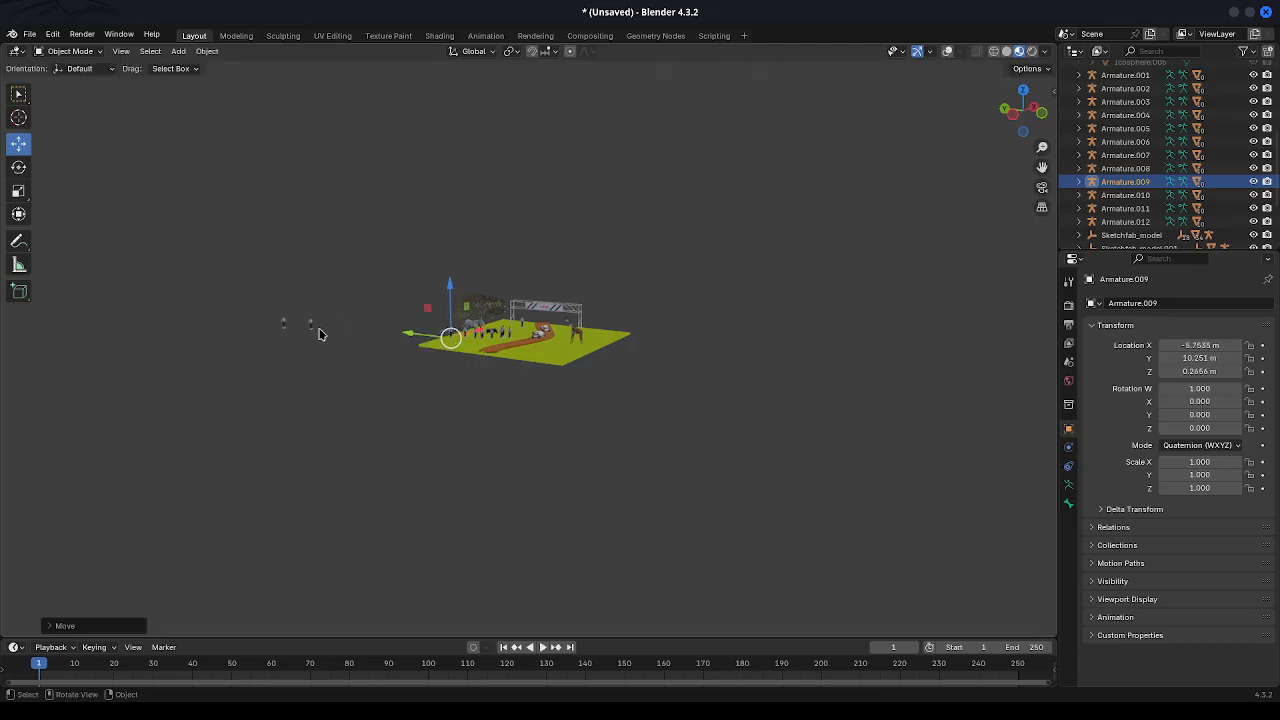
pyautogui.click(1110, 195)
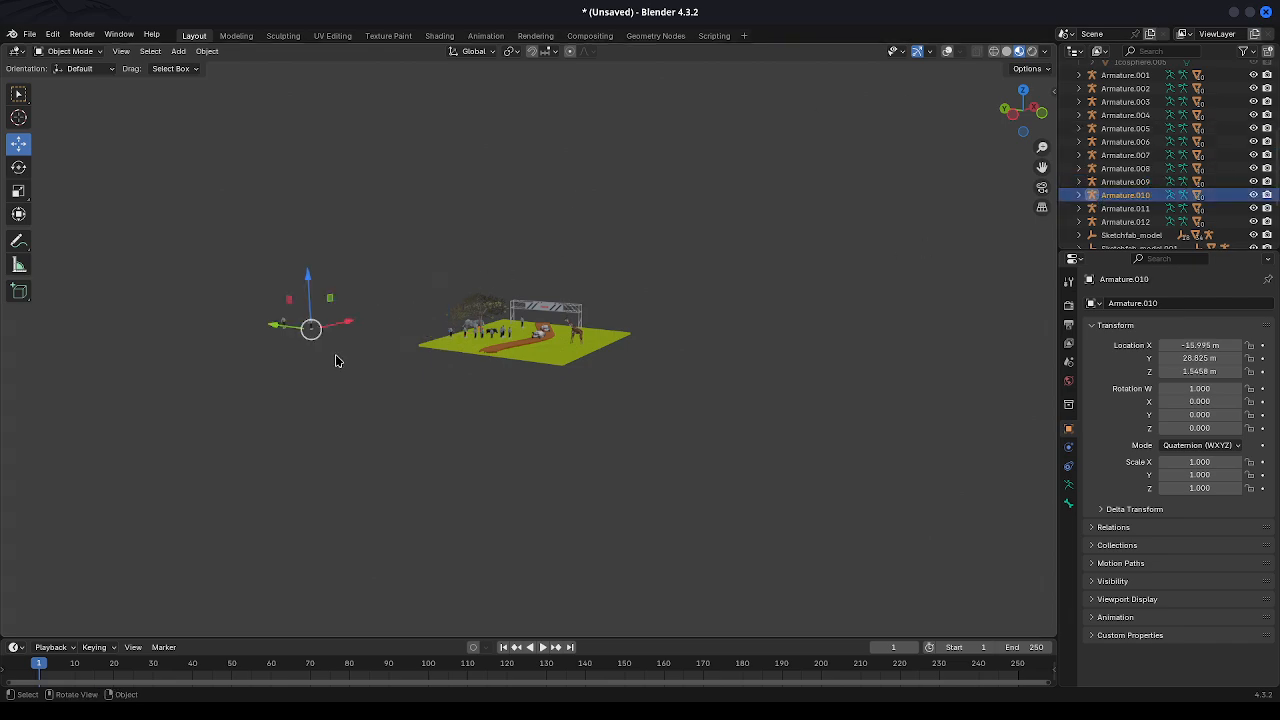
pyautogui.moveTo(311, 331); pyautogui.dragTo(450, 346)
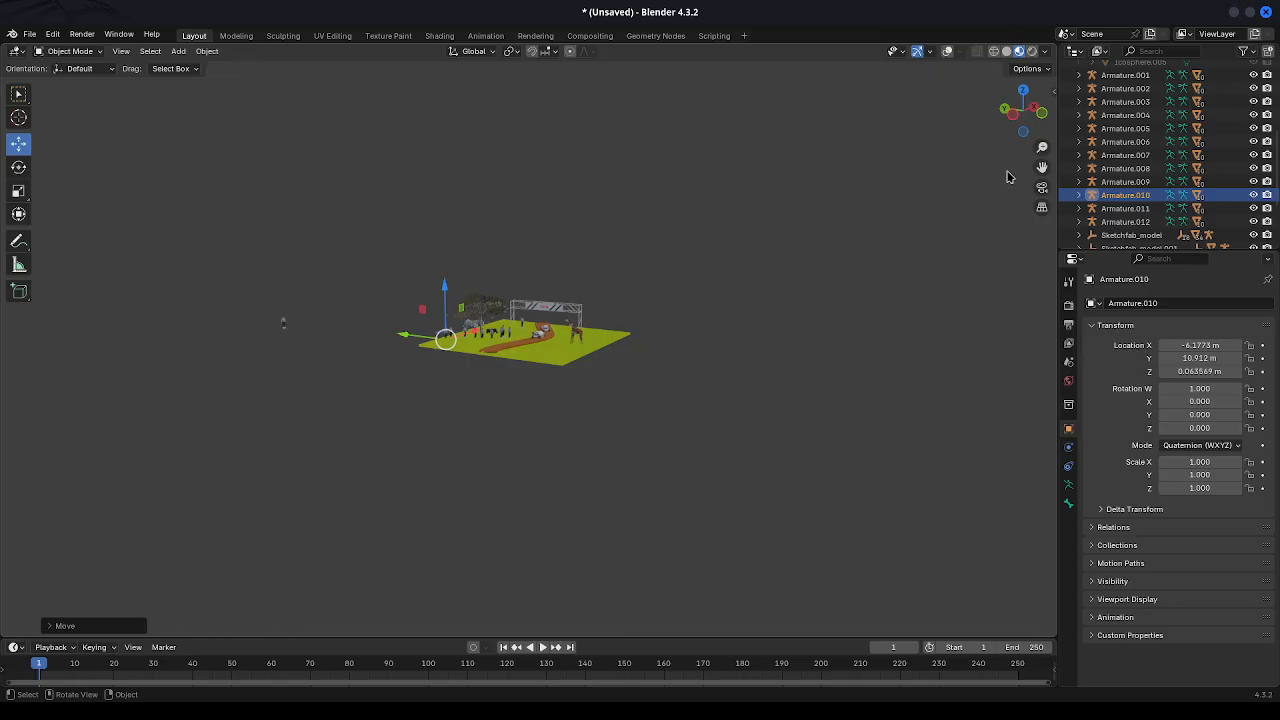
# Move Armature.011 onto the grass beside the road near the Finish gate and clear the selection.
pyautogui.click(1140, 209)
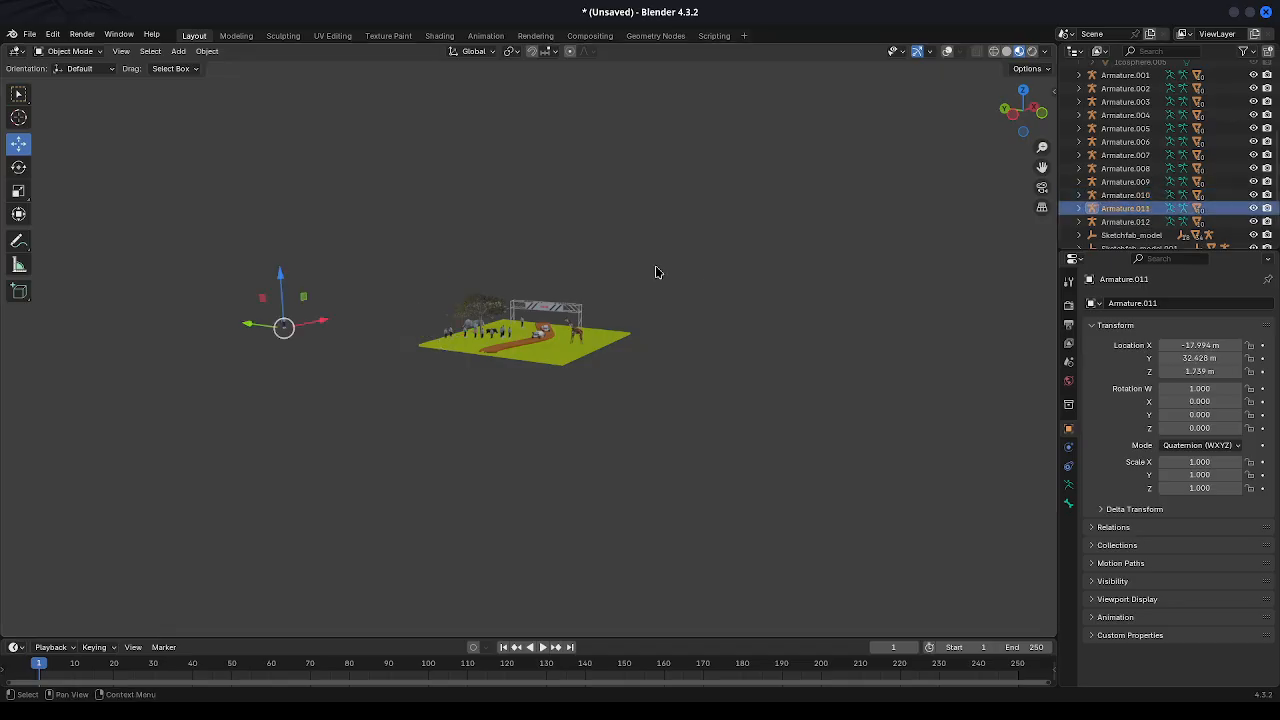
pyautogui.press('g')
pyautogui.moveTo(317, 337); pyautogui.dragTo(524, 327)
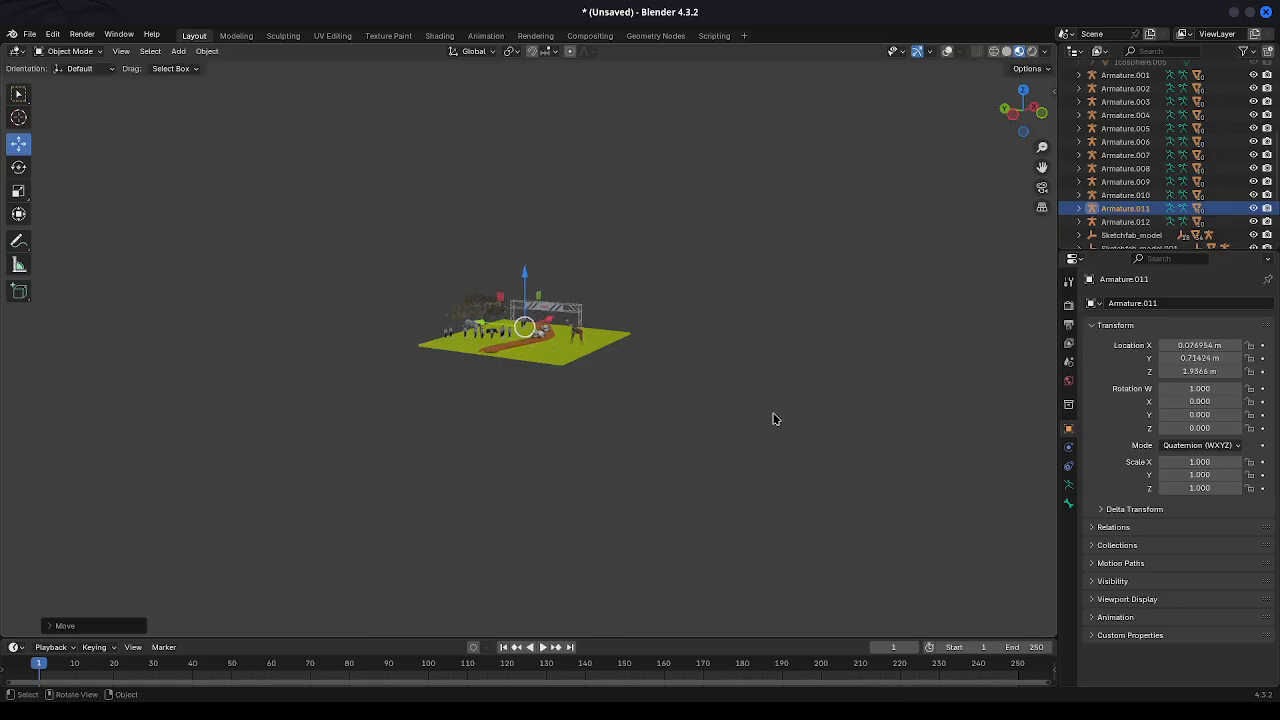
pyautogui.scroll(5, 573, 357)
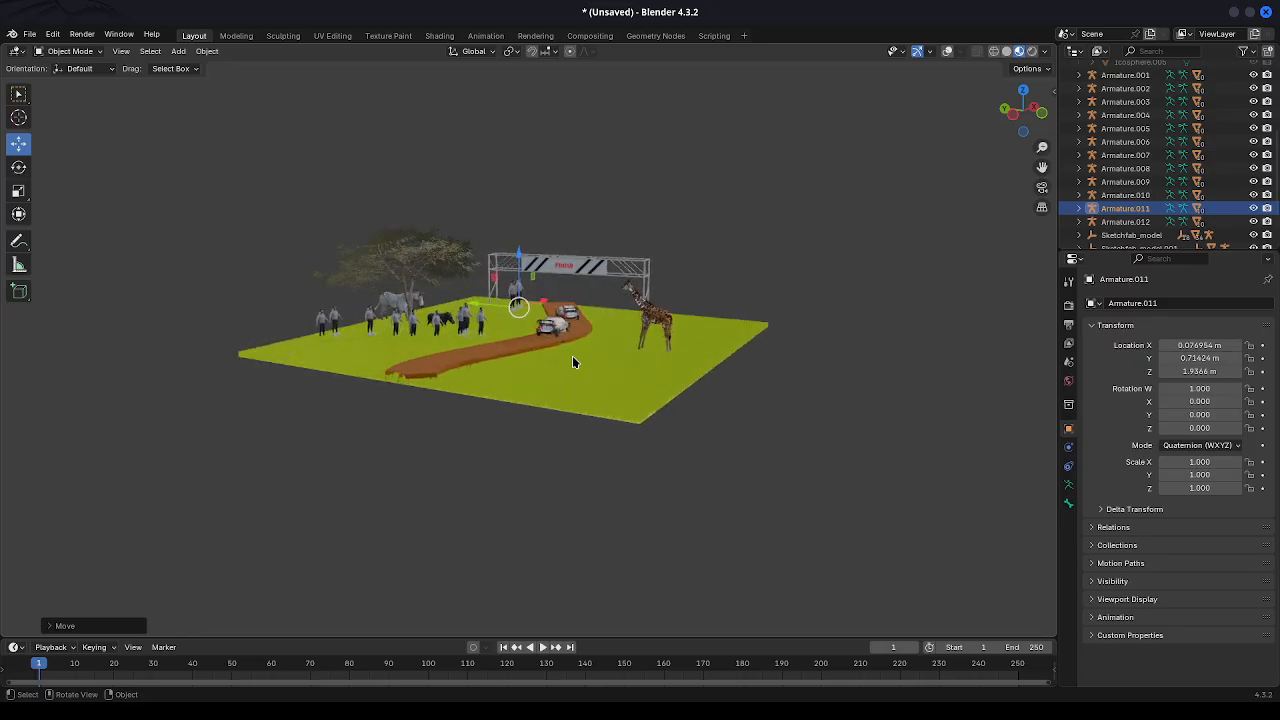
pyautogui.moveTo(519, 309)
pyautogui.mouseDown()
pyautogui.moveTo(488, 331)
pyautogui.moveTo(512, 318)
pyautogui.moveTo(505, 328)
pyautogui.mouseUp()
pyautogui.click(505, 330)
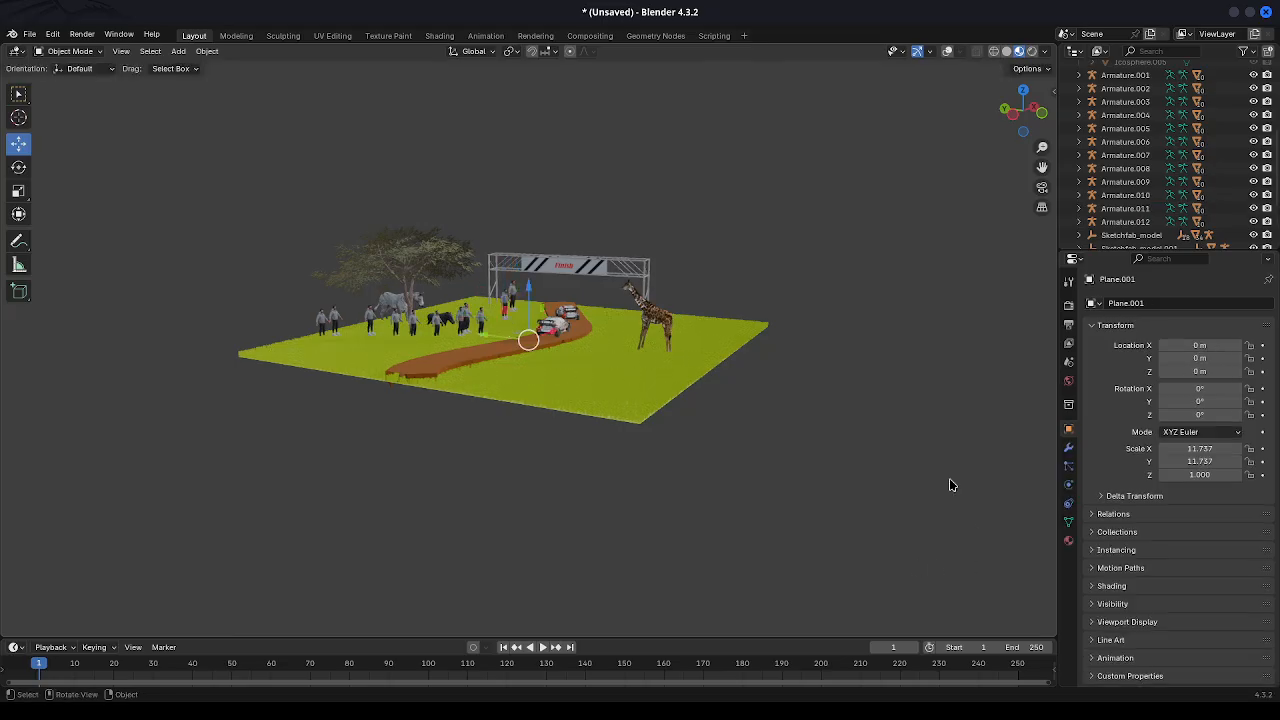
pyautogui.click(867, 386)
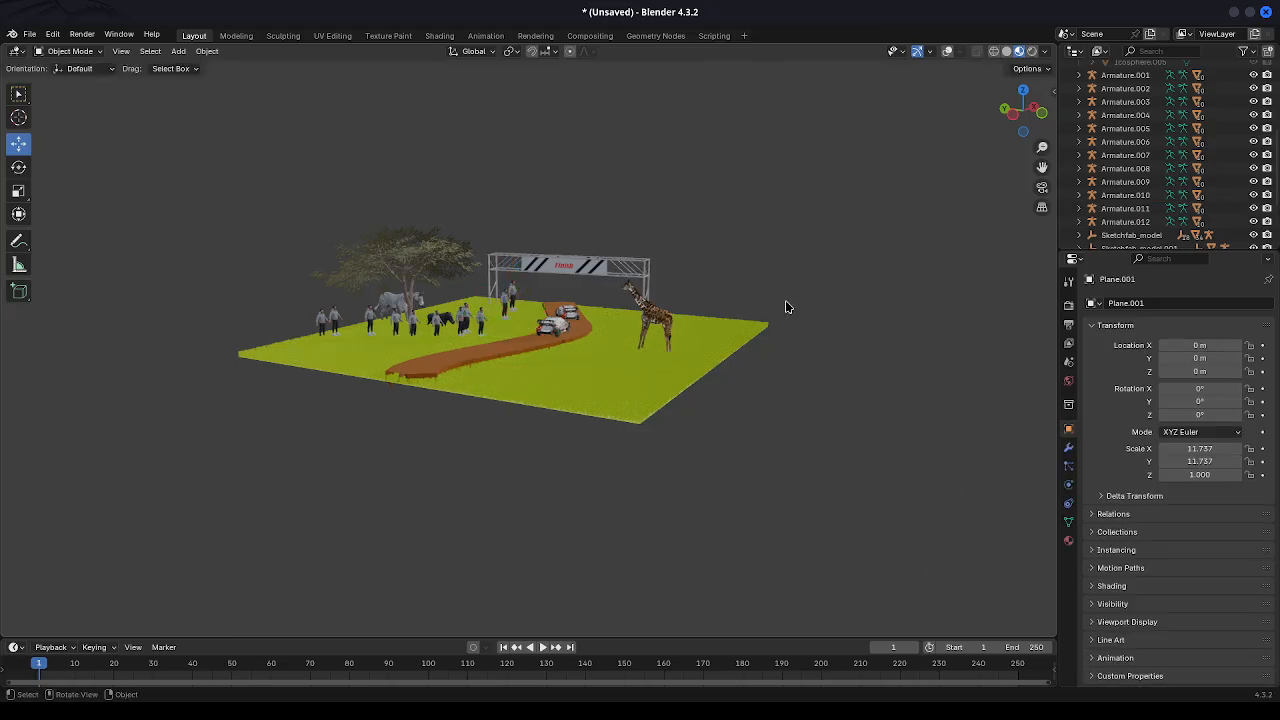